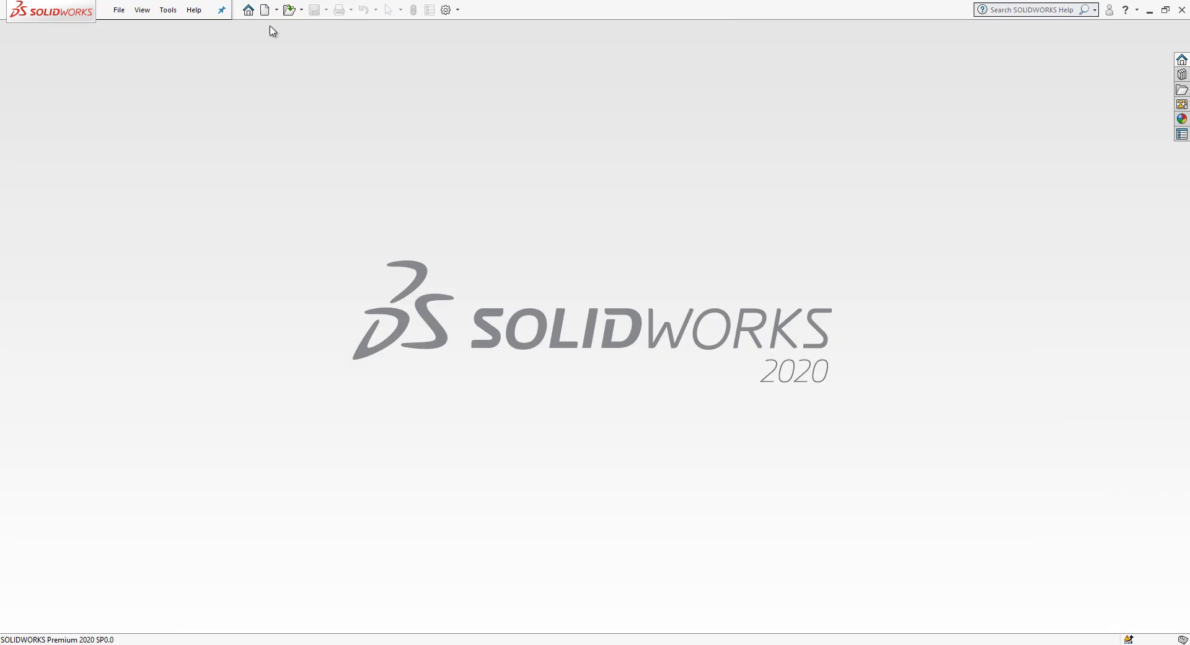
Create a new part and start a sketch on the Top Plane
{"action": "left_click", "coordinate": [266, 10]}
{"action": "left_click", "coordinate": [391, 495]}
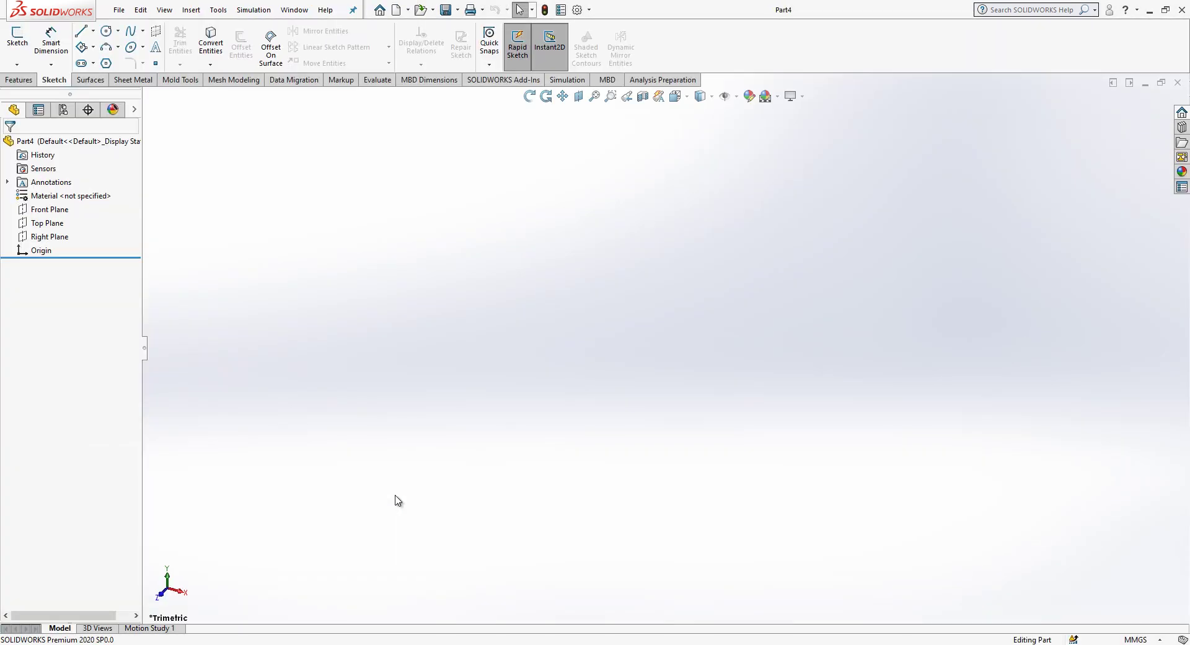
{"action": "left_click", "coordinate": [58, 221]}
{"action": "left_click", "coordinate": [65, 209]}
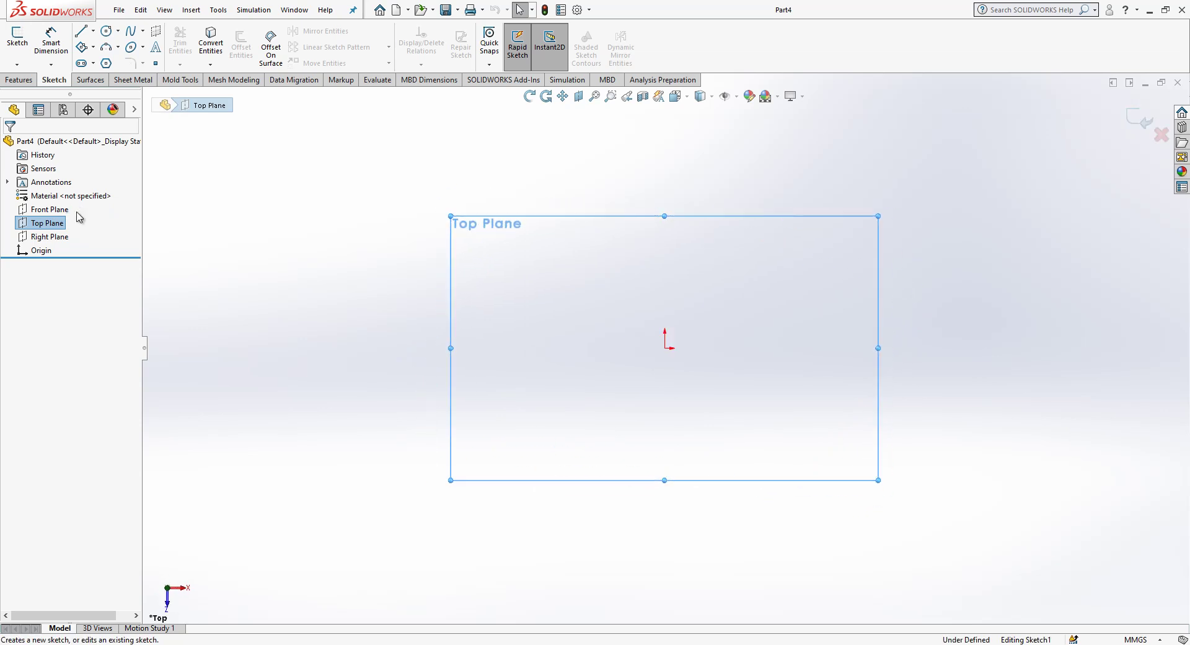
Draw two concentric circles centred on the origin, an outer and a smaller inner one
{"action": "left_click", "coordinate": [106, 31]}
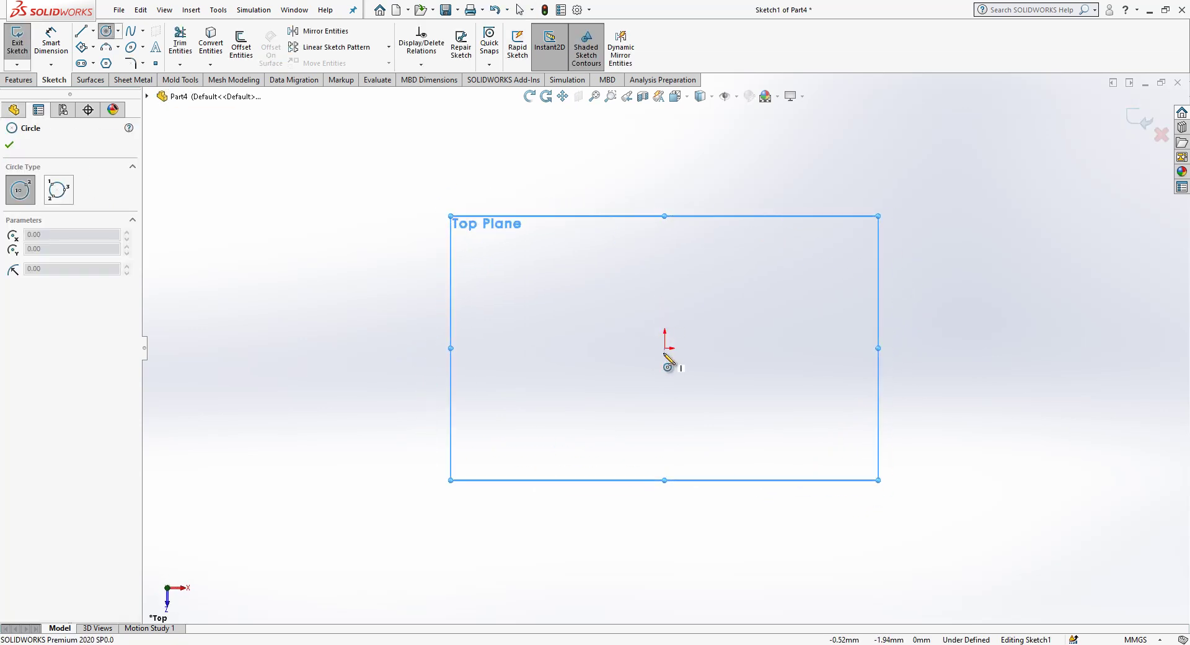
{"action": "left_click", "coordinate": [667, 347]}
{"action": "left_click", "coordinate": [676, 254]}
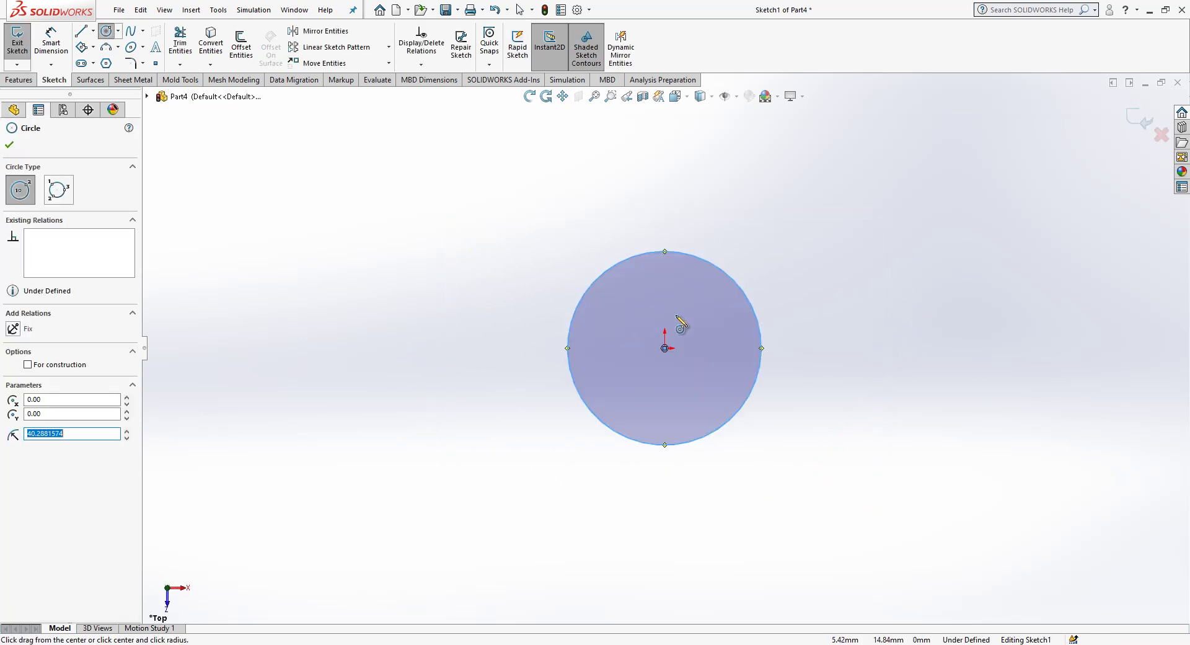
{"action": "left_click", "coordinate": [664, 348]}
{"action": "left_click", "coordinate": [697, 280]}
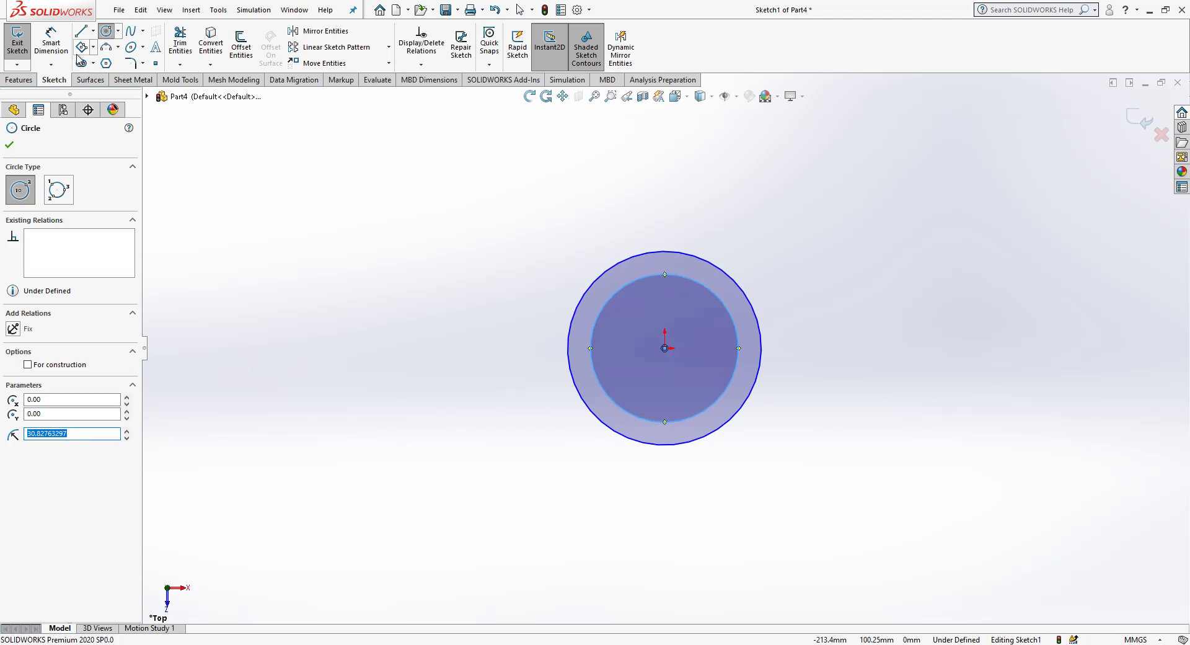
Dimension the circles to Ø33 outer and Ø22.5 inner
{"action": "left_click", "coordinate": [51, 42]}
{"action": "left_click", "coordinate": [699, 260]}
{"action": "left_click", "coordinate": [765, 251]}
{"action": "type", "text": "3"}
{"action": "key", "text": "Return"}
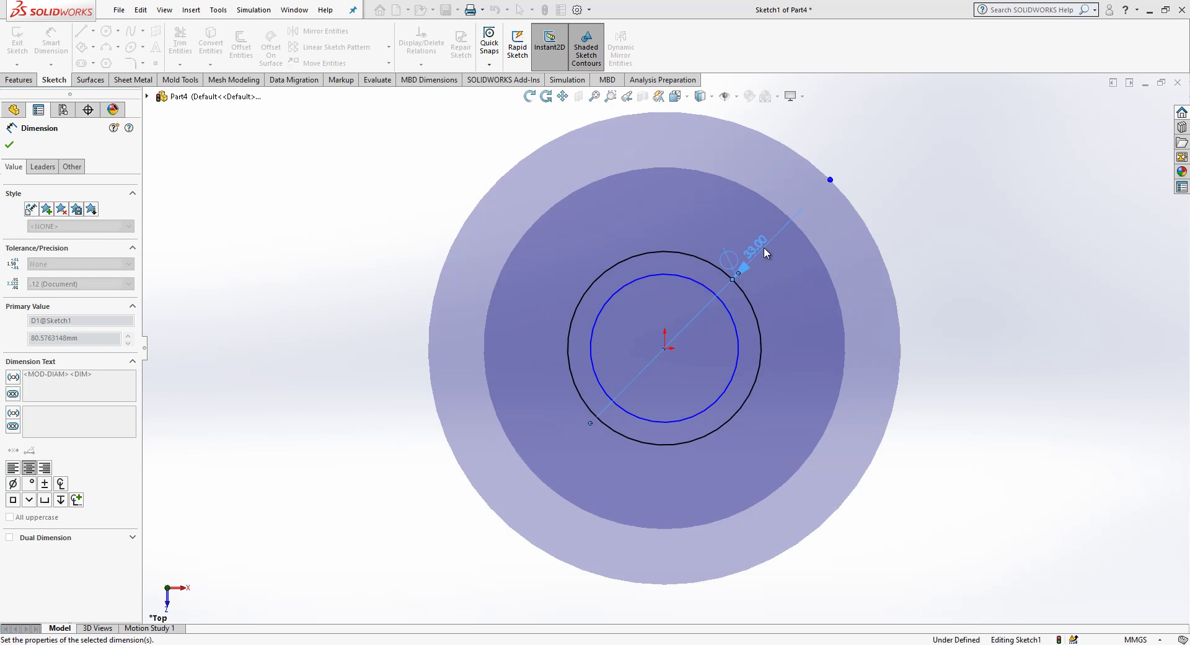
{"action": "left_click", "coordinate": [738, 342]}
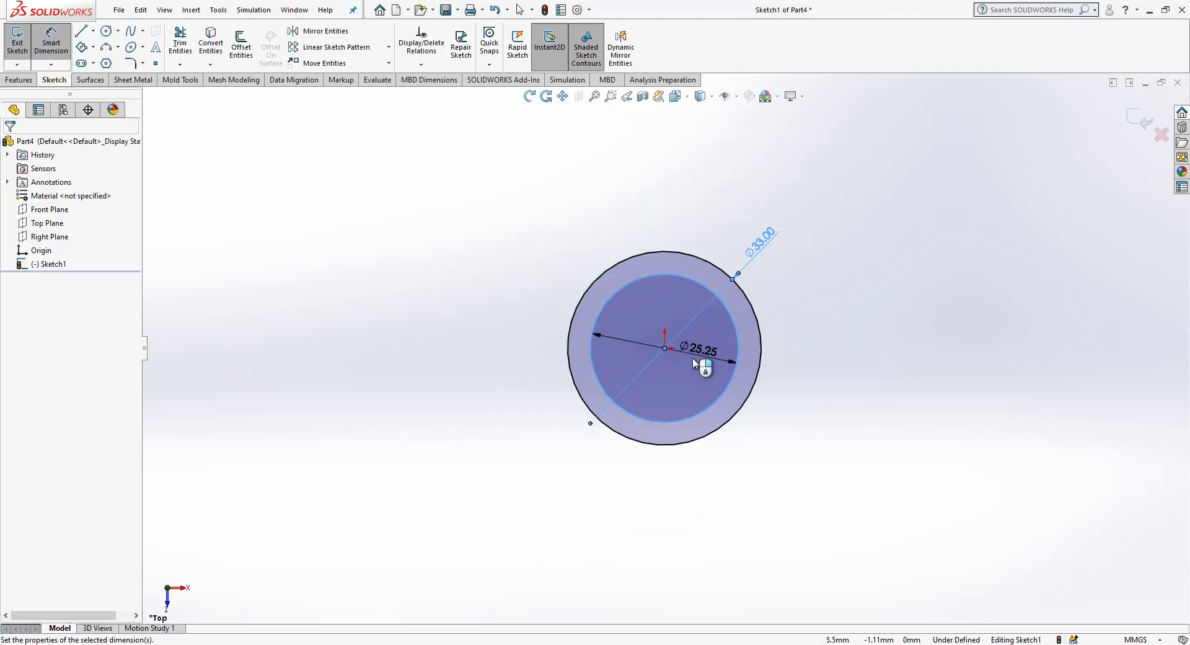
{"action": "left_click", "coordinate": [697, 361]}
{"action": "type", "text": "22.5"}
{"action": "key", "text": "Return"}
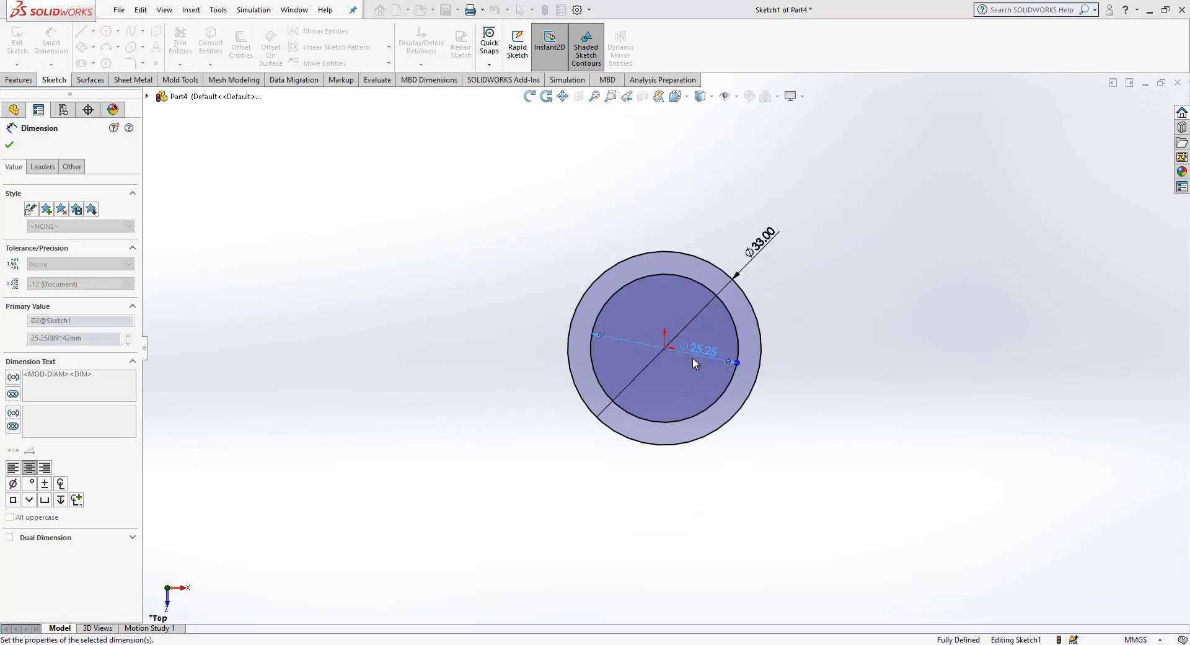
Extrude the ring sketch 13 mm Mid Plane, then view the Top Plane normal to
{"action": "left_click", "coordinate": [31, 81]}
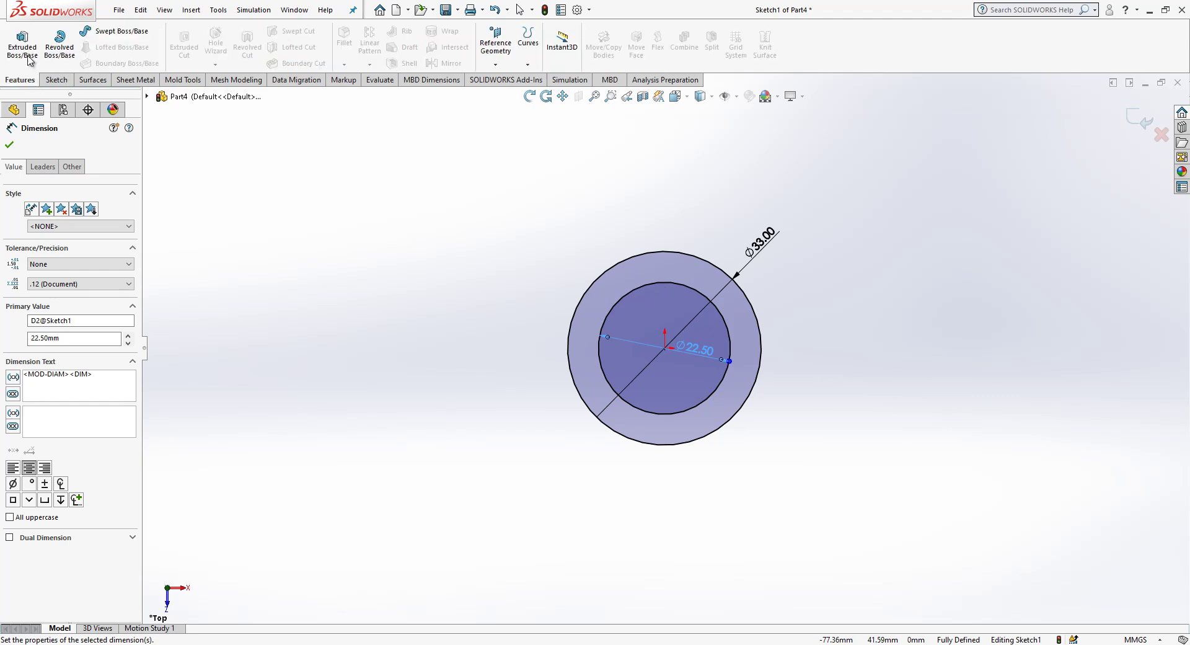
{"action": "left_click", "coordinate": [22, 42]}
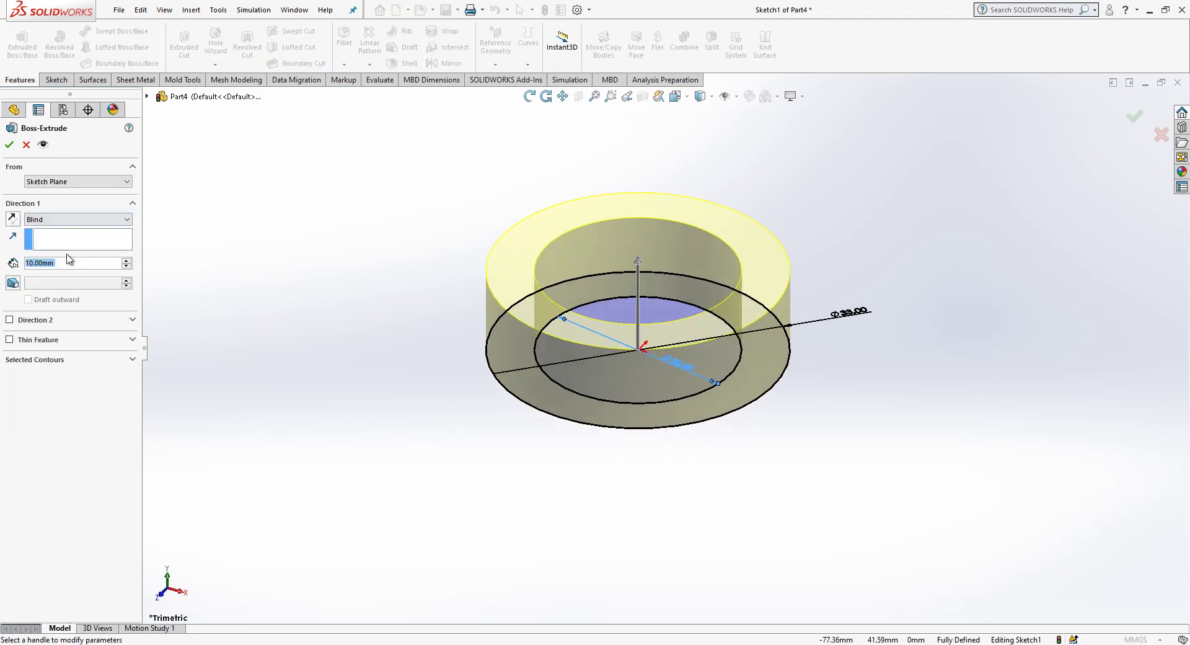
{"action": "type", "text": "13"}
{"action": "key", "text": "Return"}
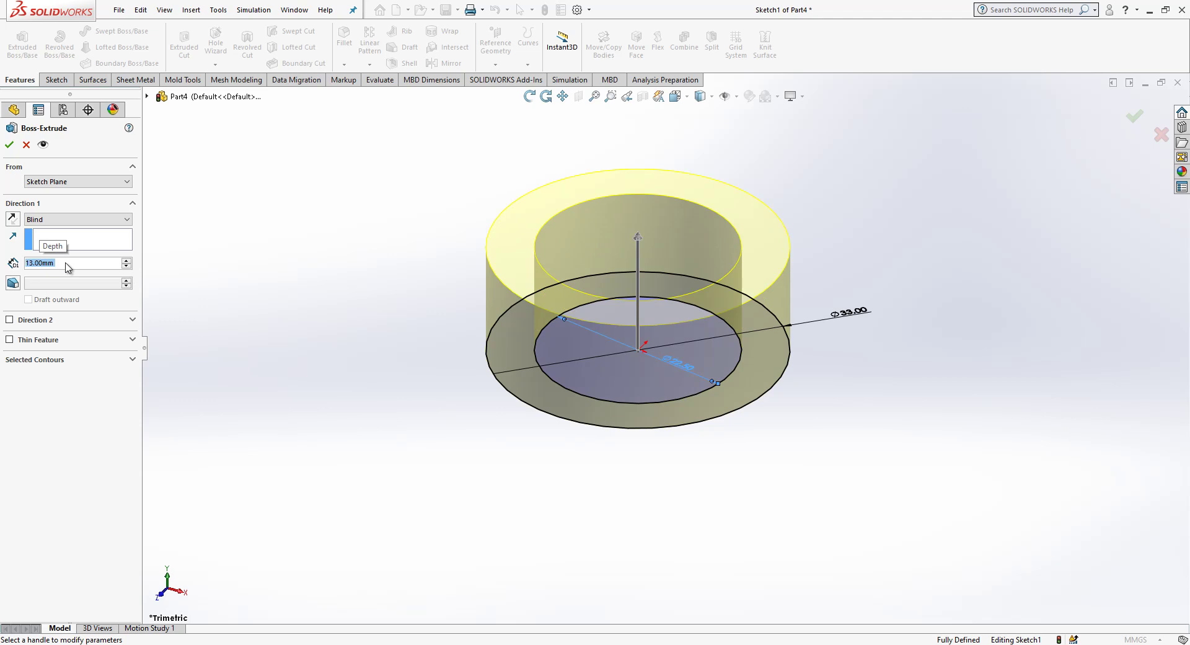
{"action": "left_click", "coordinate": [84, 219]}
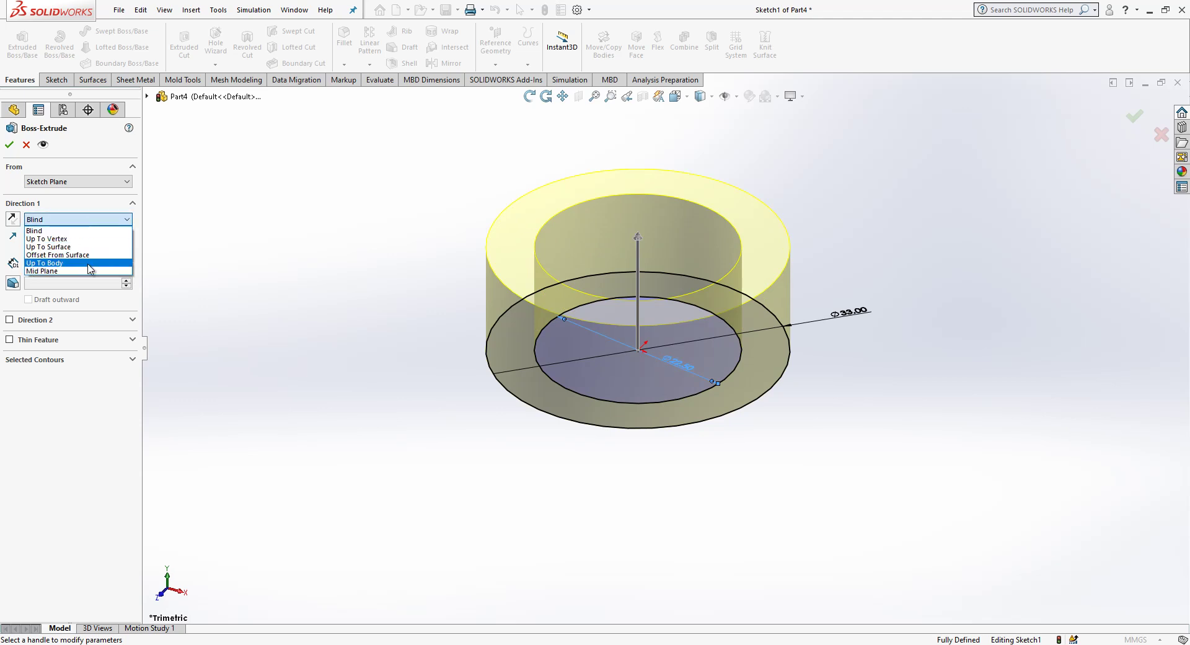
{"action": "left_click", "coordinate": [90, 272]}
{"action": "left_click", "coordinate": [9, 145]}
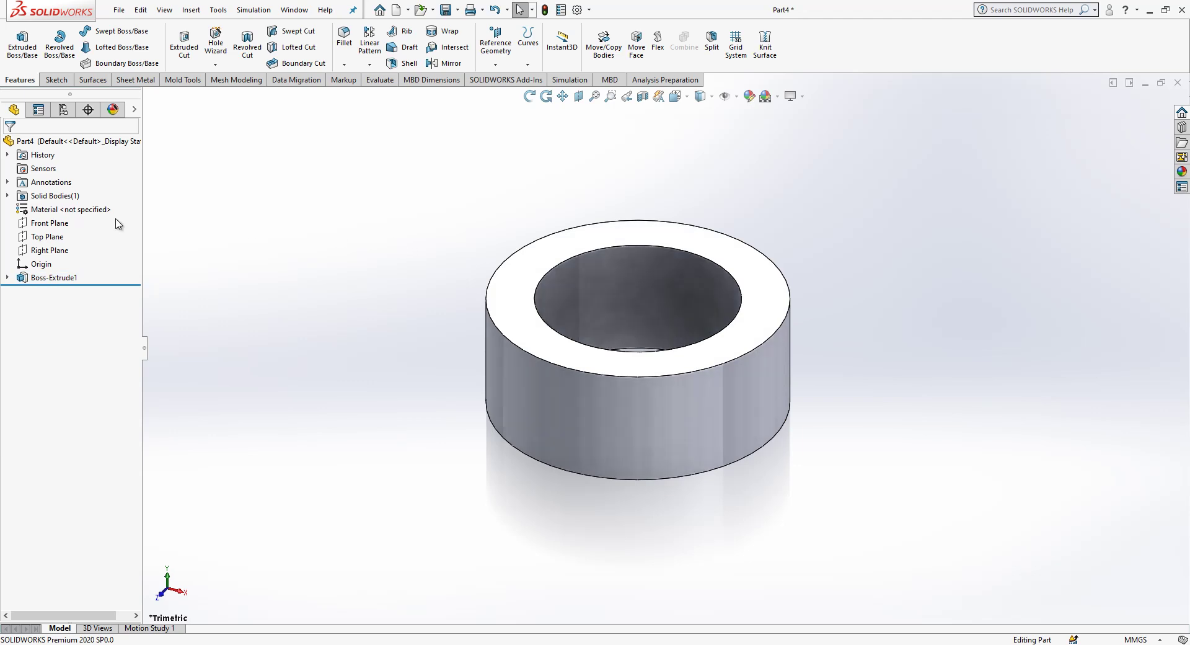
{"action": "left_click", "coordinate": [43, 236]}
{"action": "left_click", "coordinate": [53, 213]}
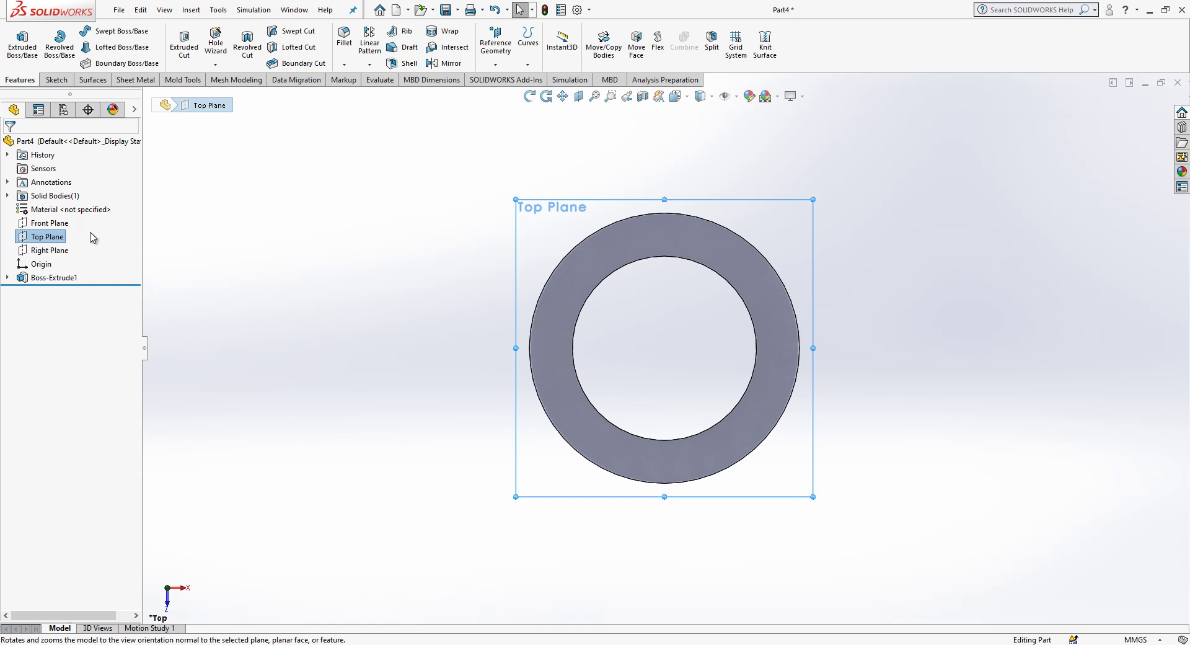
On the Top Plane, sketch a closed tapered profile whose bottom line is a construction axis
{"action": "right_click", "coordinate": [56, 242]}
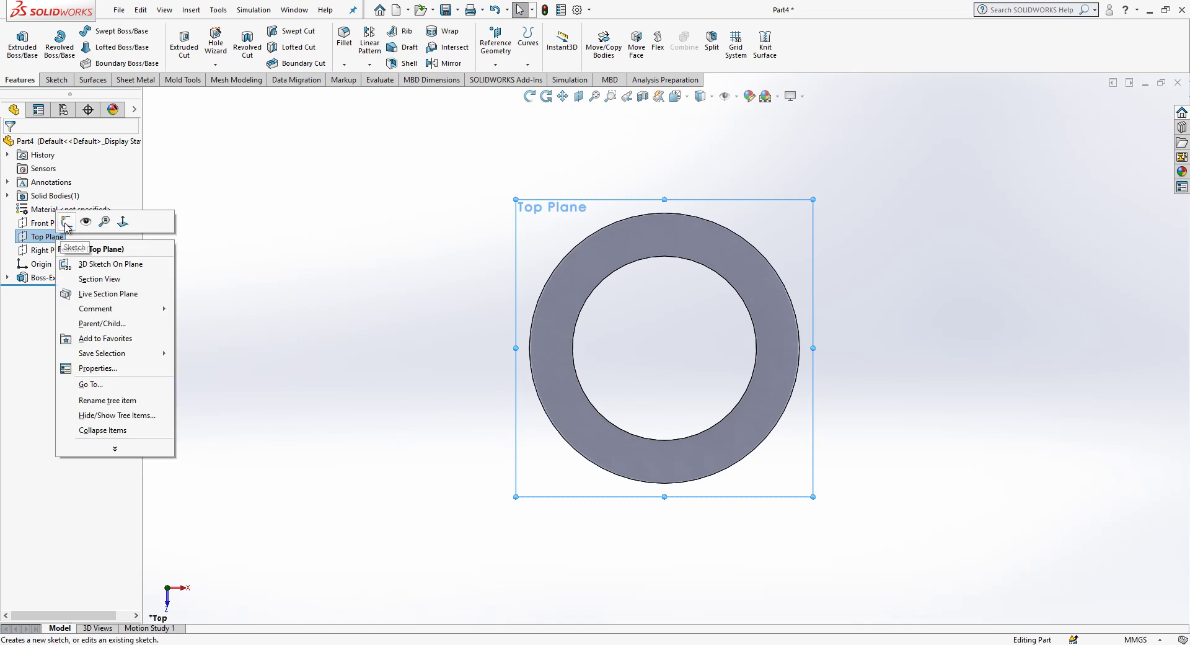
{"action": "left_click", "coordinate": [67, 217]}
{"action": "left_click", "coordinate": [82, 31]}
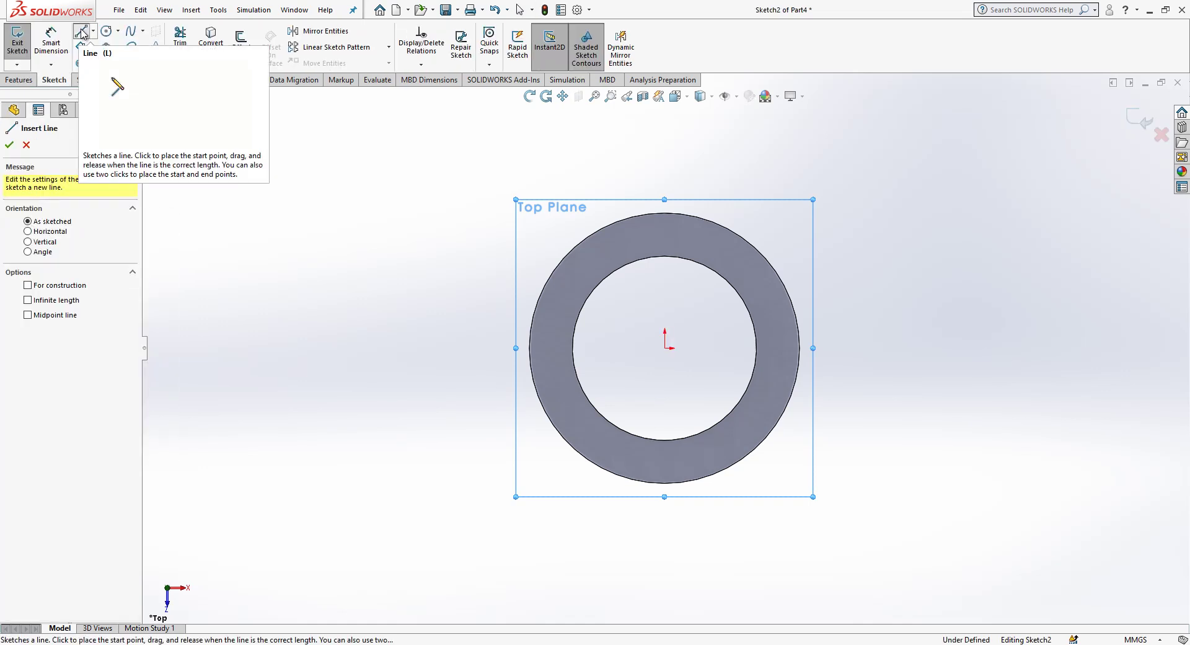
{"action": "left_click", "coordinate": [664, 347]}
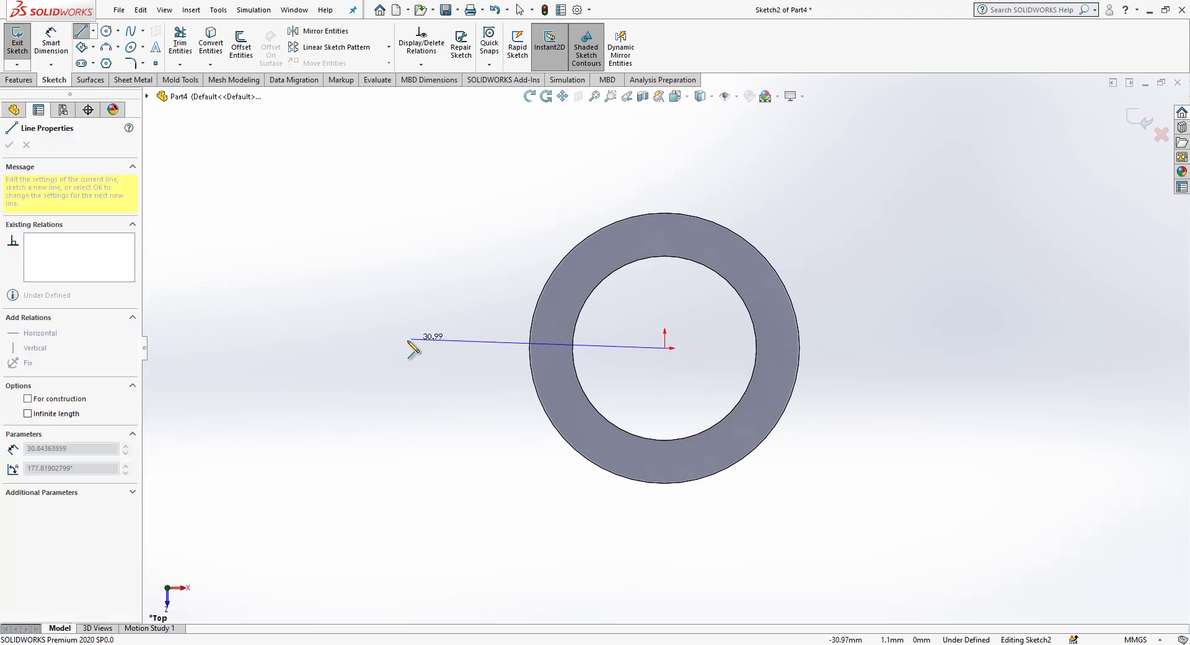
{"action": "left_click", "coordinate": [374, 347]}
{"action": "left_click", "coordinate": [374, 297]}
{"action": "left_click", "coordinate": [558, 282]}
{"action": "left_click", "coordinate": [559, 348]}
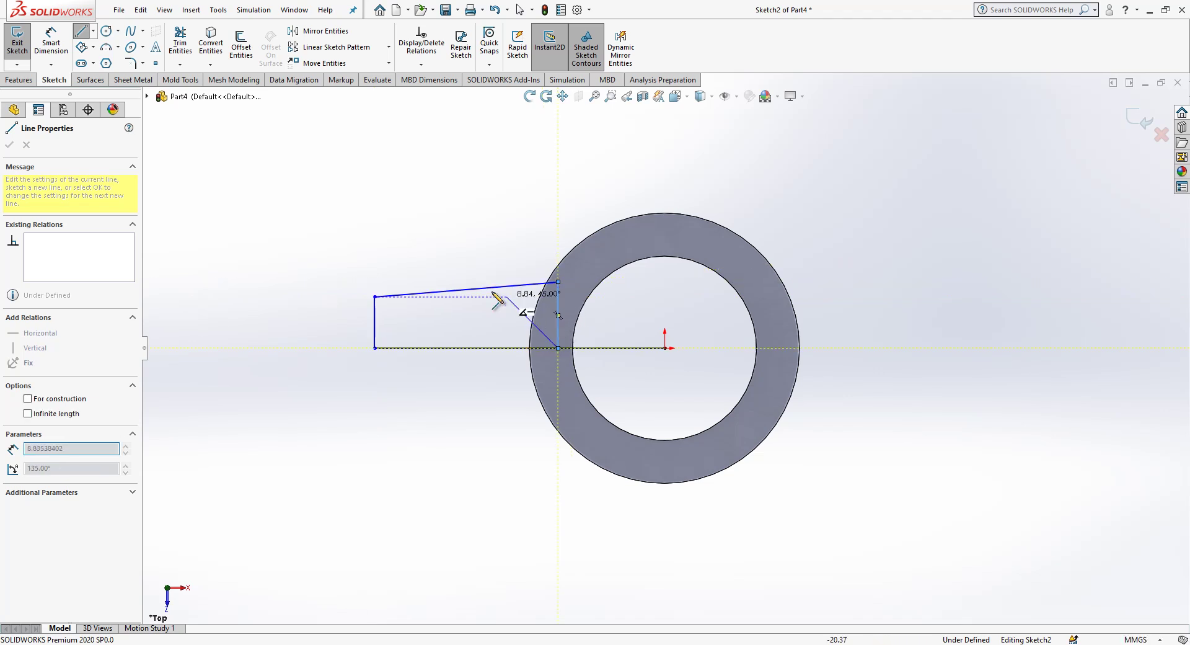
{"action": "left_click", "coordinate": [375, 348]}
{"action": "key", "text": "Escape"}
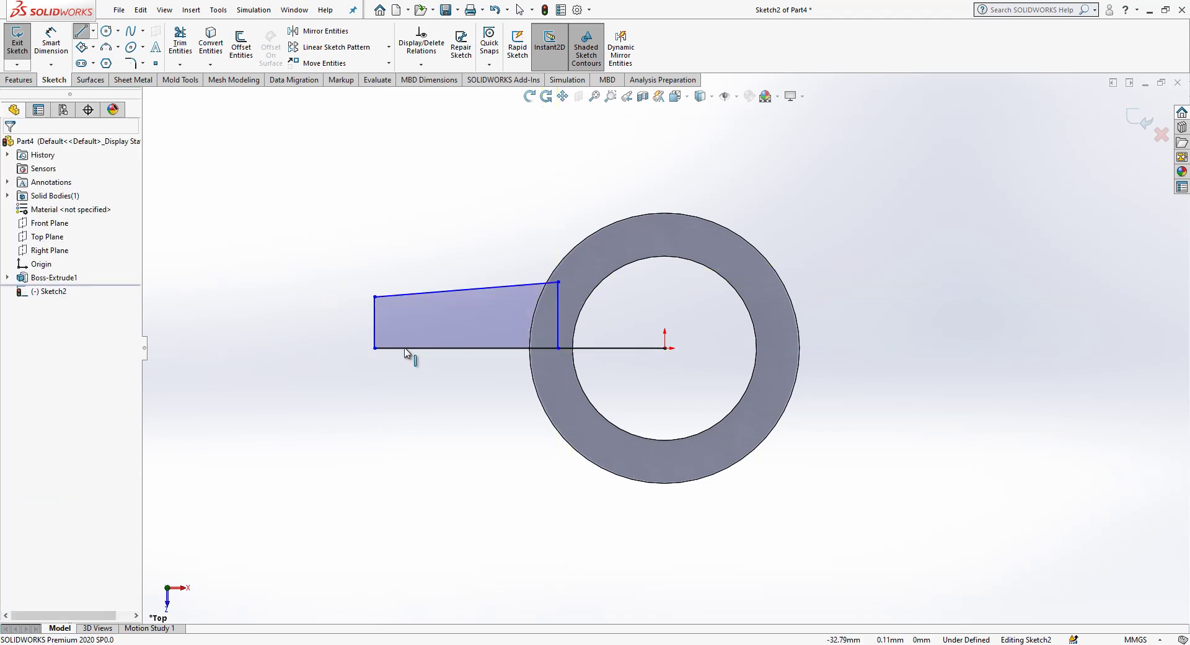
{"action": "left_click", "coordinate": [598, 348]}
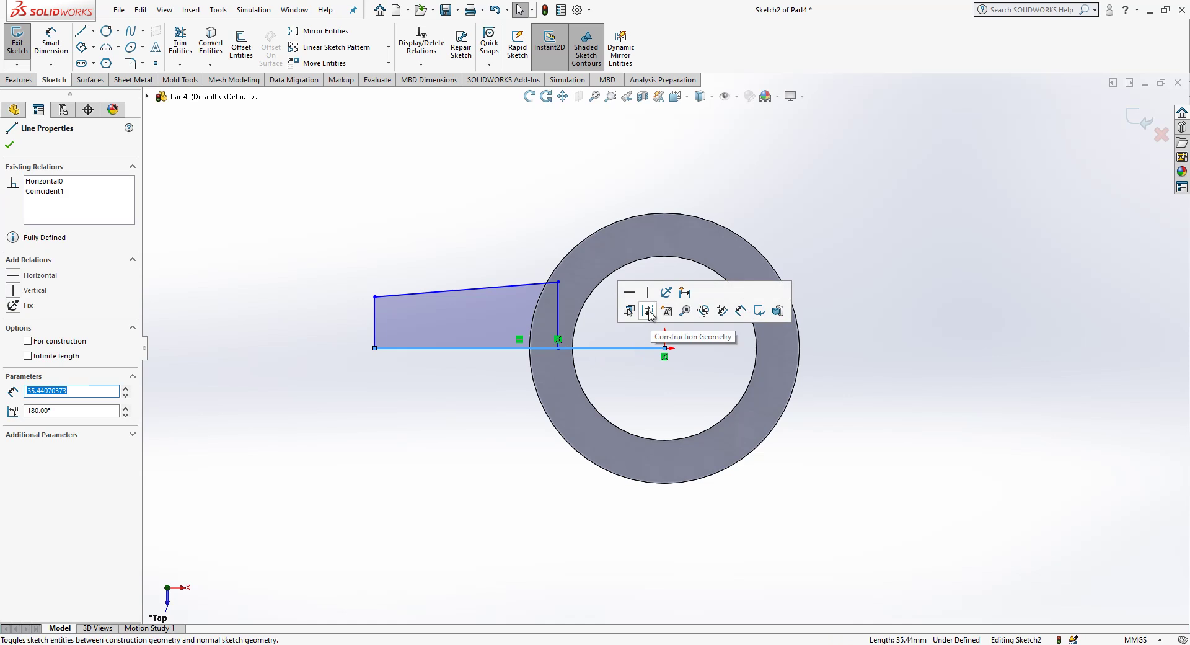
{"action": "left_click", "coordinate": [648, 312]}
Dimension the profile 32 mm from the ring centre and 12 mm in diameter
{"action": "left_click", "coordinate": [51, 44]}
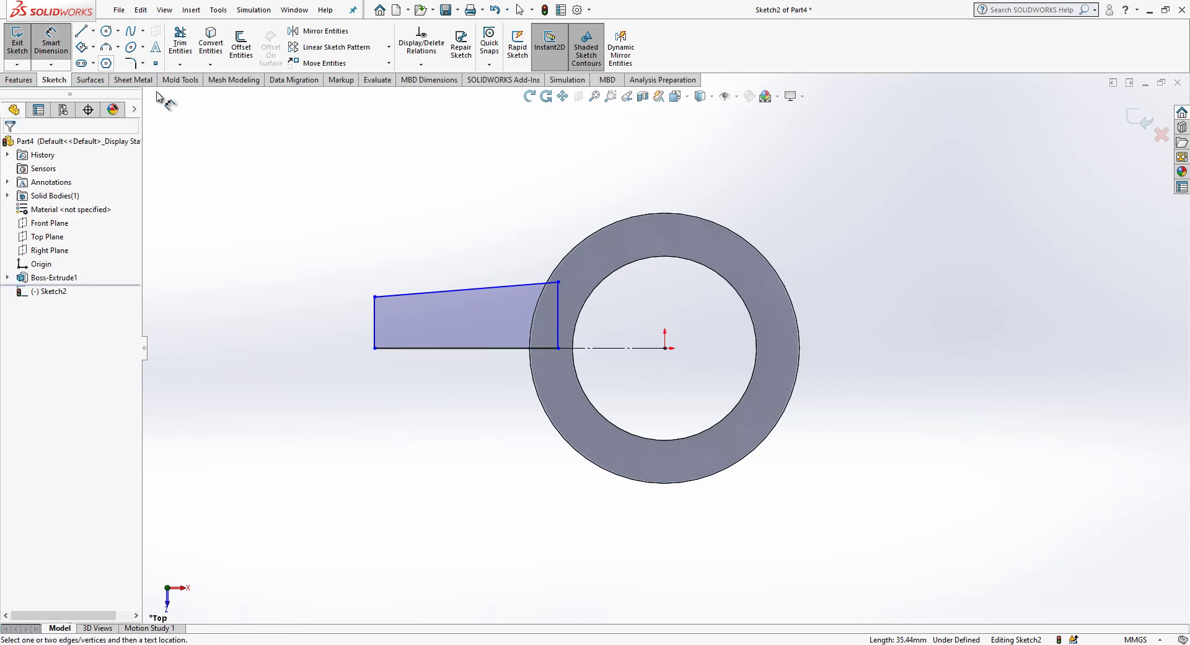
{"action": "left_click", "coordinate": [606, 350]}
{"action": "left_click", "coordinate": [554, 545]}
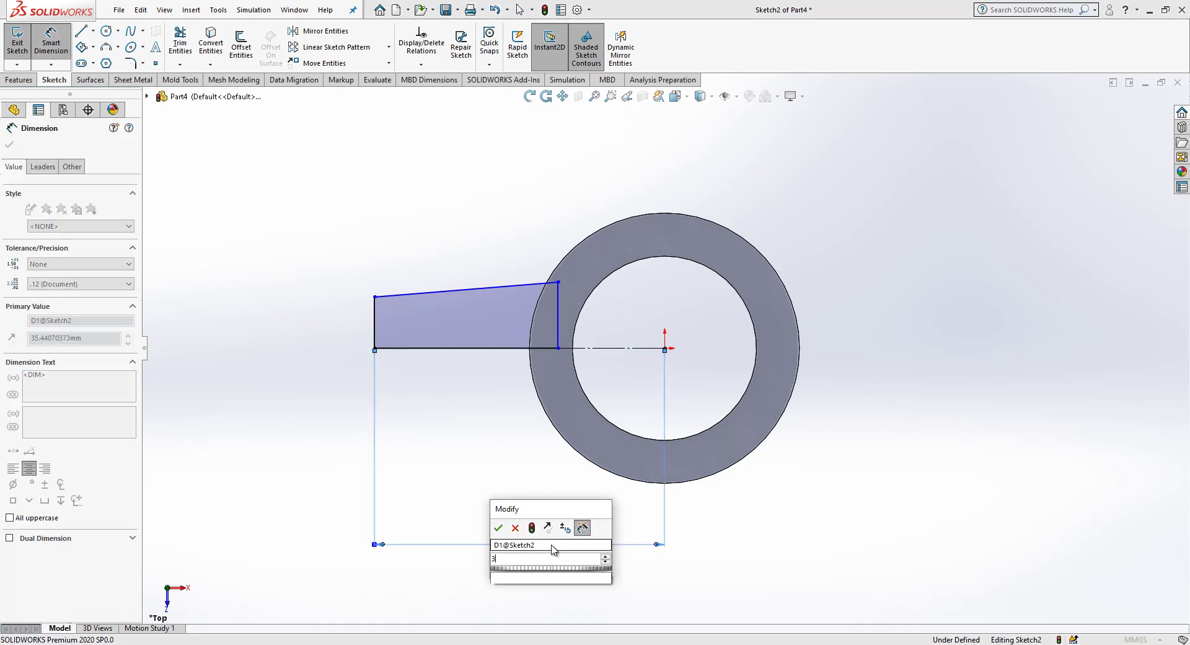
{"action": "key", "text": "Return"}
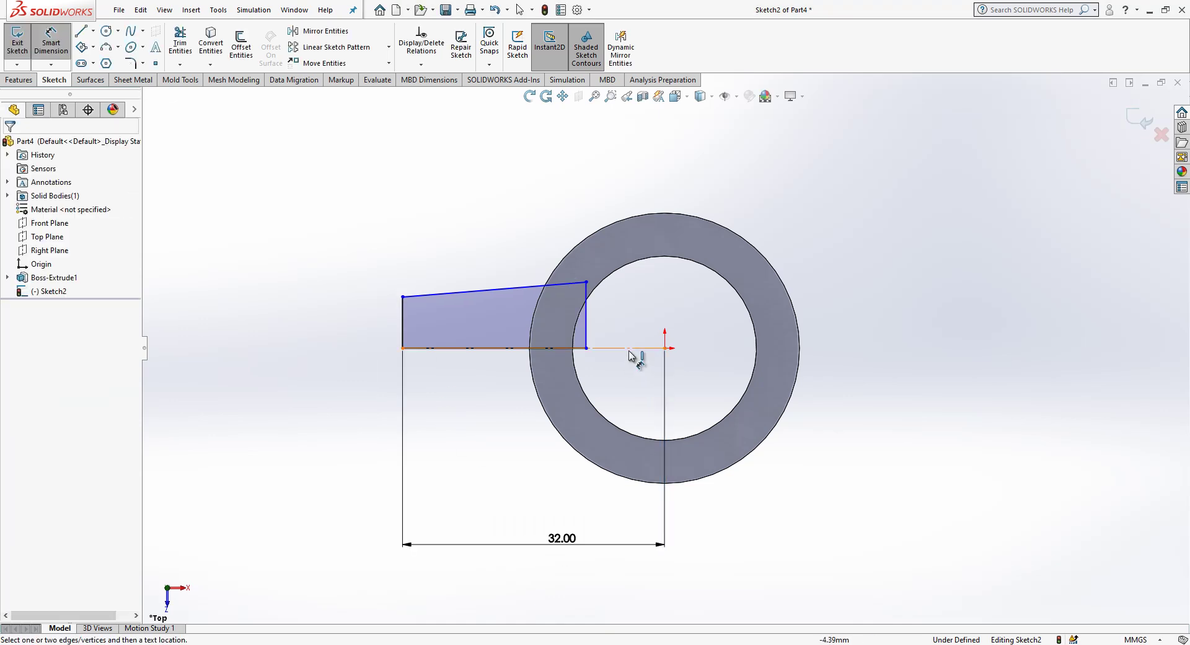
{"action": "left_click", "coordinate": [633, 349]}
{"action": "left_click", "coordinate": [403, 297]}
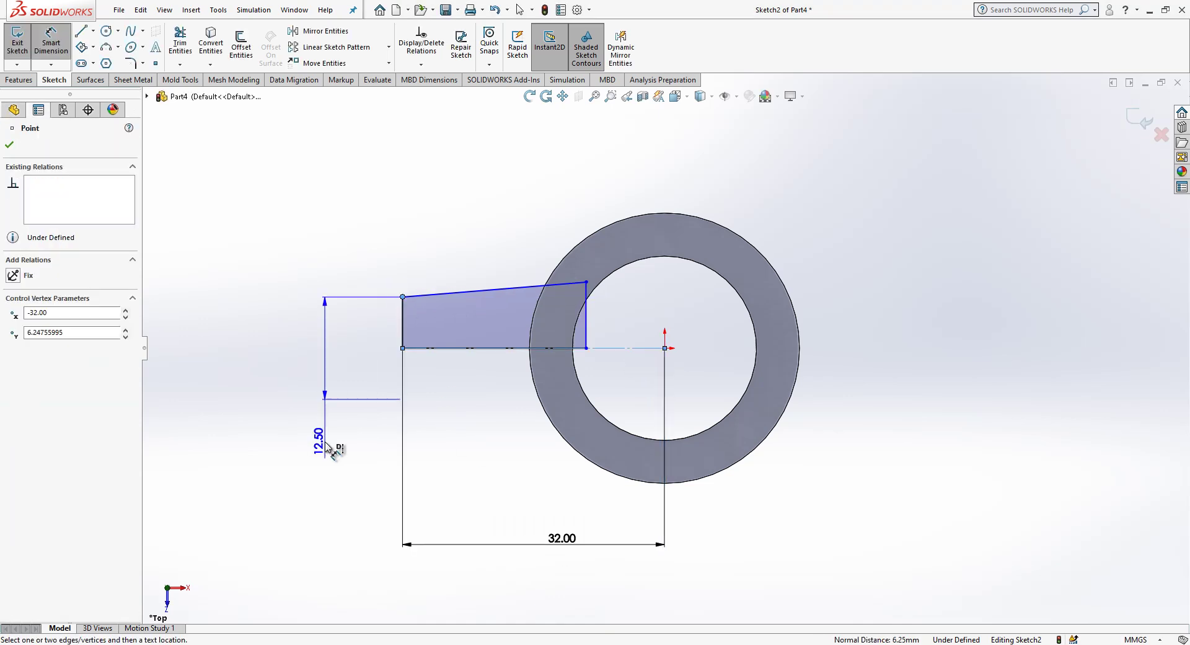
{"action": "left_click", "coordinate": [325, 445]}
{"action": "type", "text": "12"}
{"action": "key", "text": "Return"}
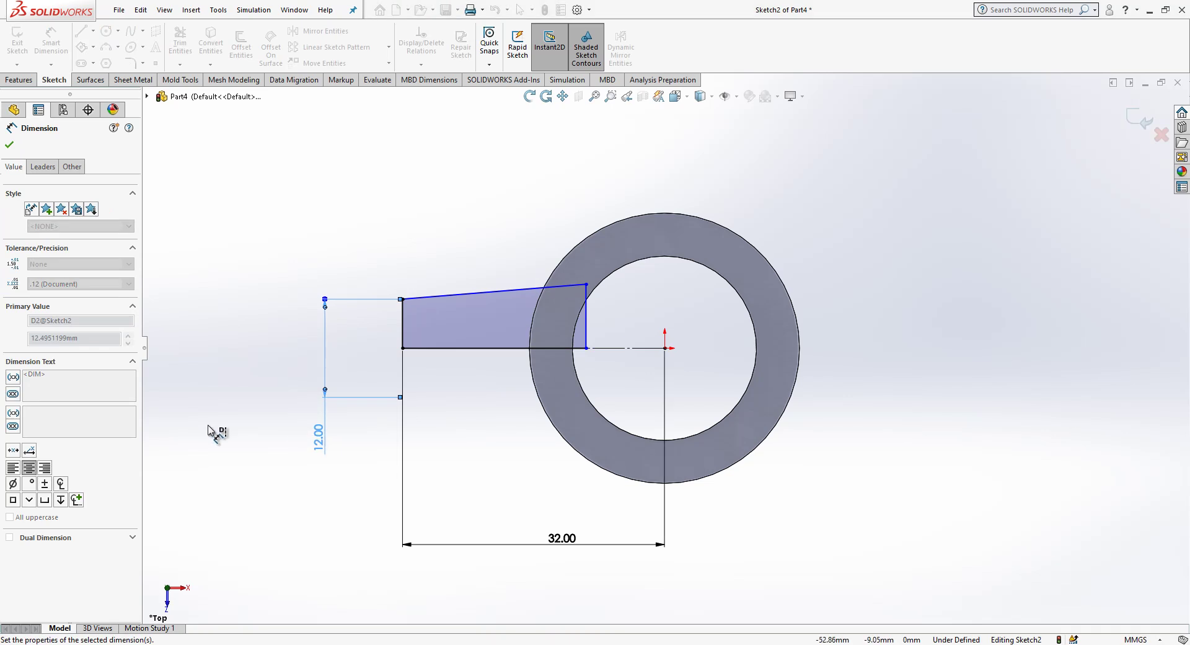
Set the top edge taper to 1° and adjust the profile's right edge toward the ring
{"action": "left_click", "coordinate": [464, 294]}
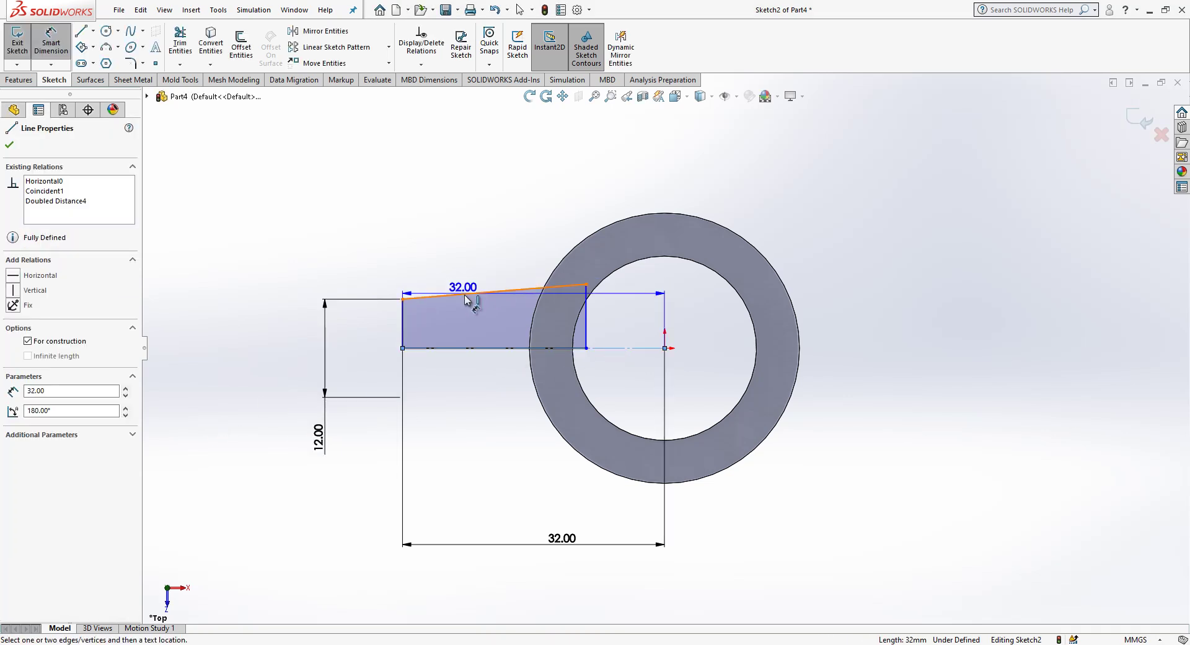
{"action": "left_click", "coordinate": [453, 319]}
{"action": "type", "text": "1"}
{"action": "key", "text": "Return"}
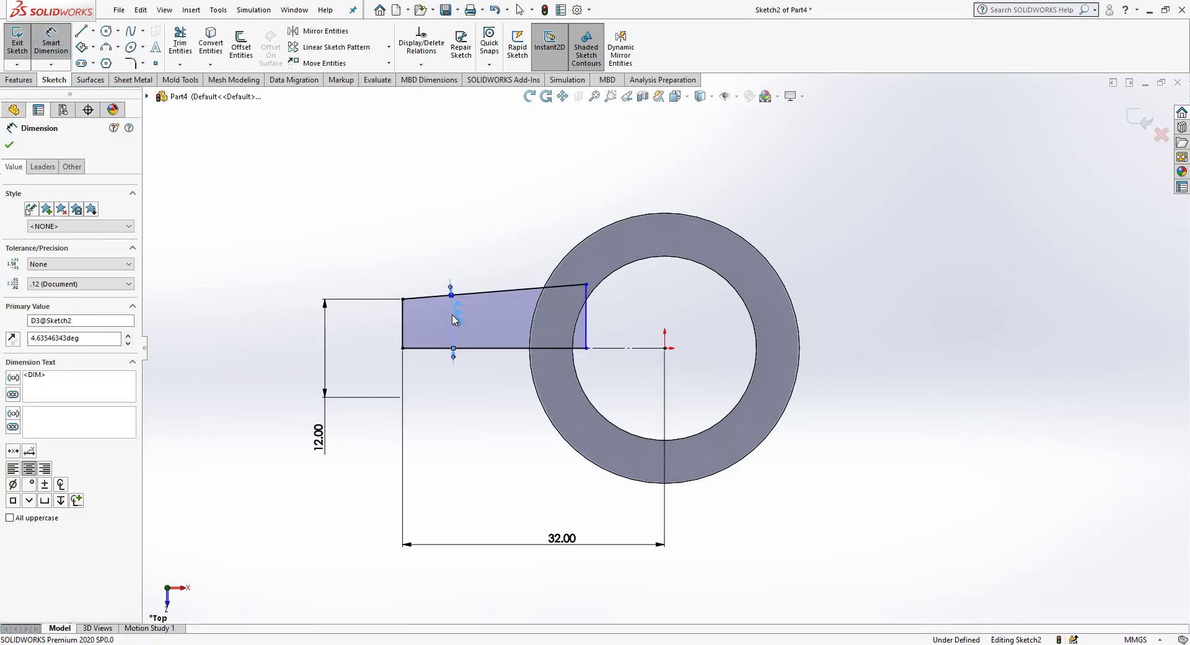
{"action": "key", "text": "Escape"}
{"action": "key", "text": "Escape"}
{"action": "left_click_drag", "start_coordinate": [587, 348], "coordinate": [546, 349]}
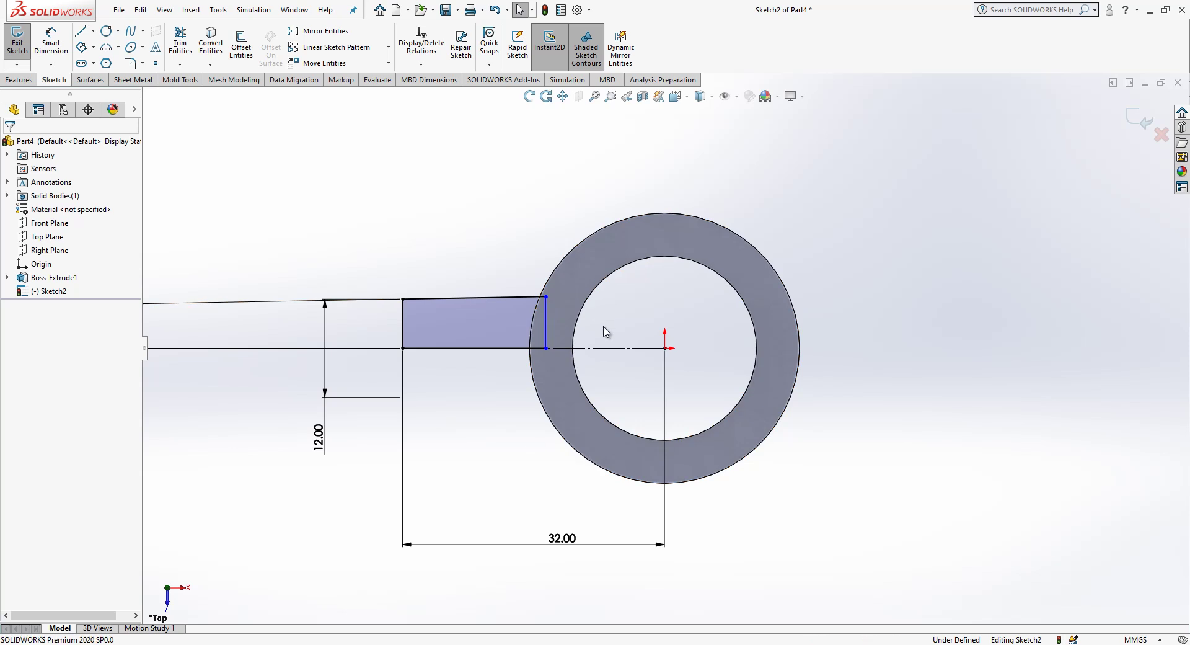
{"action": "mouse_move", "coordinate": [612, 430]}
{"action": "middle_mouse_down"}
{"action": "mouse_move", "coordinate": [638, 226]}
{"action": "mouse_move", "coordinate": [1056, 181]}
{"action": "middle_mouse_up"}
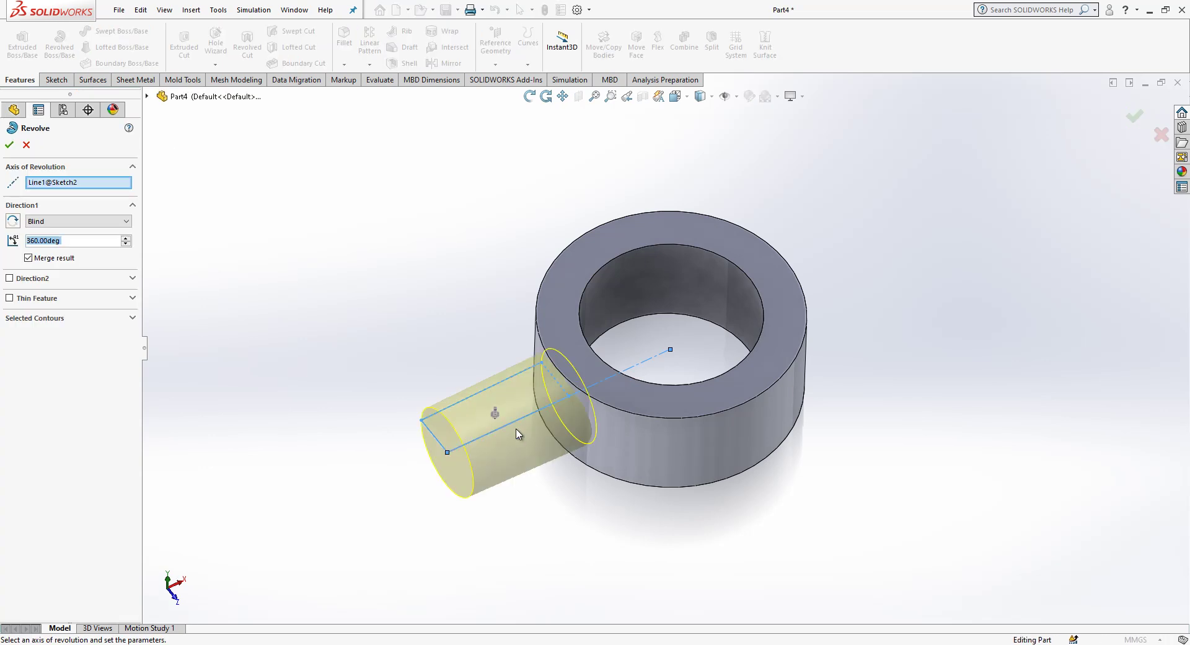
Accept the revolved shaft and inspect it in 3D
{"action": "key", "text": "Return"}
{"action": "scroll", "coordinate": [645, 477], "scroll_direction": "up", "scroll_amount": 1}
{"action": "mouse_move", "coordinate": [645, 477]}
{"action": "middle_mouse_down"}
{"action": "mouse_move", "coordinate": [589, 409]}
{"action": "mouse_move", "coordinate": [647, 458]}
{"action": "middle_mouse_up"}
{"action": "scroll", "coordinate": [645, 459], "scroll_direction": "up", "scroll_amount": 1}
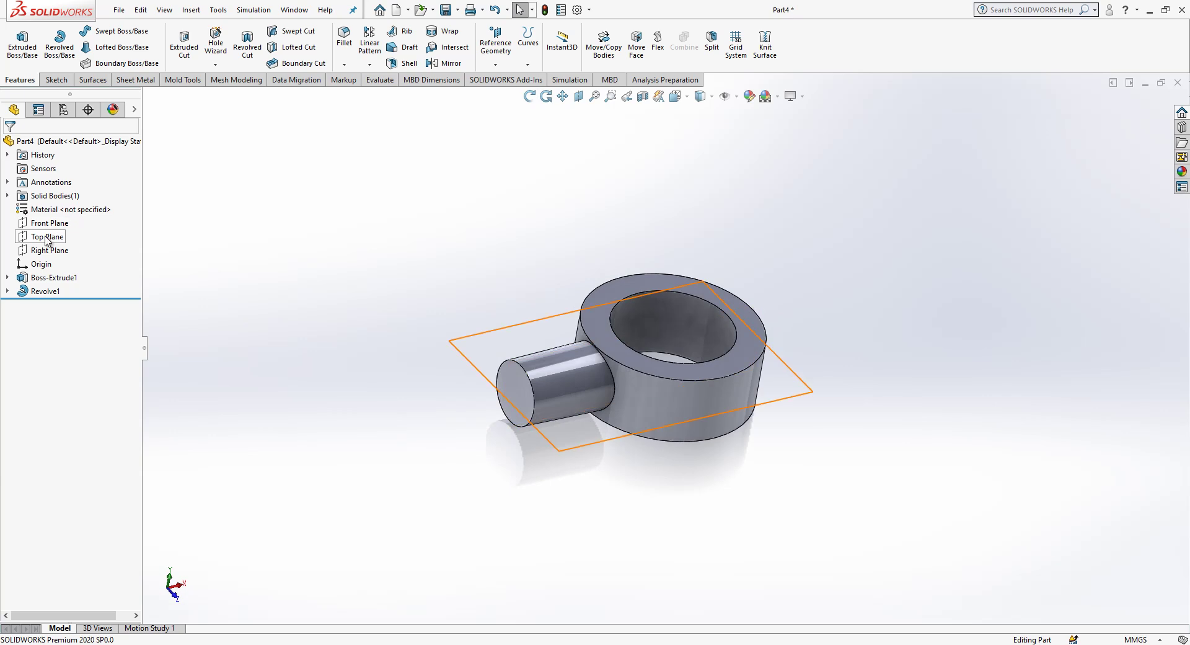
Mirror Revolve1 across the Right Plane to create a matching shaft on the other side
{"action": "left_click", "coordinate": [53, 250]}
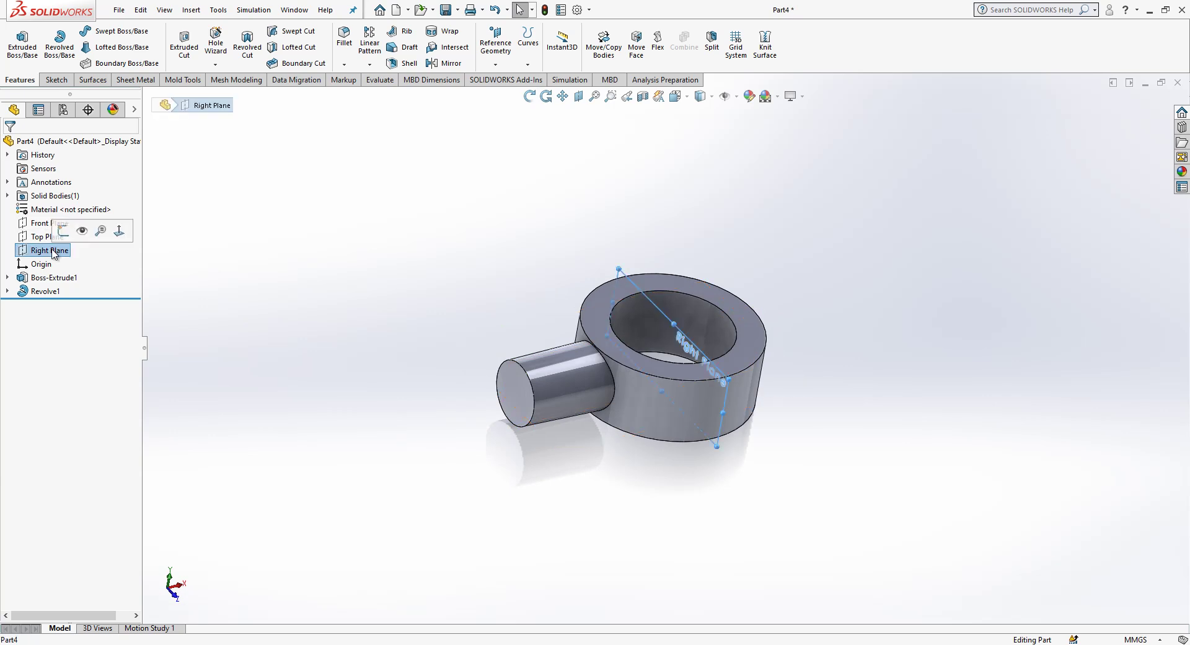
{"action": "left_click", "coordinate": [52, 291], "text": "ctrl"}
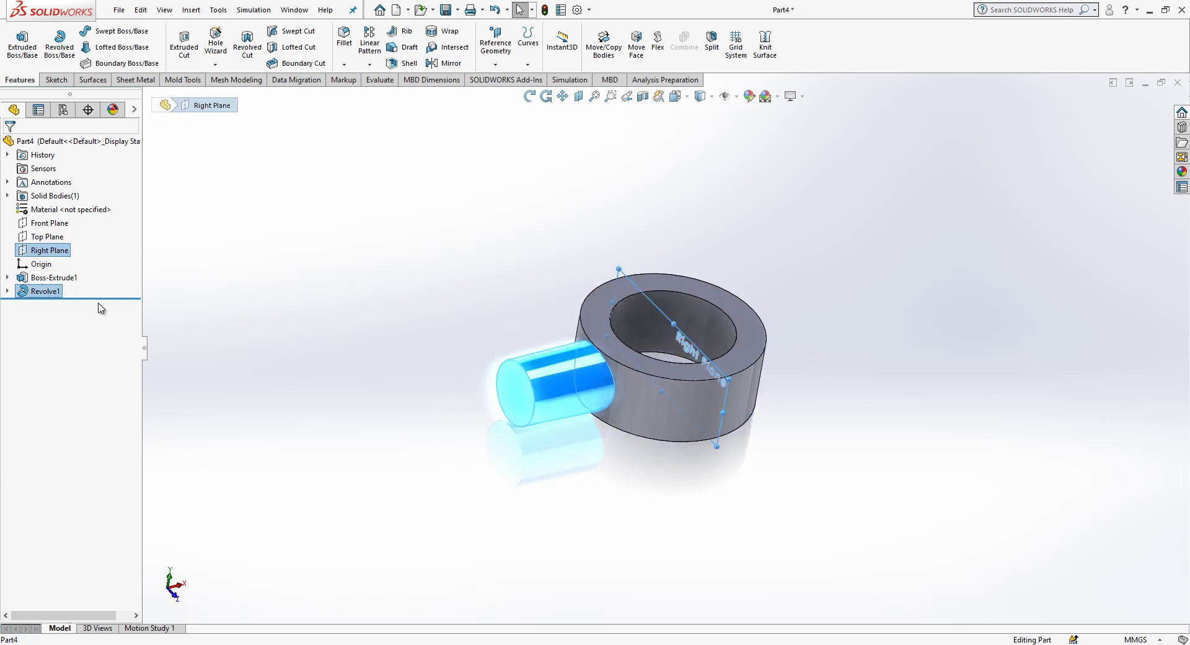
{"action": "left_click", "coordinate": [446, 63]}
{"action": "left_click", "coordinate": [5, 146]}
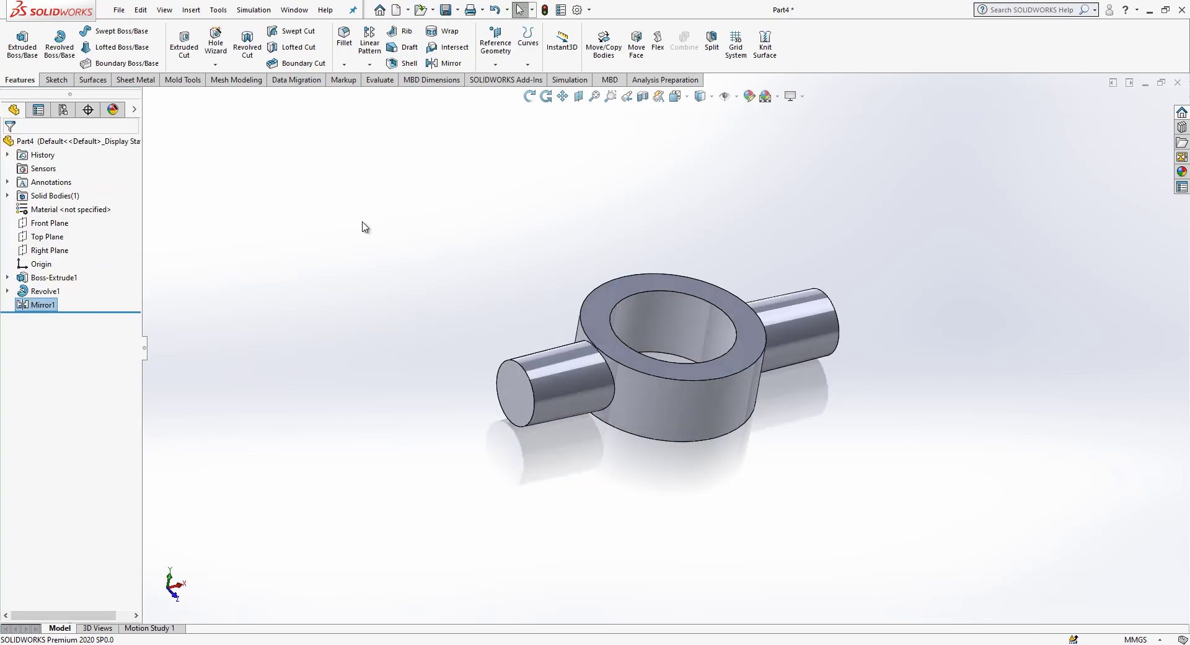
{"action": "scroll", "coordinate": [681, 315], "scroll_direction": "up", "scroll_amount": 1}
{"action": "middle_click_drag", "start_coordinate": [683, 317], "coordinate": [681, 342]}
{"action": "scroll", "coordinate": [811, 331], "scroll_direction": "down", "scroll_amount": 3}
{"action": "middle_click_drag", "start_coordinate": [812, 335], "coordinate": [542, 259]}
Sketch a Ø27.5 circle centred on the ring's top face
{"action": "left_click", "coordinate": [542, 259]}
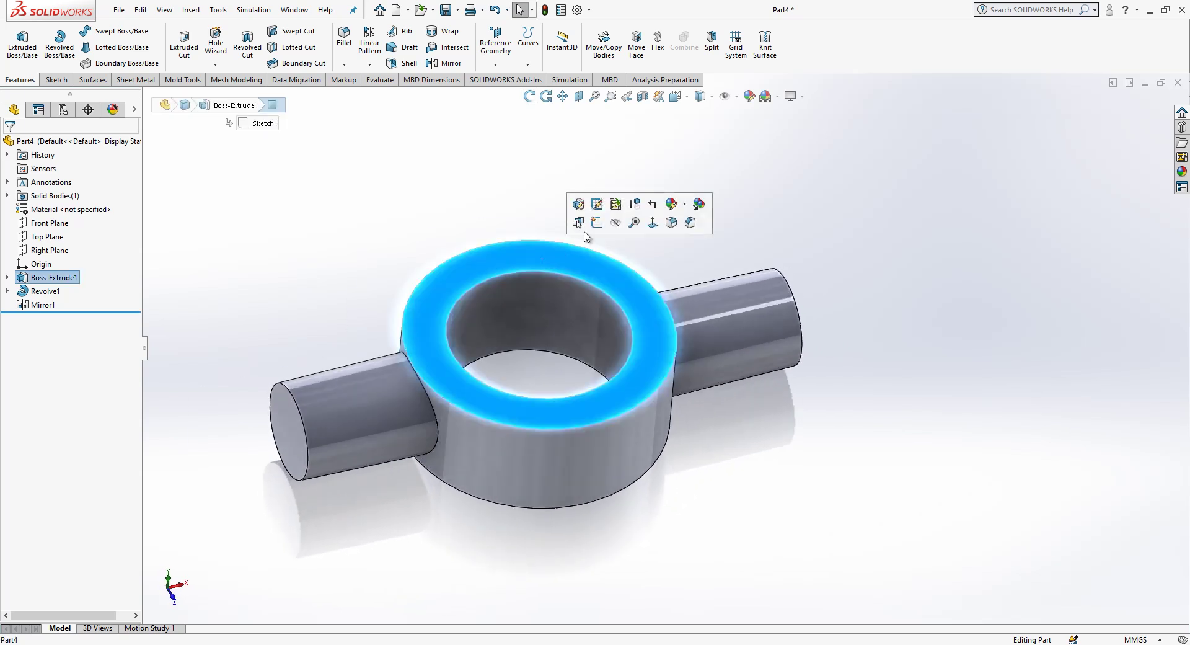
{"action": "left_click", "coordinate": [599, 215]}
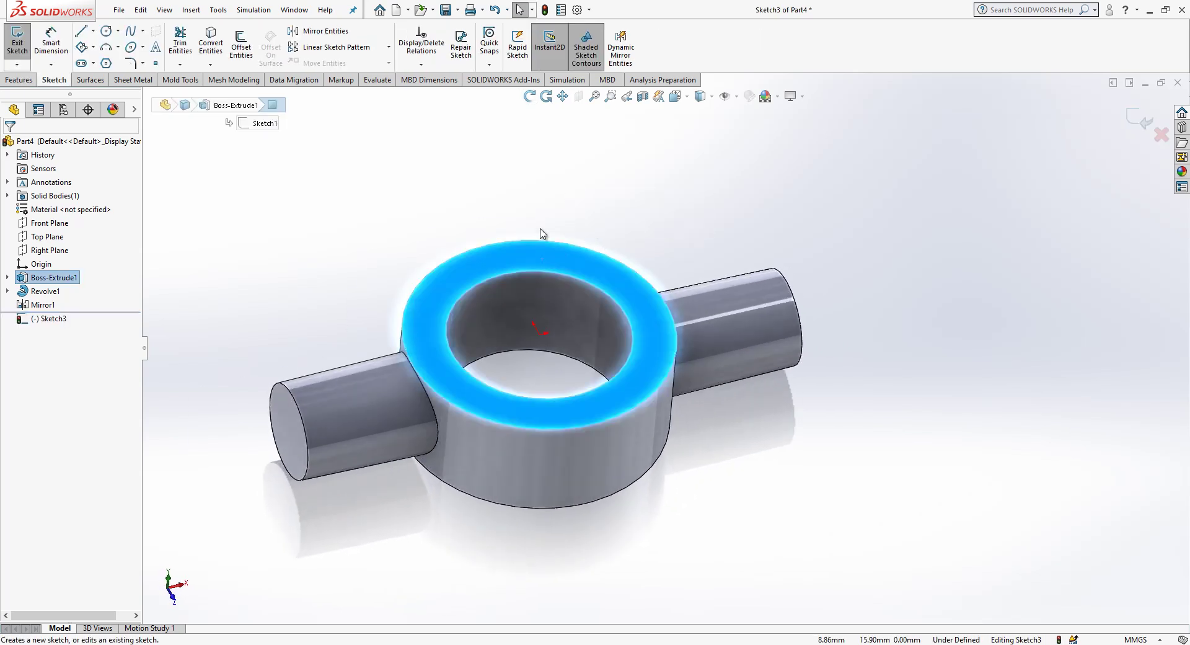
{"action": "left_click", "coordinate": [106, 31]}
{"action": "left_click", "coordinate": [540, 335]}
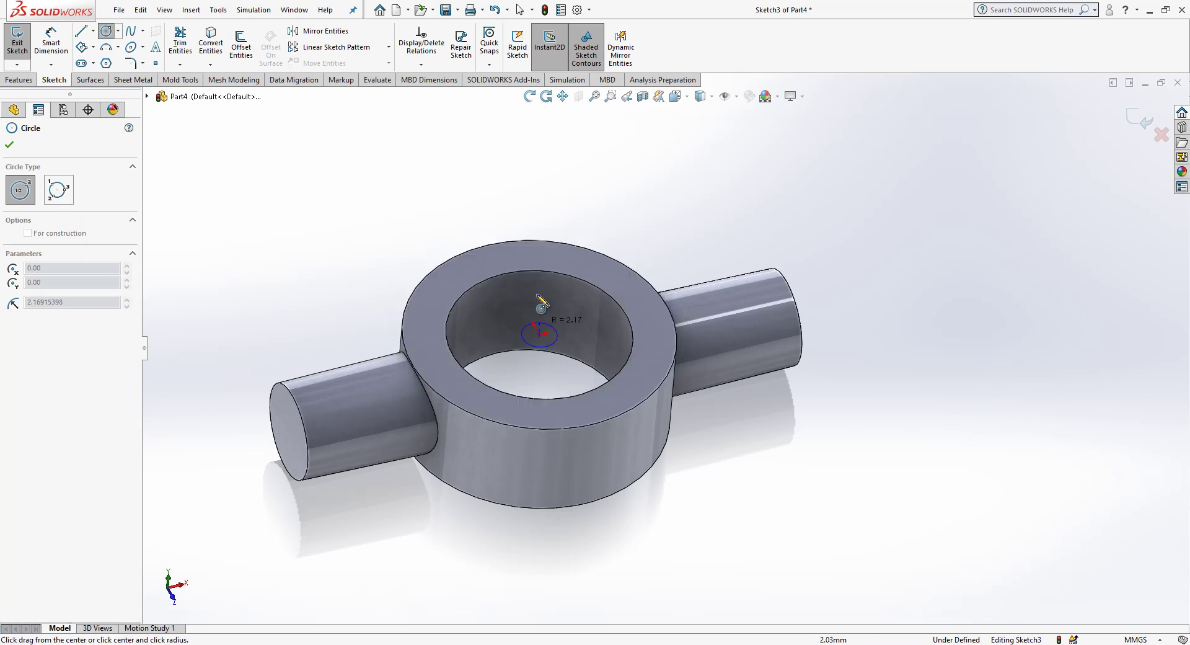
{"action": "left_click", "coordinate": [536, 254]}
{"action": "left_click", "coordinate": [63, 56]}
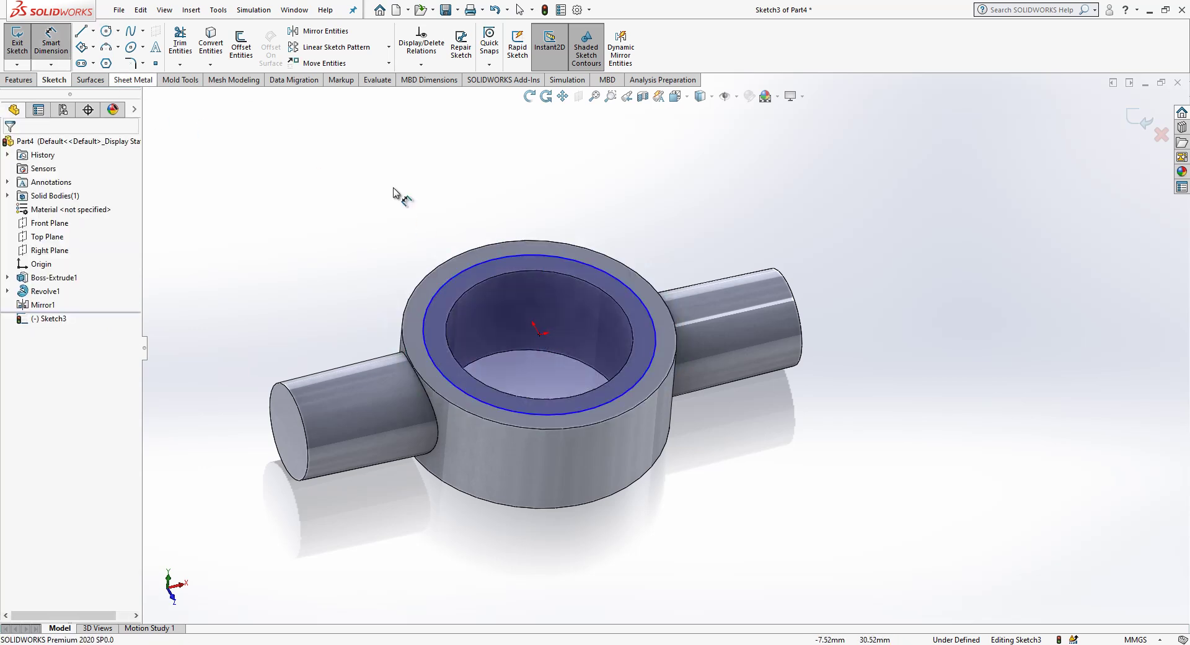
{"action": "left_click", "coordinate": [497, 259]}
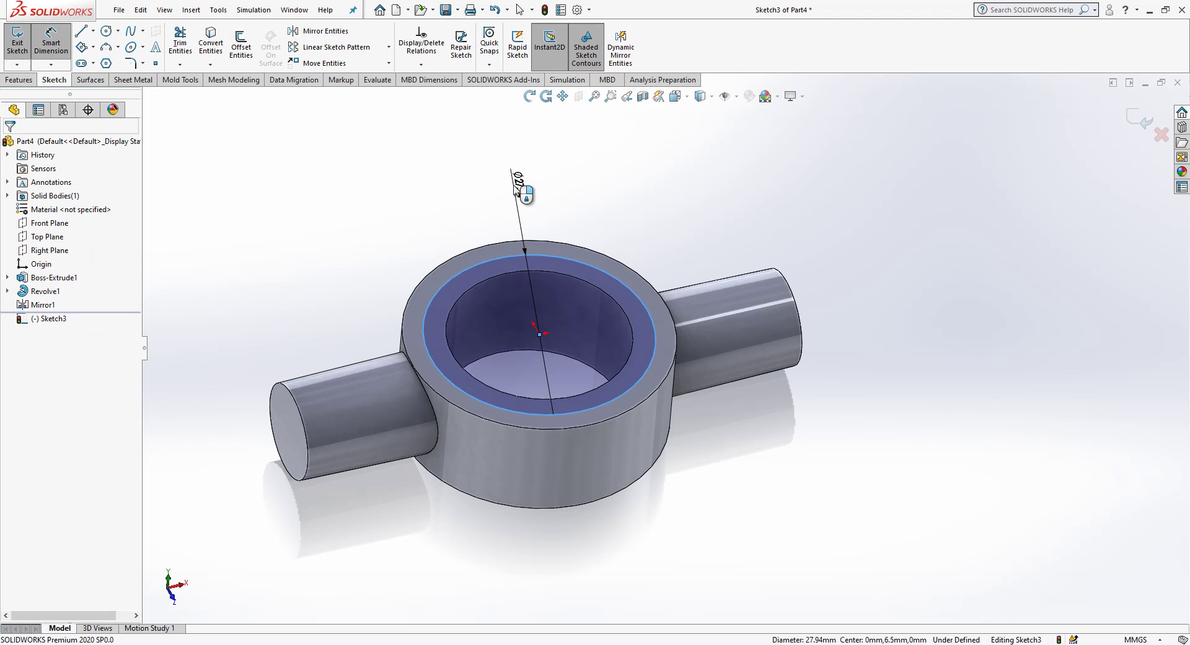
{"action": "left_click", "coordinate": [516, 188]}
{"action": "type", "text": "27.5"}
{"action": "key", "text": "Return"}
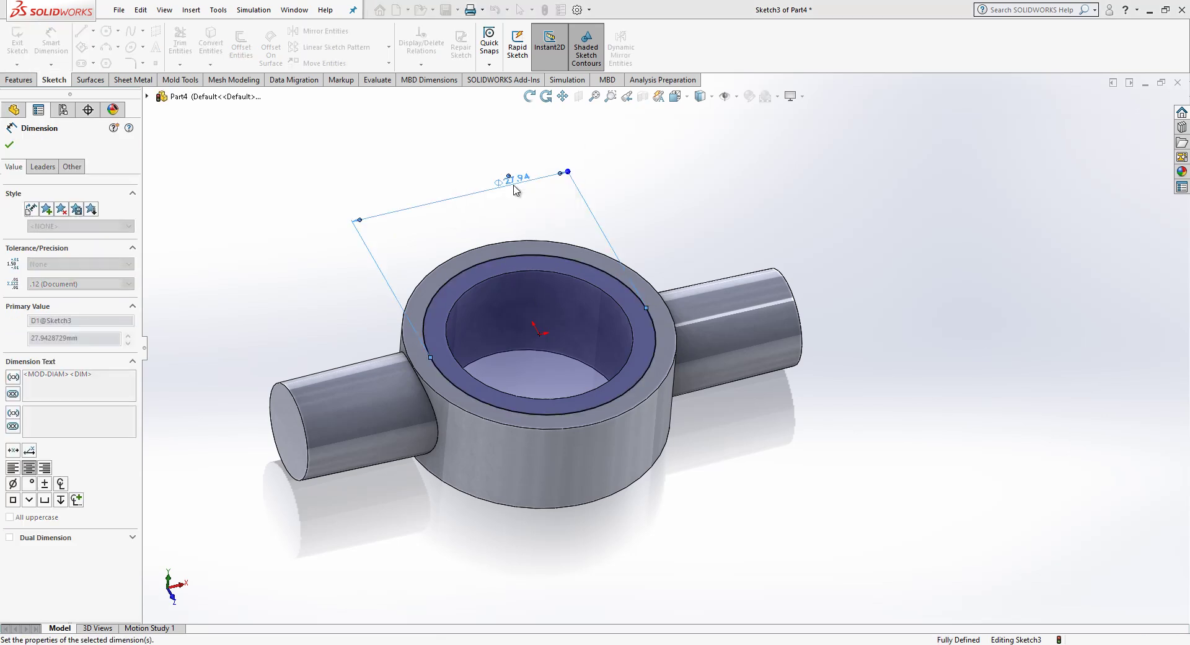
{"action": "left_click", "coordinate": [1107, 121]}
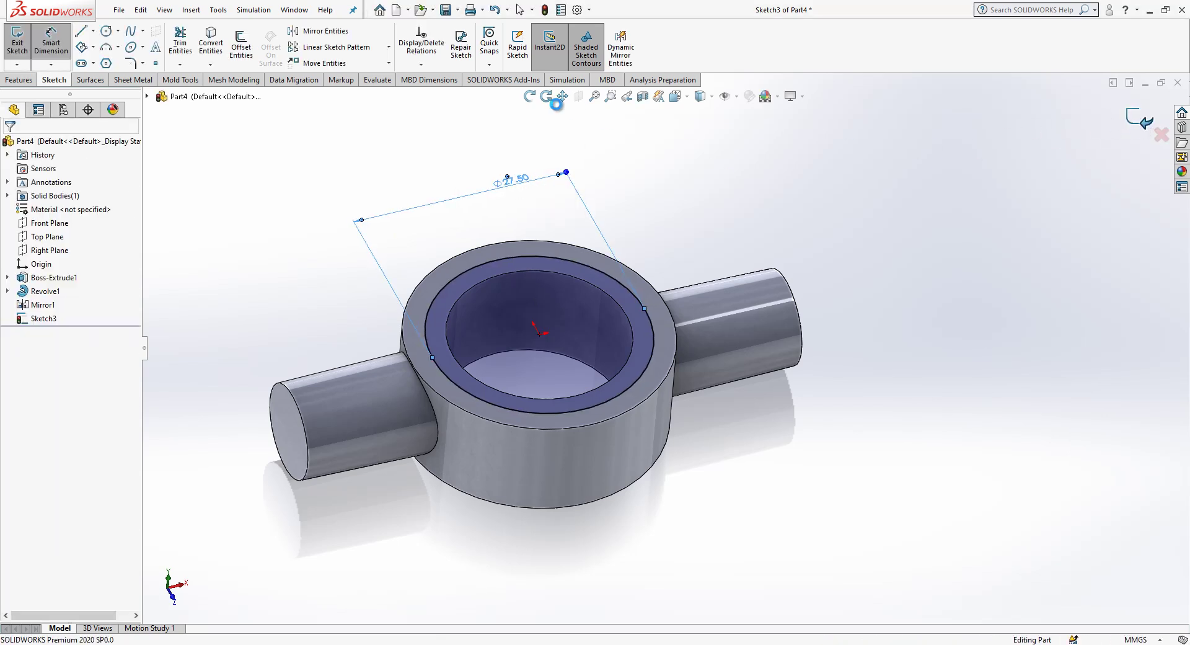
Cut the circle 10 mm deep Blind into the ring
{"action": "left_click", "coordinate": [190, 46]}
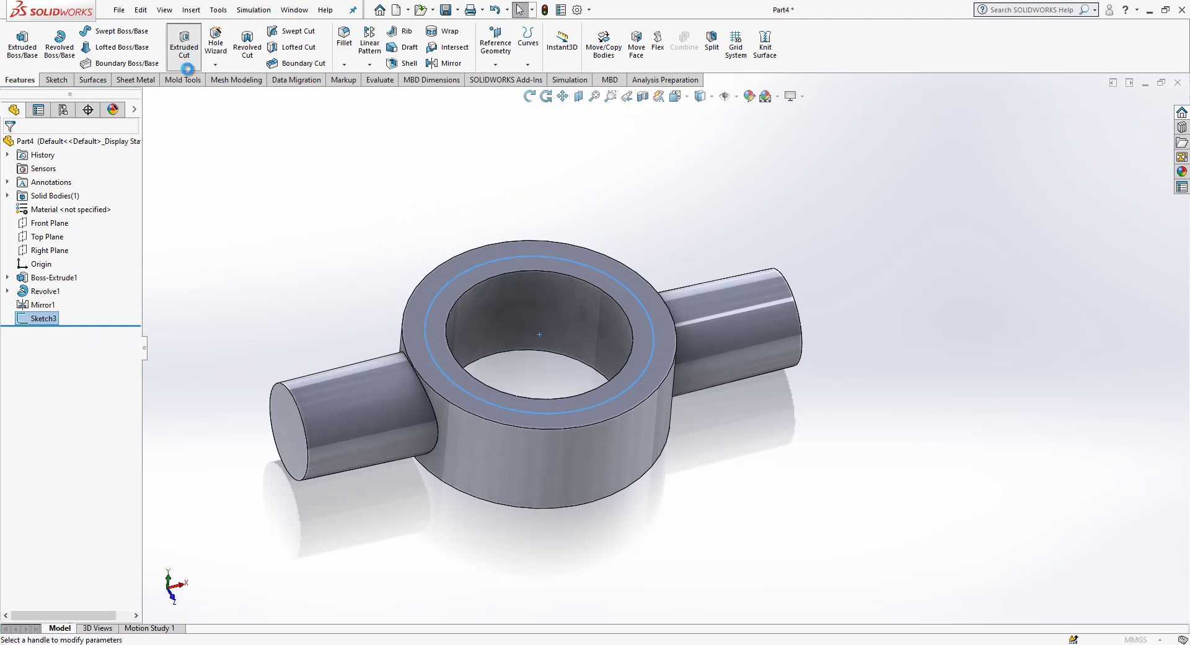
{"action": "type", "text": "10"}
{"action": "key", "text": "Return"}
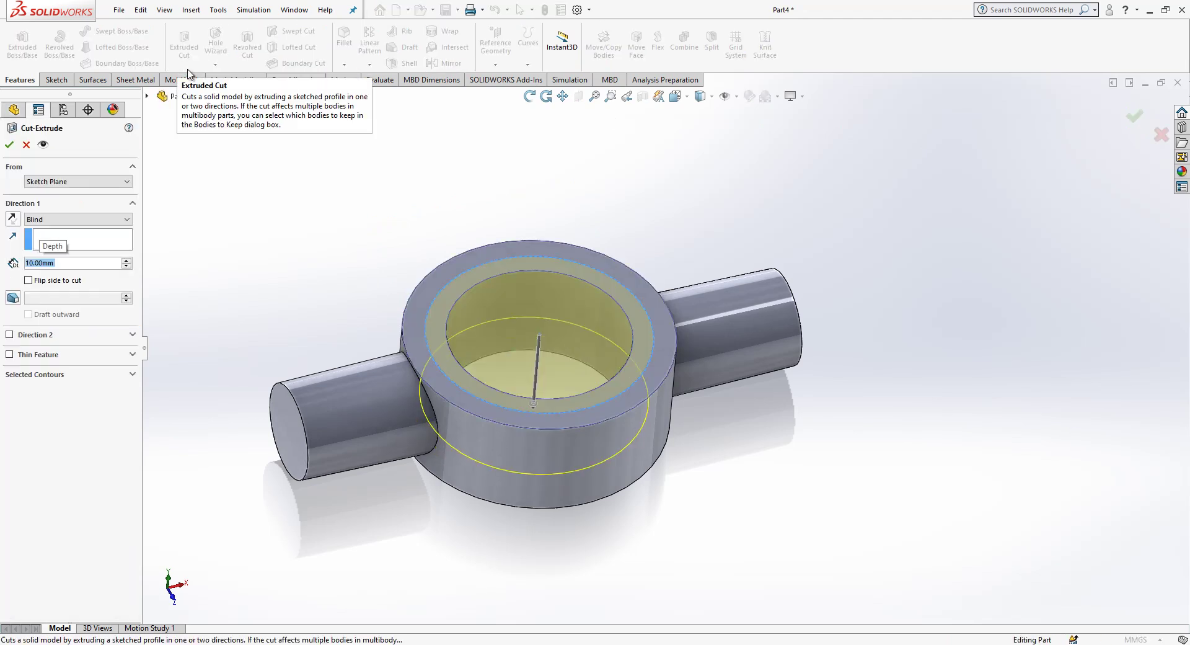
{"action": "left_click", "coordinate": [10, 145]}
{"action": "middle_click_drag", "start_coordinate": [545, 270], "coordinate": [675, 309]}
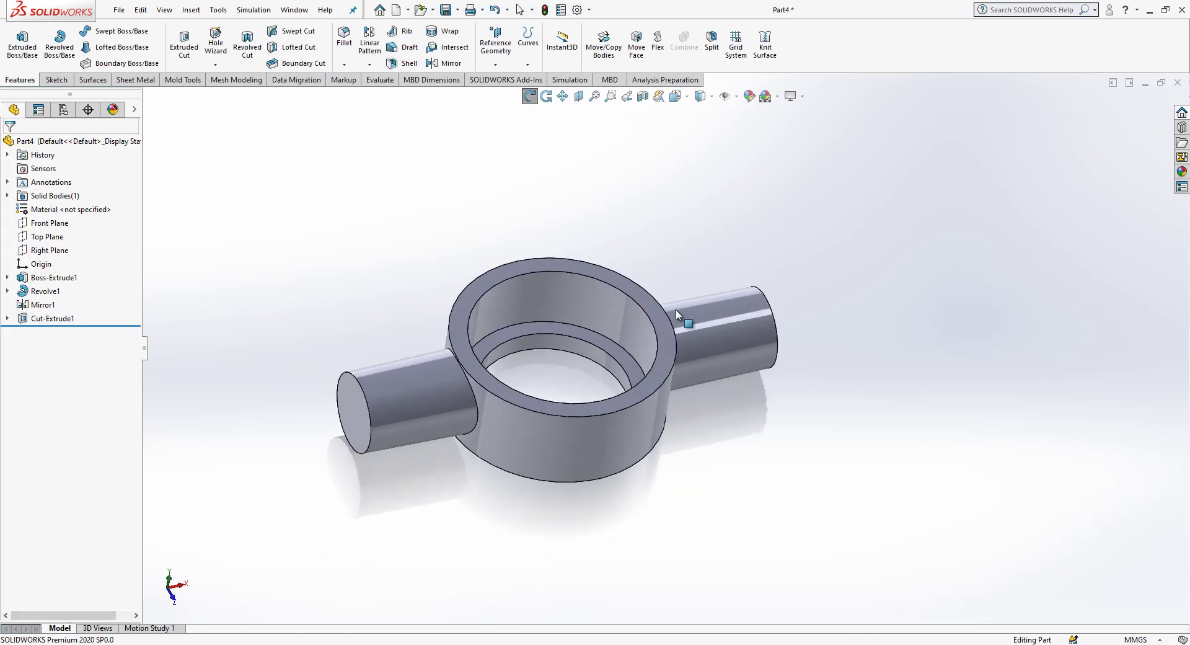
{"action": "key", "text": "Escape"}
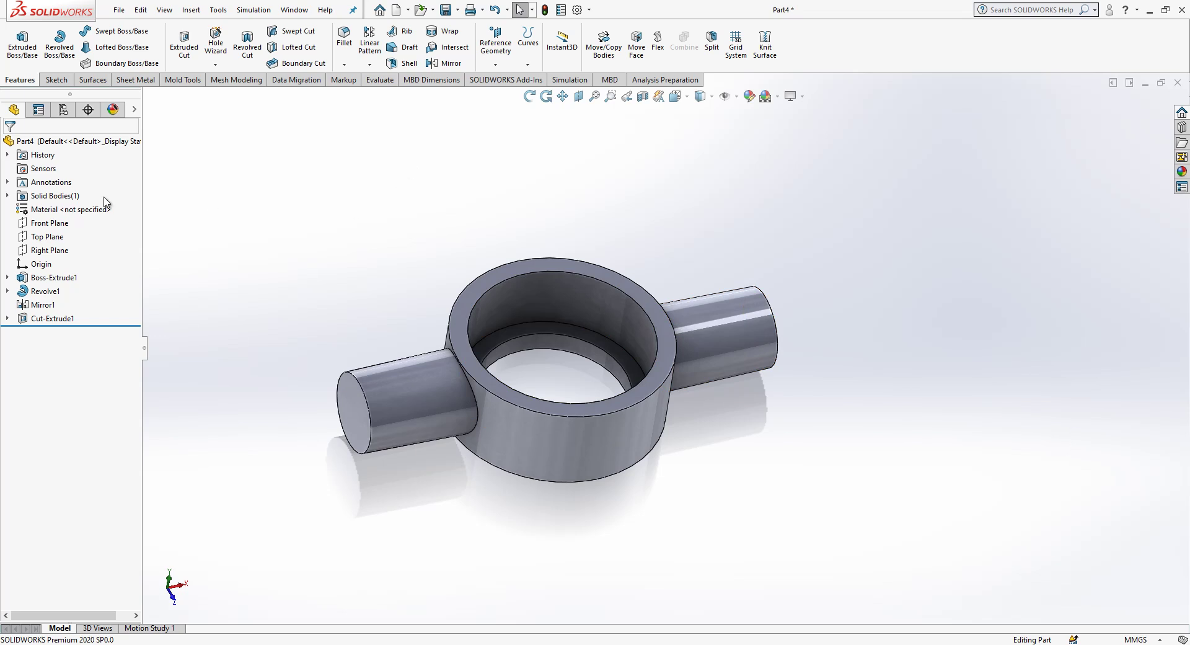
{"action": "left_click", "coordinate": [486, 38]}
Create Plane1 offset 5 mm below the ring's top face and start a sketch on it
{"action": "left_click", "coordinate": [558, 77]}
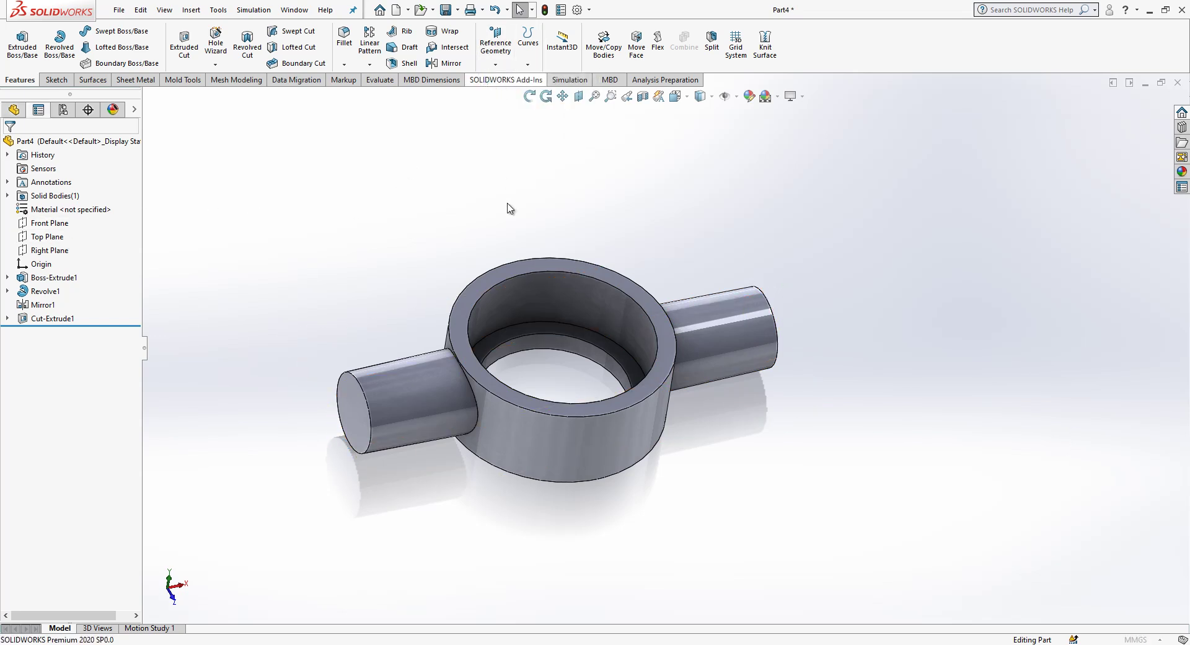
{"action": "left_click", "coordinate": [530, 268]}
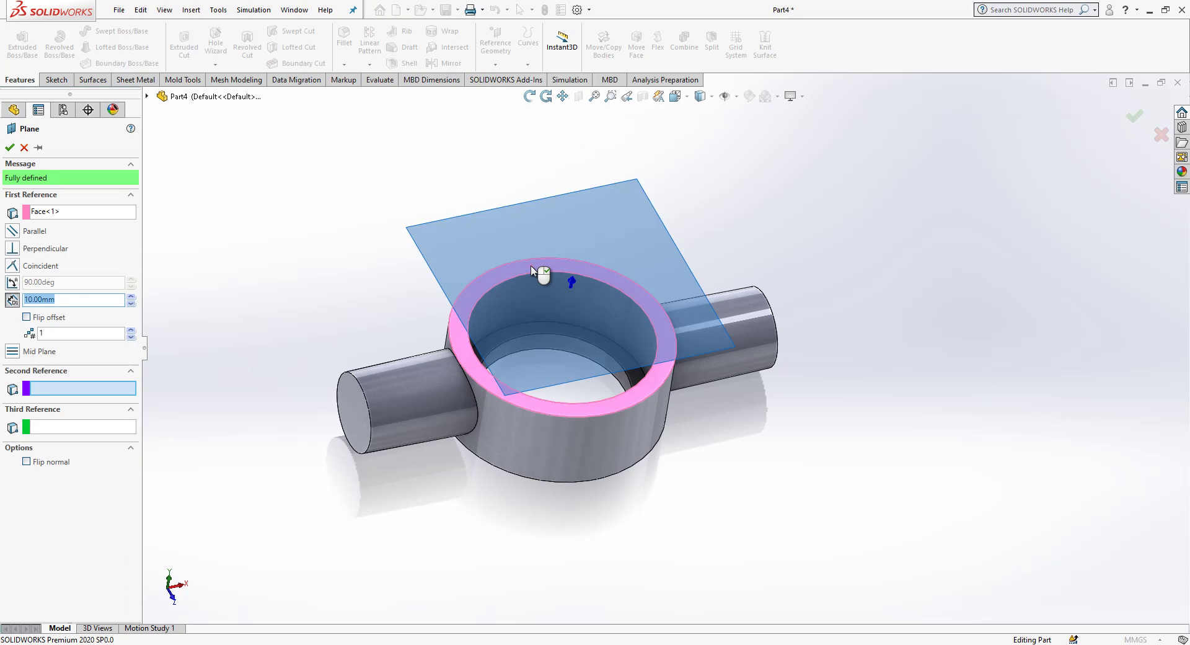
{"action": "left_click", "coordinate": [27, 317]}
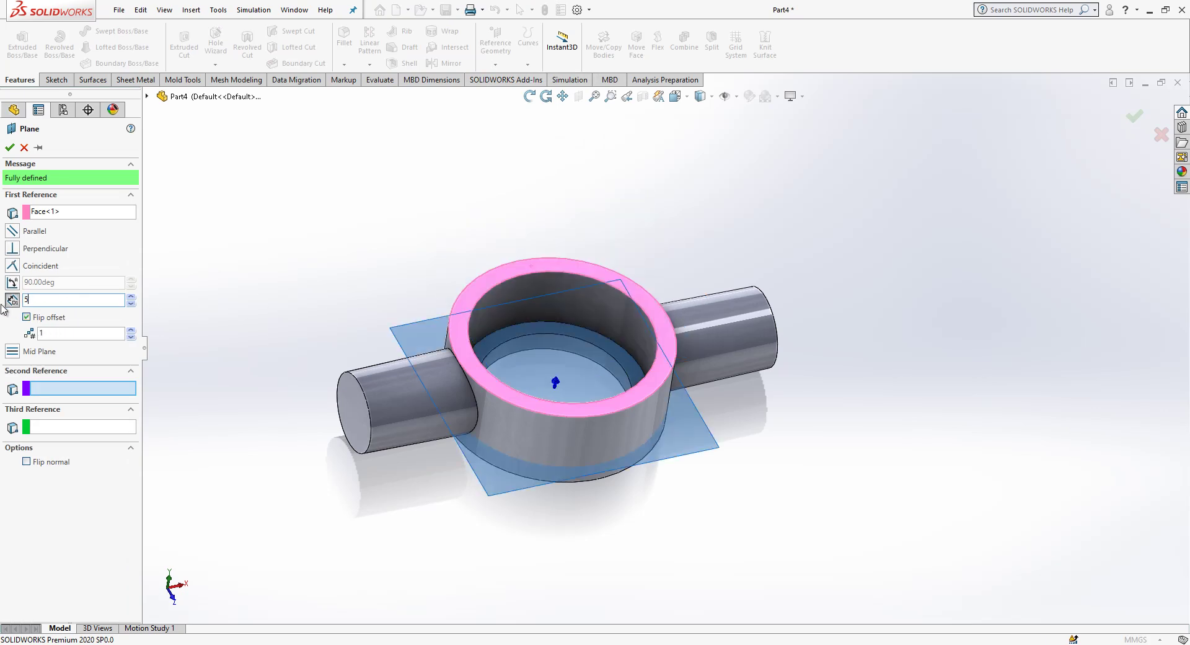
{"action": "type", "text": "5"}
{"action": "key", "text": "Return"}
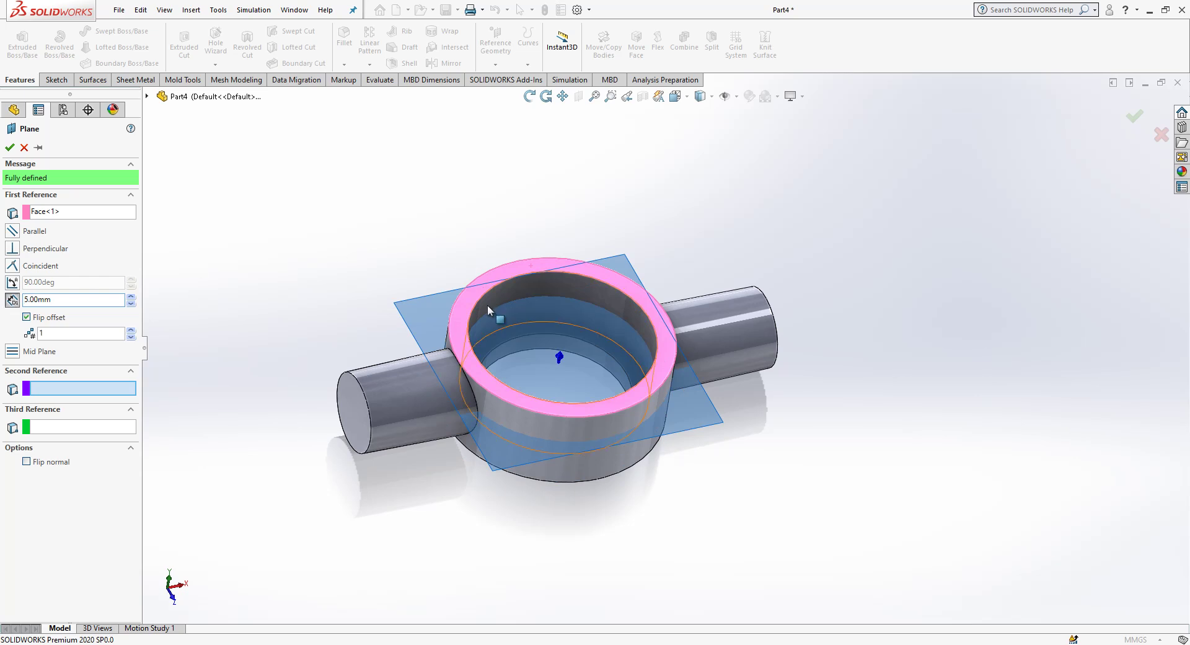
{"action": "middle_click_drag", "start_coordinate": [694, 411], "coordinate": [655, 376]}
{"action": "left_click", "coordinate": [9, 147]}
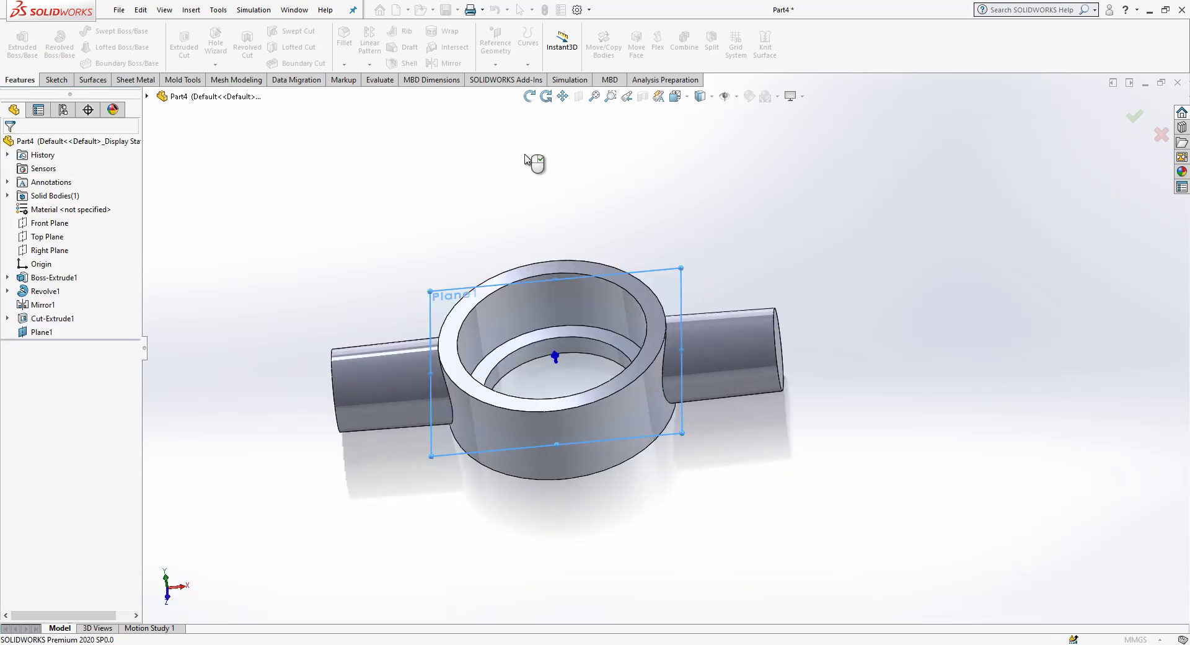
{"action": "left_click", "coordinate": [437, 304]}
{"action": "left_click", "coordinate": [498, 249]}
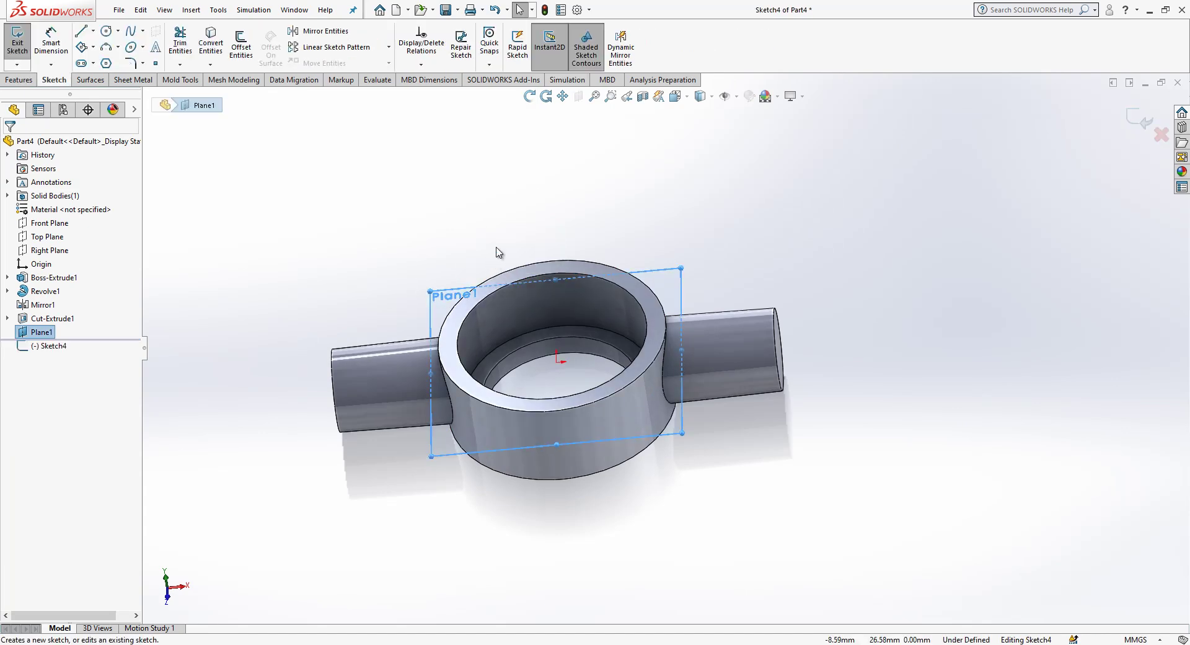
View the sketch face-on and draw radial lines from the origin straight down and to the lower left
{"action": "key", "text": "space"}
{"action": "left_click", "coordinate": [503, 308]}
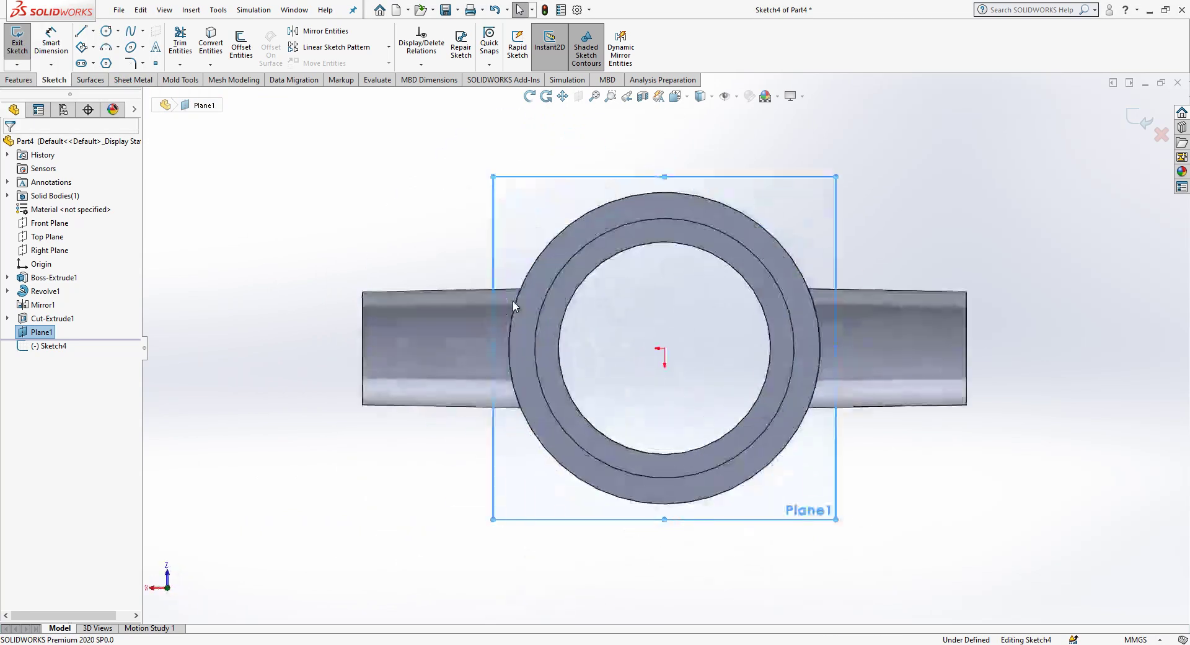
{"action": "scroll", "coordinate": [786, 387], "scroll_direction": "up", "scroll_amount": 2}
{"action": "key", "text": "l"}
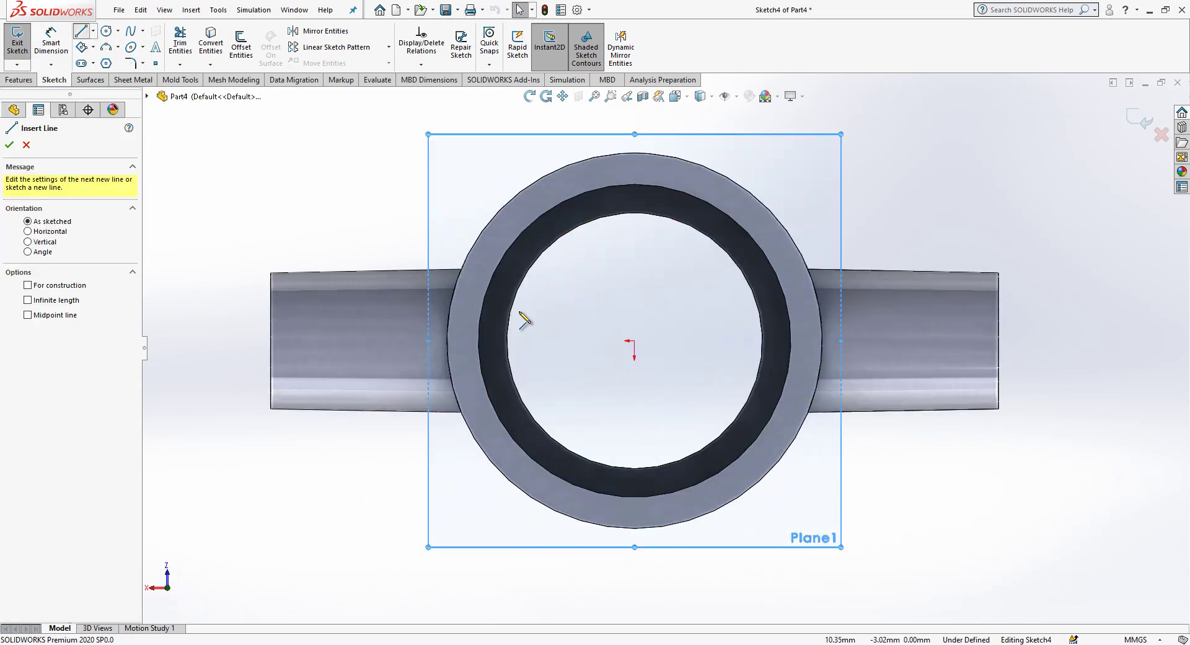
{"action": "left_click", "coordinate": [634, 340]}
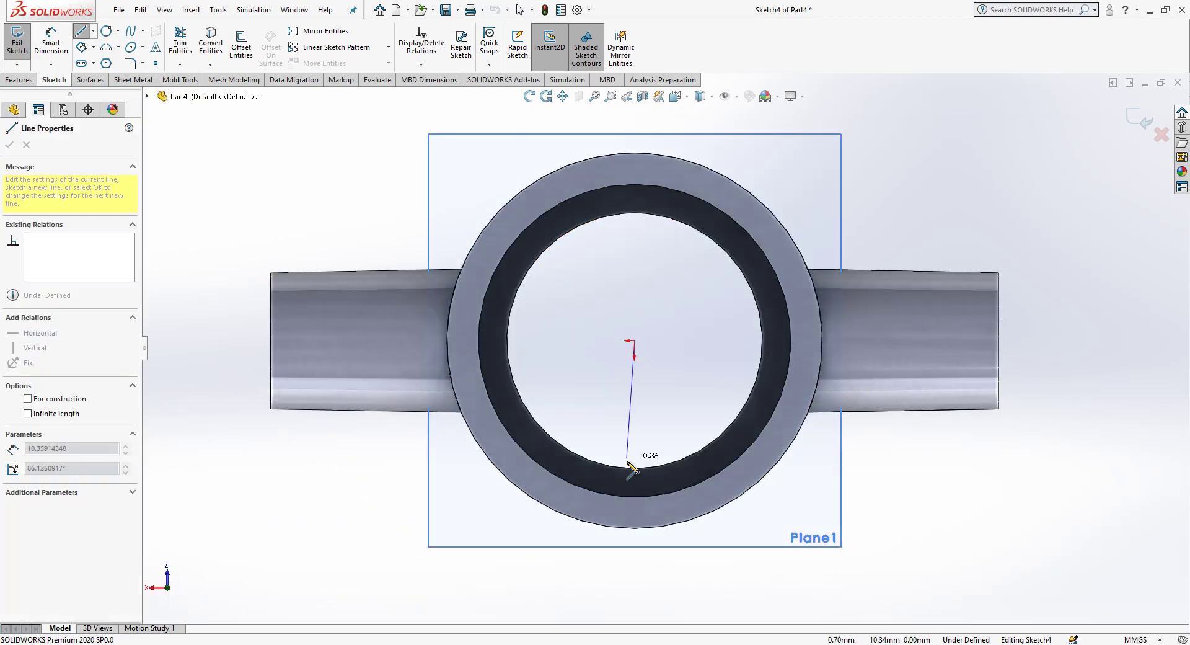
{"action": "left_click", "coordinate": [634, 527]}
{"action": "key", "text": "Escape"}
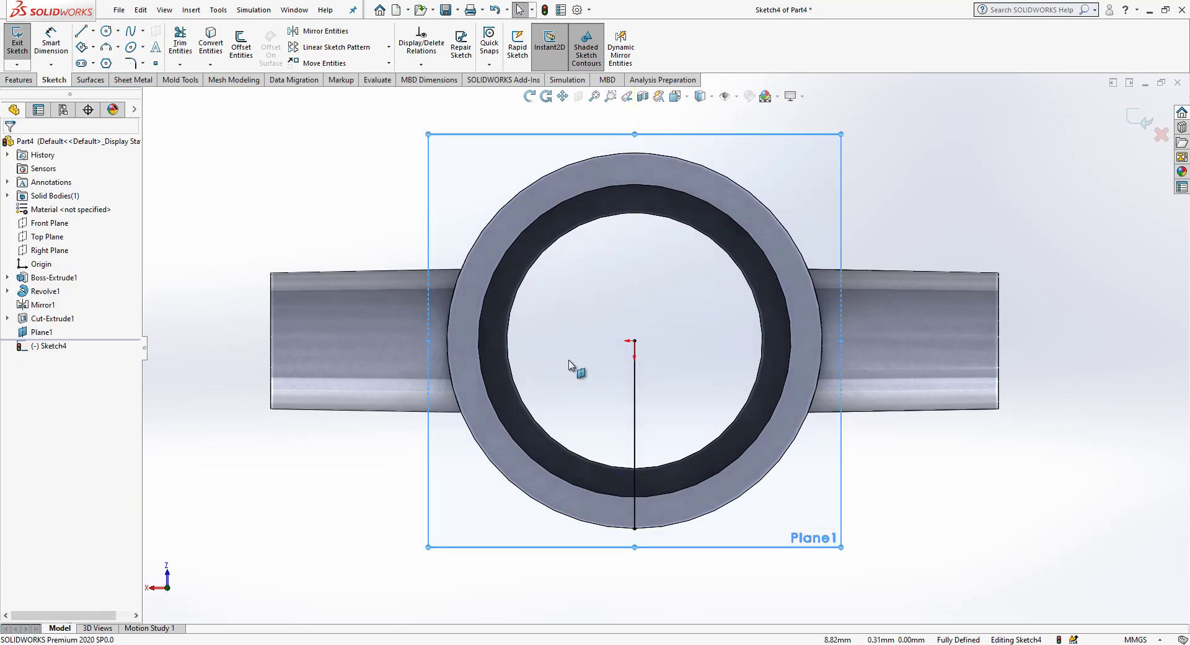
{"action": "key", "text": "l"}
{"action": "left_click", "coordinate": [635, 340]}
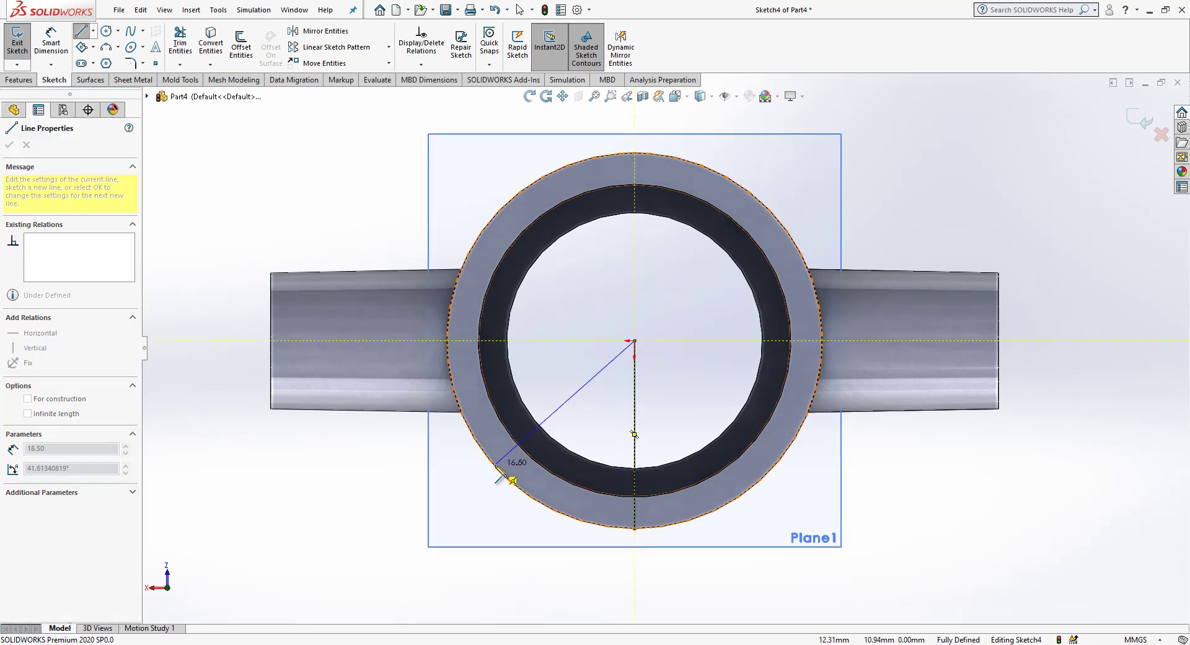
{"action": "left_click", "coordinate": [495, 465]}
{"action": "key", "text": "Escape"}
Draw lower-right, upper-left and upper-right radial lines, then make all five construction lines
{"action": "right_click_drag", "start_coordinate": [641, 371], "coordinate": [478, 351]}
{"action": "left_click", "coordinate": [634, 340]}
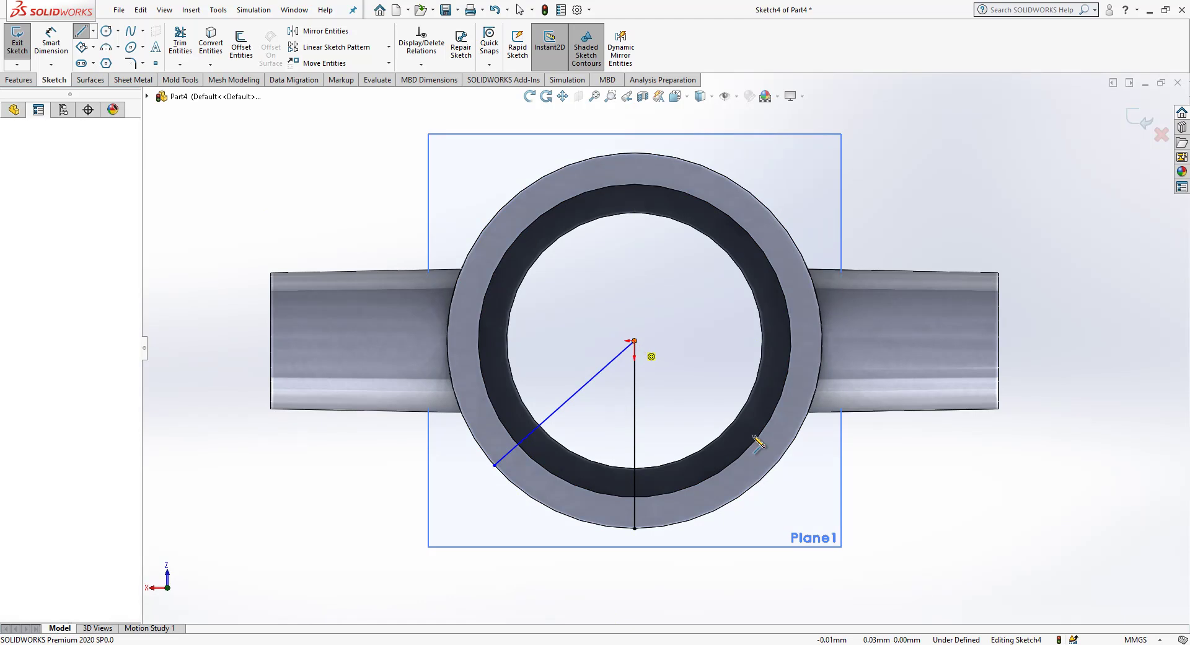
{"action": "left_click", "coordinate": [785, 453]}
{"action": "key", "text": "Escape"}
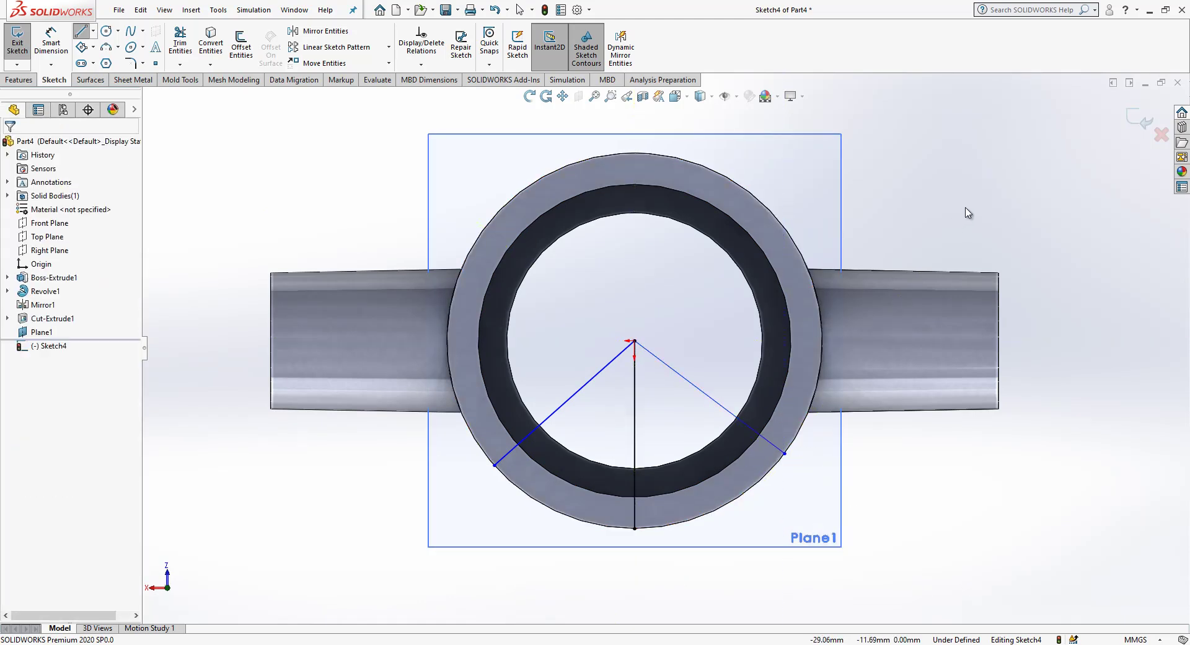
{"action": "key", "text": "l"}
{"action": "left_click", "coordinate": [634, 340]}
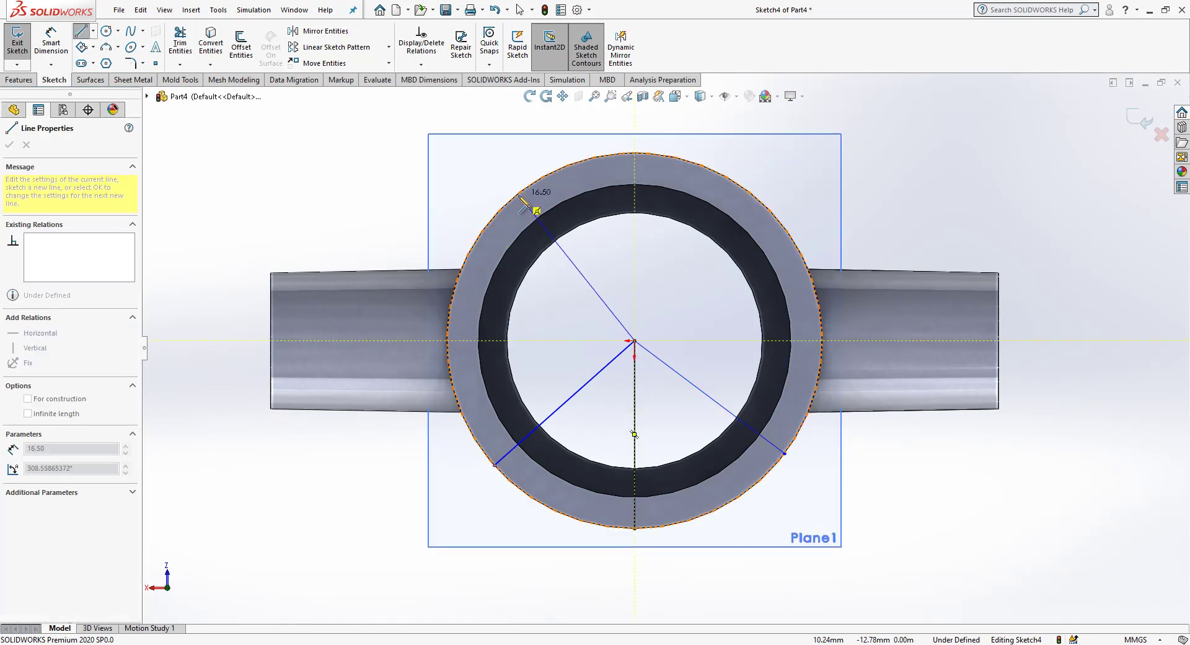
{"action": "left_click", "coordinate": [518, 194]}
{"action": "key", "text": "Escape"}
{"action": "key", "text": "l"}
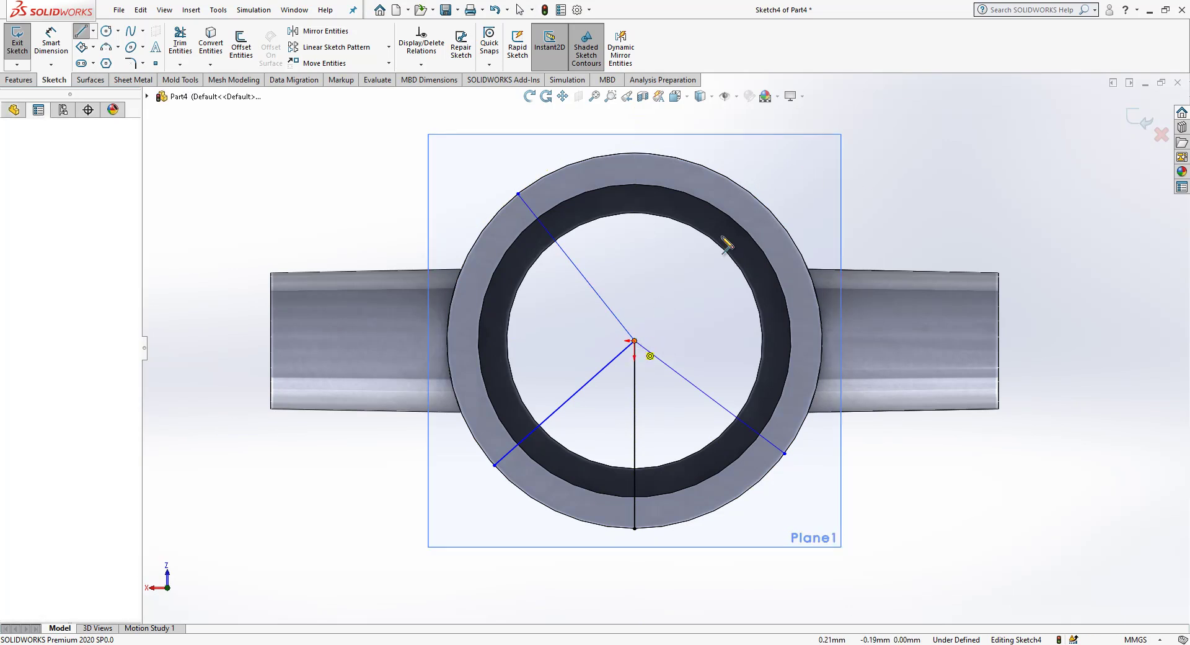
{"action": "left_click", "coordinate": [635, 340]}
{"action": "left_click", "coordinate": [762, 202]}
{"action": "key", "text": "Escape"}
{"action": "left_click_drag", "start_coordinate": [924, 183], "coordinate": [393, 503]}
{"action": "left_click", "coordinate": [433, 473]}
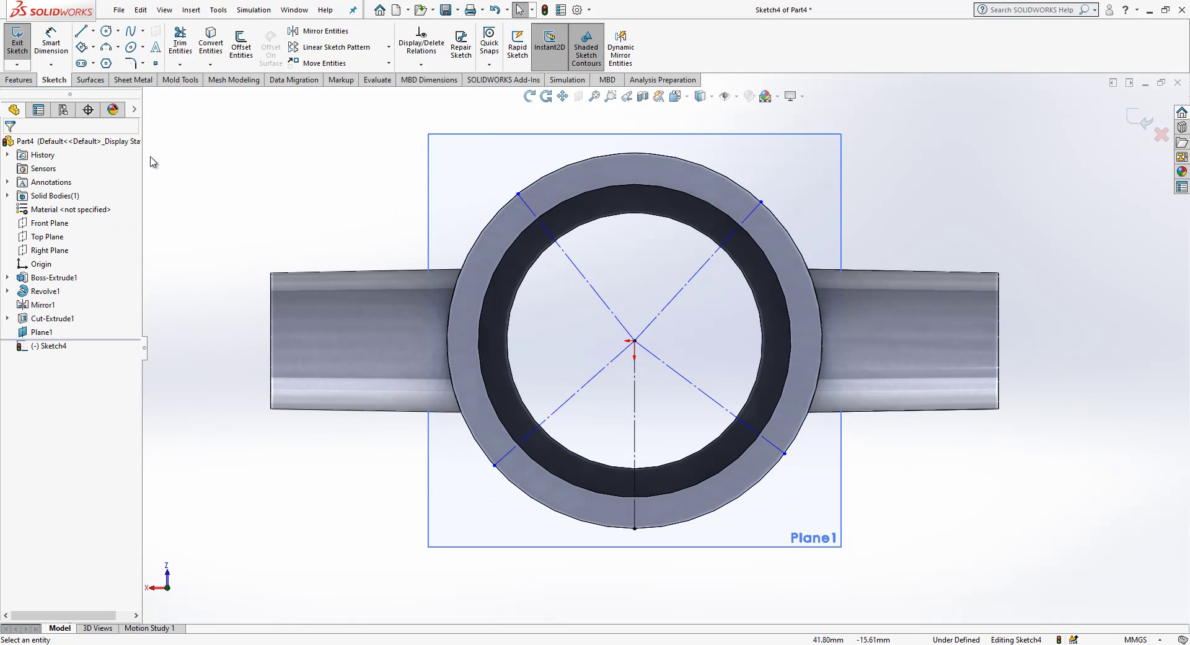
Dimension both diagonals at 45° either side of the vertical construction line
{"action": "left_click", "coordinate": [68, 56]}
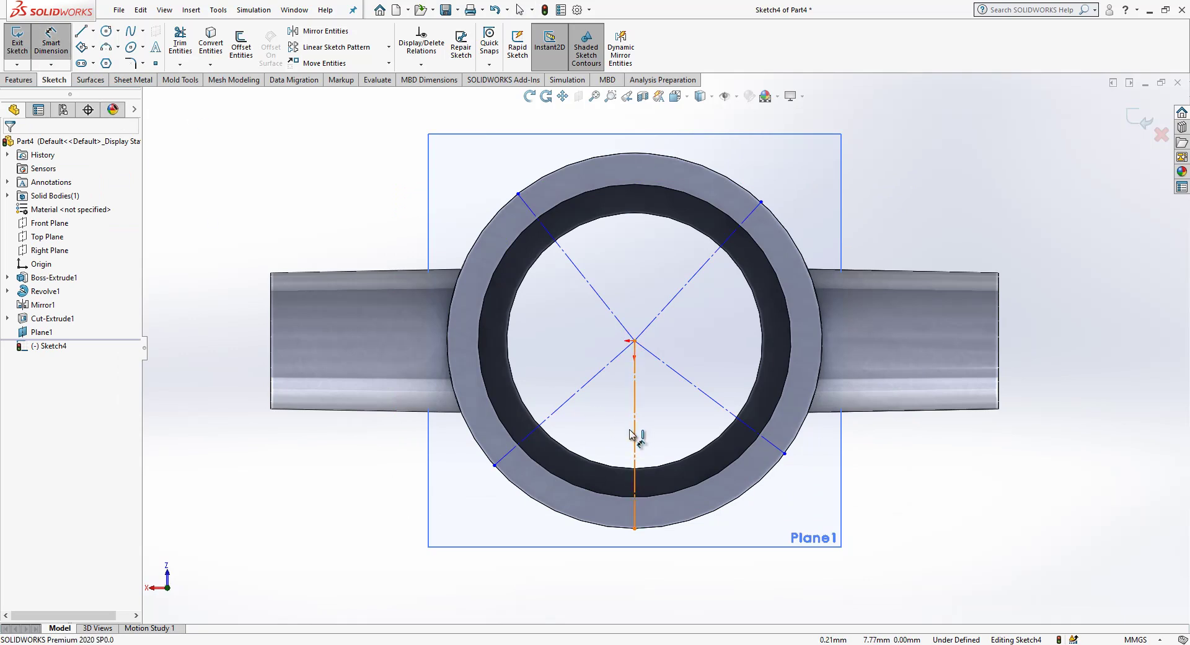
{"action": "left_click", "coordinate": [634, 434]}
{"action": "left_click", "coordinate": [568, 400]}
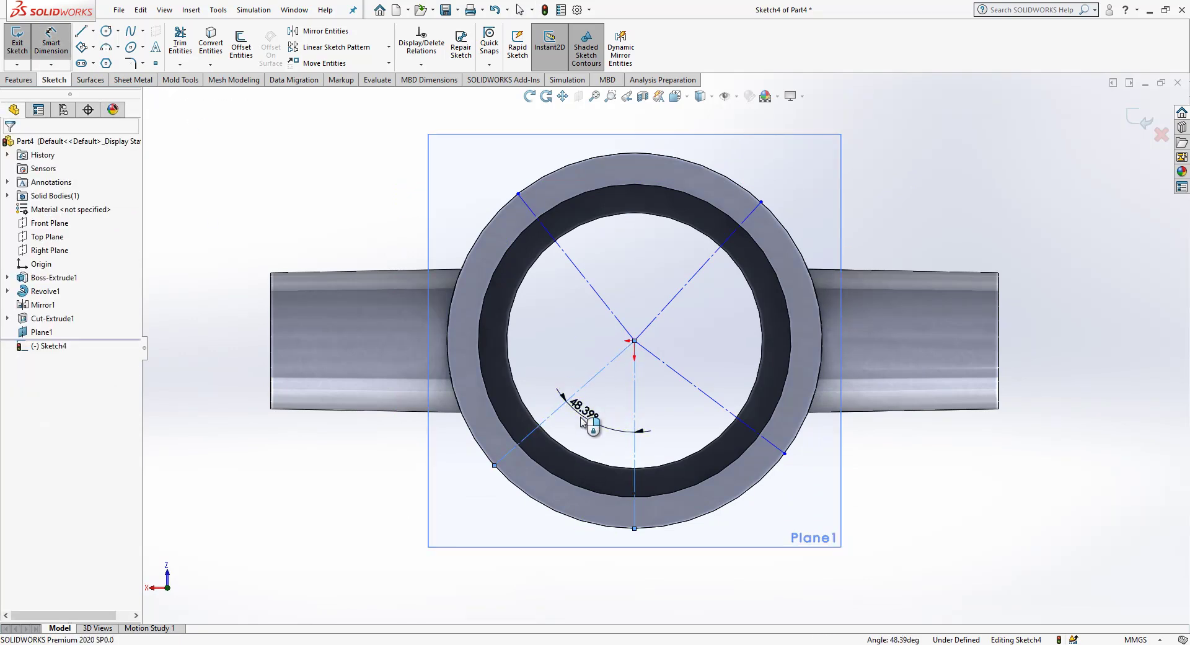
{"action": "left_click", "coordinate": [583, 417]}
{"action": "type", "text": "45"}
{"action": "key", "text": "Return"}
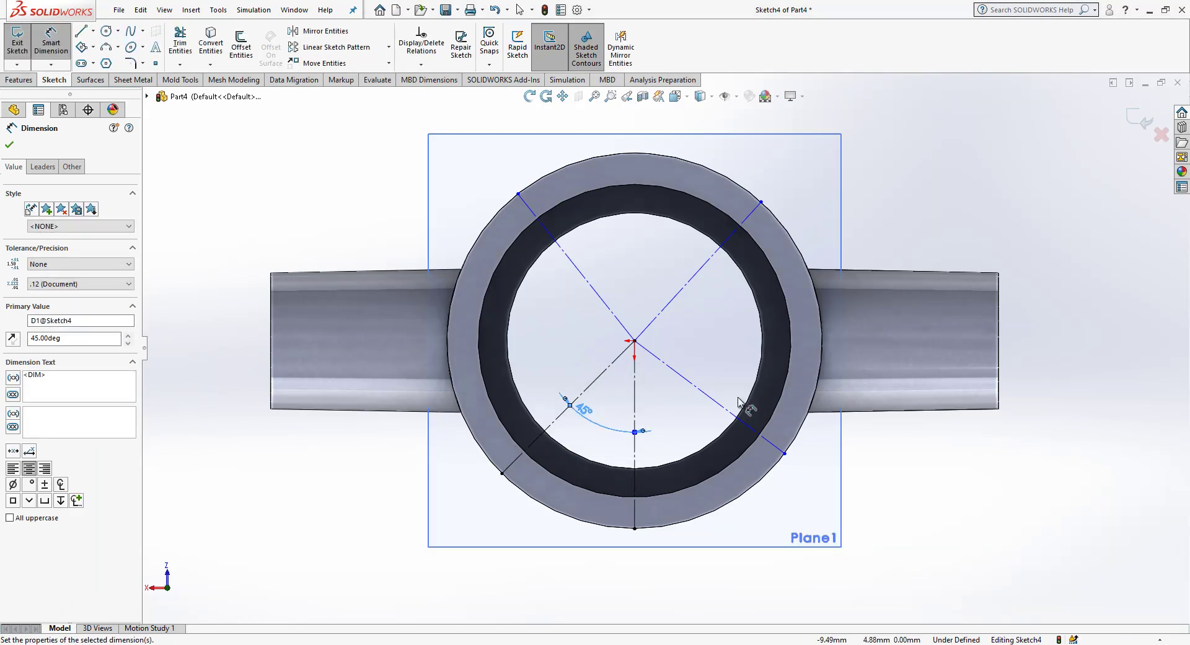
{"action": "left_click", "coordinate": [705, 400]}
{"action": "left_click", "coordinate": [634, 372]}
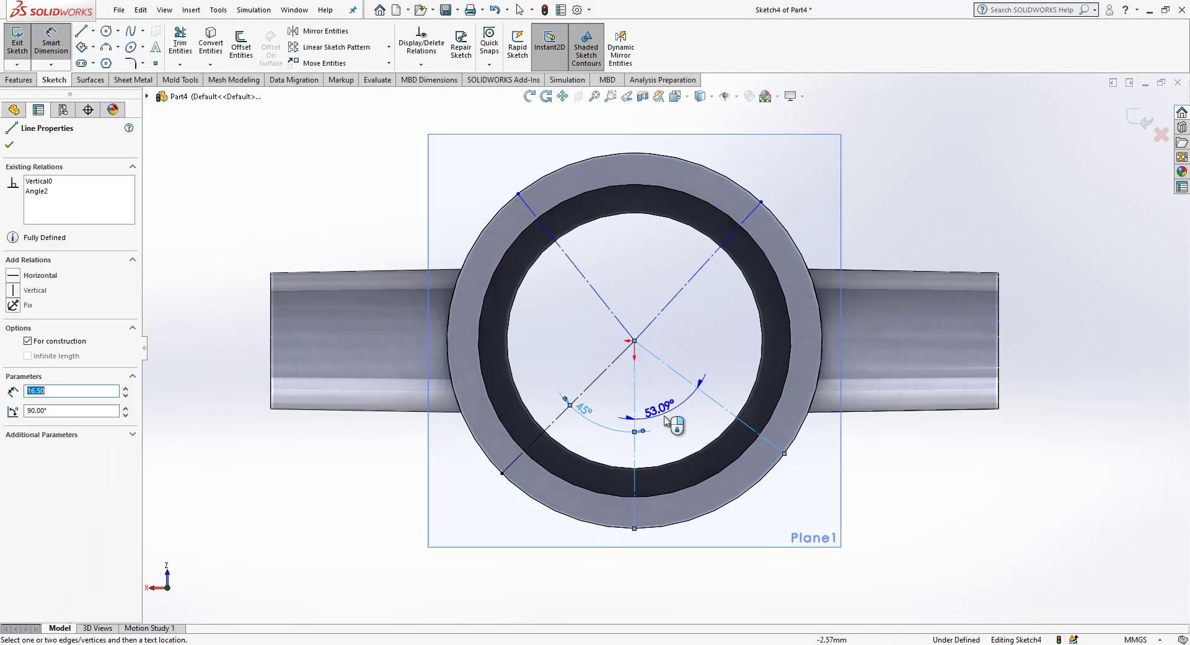
{"action": "left_click", "coordinate": [666, 422]}
{"action": "type", "text": "45"}
{"action": "key", "text": "Return"}
{"action": "key", "text": "Escape"}
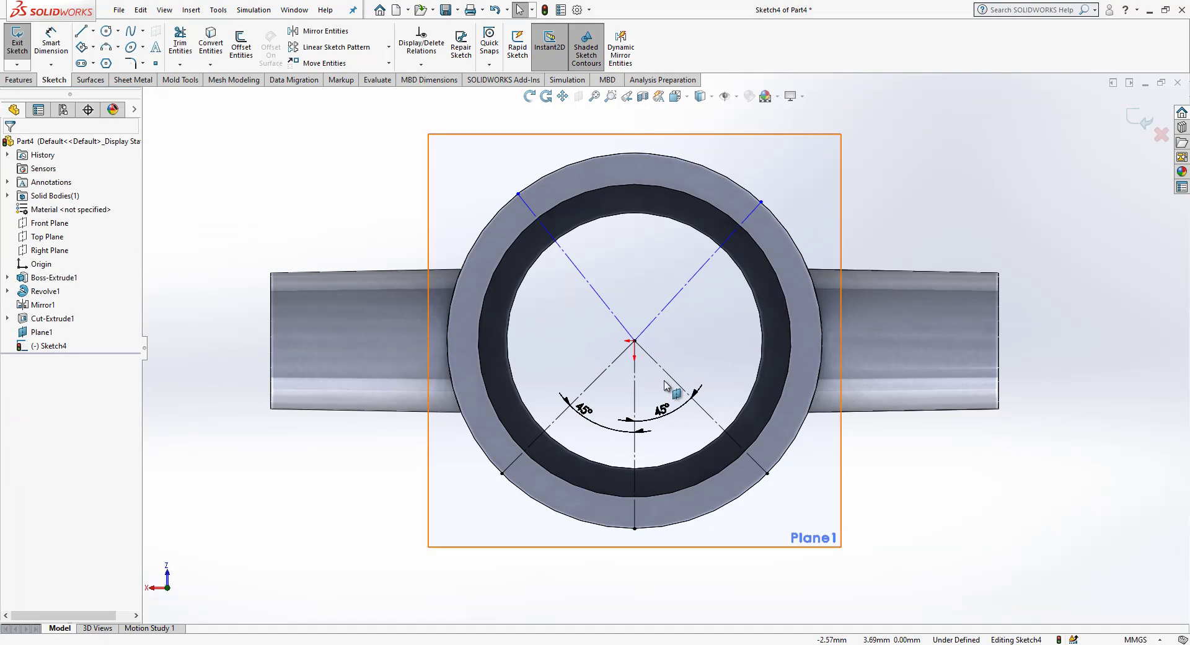
Make each pair of opposite diagonals collinear and exit Sketch4
{"action": "left_click", "coordinate": [672, 380]}
{"action": "left_click", "coordinate": [622, 326], "text": "ctrl"}
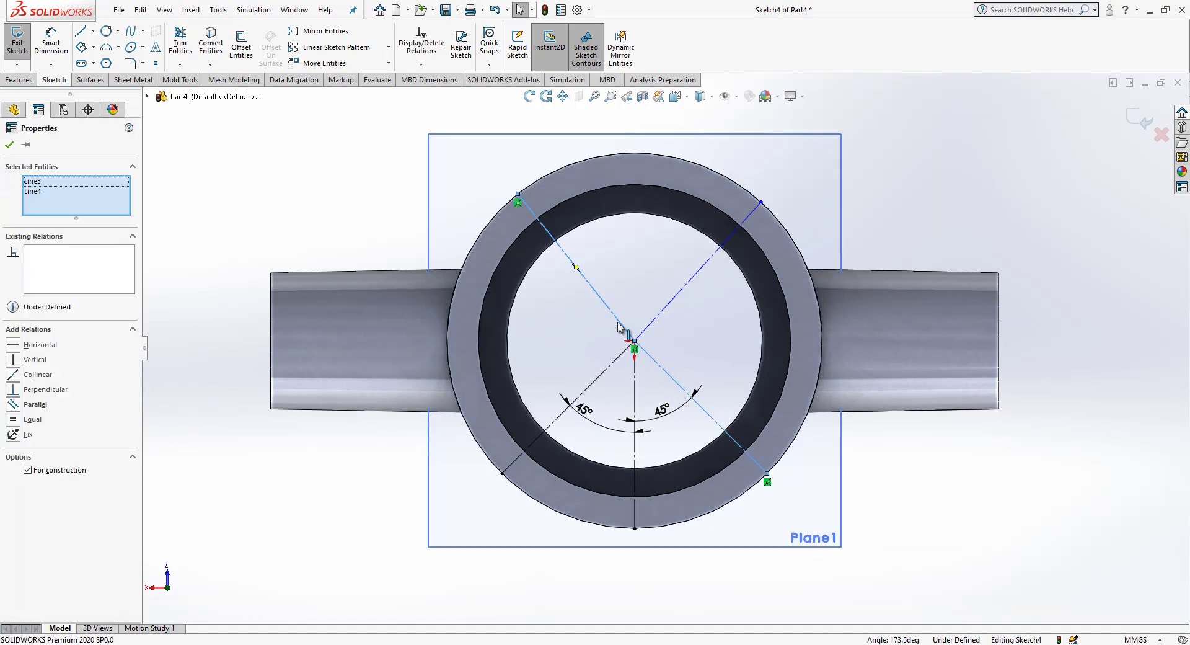
{"action": "left_click", "coordinate": [30, 378]}
{"action": "left_click", "coordinate": [682, 294]}
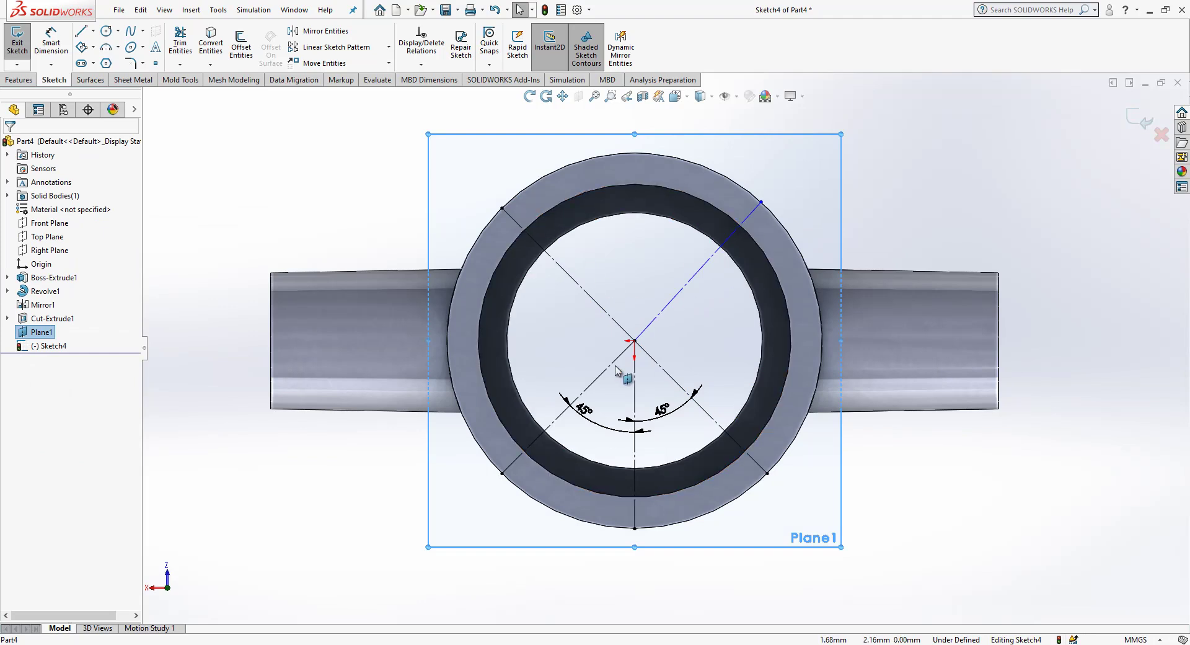
{"action": "left_click", "coordinate": [638, 340], "text": "ctrl"}
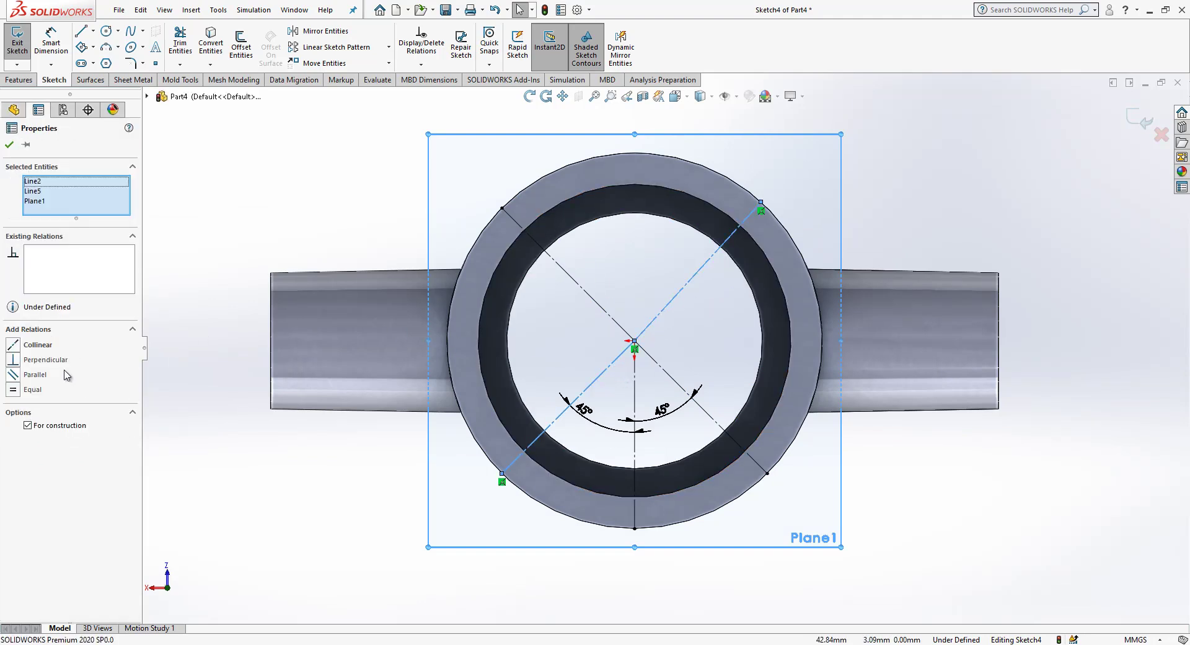
{"action": "left_click", "coordinate": [46, 351]}
{"action": "key", "text": "Escape"}
{"action": "middle_click_drag", "start_coordinate": [695, 335], "coordinate": [935, 239]}
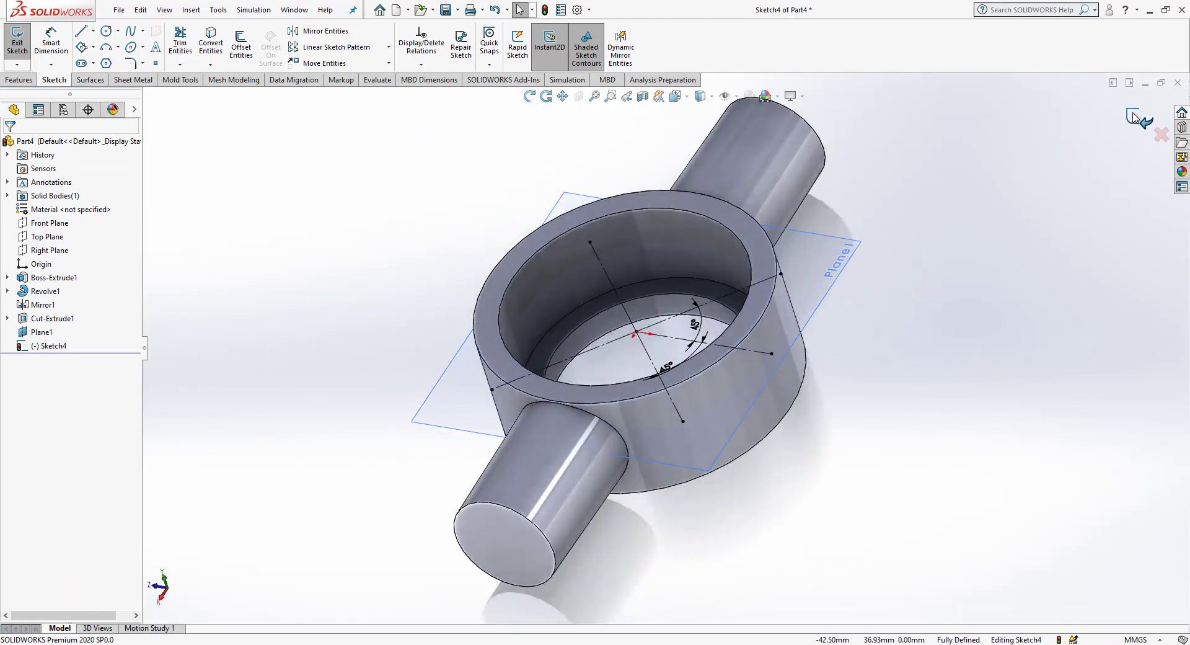
{"action": "key", "text": "ctrl+b"}
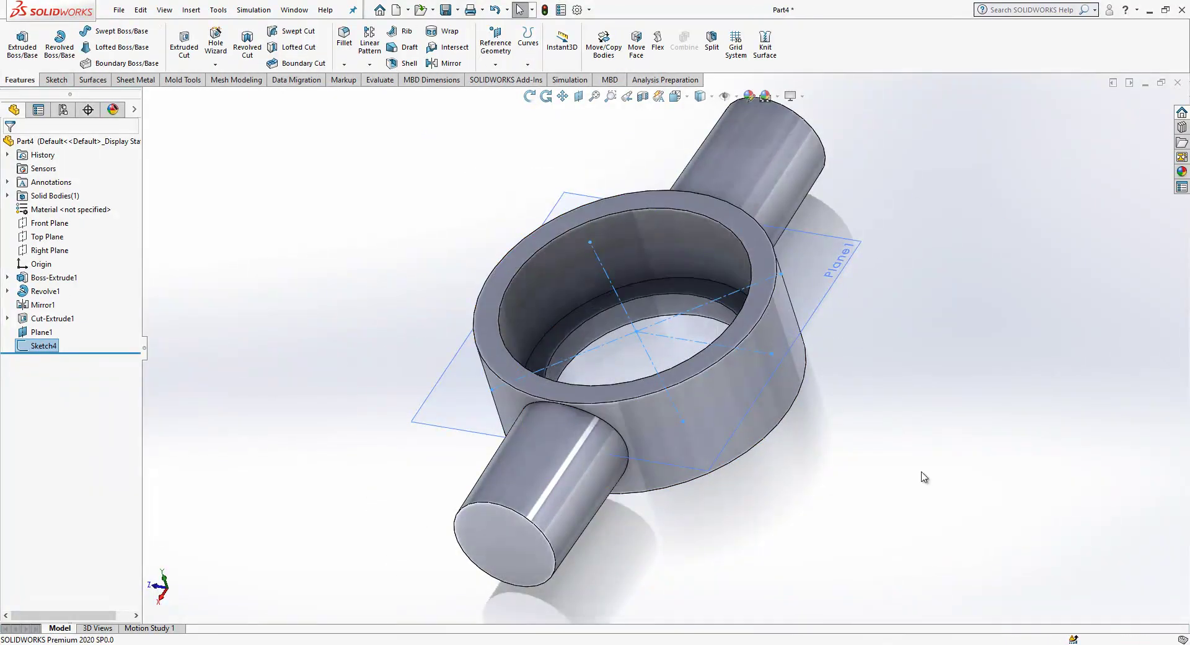
Set up a DIN M4 bottoming tapped hole (10.10 mm blind, 8.00 mm thread depth) in Hole Wizard
{"action": "left_click", "coordinate": [208, 56]}
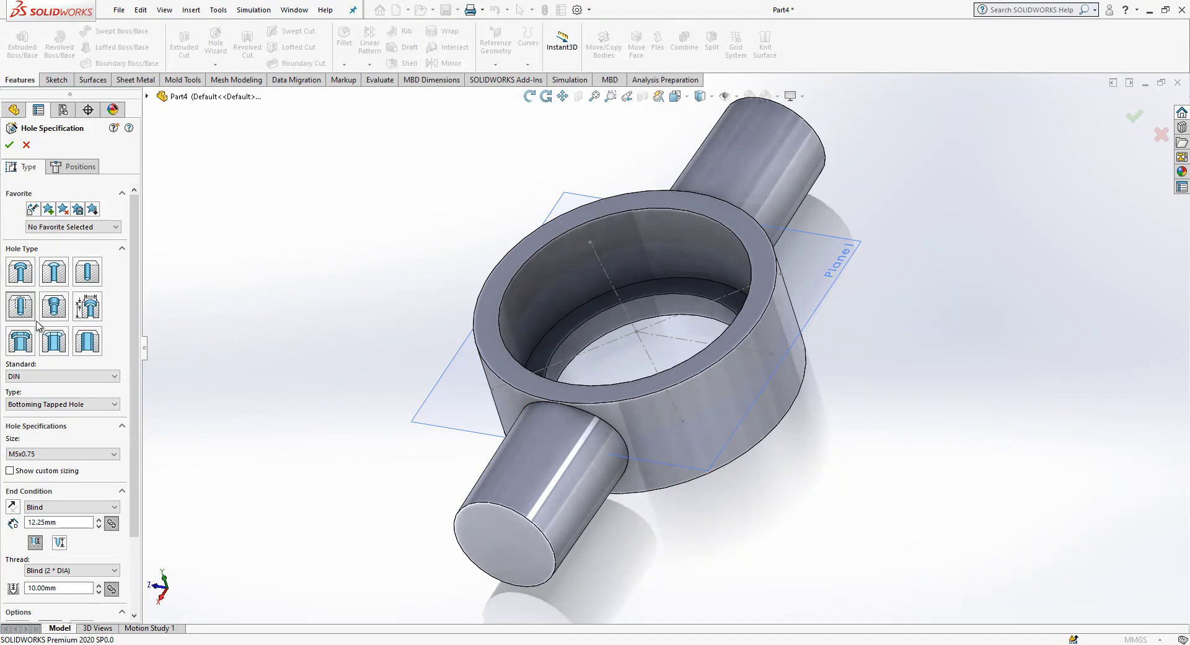
{"action": "left_click", "coordinate": [87, 454]}
{"action": "left_click", "coordinate": [115, 467]}
{"action": "left_click", "coordinate": [115, 467]}
{"action": "left_click", "coordinate": [115, 467]}
{"action": "left_click", "coordinate": [114, 467]}
{"action": "left_click", "coordinate": [114, 467]}
{"action": "left_click", "coordinate": [115, 467]}
{"action": "left_click", "coordinate": [114, 467]}
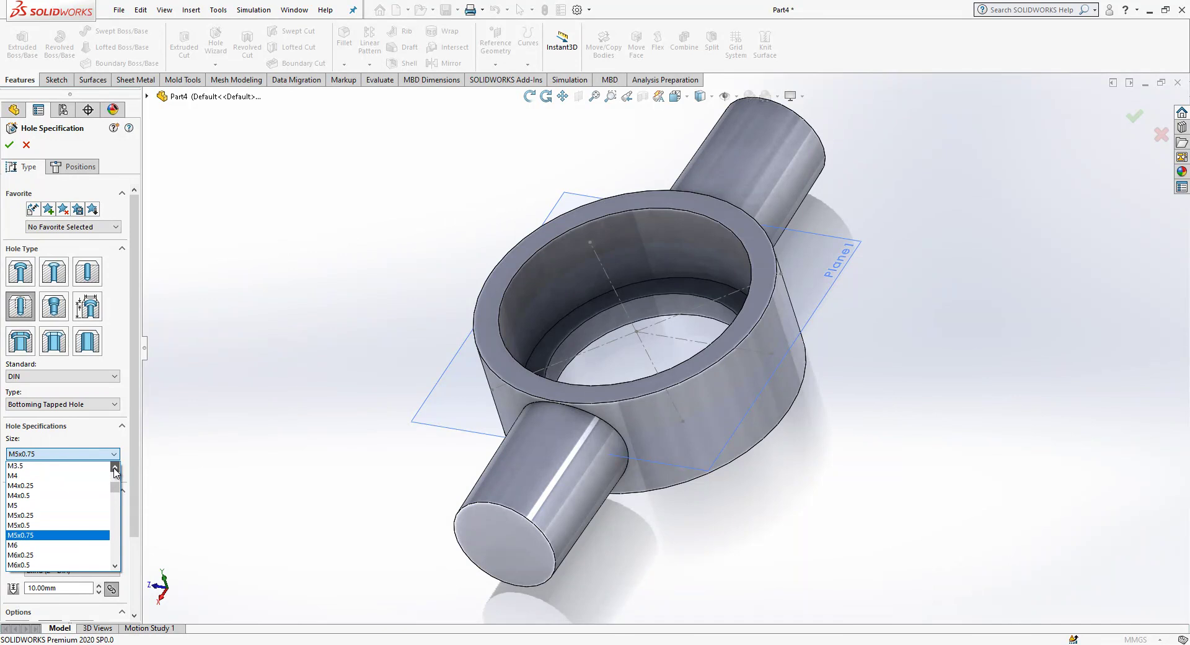
{"action": "left_click", "coordinate": [85, 476]}
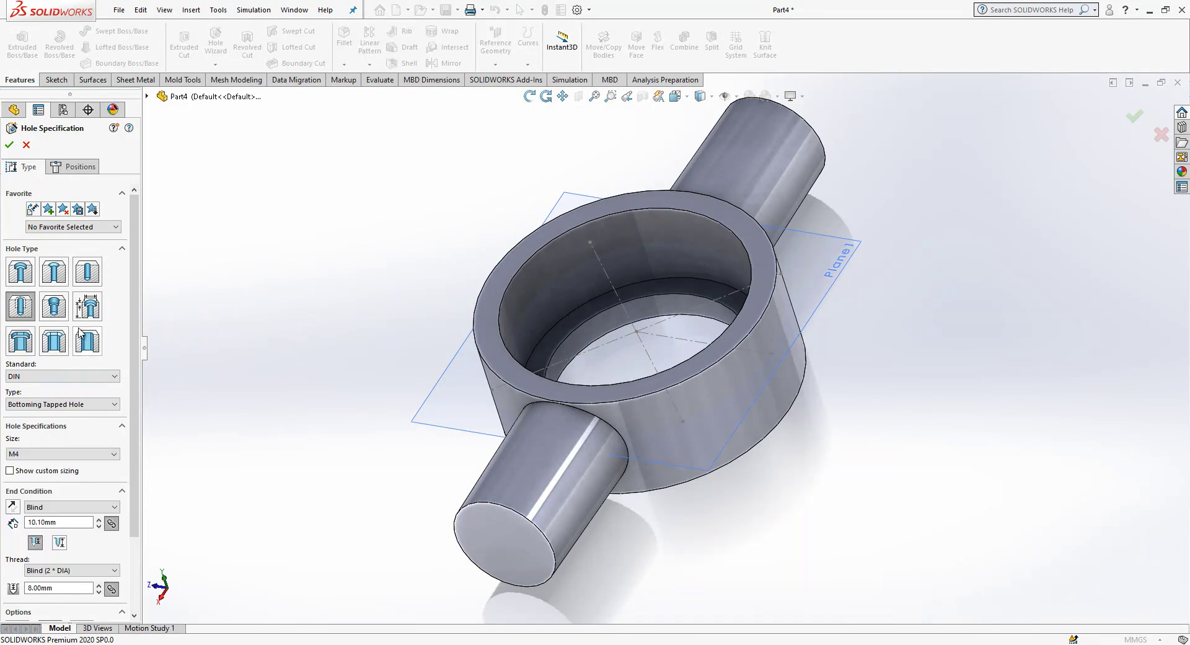
{"action": "left_click", "coordinate": [78, 171]}
Place three hole points on the ring's outer cylindrical face
{"action": "left_click", "coordinate": [687, 407]}
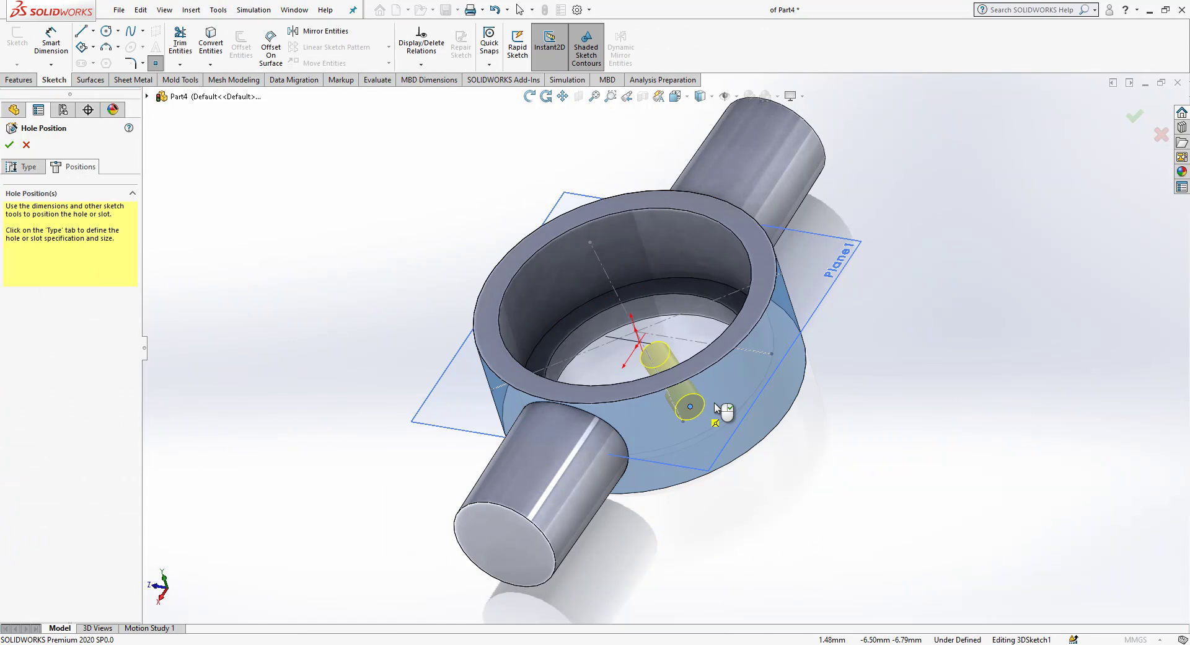
{"action": "left_click", "coordinate": [755, 375]}
{"action": "middle_click_drag", "start_coordinate": [937, 303], "coordinate": [737, 433]}
{"action": "left_click", "coordinate": [724, 373]}
{"action": "middle_click_drag", "start_coordinate": [673, 411], "coordinate": [658, 347]}
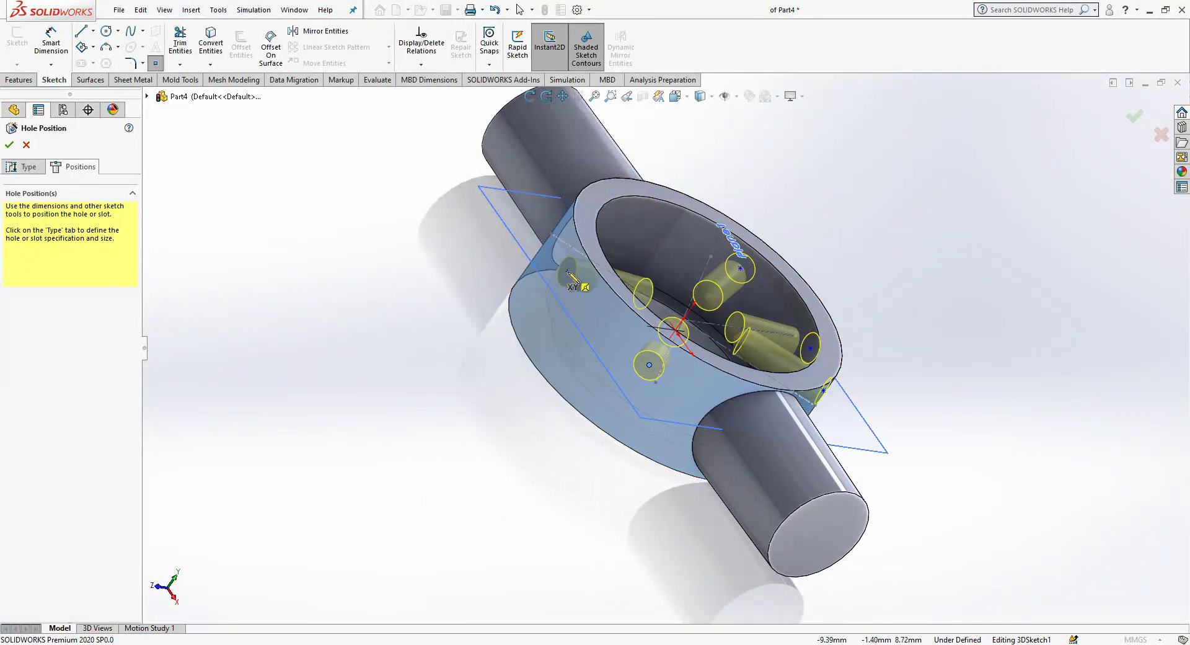
{"action": "middle_click_drag", "start_coordinate": [568, 285], "coordinate": [651, 462]}
{"action": "scroll", "coordinate": [676, 428], "scroll_direction": "up", "scroll_amount": 2}
{"action": "key", "text": "Escape"}
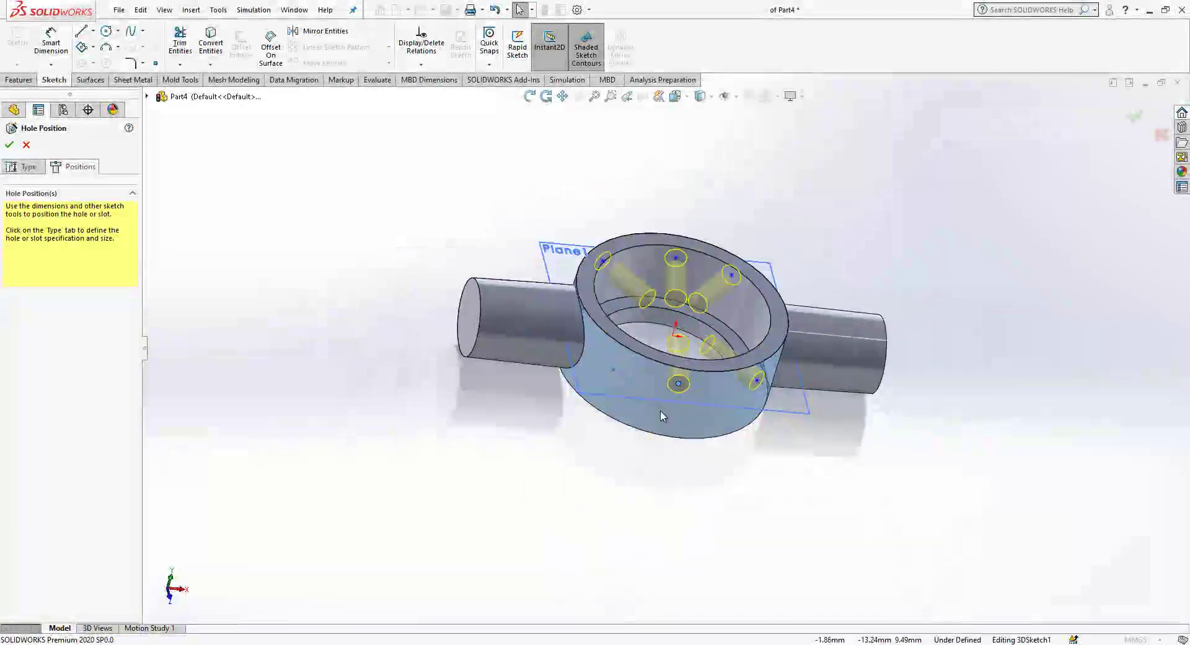
Make the first two hole points coincident with their Sketch4 line endpoints
{"action": "left_click", "coordinate": [678, 384]}
{"action": "left_click", "coordinate": [613, 371], "text": "ctrl"}
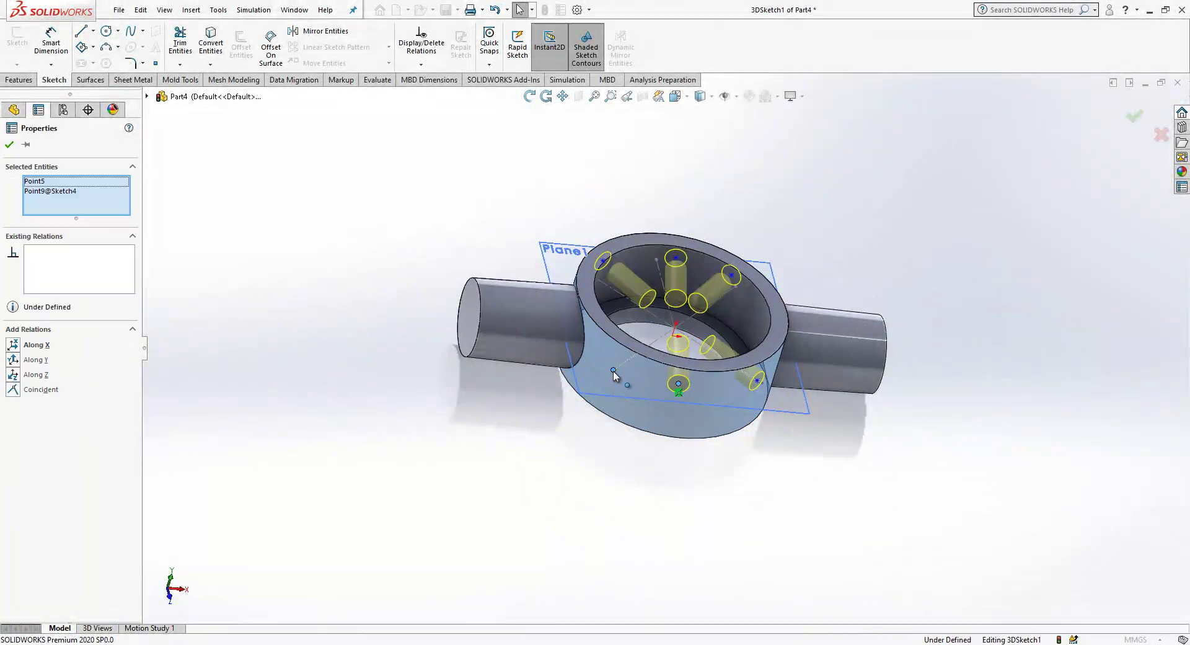
{"action": "left_click", "coordinate": [31, 390]}
{"action": "left_click", "coordinate": [434, 486]}
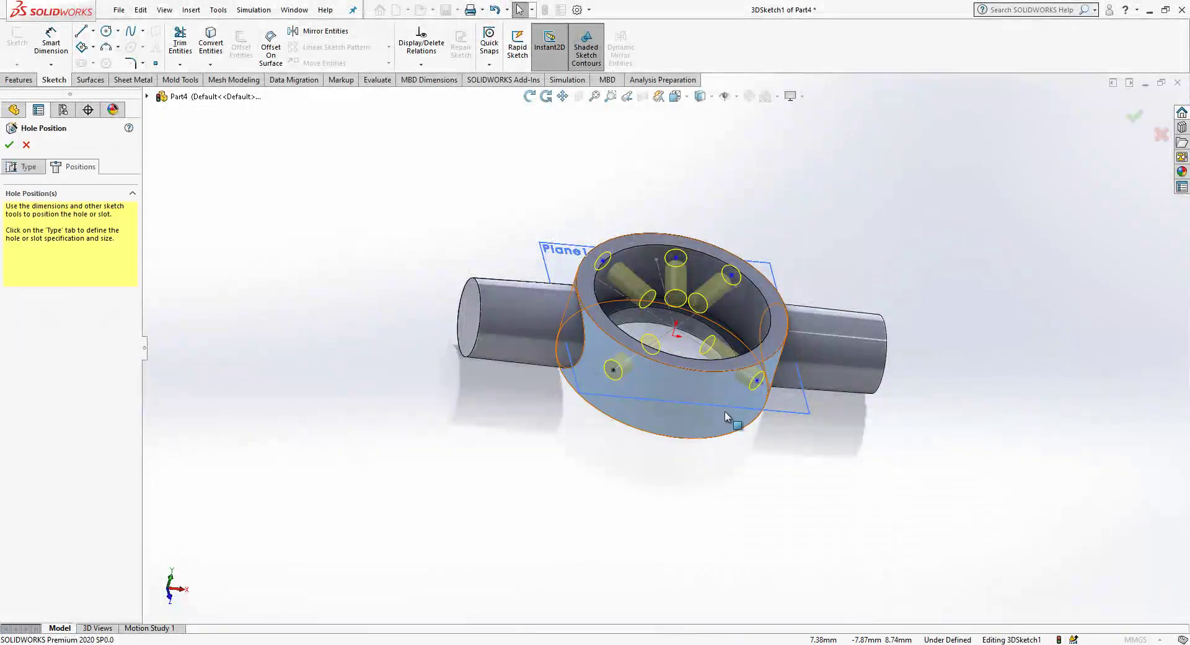
{"action": "left_click", "coordinate": [757, 382]}
{"action": "middle_click_drag", "start_coordinate": [756, 383], "coordinate": [703, 395]}
{"action": "scroll", "coordinate": [705, 395], "scroll_direction": "down", "scroll_amount": 2}
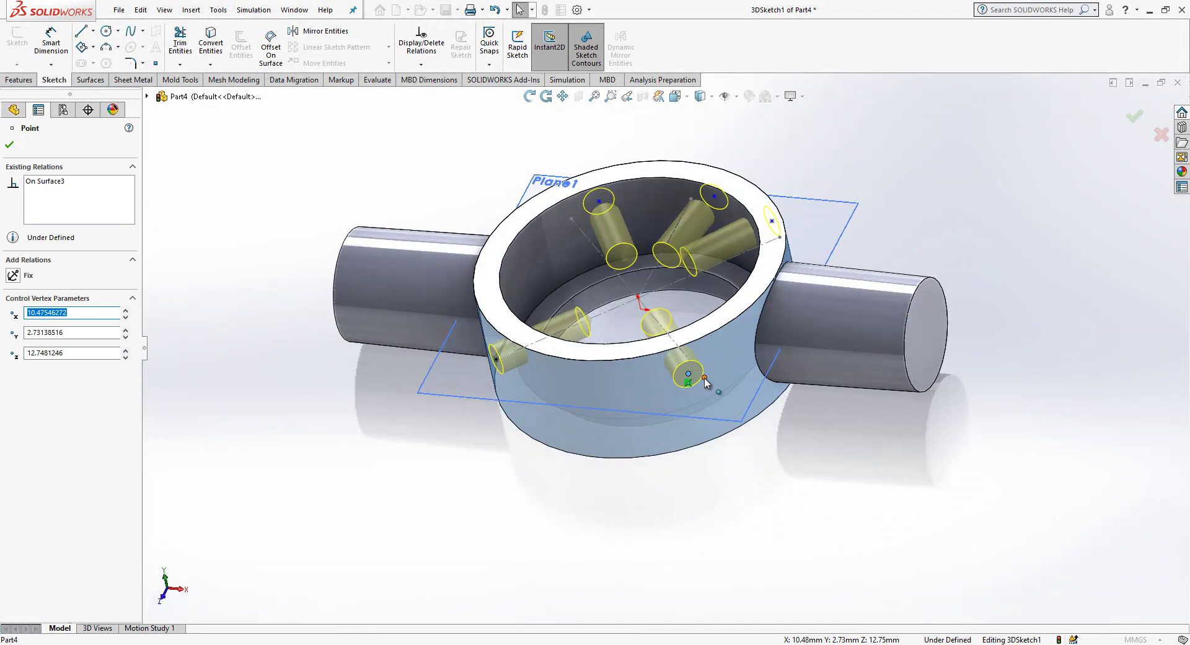
{"action": "left_click", "coordinate": [704, 378], "text": "ctrl"}
{"action": "left_click", "coordinate": [41, 389]}
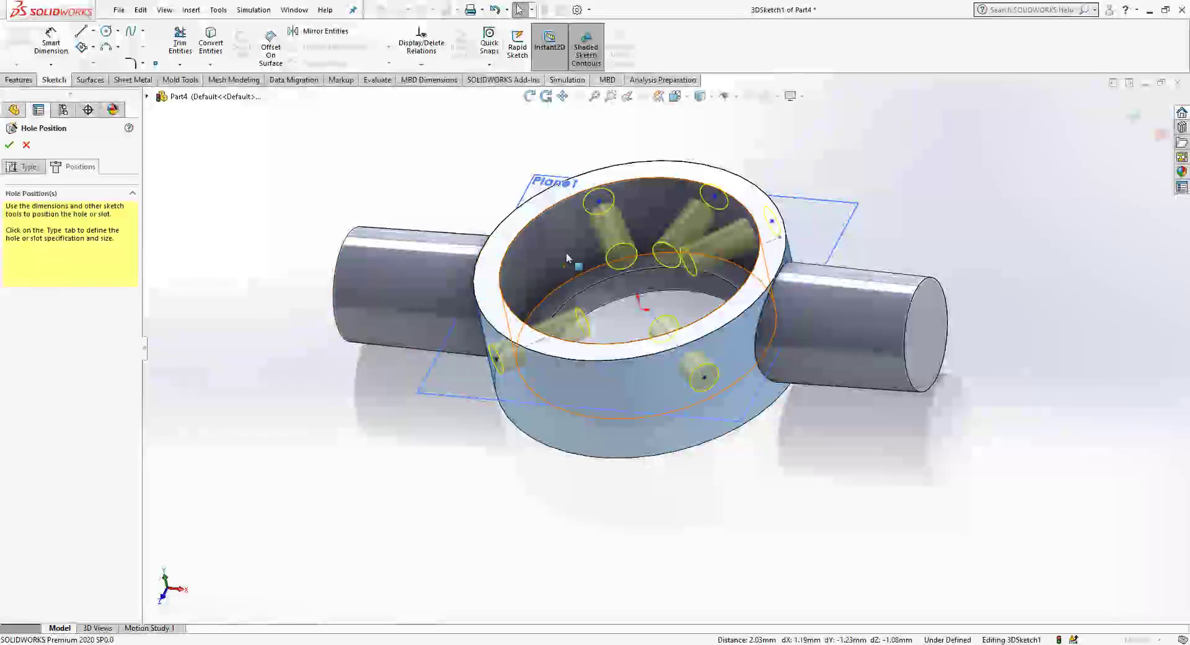
Snap the upper-left and upper-right hole points onto their matching Sketch4 points
{"action": "left_click", "coordinate": [599, 202]}
{"action": "left_click", "coordinate": [572, 218], "text": "ctrl"}
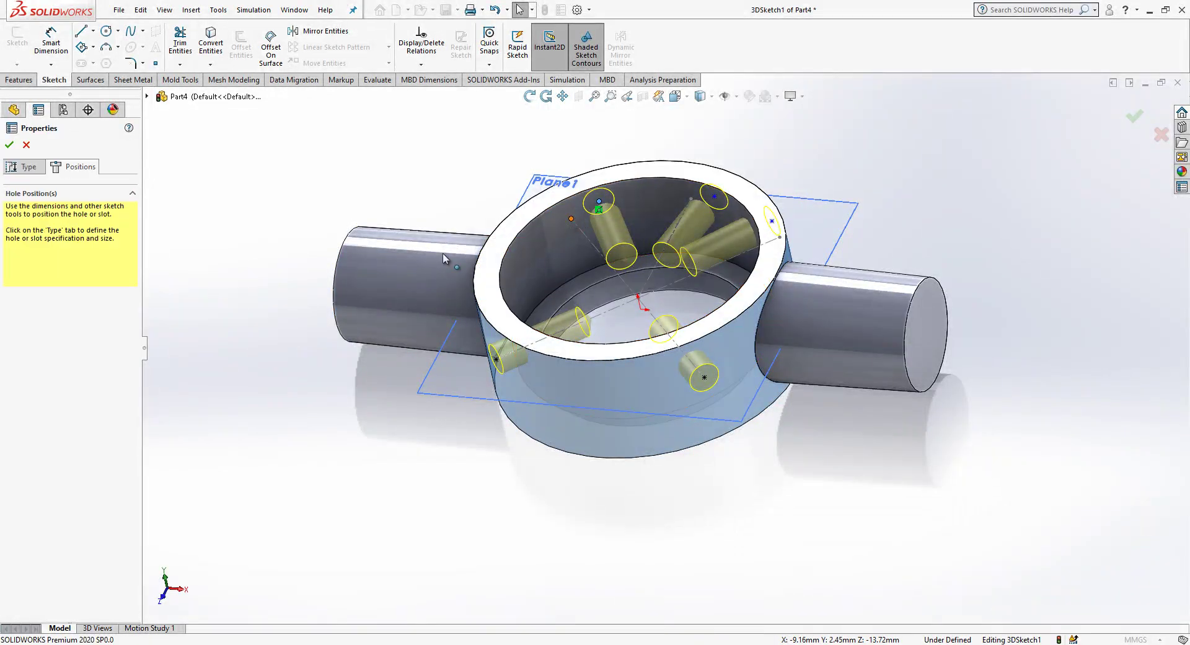
{"action": "left_click", "coordinate": [42, 390]}
{"action": "left_click", "coordinate": [714, 196]}
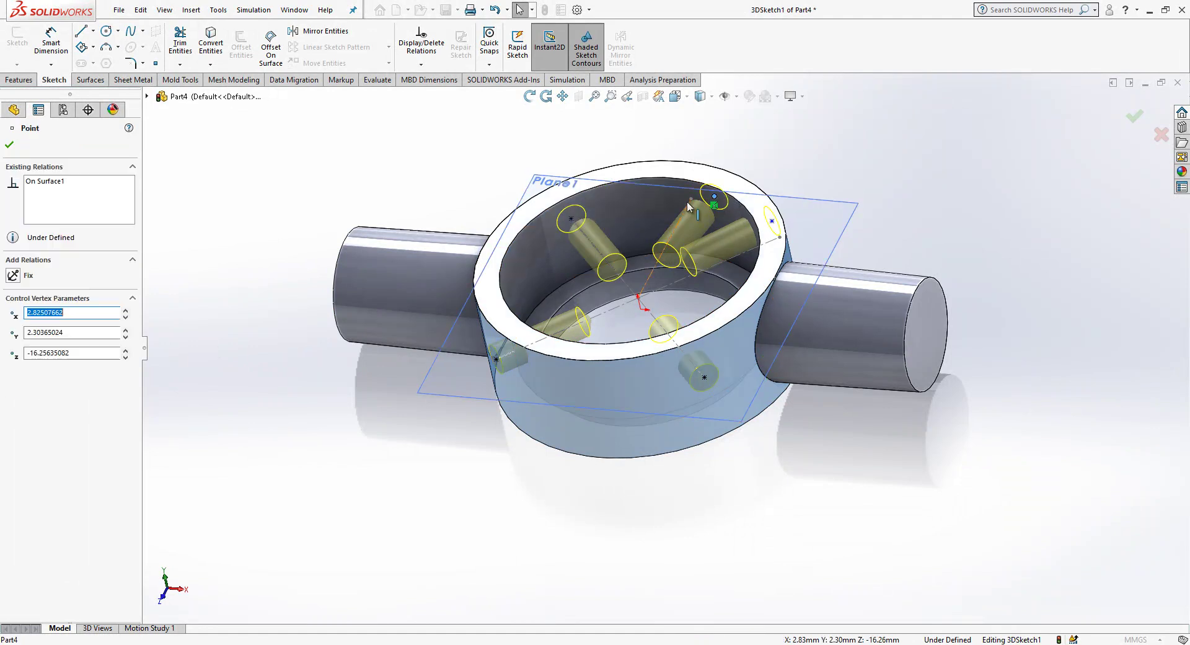
{"action": "left_click", "coordinate": [692, 199], "text": "ctrl"}
{"action": "left_click", "coordinate": [714, 196]}
{"action": "left_click", "coordinate": [690, 198], "text": "ctrl"}
{"action": "left_click", "coordinate": [41, 390]}
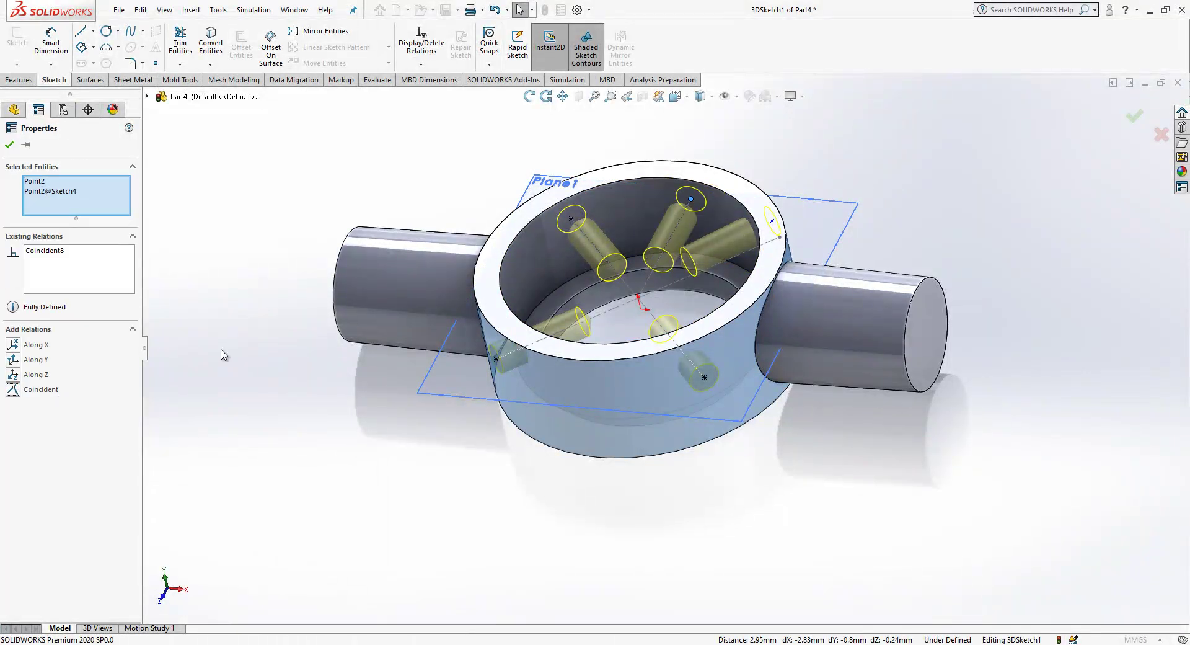
Make the last hole point coincident with Point6 of Sketch4 and create the M4 tapped holes
{"action": "left_click", "coordinate": [771, 222]}
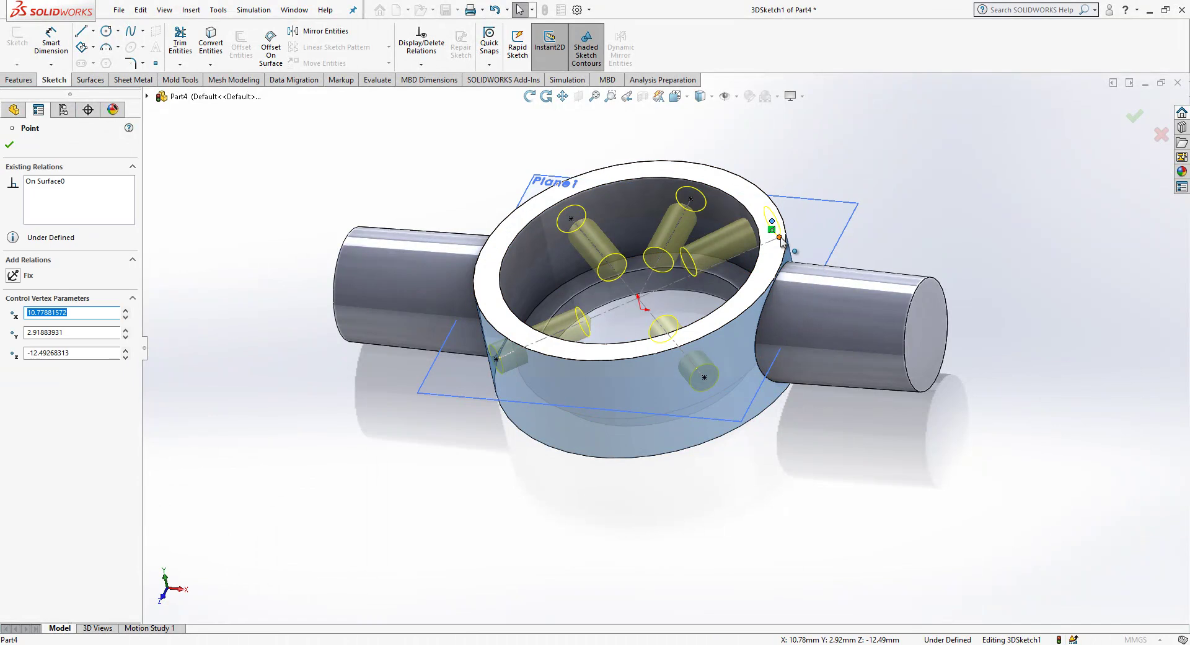
{"action": "left_click", "coordinate": [780, 236], "text": "ctrl"}
{"action": "left_click", "coordinate": [41, 389]}
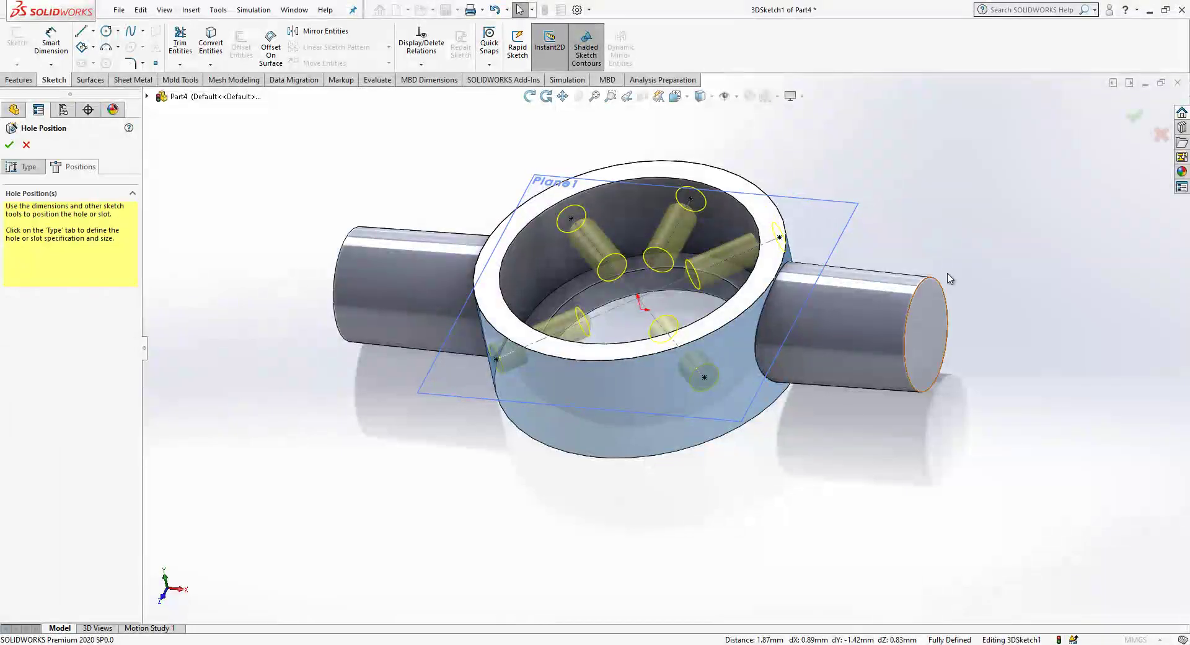
{"action": "left_click", "coordinate": [1133, 116]}
{"action": "mouse_move", "coordinate": [641, 277]}
{"action": "middle_mouse_down"}
{"action": "mouse_move", "coordinate": [654, 317]}
{"action": "mouse_move", "coordinate": [614, 334]}
{"action": "middle_mouse_up"}
Hide Sketch4 and Plane1
{"action": "scroll", "coordinate": [639, 324], "scroll_direction": "up", "scroll_amount": 2}
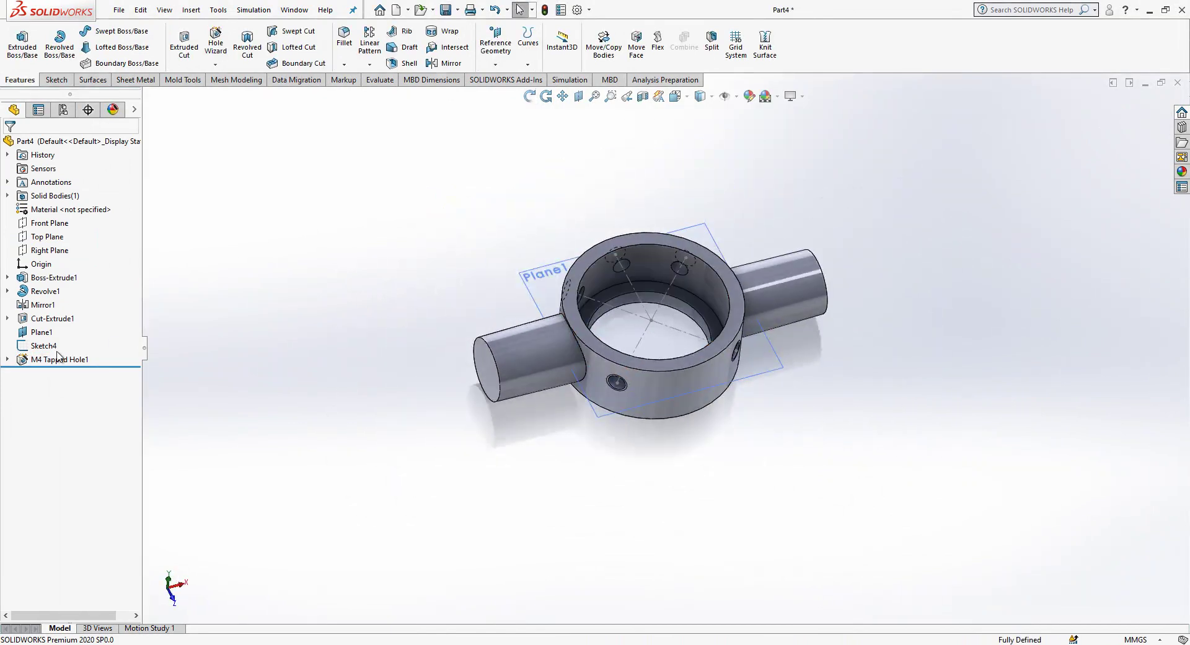
{"action": "left_click", "coordinate": [36, 345]}
{"action": "left_click", "coordinate": [47, 321]}
{"action": "left_click", "coordinate": [51, 332]}
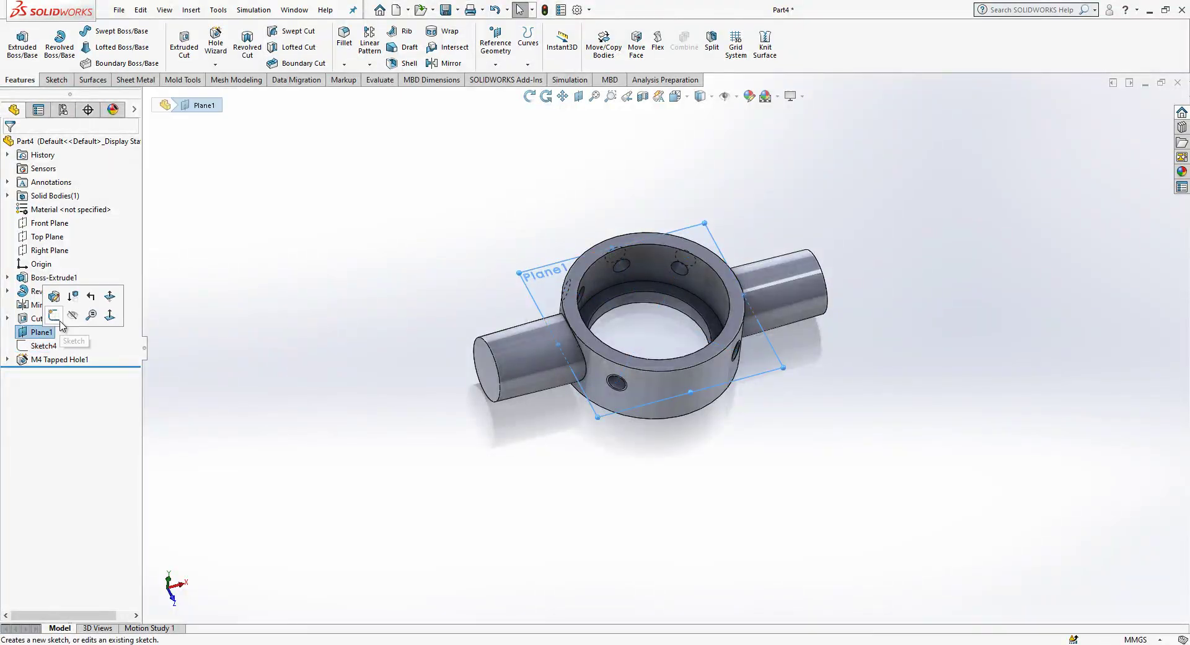
{"action": "left_click", "coordinate": [72, 315]}
{"action": "scroll", "coordinate": [620, 279], "scroll_direction": "up", "scroll_amount": 3}
Chamfer the ring's top inner edge and inner face at 0.50 mm
{"action": "left_click", "coordinate": [344, 64]}
{"action": "left_click", "coordinate": [354, 94]}
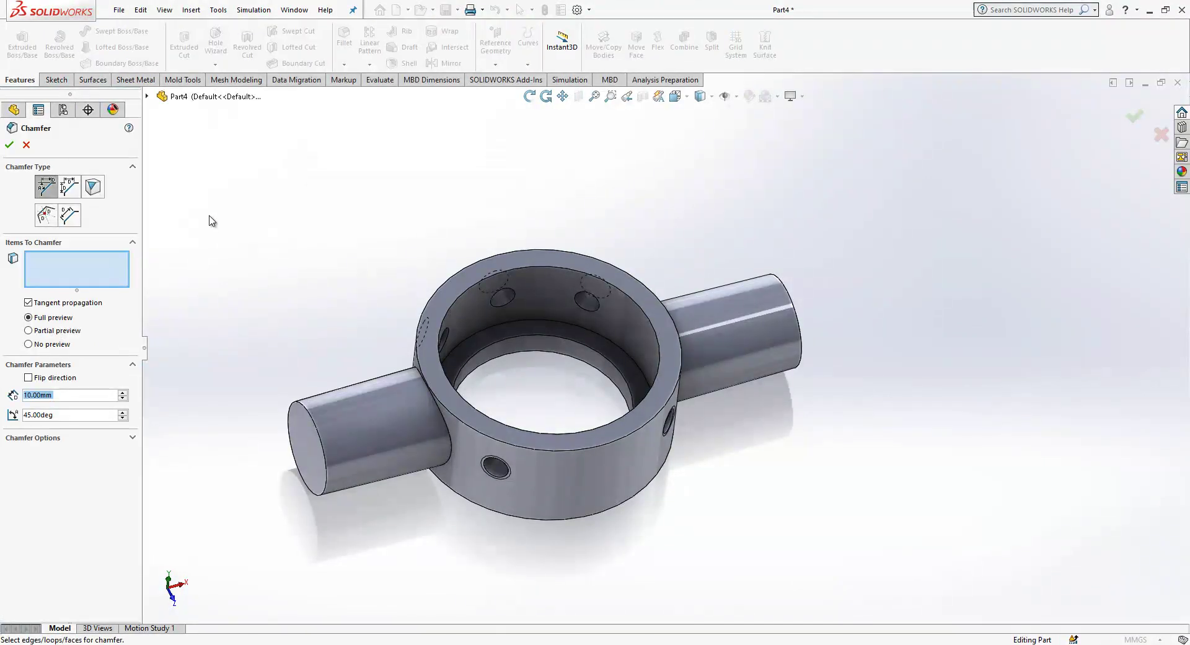
{"action": "key", "text": "Return"}
{"action": "left_click", "coordinate": [563, 267]}
{"action": "left_click", "coordinate": [555, 355]}
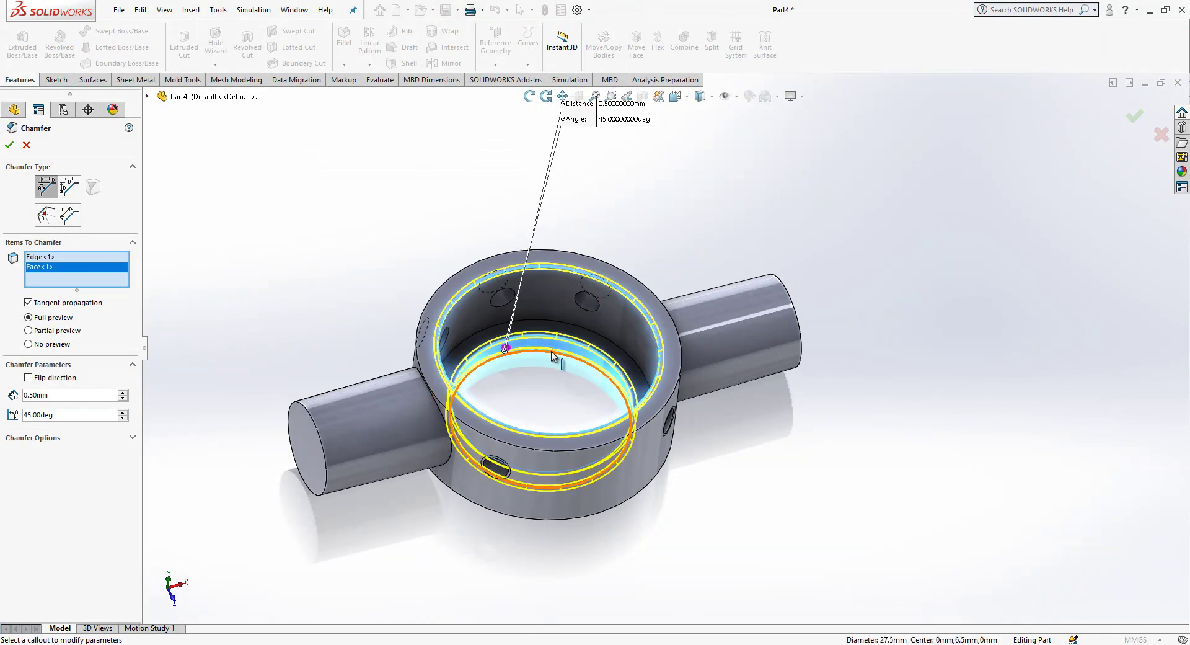
{"action": "key", "text": "Return"}
{"action": "middle_click_drag", "start_coordinate": [553, 398], "coordinate": [530, 322]}
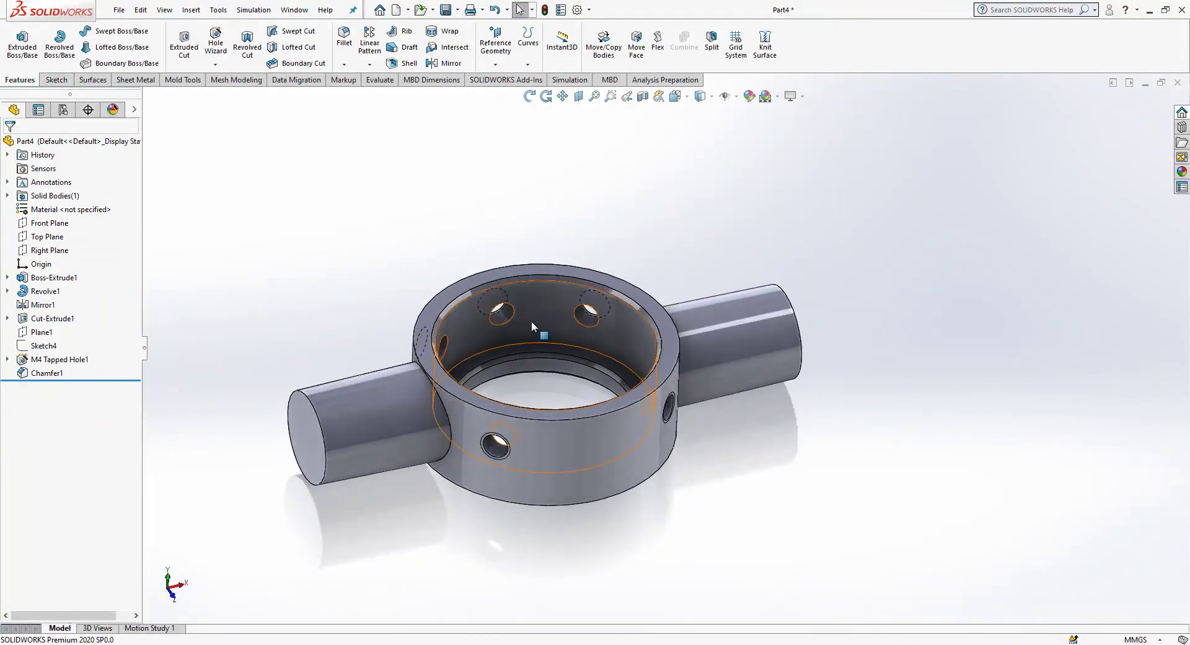
Fillet both arm end edges and the ring's top and bottom outer edges at 1 mm radius
{"action": "left_click", "coordinate": [345, 35]}
{"action": "type", "text": "1"}
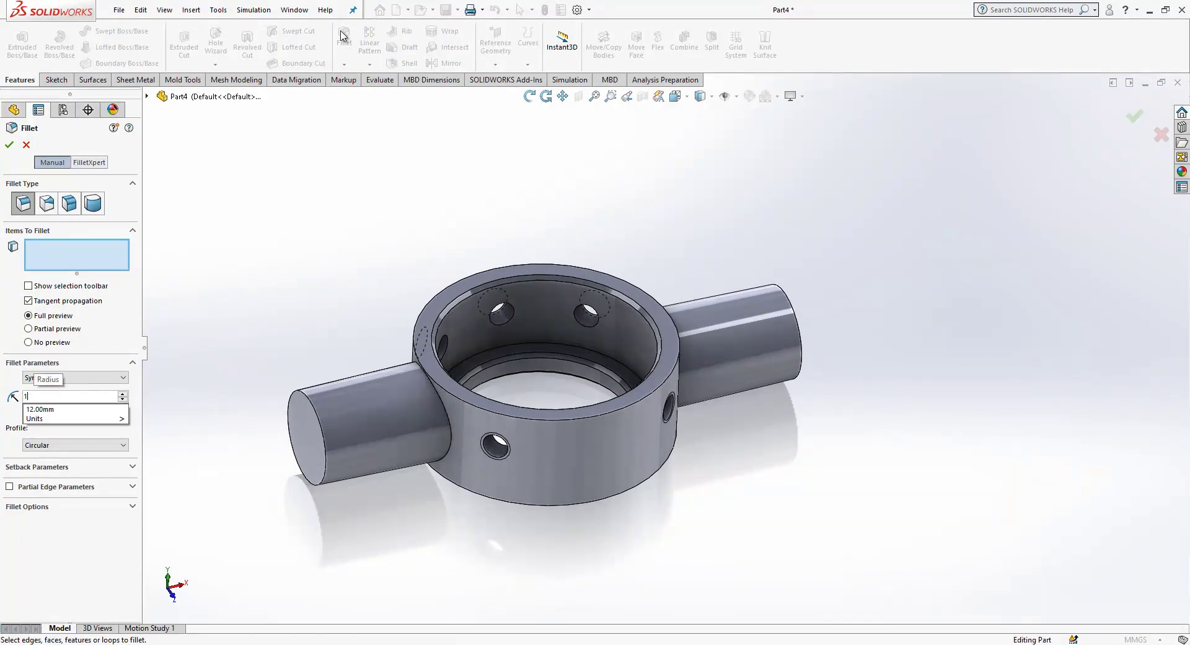
{"action": "key", "text": "Return"}
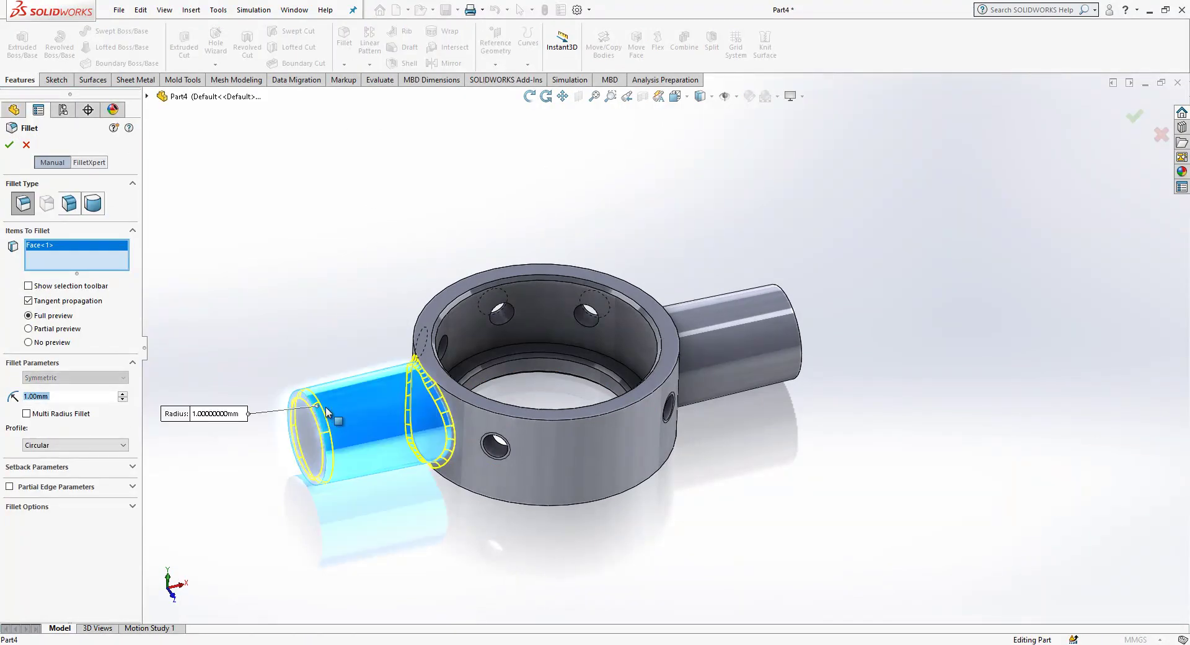
{"action": "left_click", "coordinate": [311, 404]}
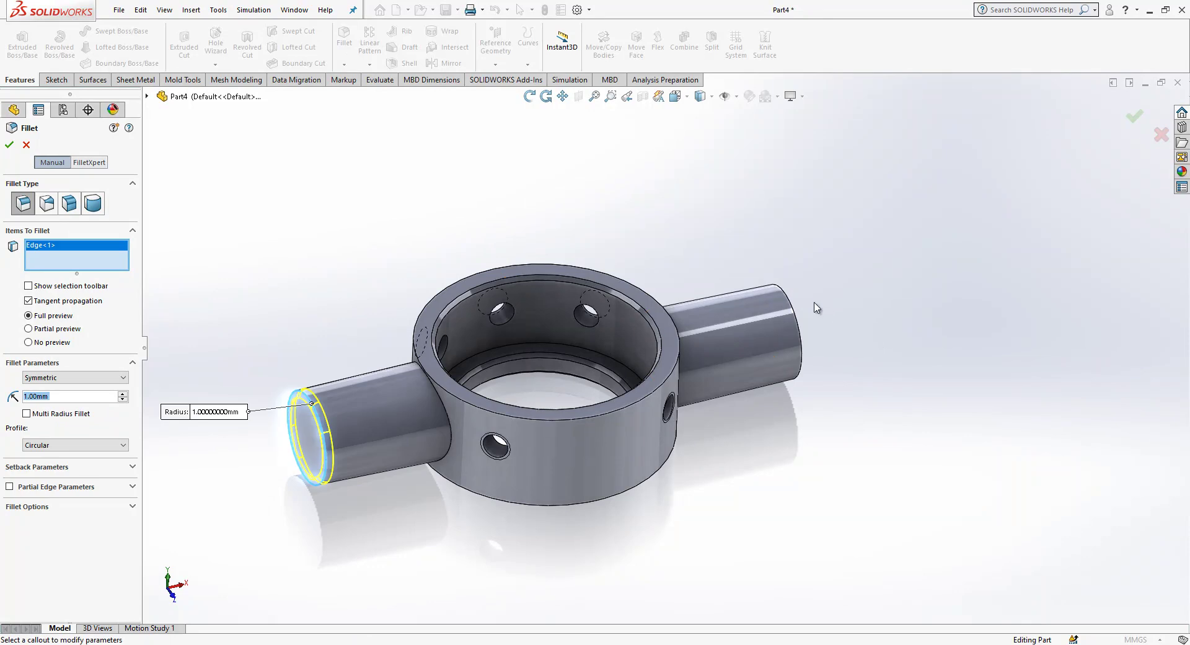
{"action": "left_click", "coordinate": [794, 310]}
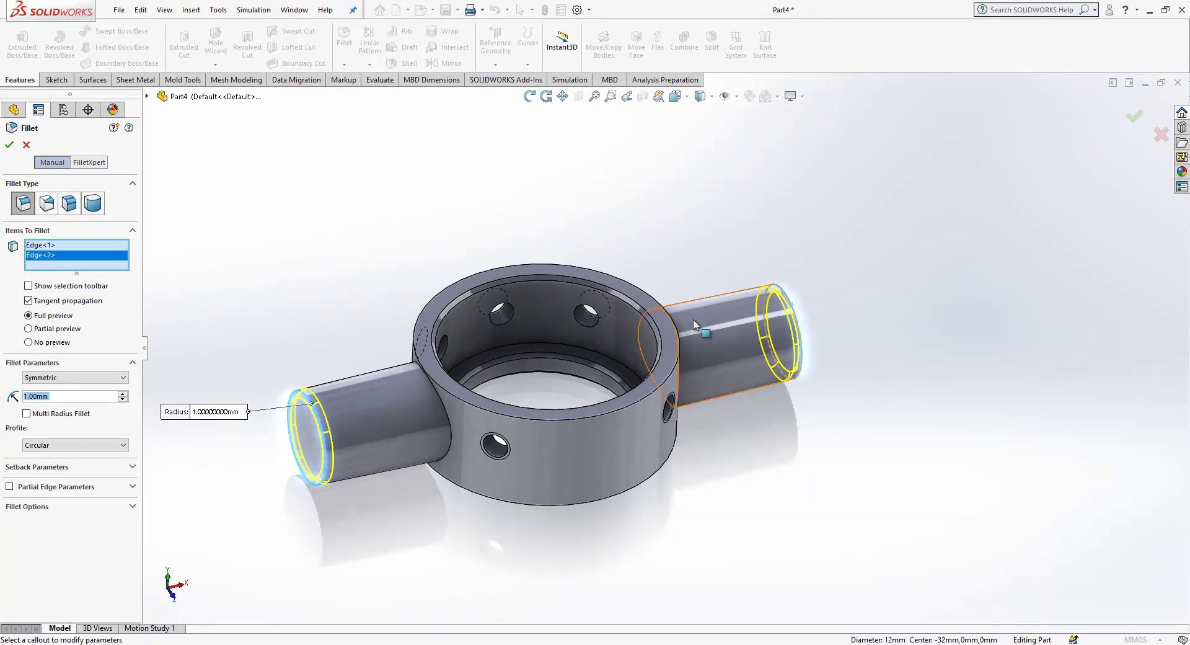
{"action": "left_click", "coordinate": [675, 372]}
{"action": "left_click", "coordinate": [645, 488]}
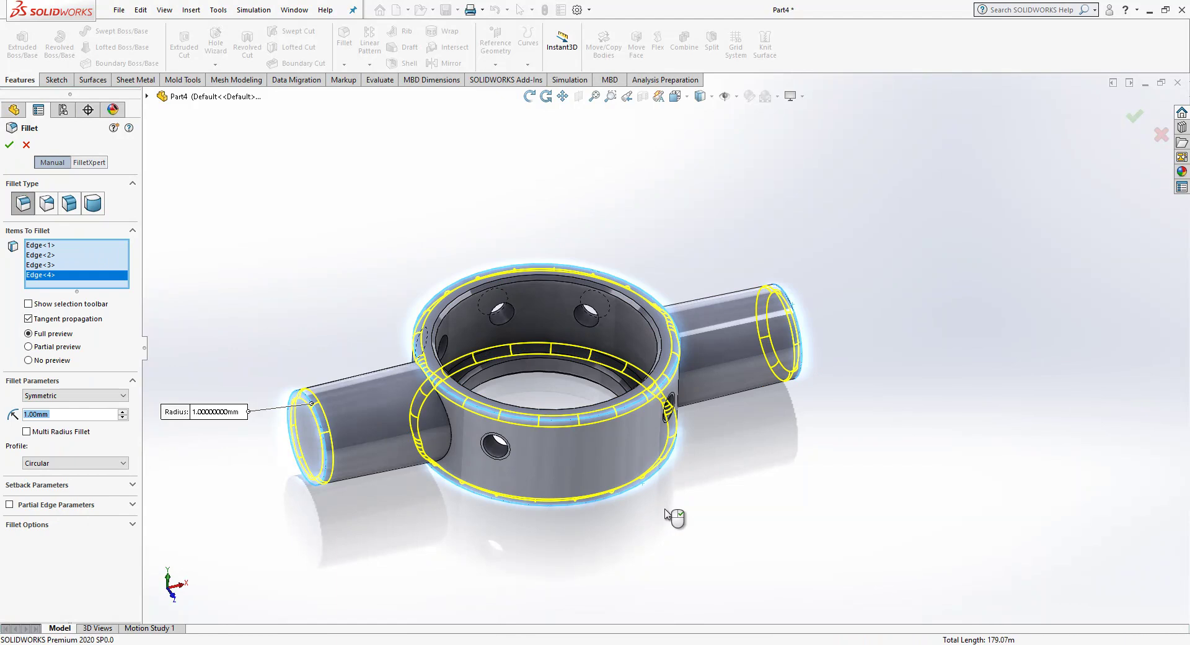
{"action": "right_click", "coordinate": [667, 511]}
{"action": "middle_click_drag", "start_coordinate": [614, 412], "coordinate": [403, 444]}
{"action": "left_click", "coordinate": [397, 434]}
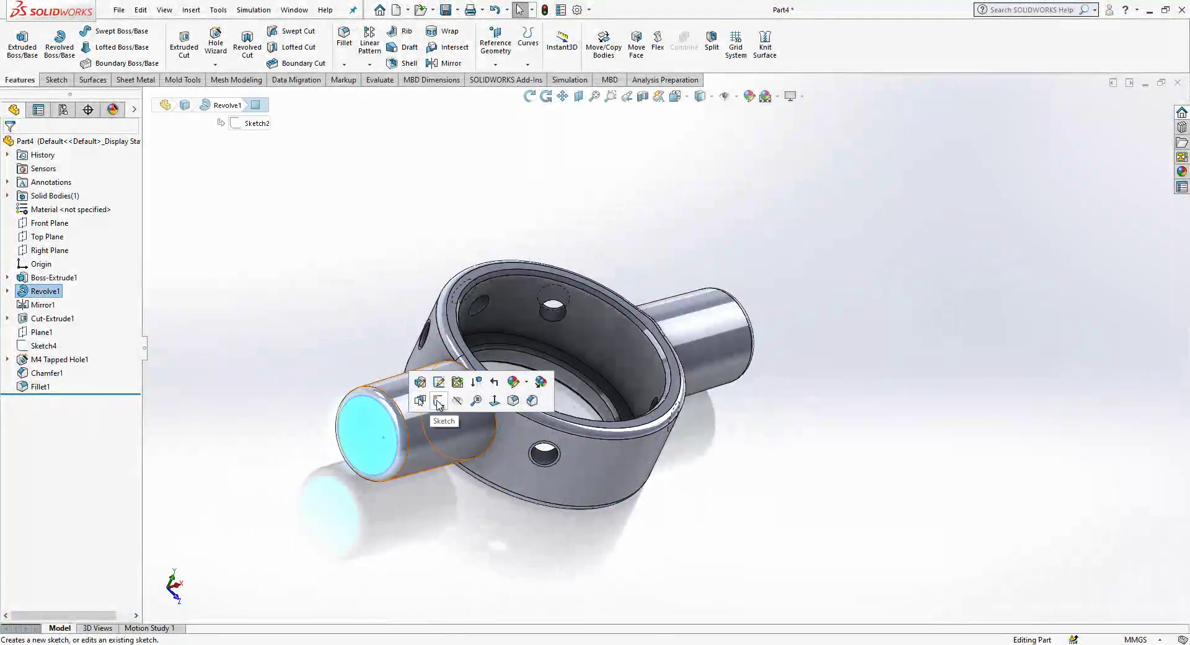
Sketch a Ø10 mm circle centred on the left arm's end face
{"action": "left_click", "coordinate": [433, 399]}
{"action": "left_click", "coordinate": [106, 30]}
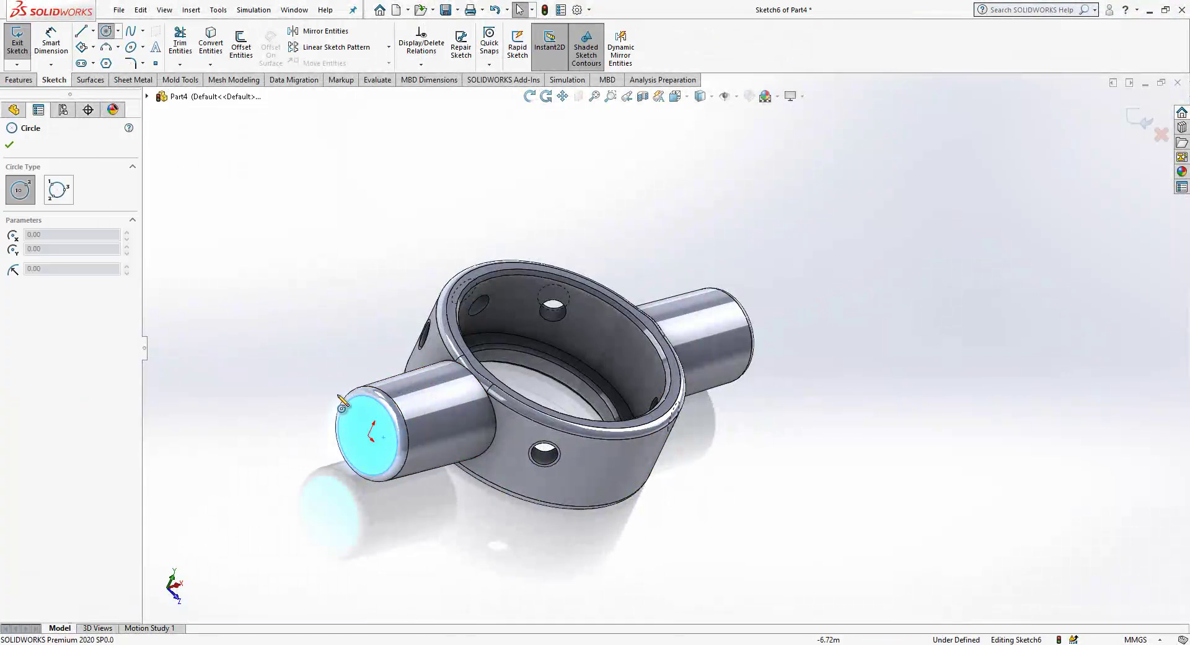
{"action": "left_click", "coordinate": [369, 435]}
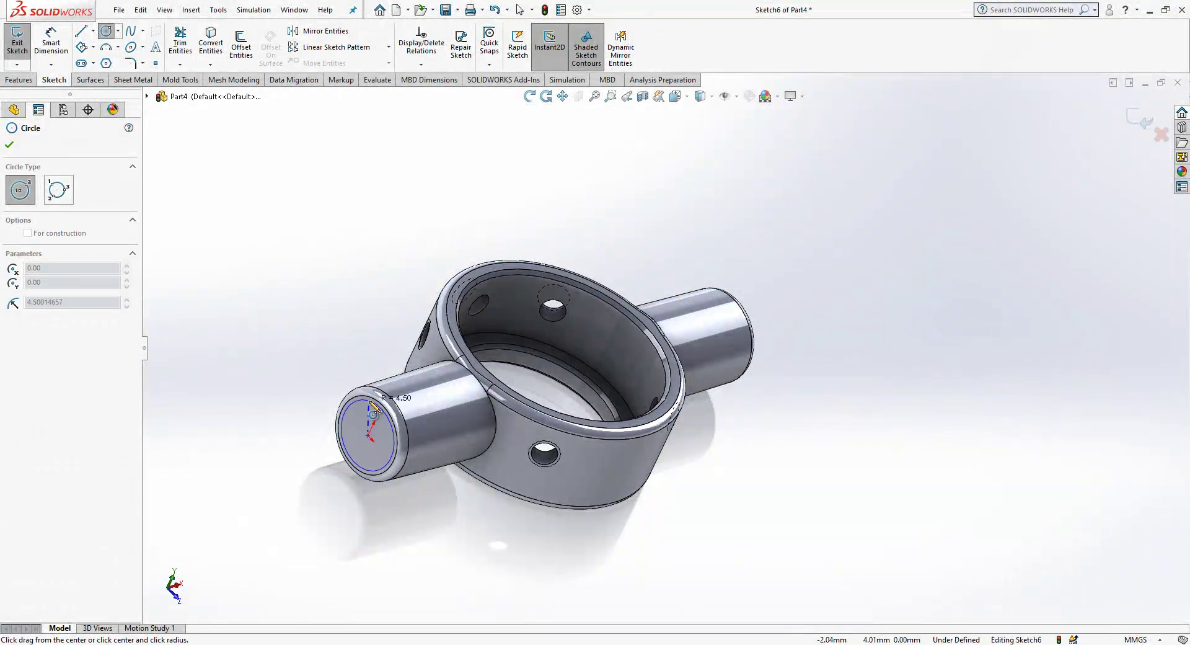
{"action": "left_click", "coordinate": [369, 402]}
{"action": "key", "text": "Escape"}
{"action": "left_click", "coordinate": [52, 44]}
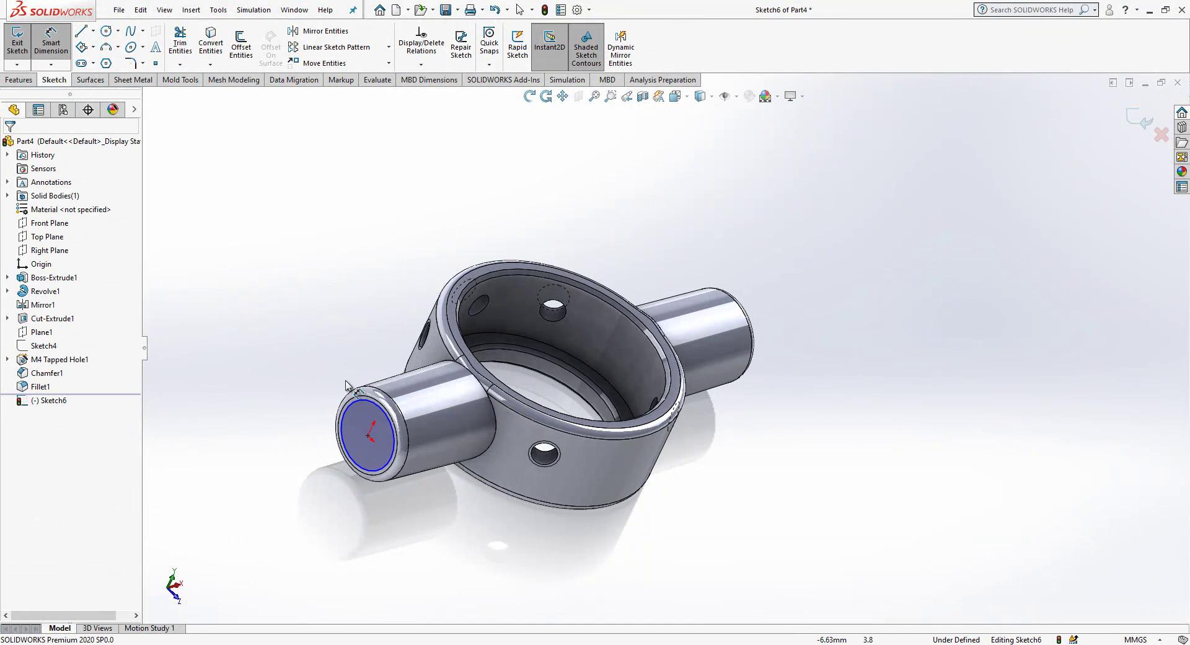
{"action": "left_click", "coordinate": [358, 399]}
{"action": "left_click", "coordinate": [308, 334]}
{"action": "type", "text": "10"}
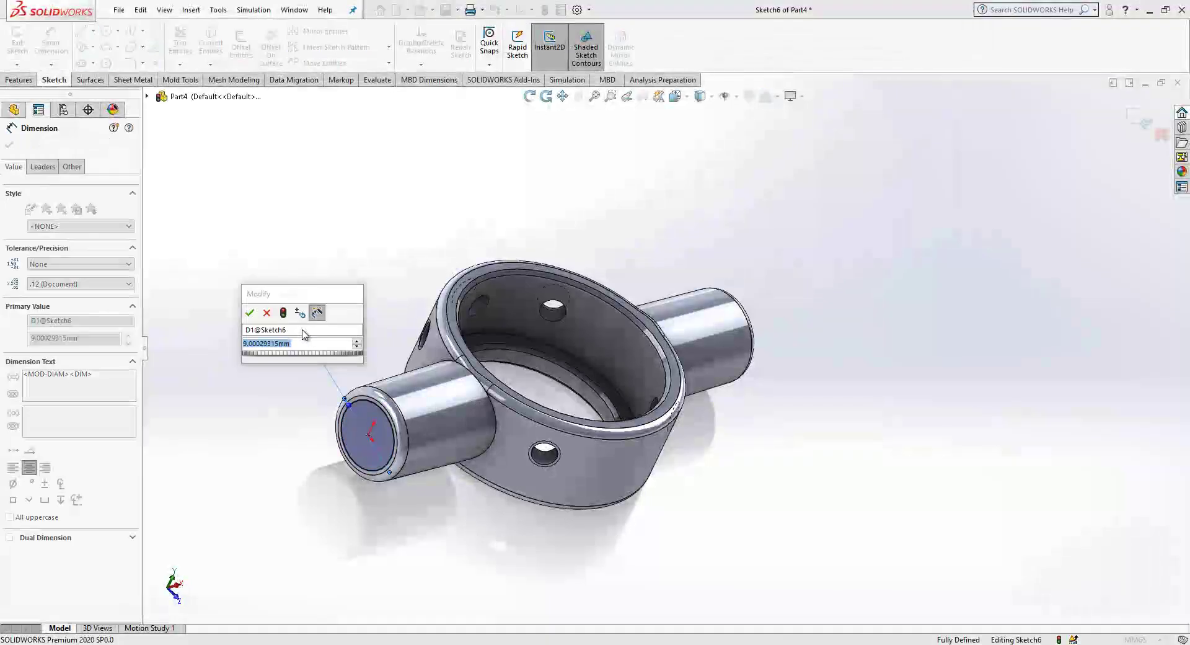
{"action": "key", "text": "Return"}
{"action": "left_click", "coordinate": [211, 252]}
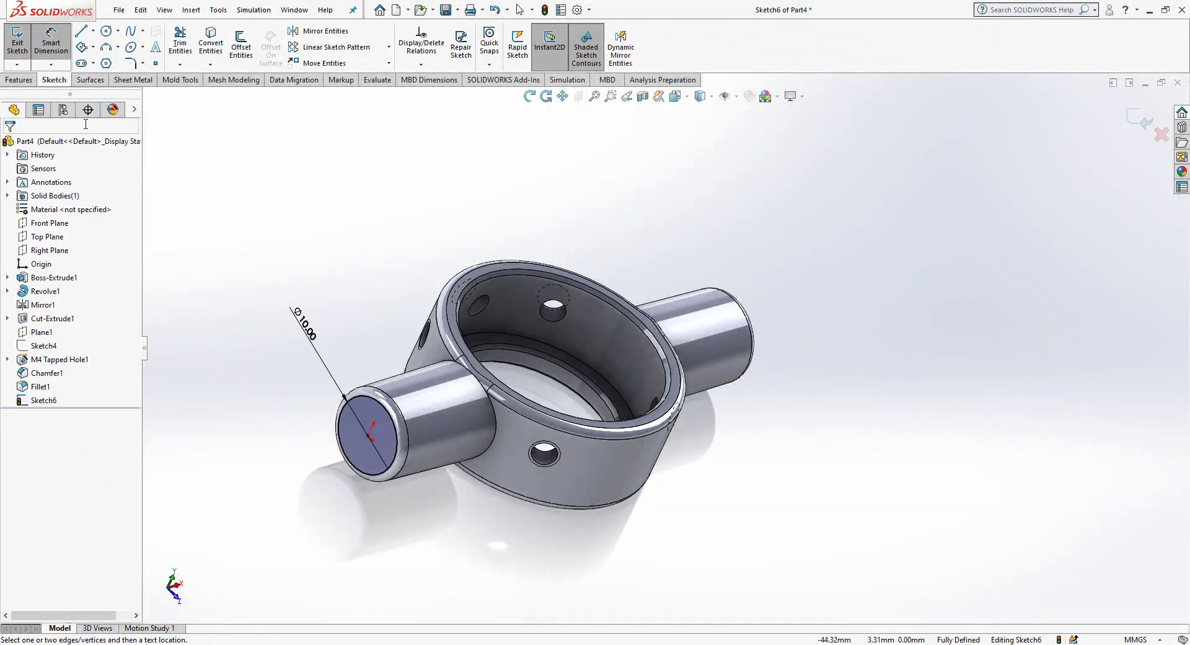
Extrude-cut the circle 10 mm deep into the arm end
{"action": "left_click", "coordinate": [18, 80]}
{"action": "left_click", "coordinate": [195, 47]}
{"action": "key", "text": "Return"}
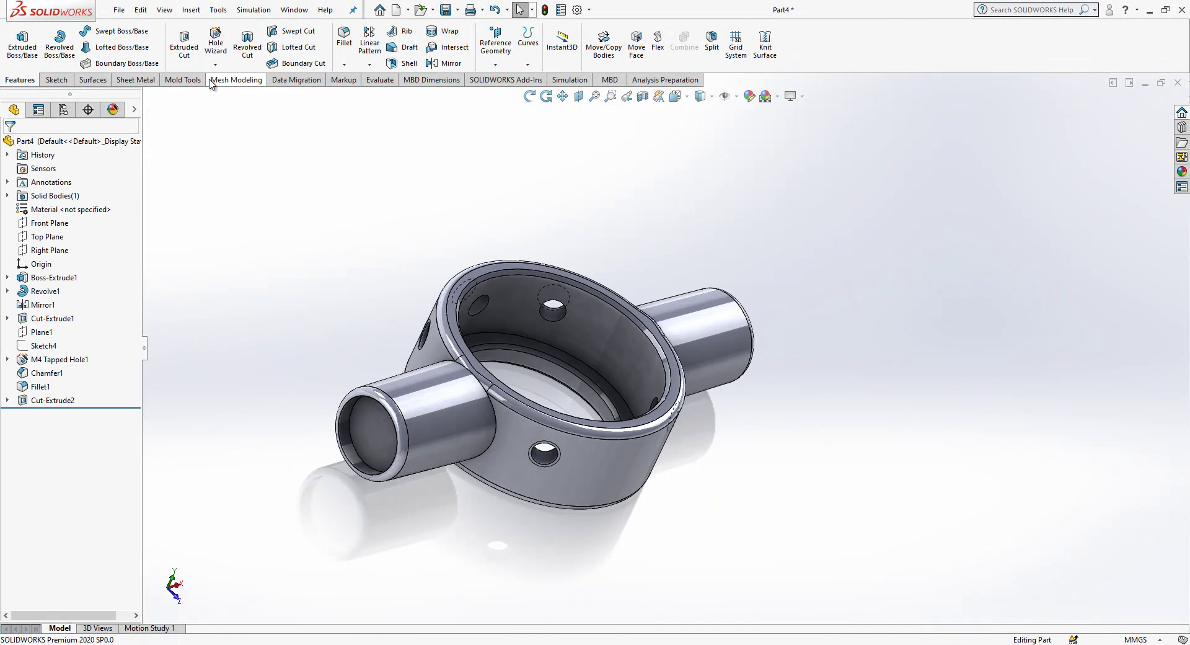
Start a Hole Wizard tapped hole with thread size M8
{"action": "left_click", "coordinate": [214, 44]}
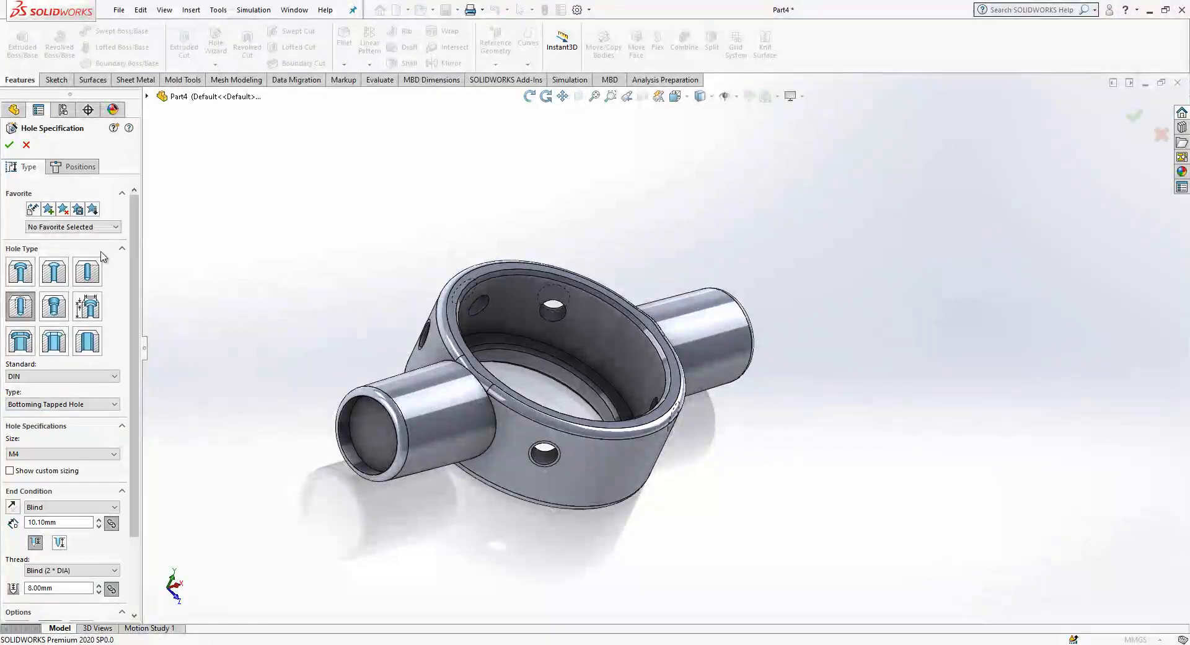
{"action": "left_click", "coordinate": [92, 453]}
{"action": "scroll", "coordinate": [94, 527], "scroll_direction": "down", "scroll_amount": 3}
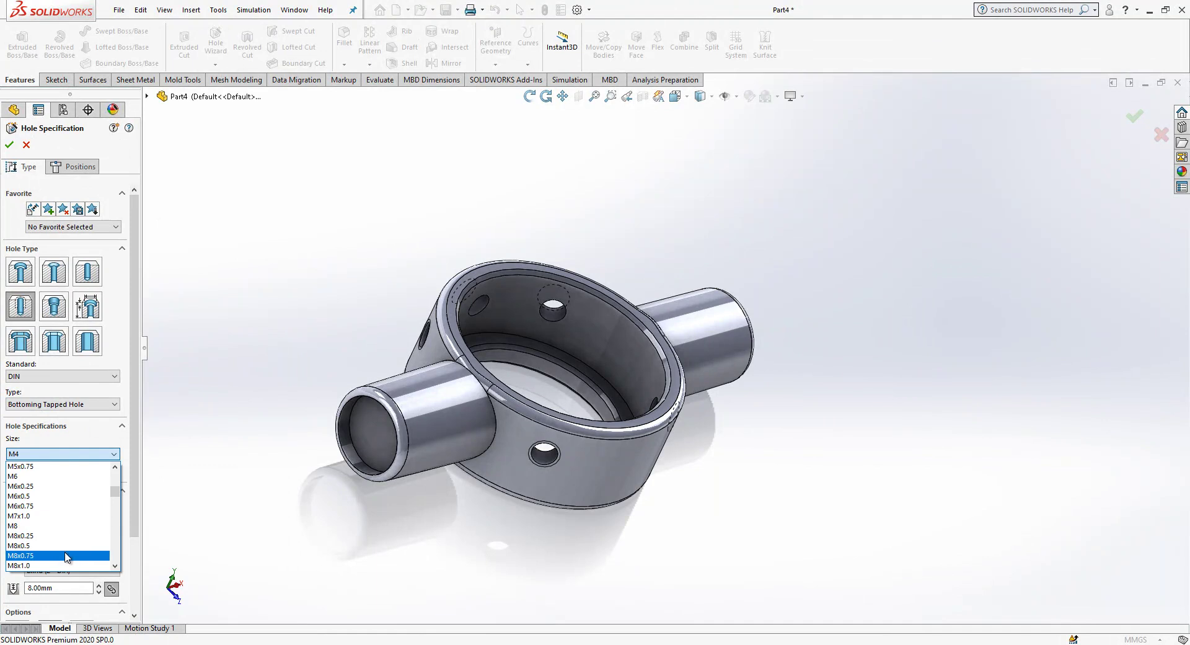
{"action": "left_click", "coordinate": [53, 526]}
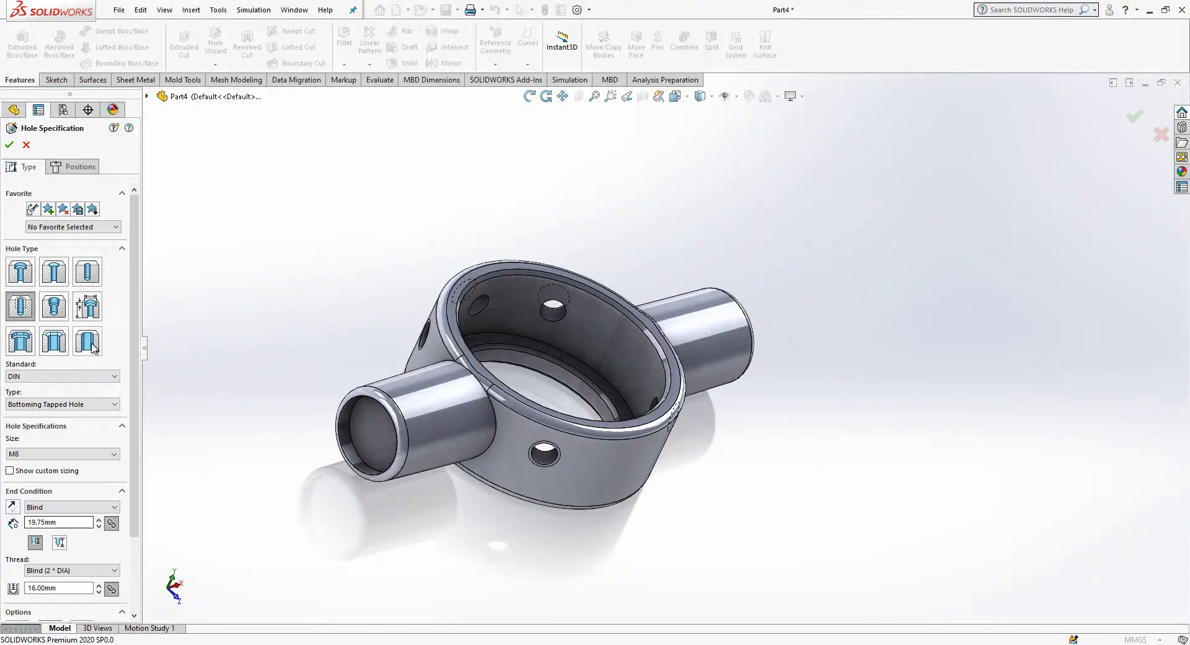
{"action": "left_click", "coordinate": [79, 166]}
Place the M8 hole concentric with the left arm's bore and set its depth to 12 mm
{"action": "left_click", "coordinate": [372, 427]}
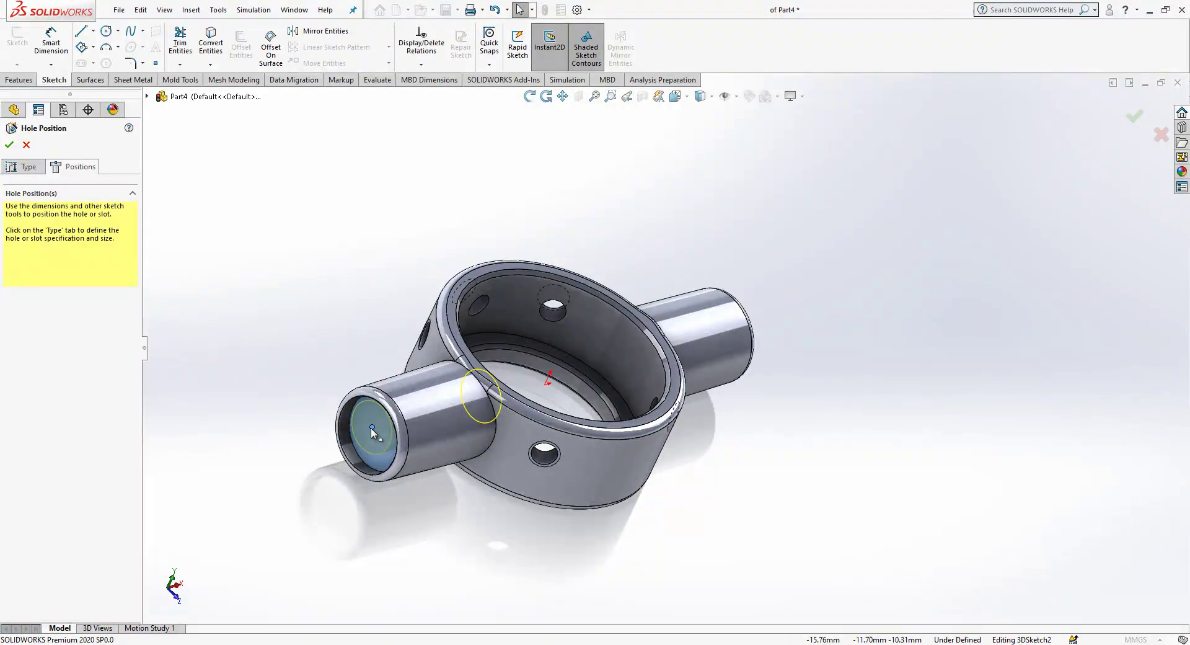
{"action": "left_click", "coordinate": [371, 428]}
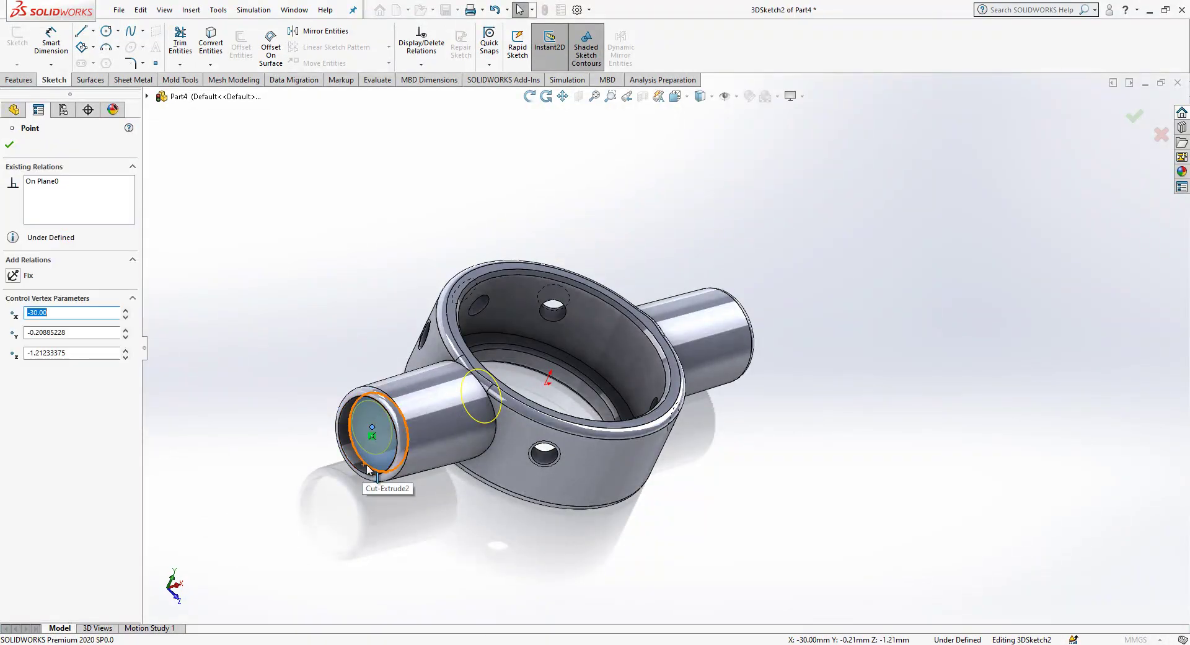
{"action": "left_click", "coordinate": [369, 468]}
{"action": "left_click", "coordinate": [372, 427], "text": "ctrl"}
{"action": "left_click", "coordinate": [41, 344]}
{"action": "left_click", "coordinate": [346, 308]}
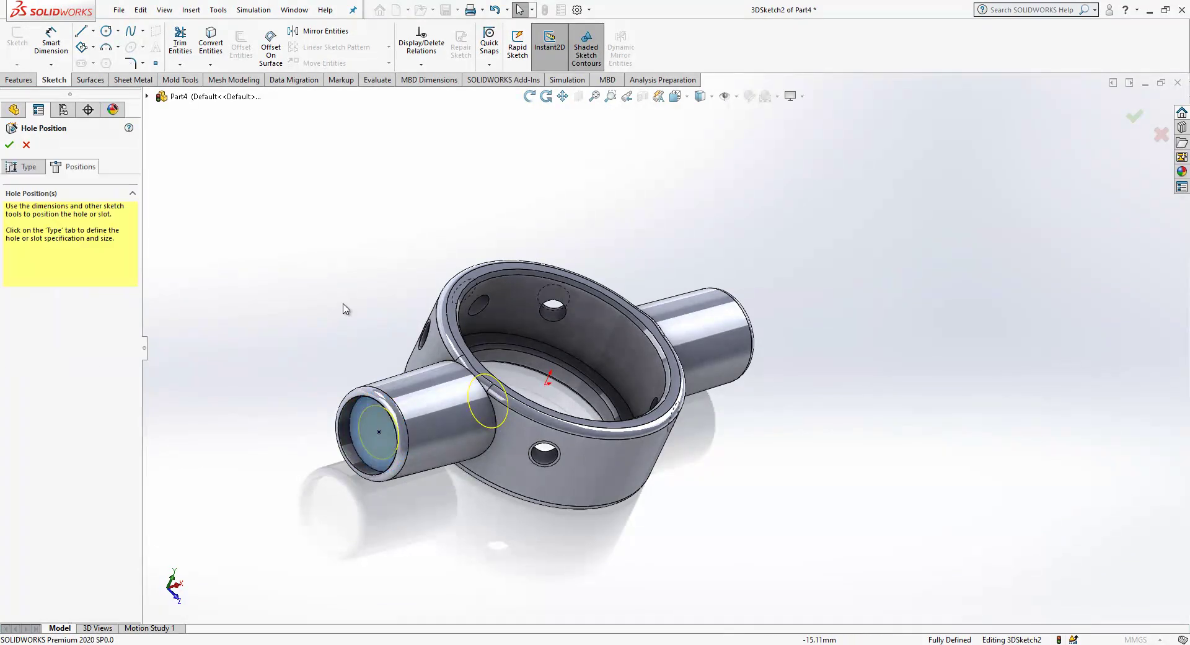
{"action": "left_click", "coordinate": [29, 167]}
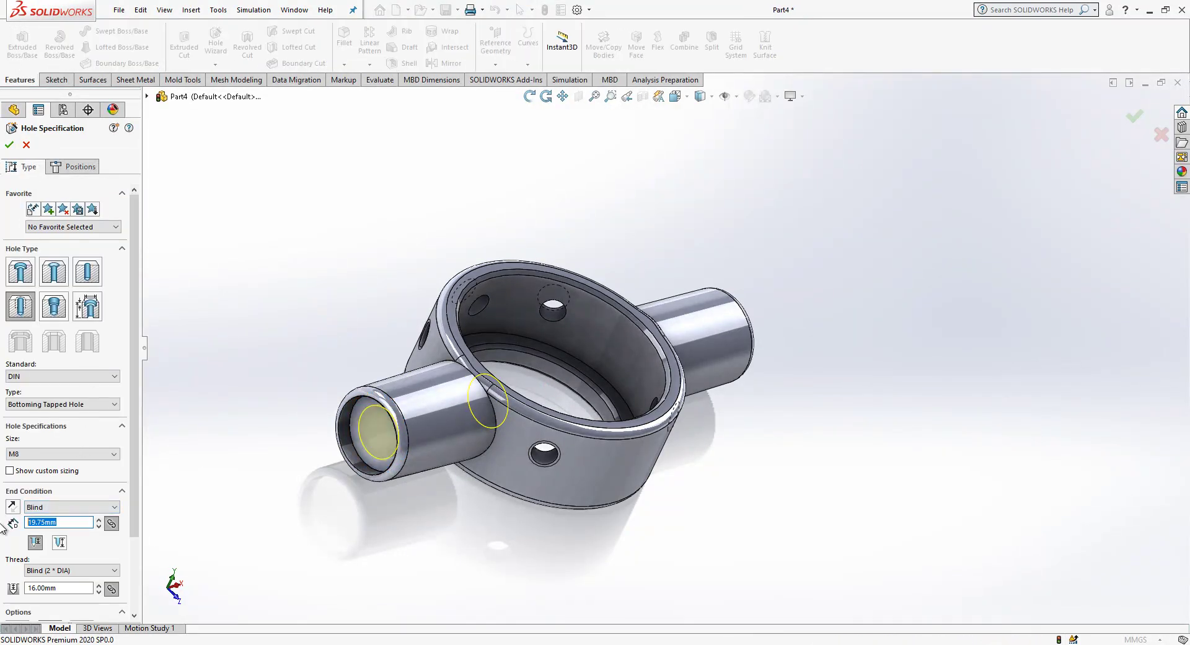
{"action": "type", "text": "12"}
{"action": "key", "text": "Return"}
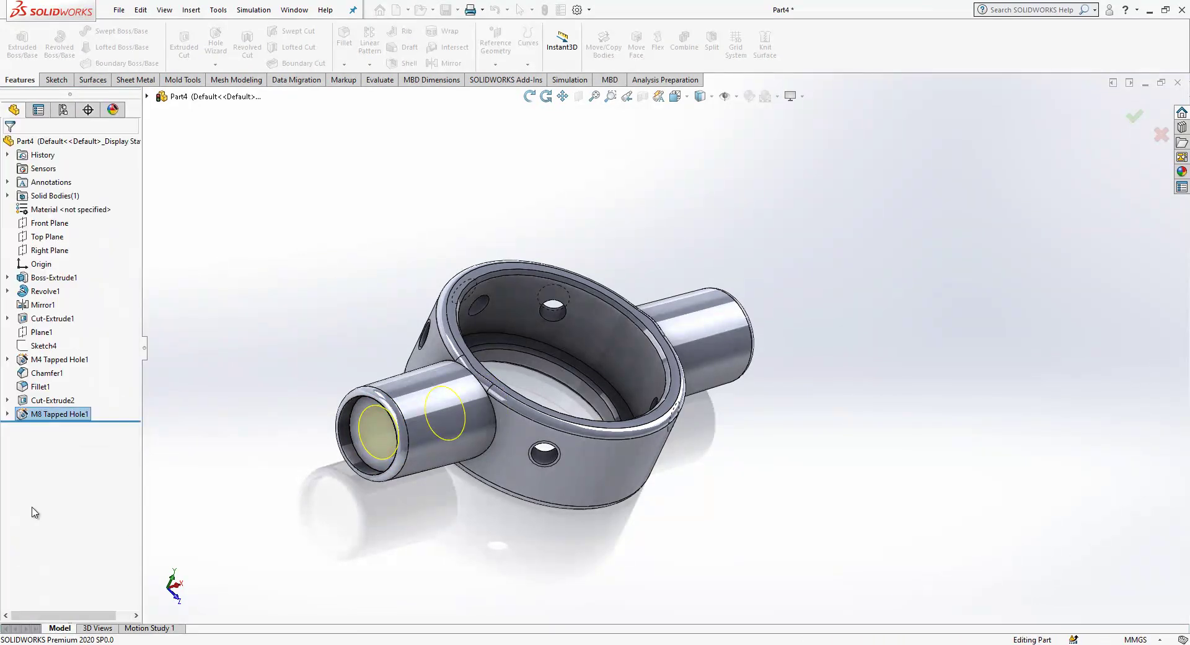
Edit Fillet1 to change its radius to 0.5 mm
{"action": "middle_click_drag", "start_coordinate": [623, 302], "coordinate": [600, 361]}
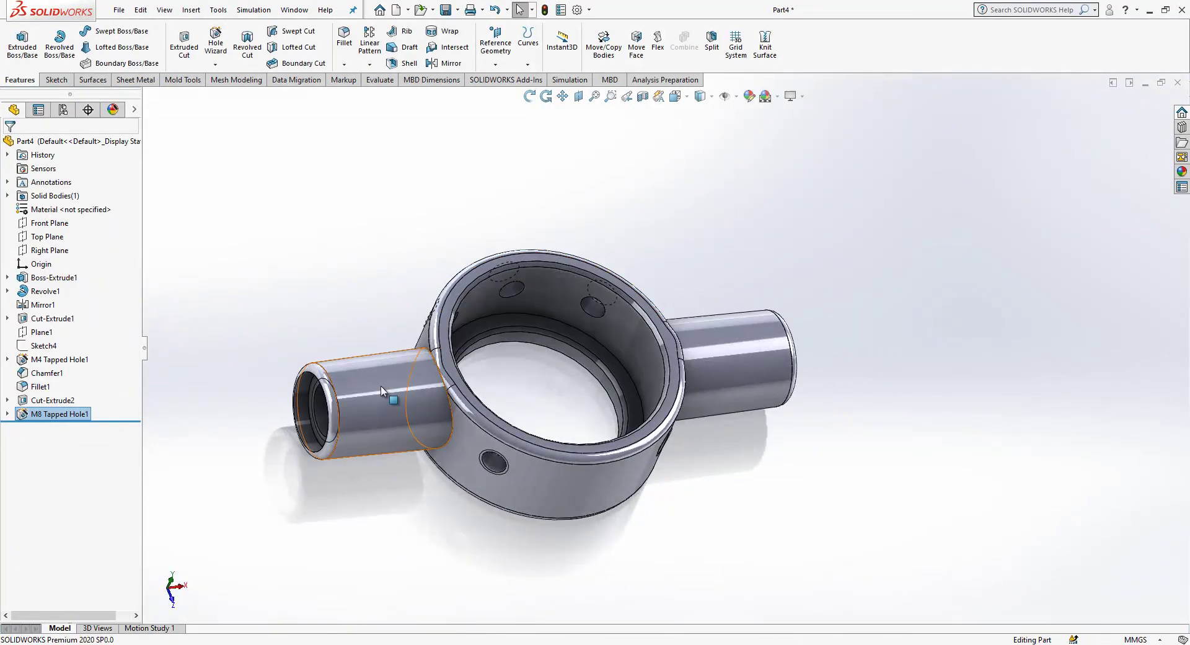
{"action": "scroll", "coordinate": [372, 390], "scroll_direction": "down", "scroll_amount": 5}
{"action": "left_click", "coordinate": [415, 325]}
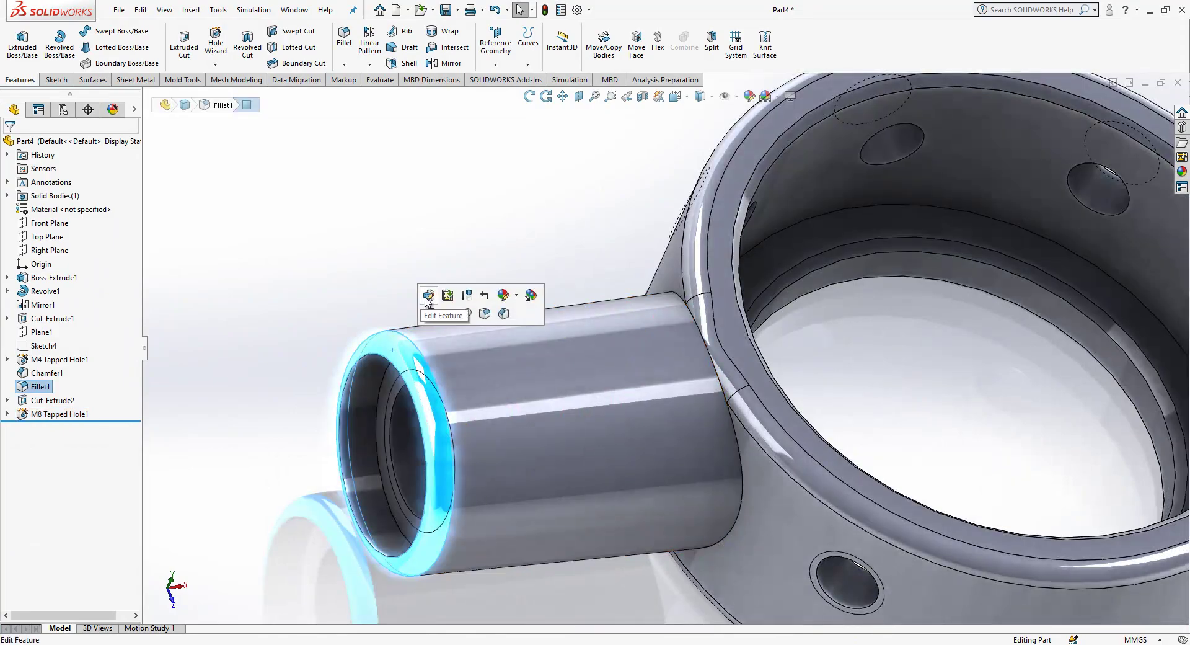
{"action": "left_click", "coordinate": [428, 296]}
{"action": "type", "text": "0.50mm"}
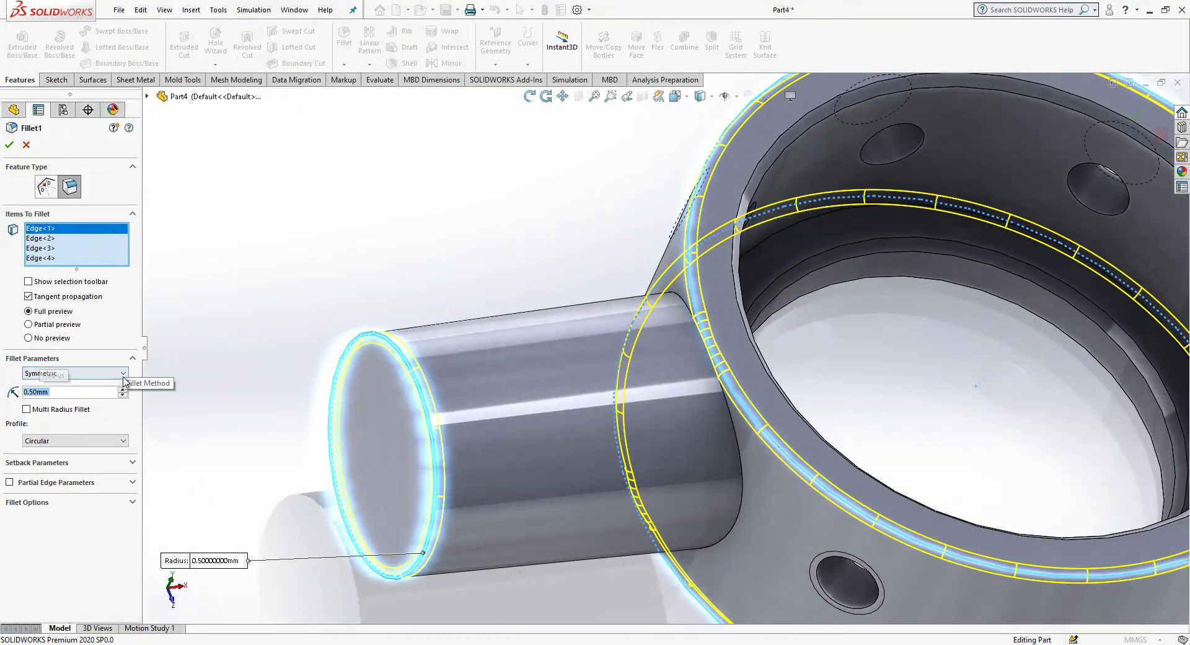
{"action": "key", "text": "Return"}
Select the M8 tapped hole and the bore cut faces on the left arm
{"action": "scroll", "coordinate": [812, 443], "scroll_direction": "up", "scroll_amount": 4}
{"action": "middle_click_drag", "start_coordinate": [812, 442], "coordinate": [689, 424]}
{"action": "left_click", "coordinate": [627, 410]}
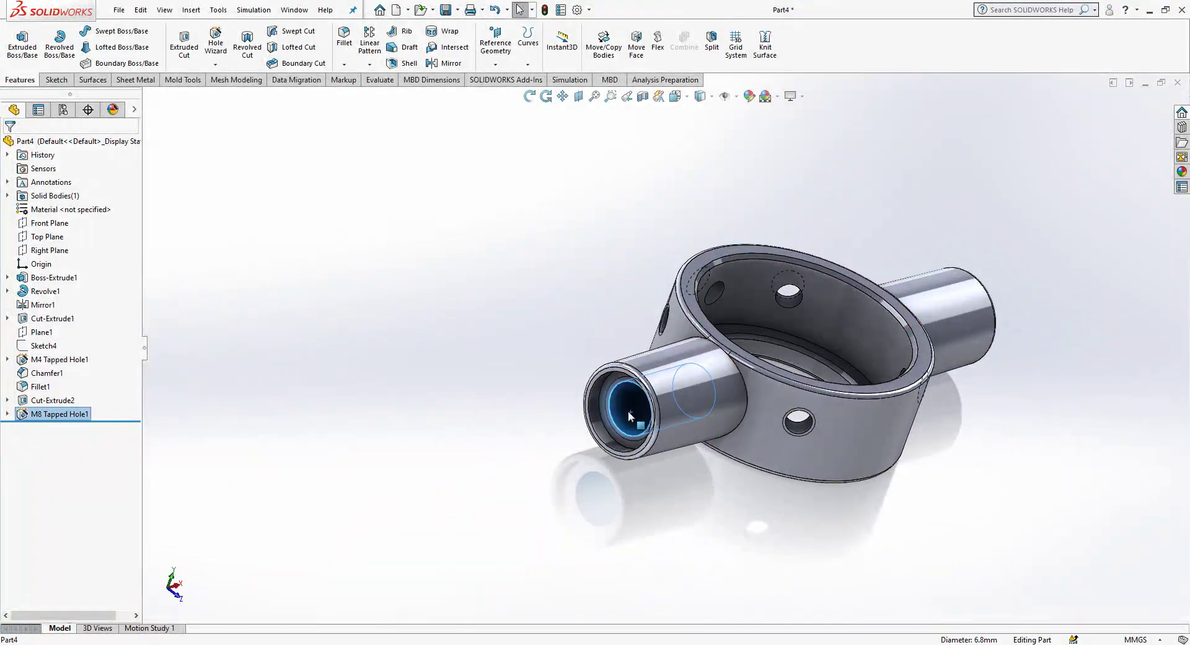
{"action": "left_click", "coordinate": [594, 399], "text": "ctrl"}
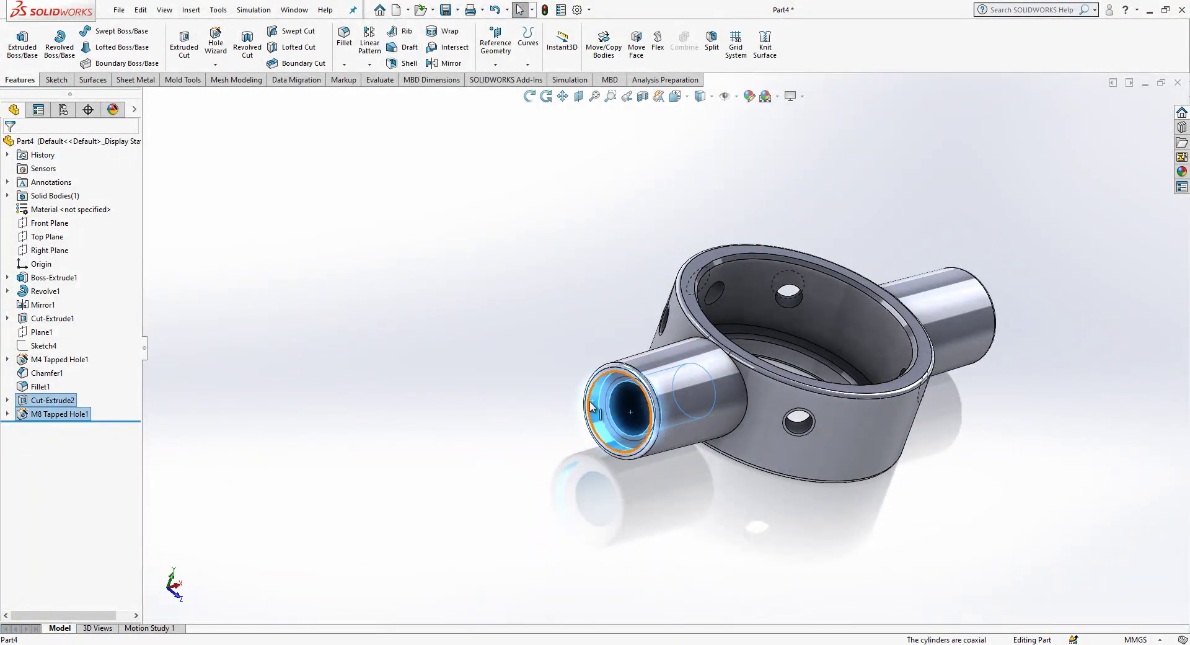
Mirror the bore and M8 tapped hole across the Right Plane onto the right arm
{"action": "left_click", "coordinate": [46, 251], "text": "ctrl"}
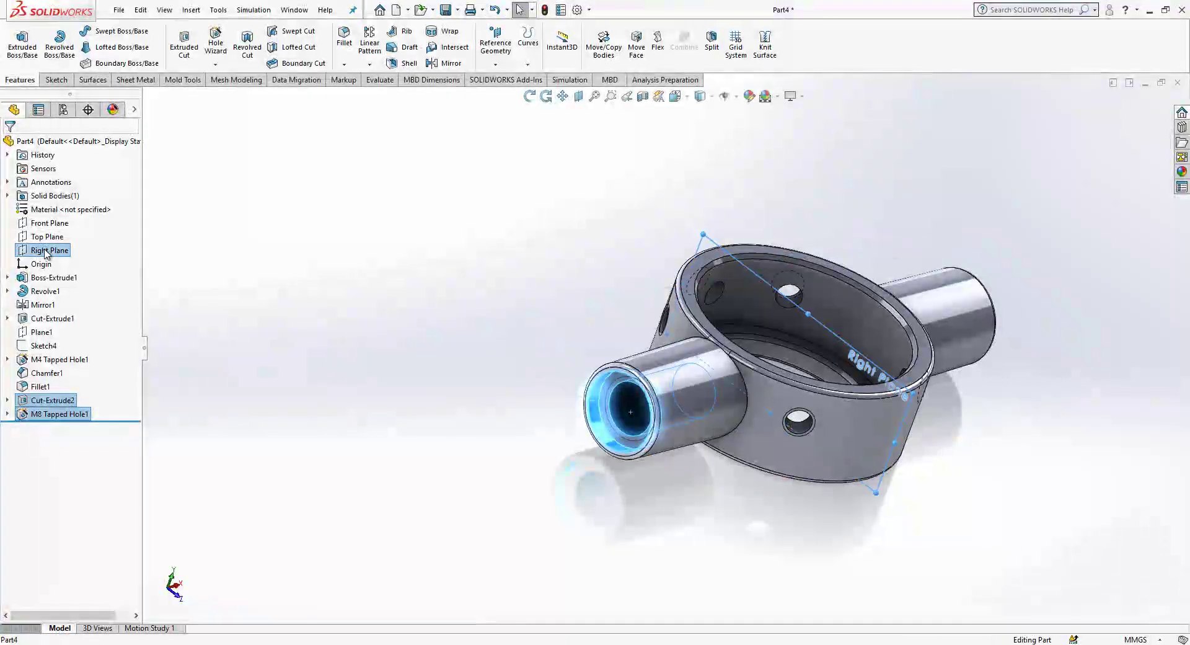
{"action": "left_click", "coordinate": [448, 63]}
{"action": "middle_click_drag", "start_coordinate": [483, 149], "coordinate": [525, 369]}
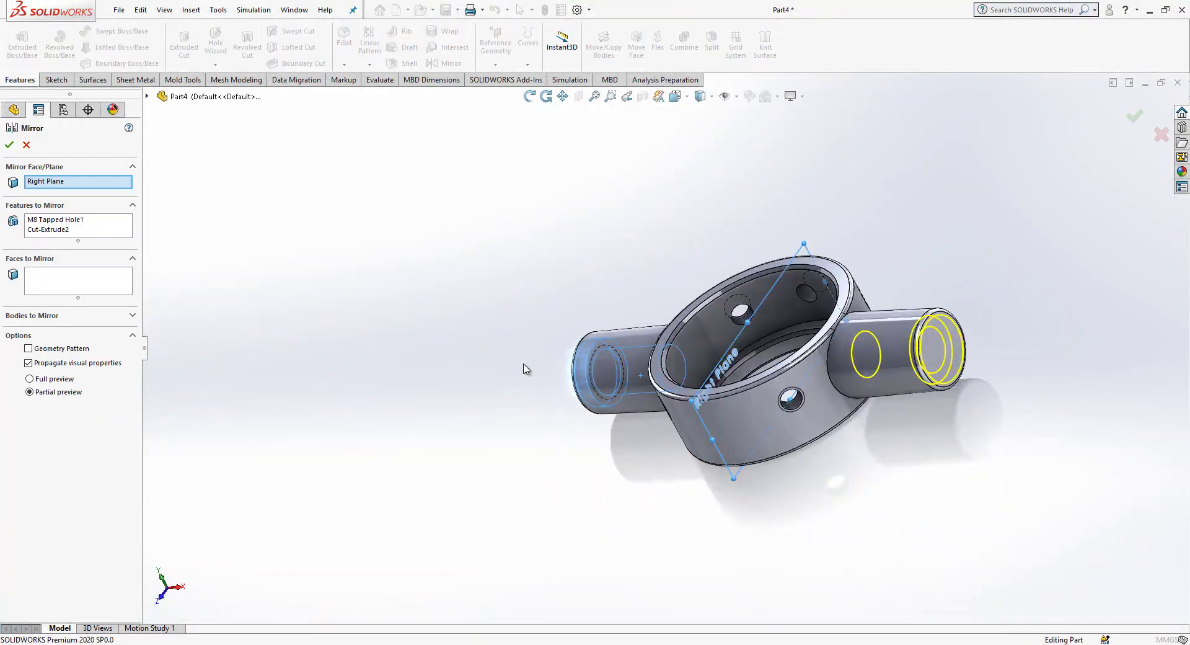
{"action": "key", "text": "Return"}
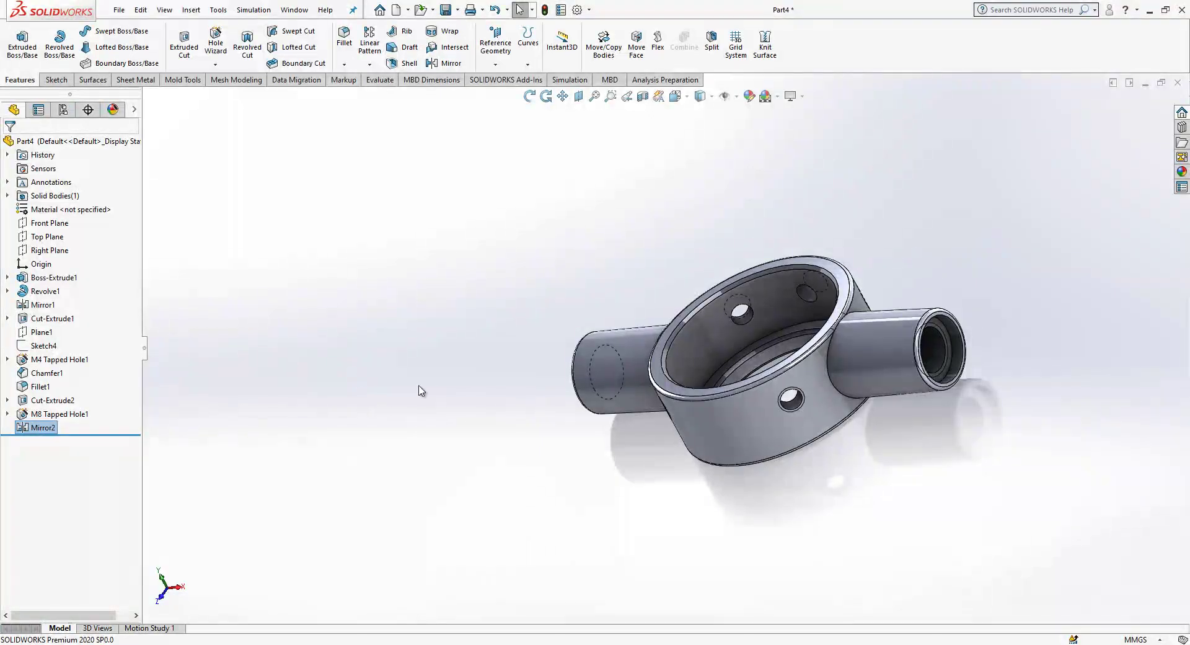
{"action": "middle_click_drag", "start_coordinate": [503, 426], "coordinate": [792, 374]}
{"action": "middle_click_drag", "start_coordinate": [709, 371], "coordinate": [705, 390]}
{"action": "scroll", "coordinate": [704, 389], "scroll_direction": "up", "scroll_amount": 1}
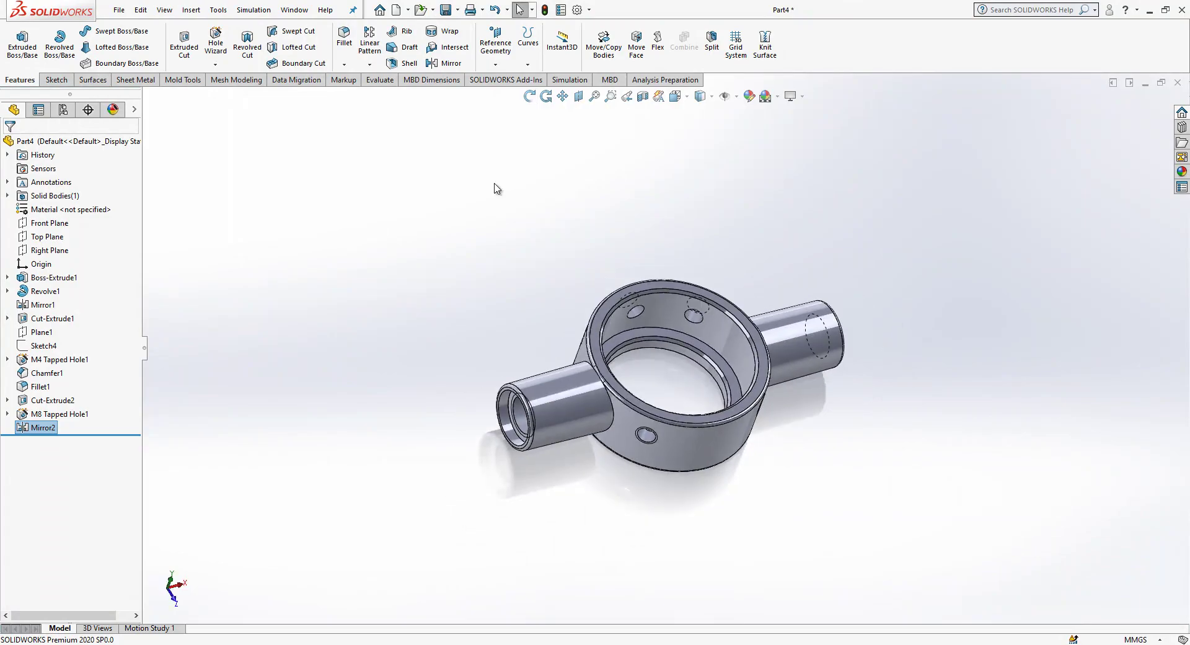
{"action": "left_click", "coordinate": [449, 16]}
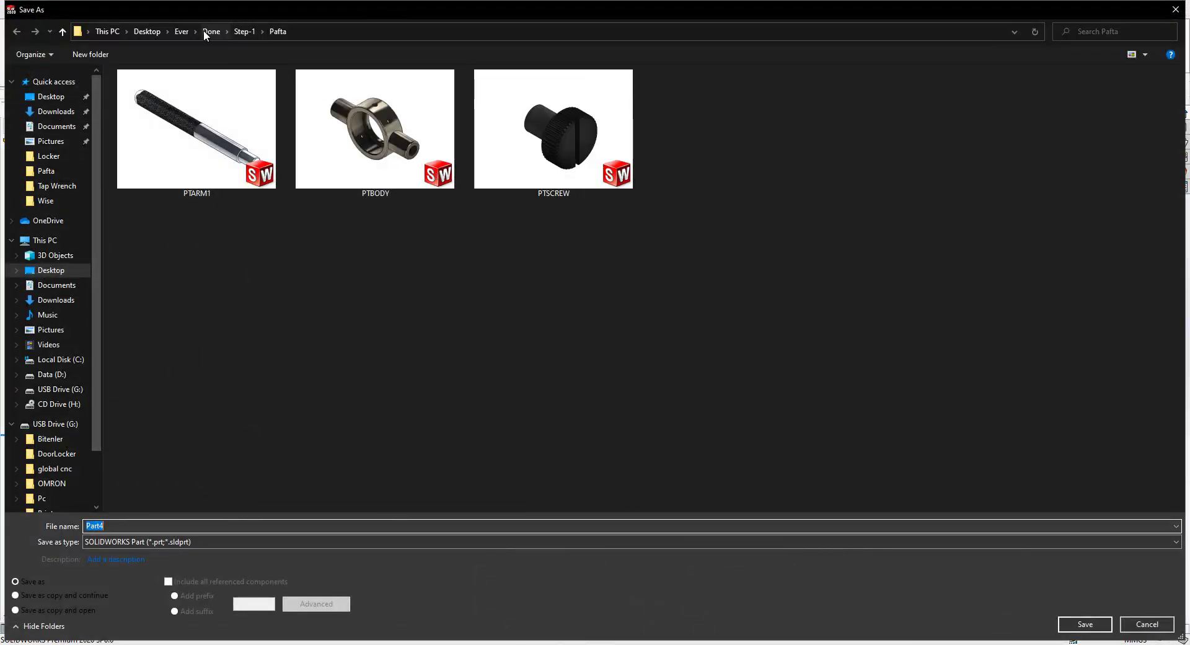
Create an Examples folder inside Pafta and save the part there as PART0101
{"action": "left_click", "coordinate": [97, 60]}
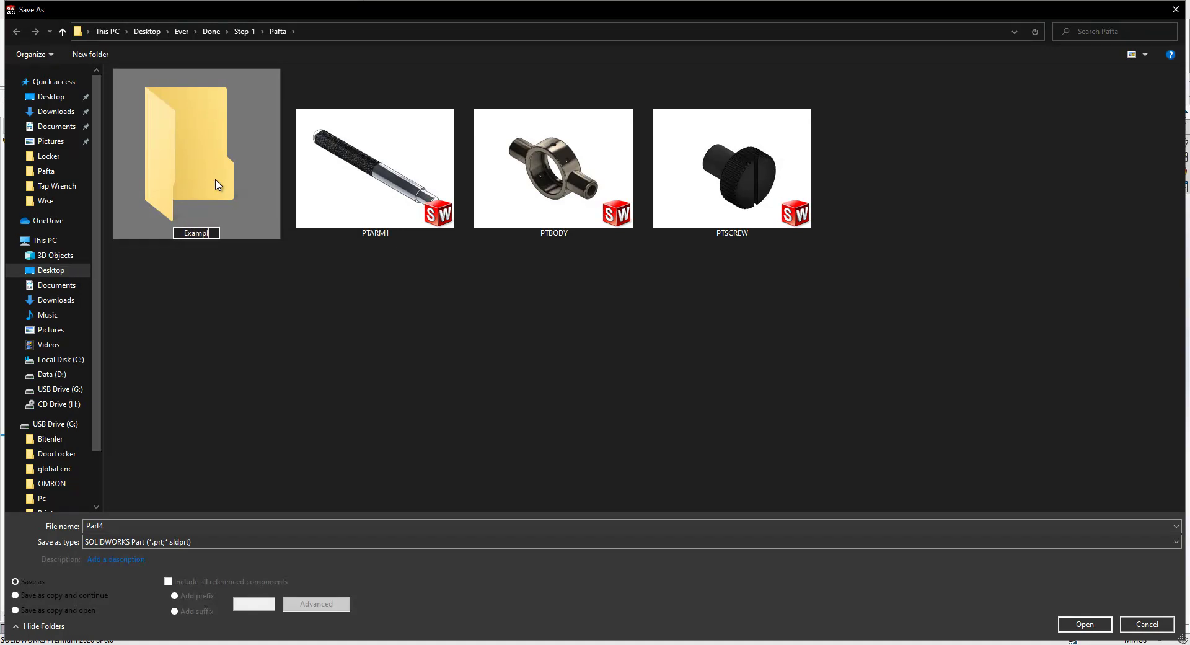
{"action": "type", "text": "Examples"}
{"action": "double_click", "coordinate": [217, 184]}
{"action": "double_click", "coordinate": [199, 526]}
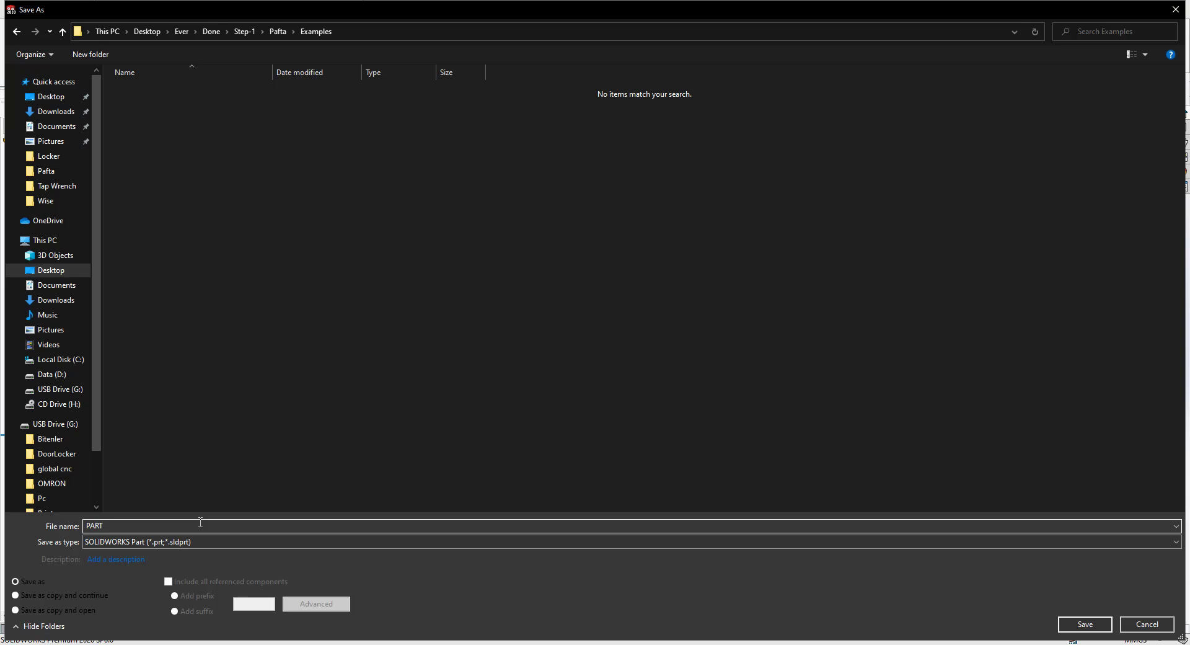
{"action": "key", "text": "Return"}
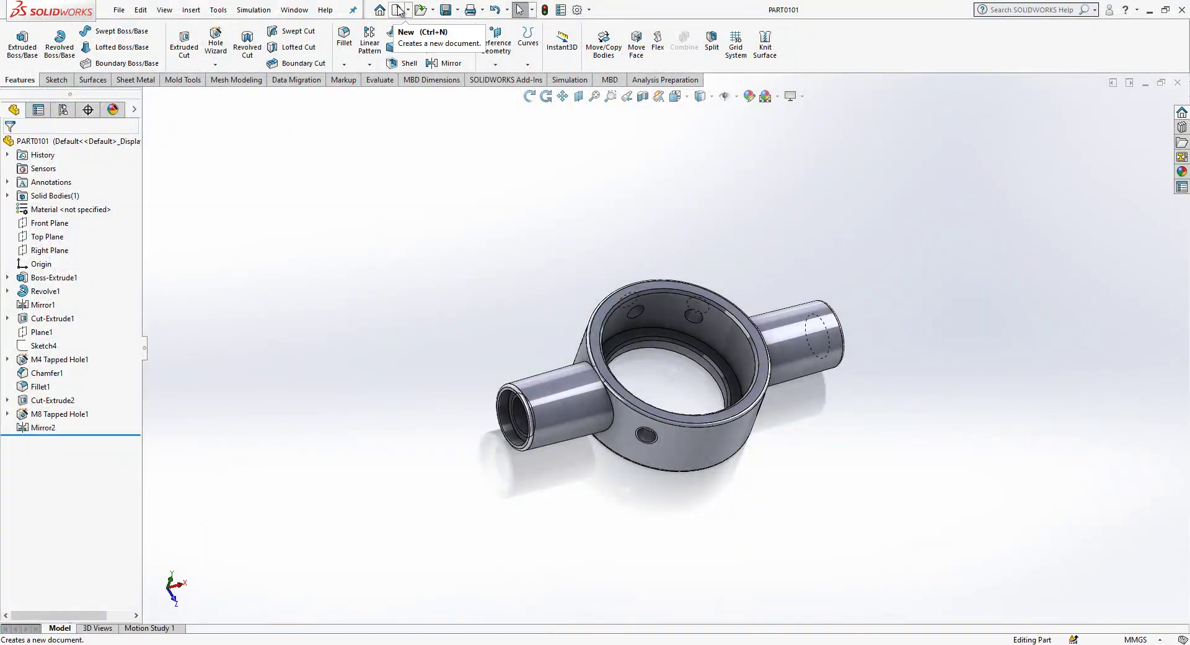
Create a new part and start a sketch on its Front Plane
{"action": "left_click", "coordinate": [397, 11]}
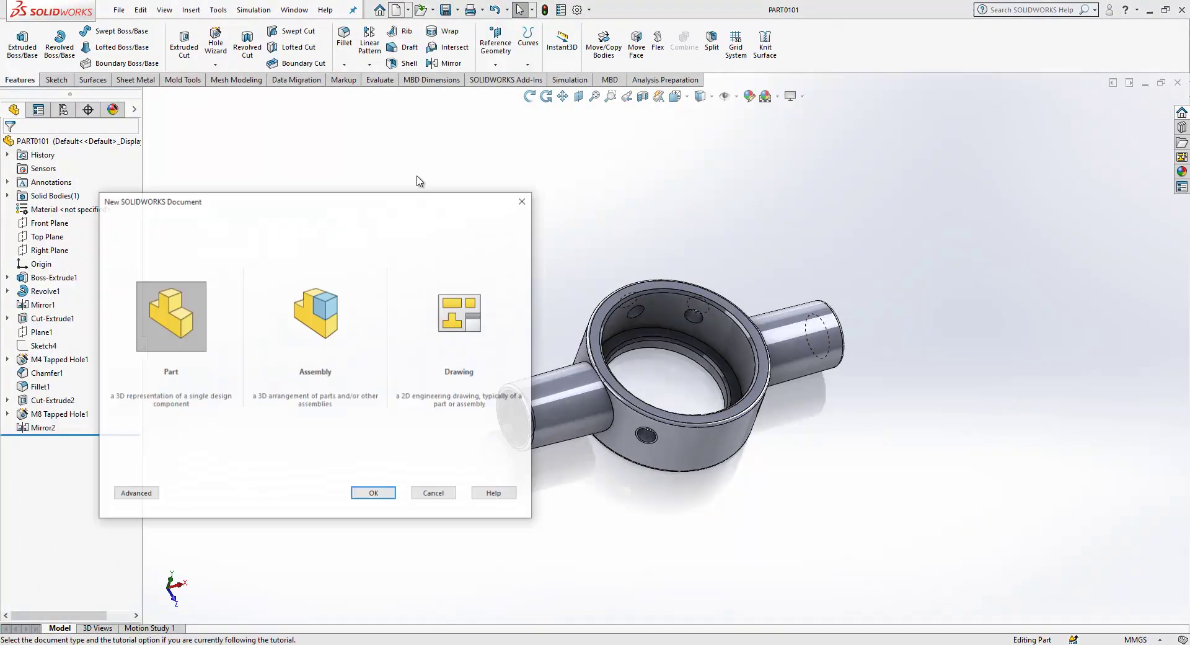
{"action": "left_click", "coordinate": [365, 495]}
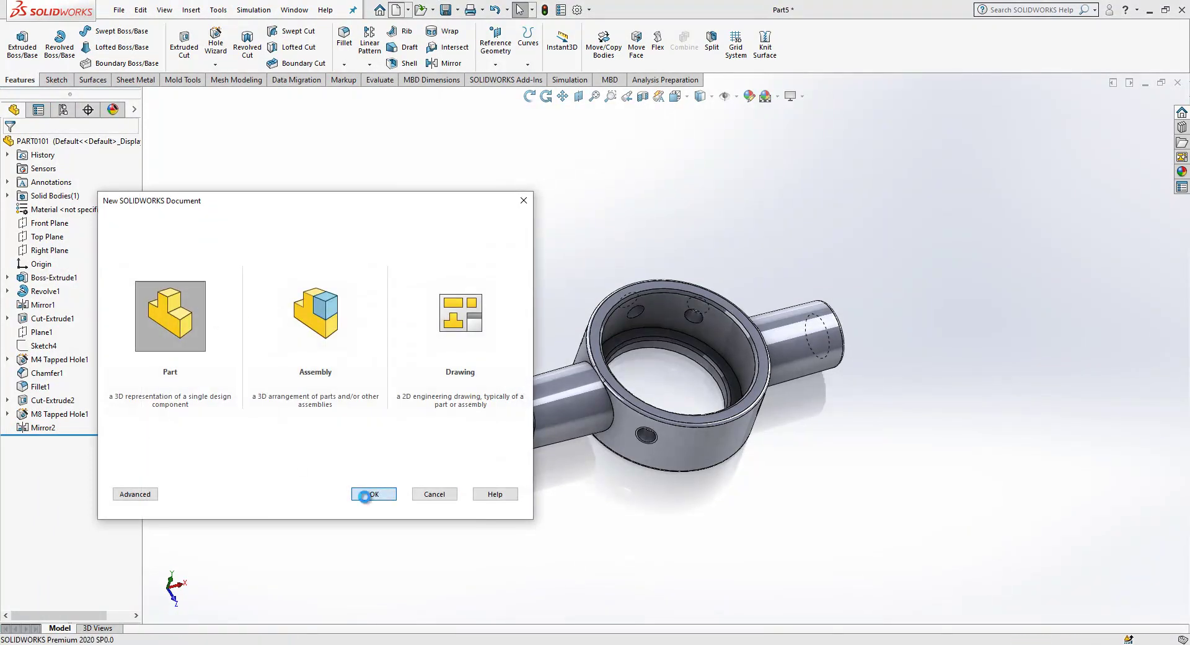
{"action": "left_click", "coordinate": [42, 211]}
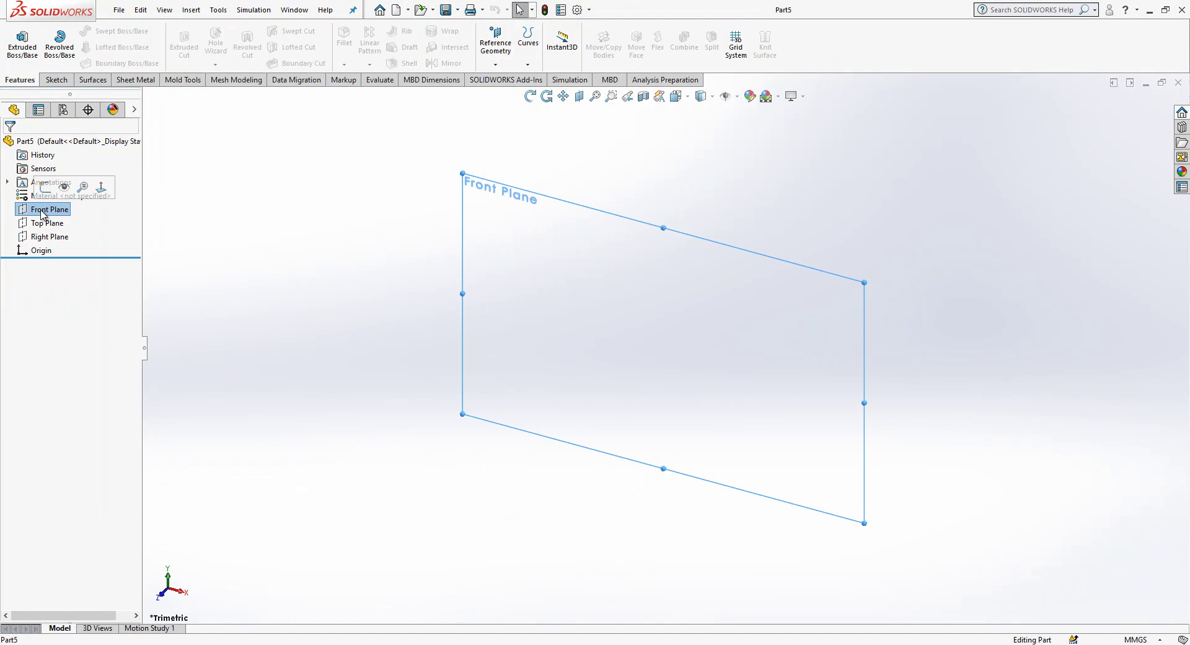
{"action": "left_click", "coordinate": [46, 191]}
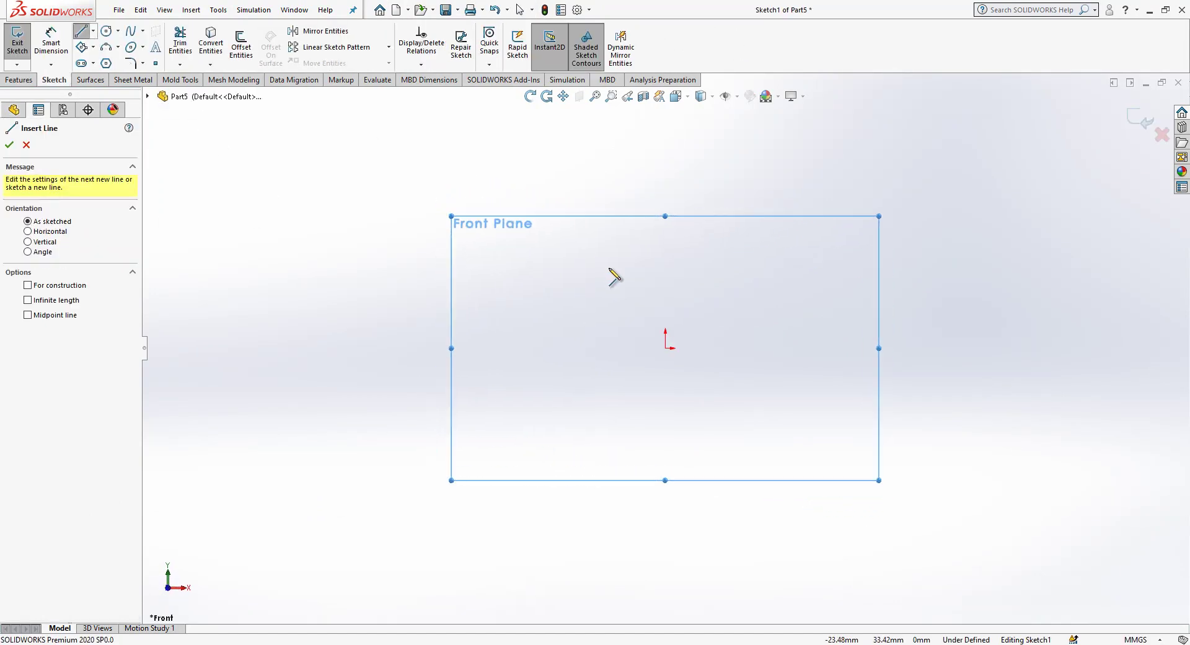
Draw a closed stepped line profile with an angled corner, starting and ending at the origin
{"action": "left_click", "coordinate": [670, 348]}
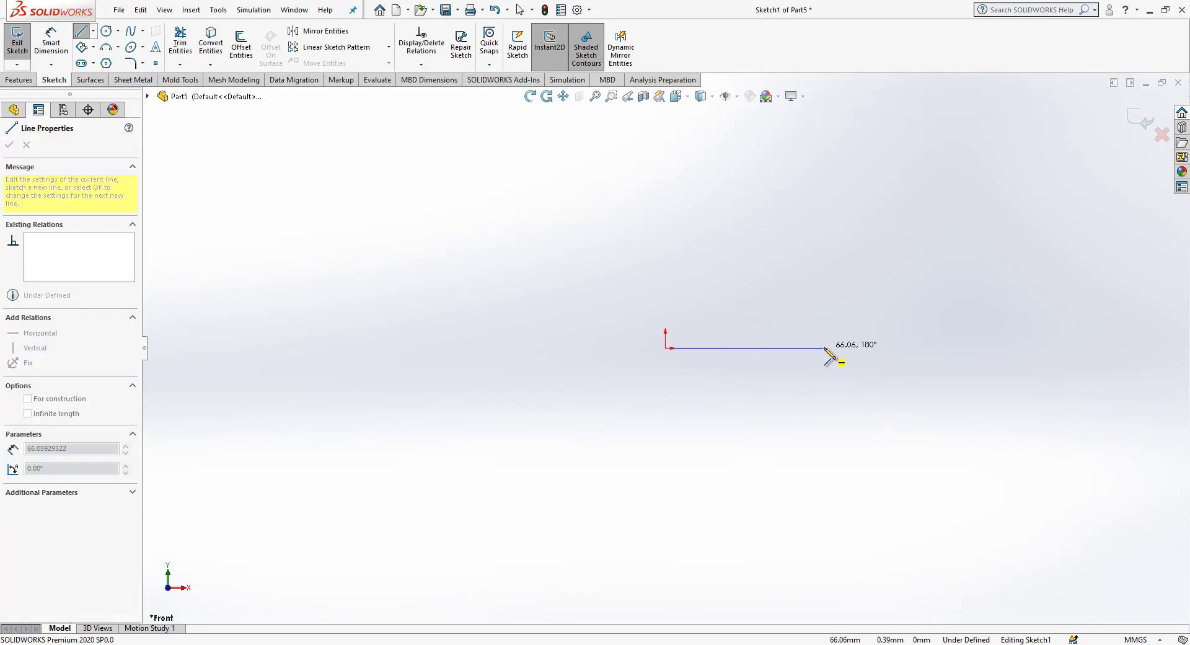
{"action": "left_click", "coordinate": [824, 347]}
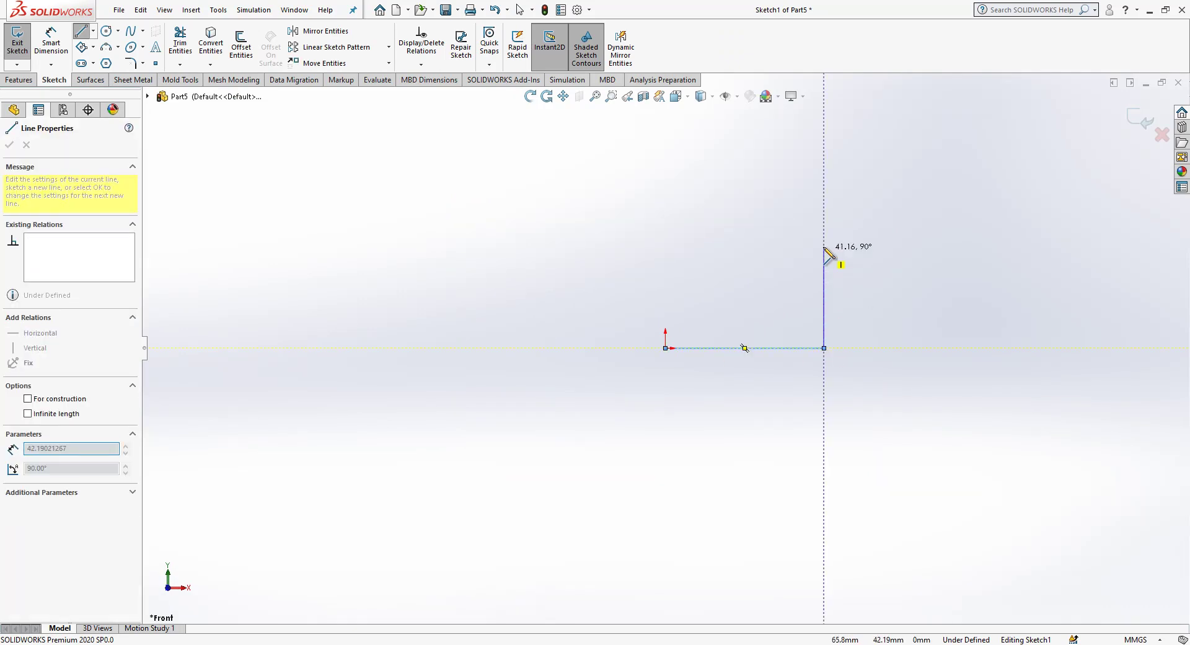
{"action": "left_click", "coordinate": [782, 244]}
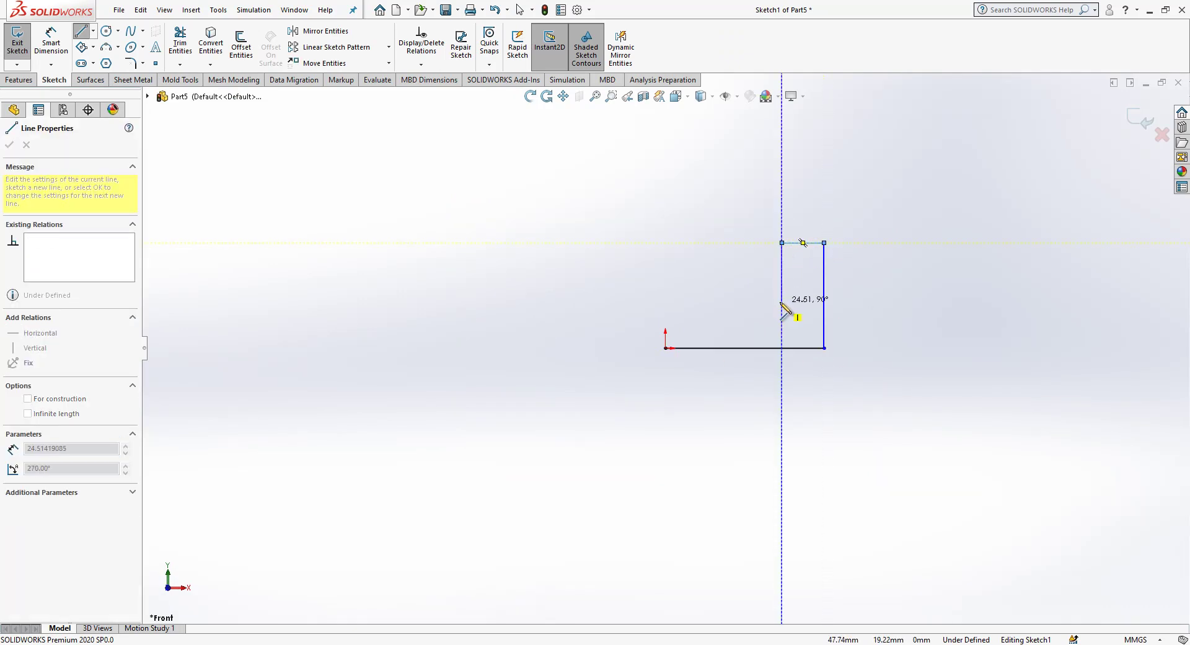
{"action": "left_click", "coordinate": [782, 308]}
{"action": "left_click", "coordinate": [686, 308]}
{"action": "left_click", "coordinate": [666, 329]}
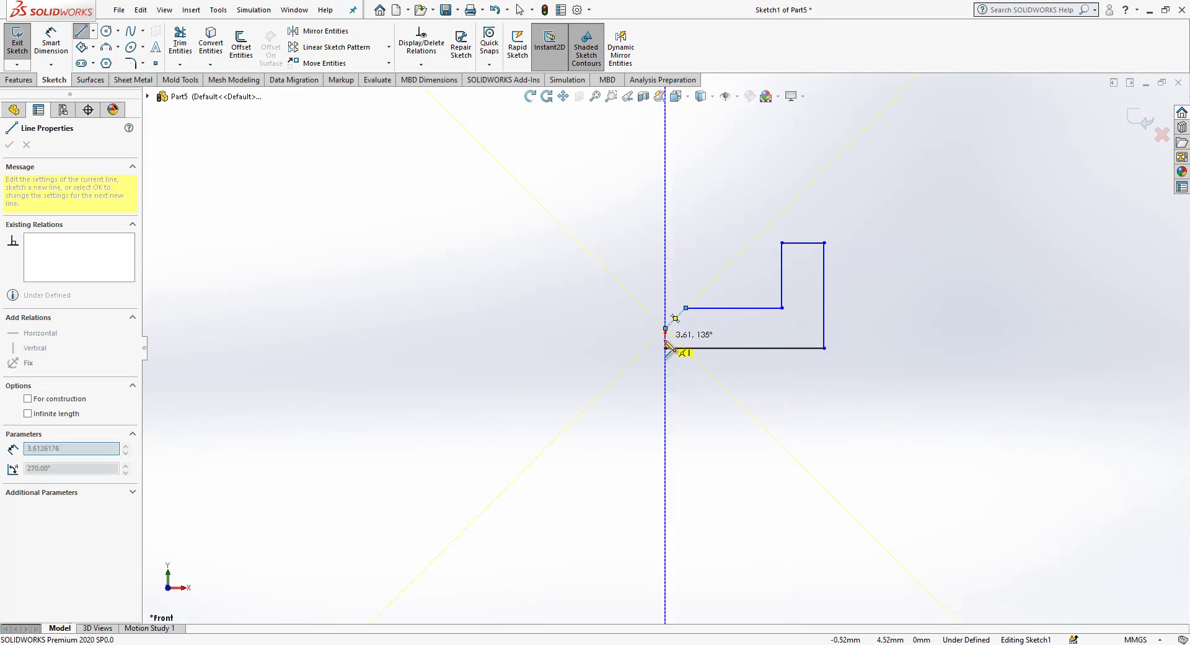
{"action": "left_click", "coordinate": [665, 348]}
{"action": "right_click_drag", "start_coordinate": [633, 366], "coordinate": [671, 344]}
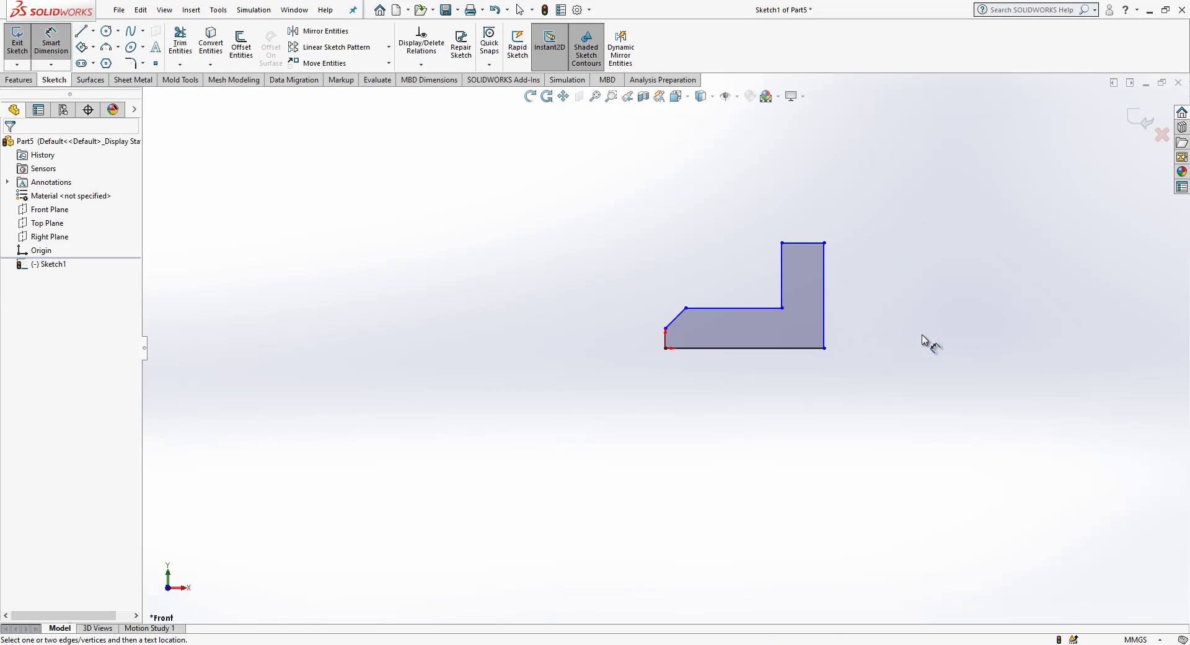
{"action": "right_click_drag", "start_coordinate": [935, 339], "coordinate": [655, 355]}
Draw a horizontal construction centreline from the origin past the profile
{"action": "left_click", "coordinate": [666, 347]}
{"action": "left_click", "coordinate": [891, 347]}
{"action": "key", "text": "Escape"}
{"action": "left_click", "coordinate": [874, 348]}
{"action": "left_click", "coordinate": [919, 312]}
Add the 3 mm step width and the 6 mm overall distance dimensions
{"action": "right_click_drag", "start_coordinate": [848, 391], "coordinate": [797, 263]}
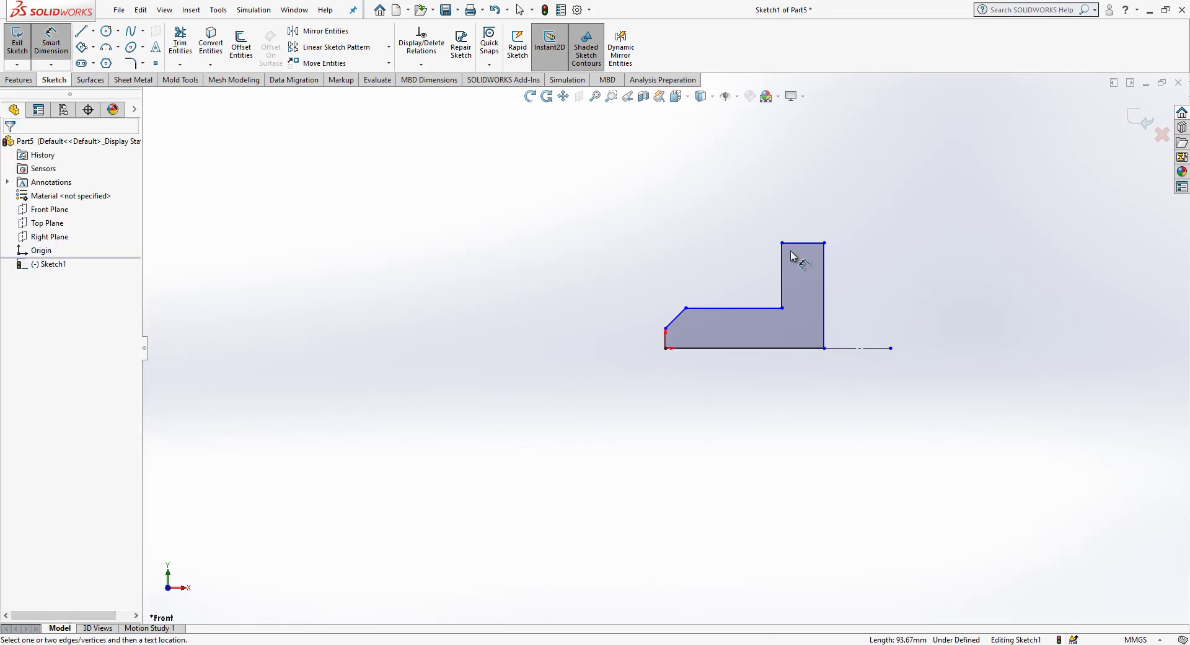
{"action": "left_click", "coordinate": [792, 246]}
{"action": "left_click", "coordinate": [796, 211]}
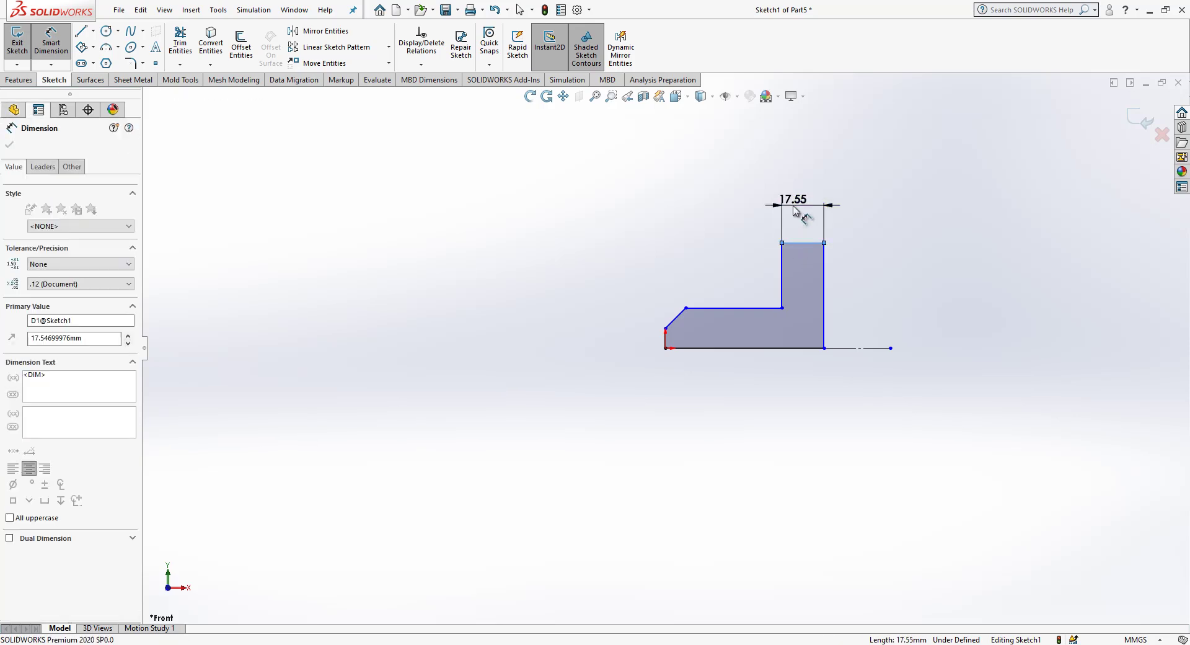
{"action": "left_click", "coordinate": [783, 291]}
{"action": "left_click", "coordinate": [666, 327]}
{"action": "left_click", "coordinate": [741, 149]}
{"action": "type", "text": "6"}
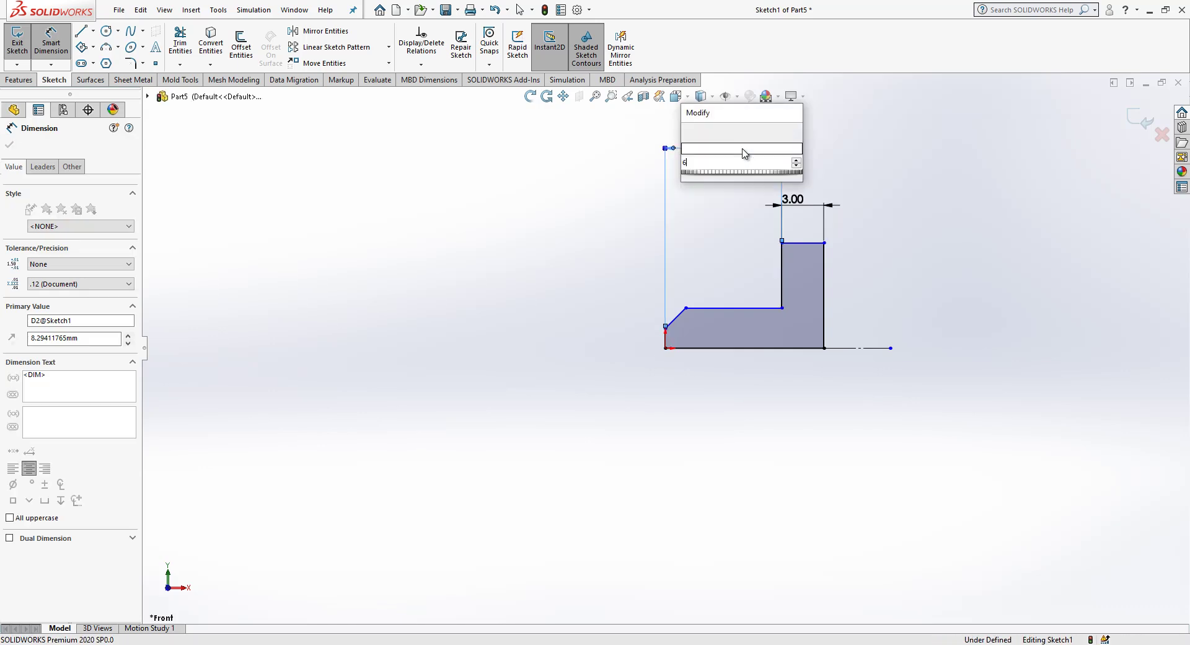
{"action": "key", "text": "Return"}
Dimension the angled corner's width to 1 mm
{"action": "left_click", "coordinate": [678, 320]}
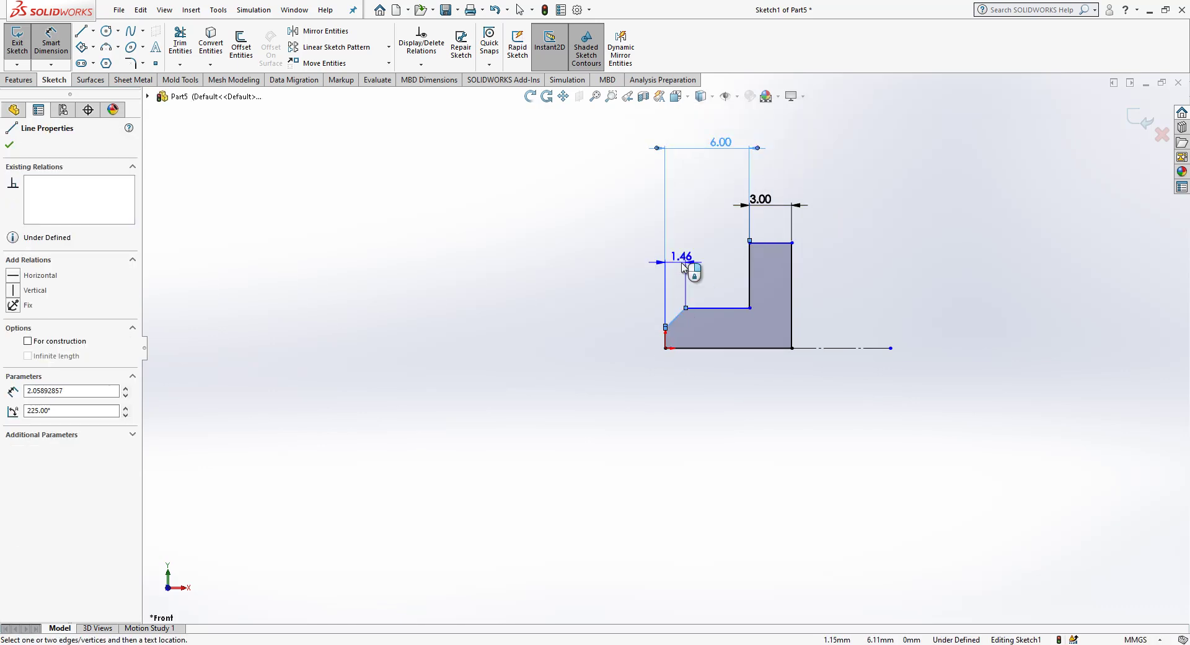
{"action": "left_click", "coordinate": [686, 266]}
{"action": "type", "text": "1"}
{"action": "key", "text": "Return"}
{"action": "left_click", "coordinate": [804, 377]}
Dimension the step as an 8 mm diameter about the centreline
{"action": "left_click", "coordinate": [837, 348]}
{"action": "left_click", "coordinate": [777, 243]}
{"action": "left_click", "coordinate": [806, 410]}
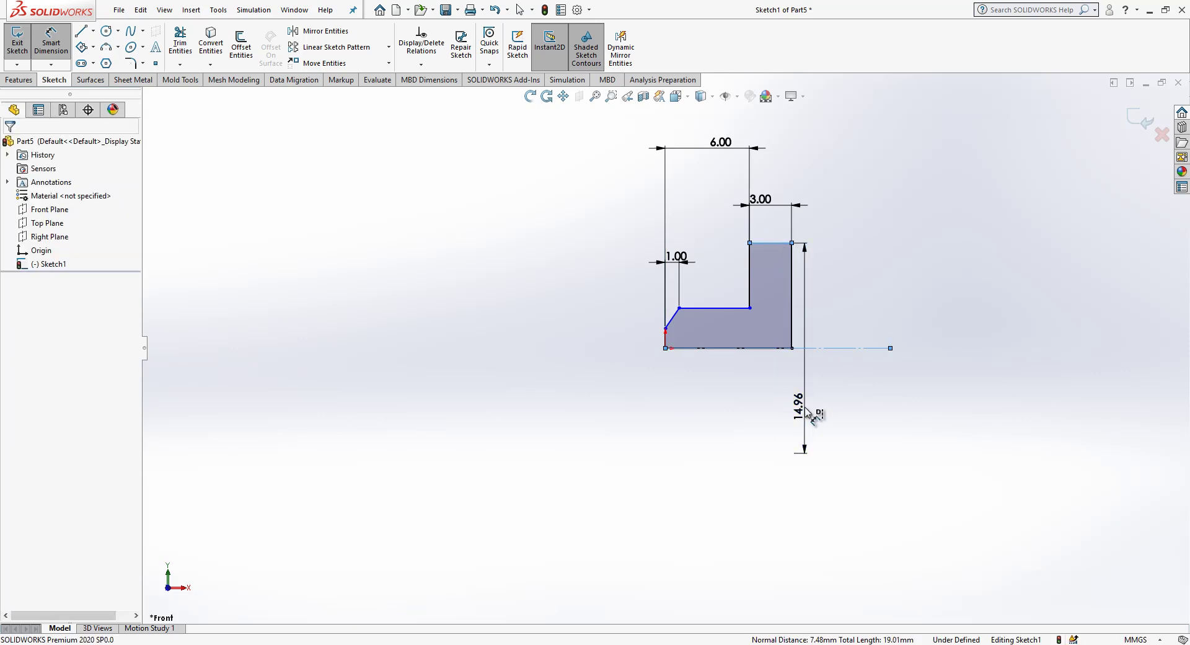
{"action": "type", "text": "8"}
{"action": "key", "text": "Return"}
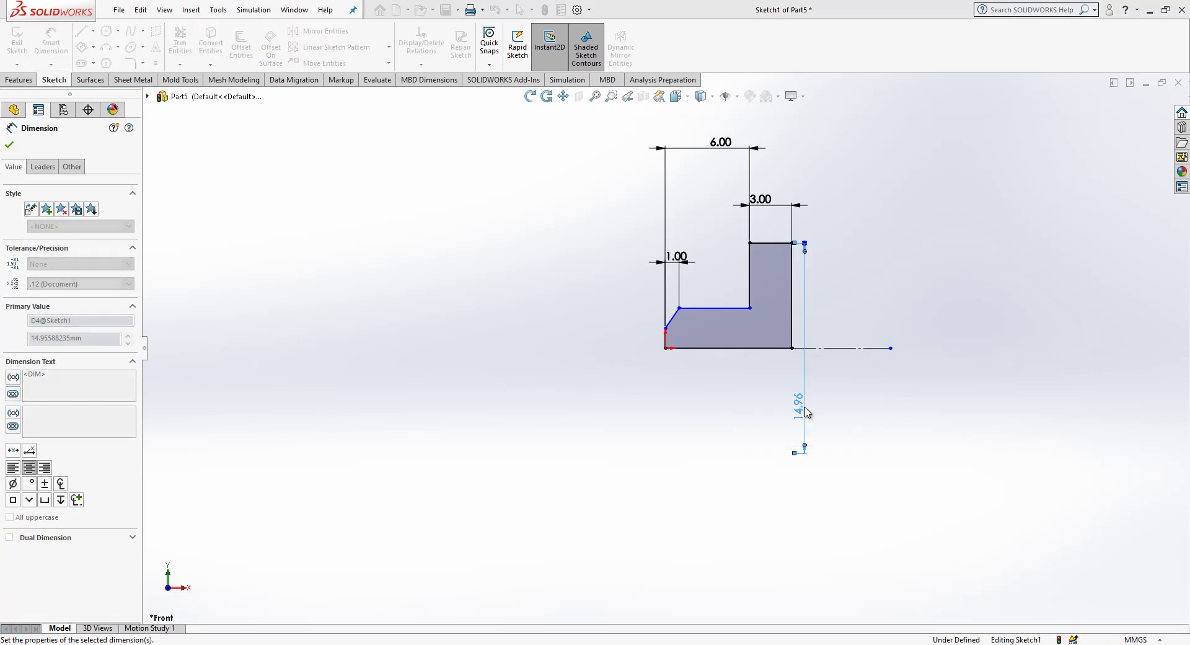
{"action": "left_click", "coordinate": [877, 444]}
Dimension the shoulder height to 2 mm from the centreline
{"action": "left_click", "coordinate": [709, 316]}
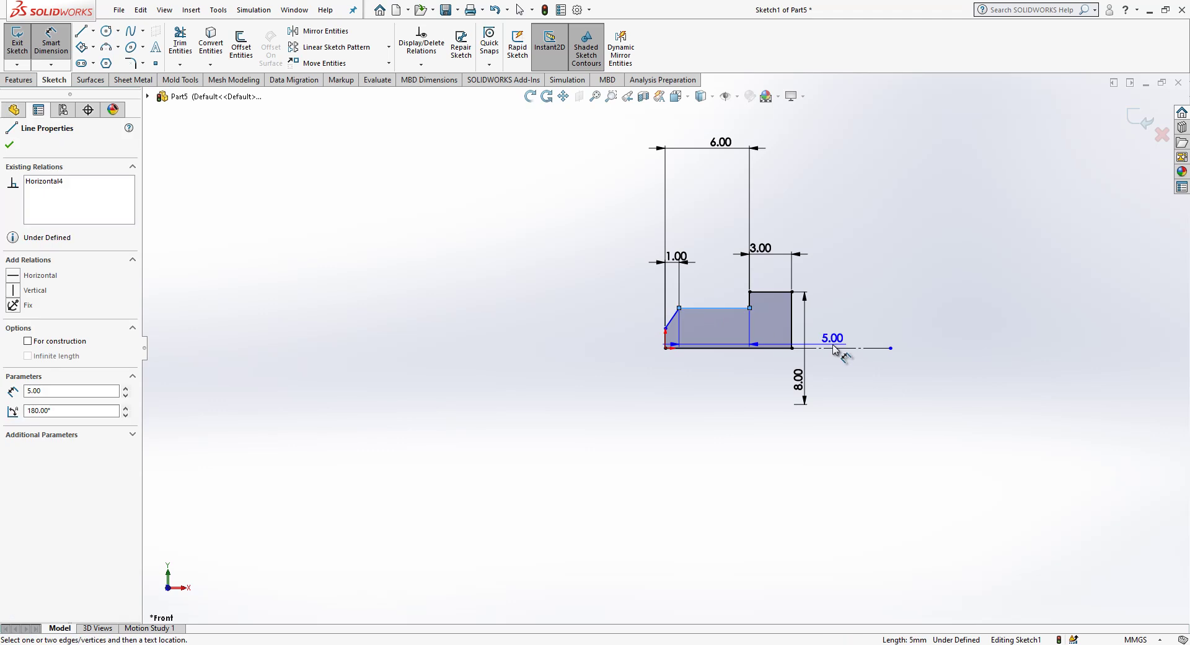
{"action": "left_click", "coordinate": [837, 347]}
{"action": "left_click", "coordinate": [606, 333]}
{"action": "left_click", "coordinate": [815, 349]}
{"action": "left_click", "coordinate": [711, 309]}
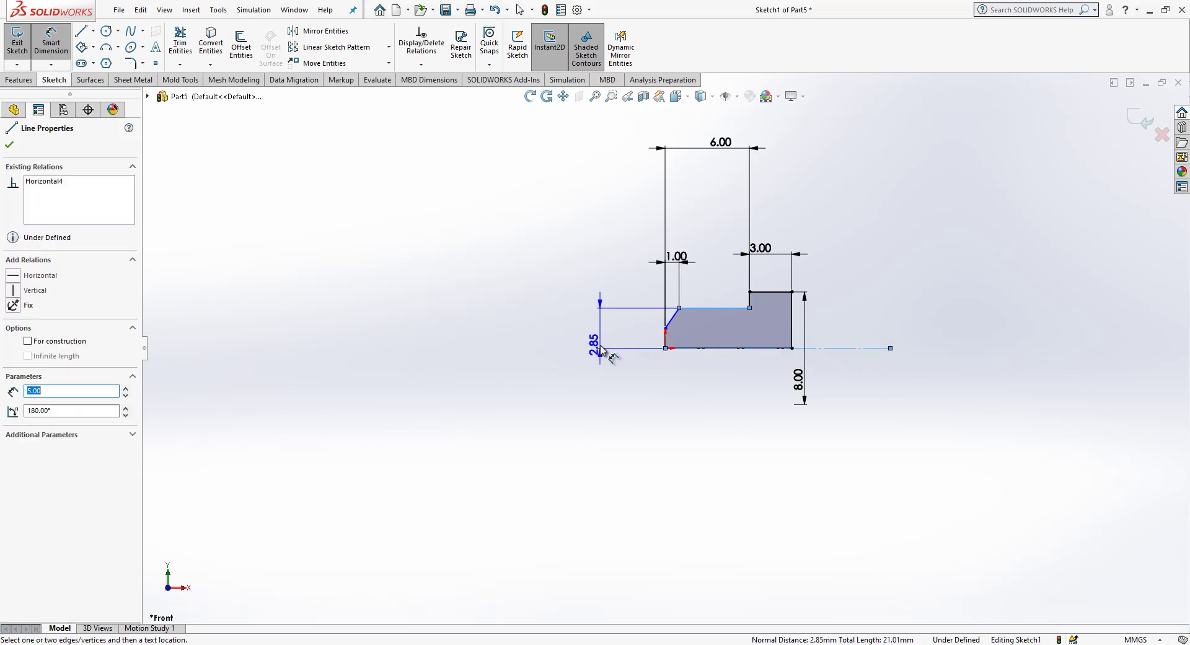
{"action": "left_click", "coordinate": [609, 358]}
{"action": "type", "text": "2"}
{"action": "key", "text": "Return"}
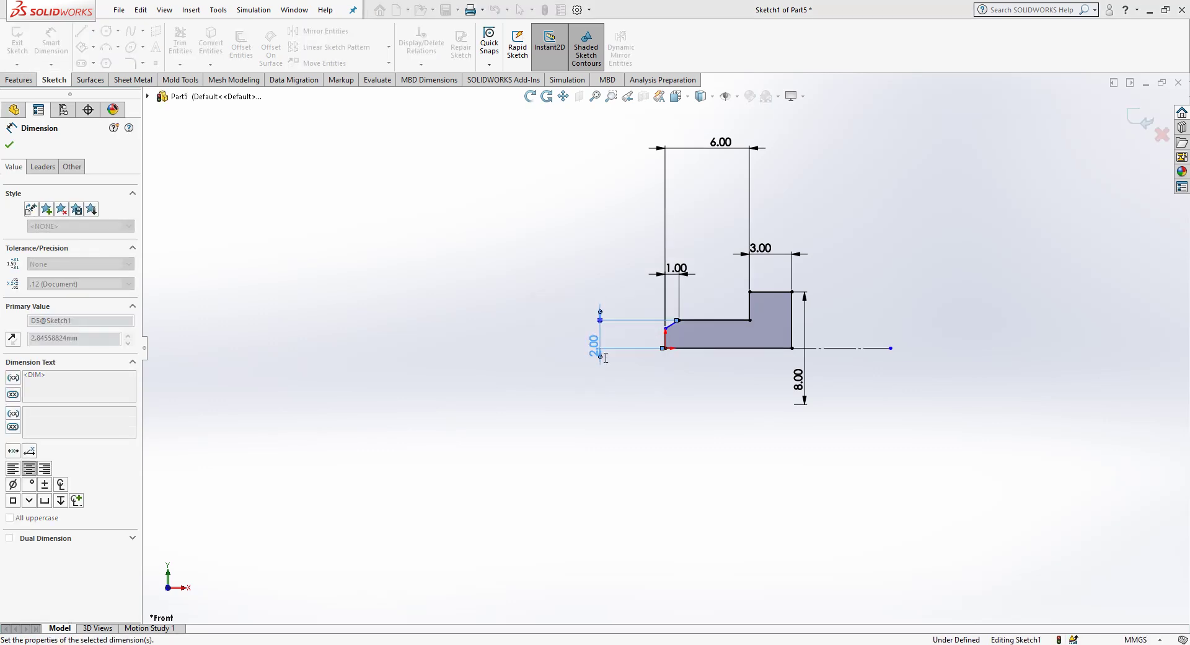
Set the corner angle to 30° and exit the fully defined sketch
{"action": "scroll", "coordinate": [627, 320], "scroll_direction": "down", "scroll_amount": 4}
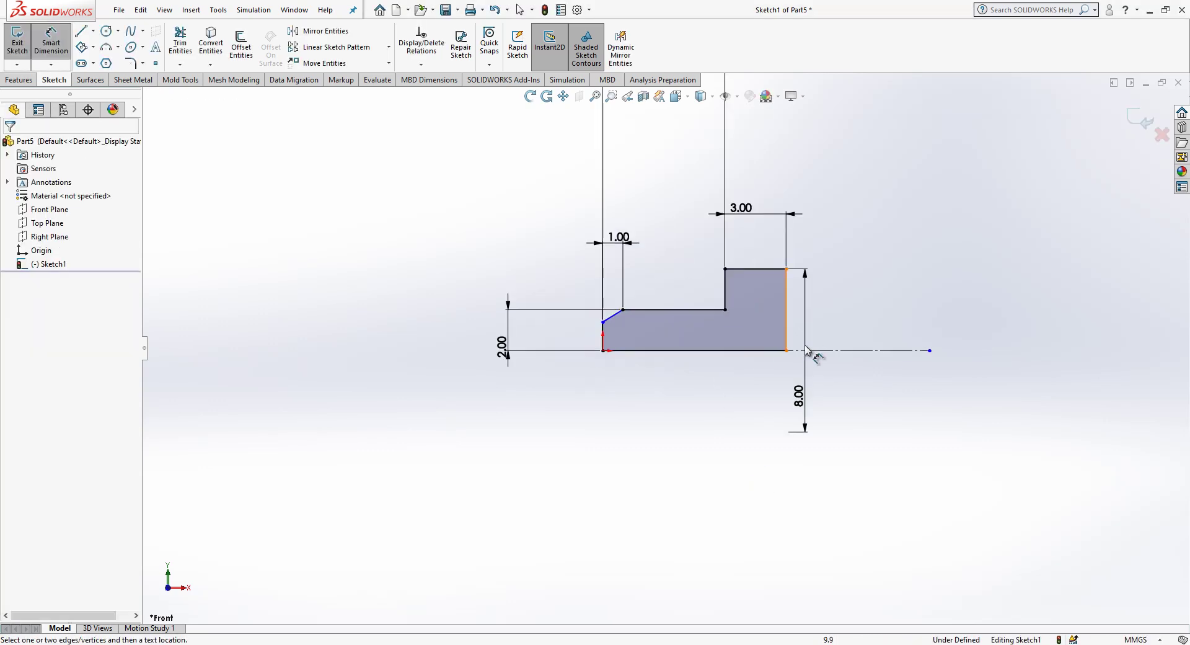
{"action": "left_click", "coordinate": [608, 318]}
{"action": "left_click", "coordinate": [603, 336]}
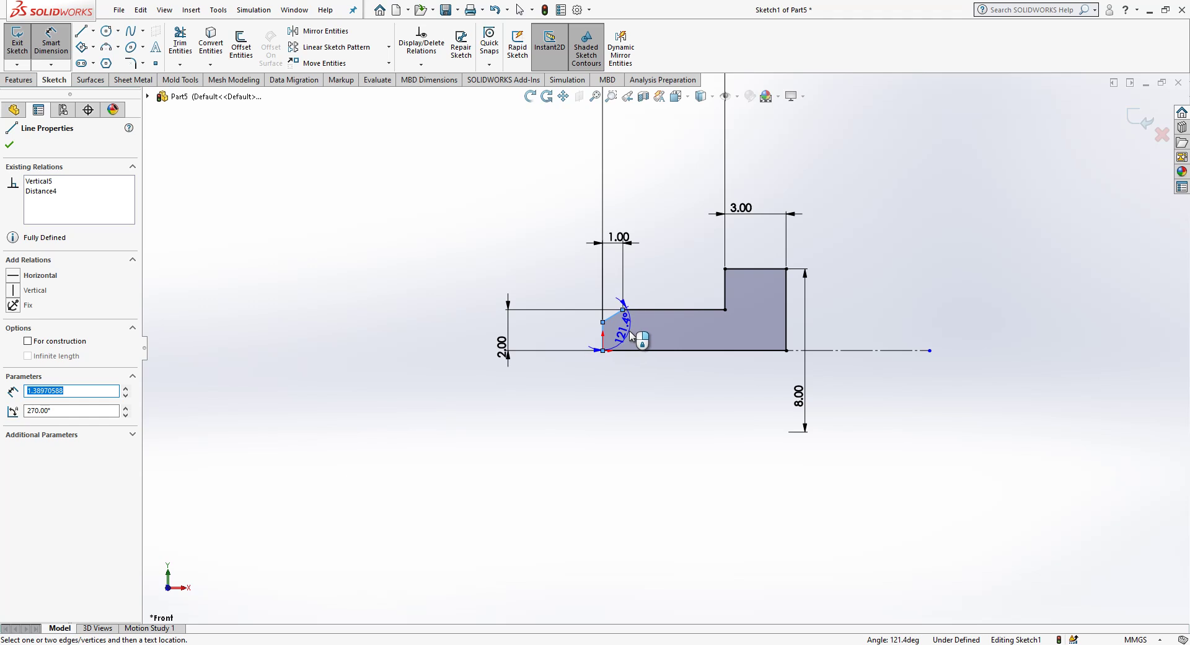
{"action": "key", "text": "Escape"}
{"action": "key", "text": "Escape"}
{"action": "left_click", "coordinate": [603, 330]}
{"action": "scroll", "coordinate": [621, 300], "scroll_direction": "down", "scroll_amount": 3}
{"action": "left_click", "coordinate": [627, 308]}
{"action": "type", "text": "60"}
{"action": "key", "text": "Return"}
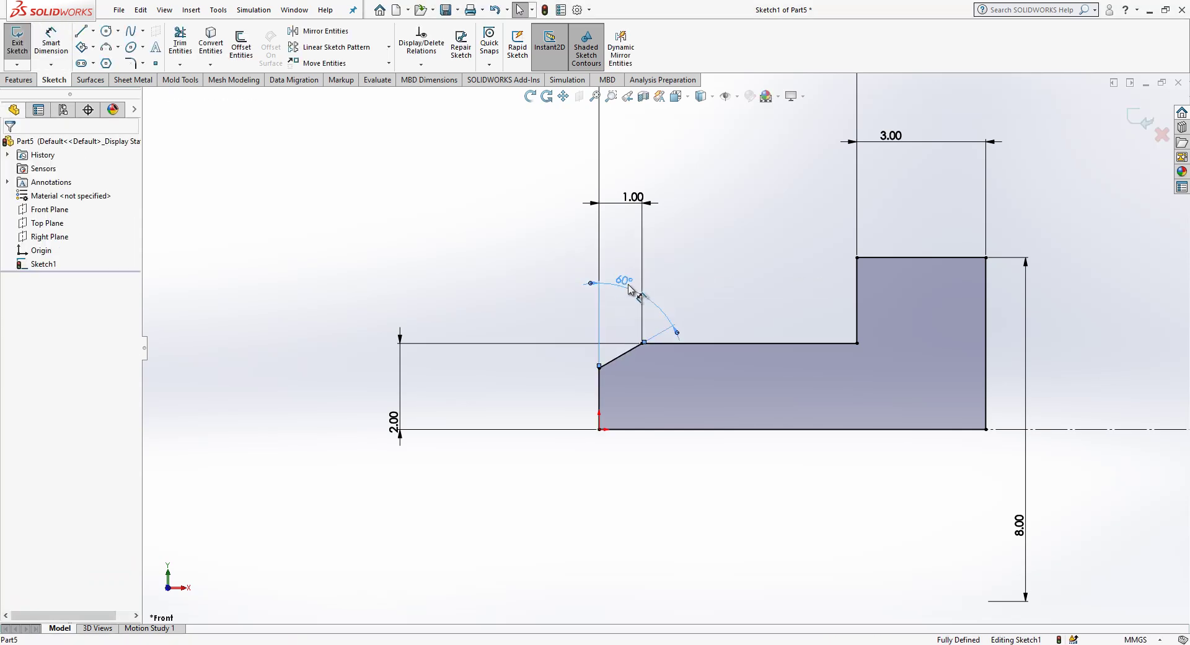
{"action": "key", "text": "Return"}
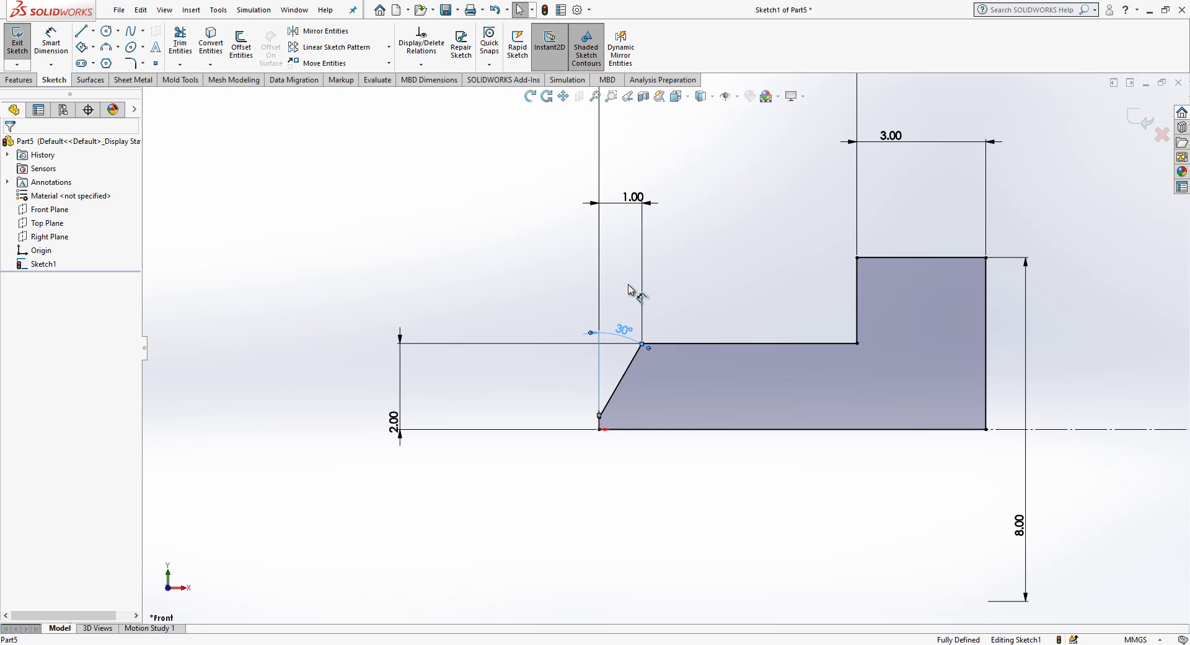
{"action": "key", "text": "f"}
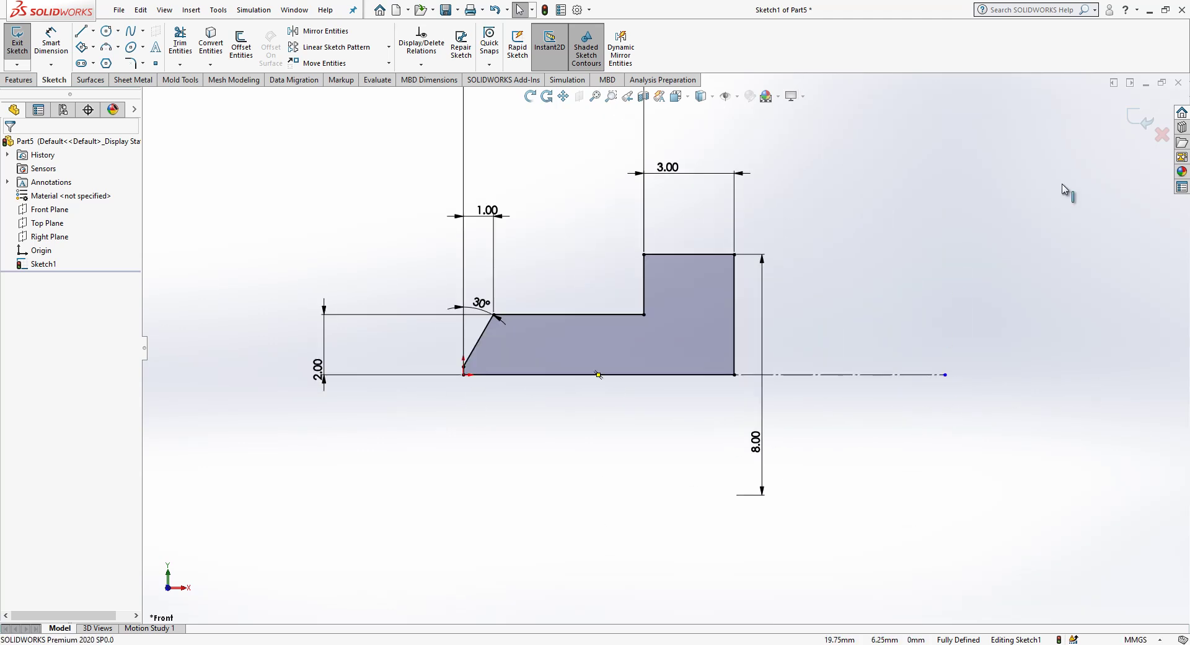
{"action": "left_click", "coordinate": [1144, 119]}
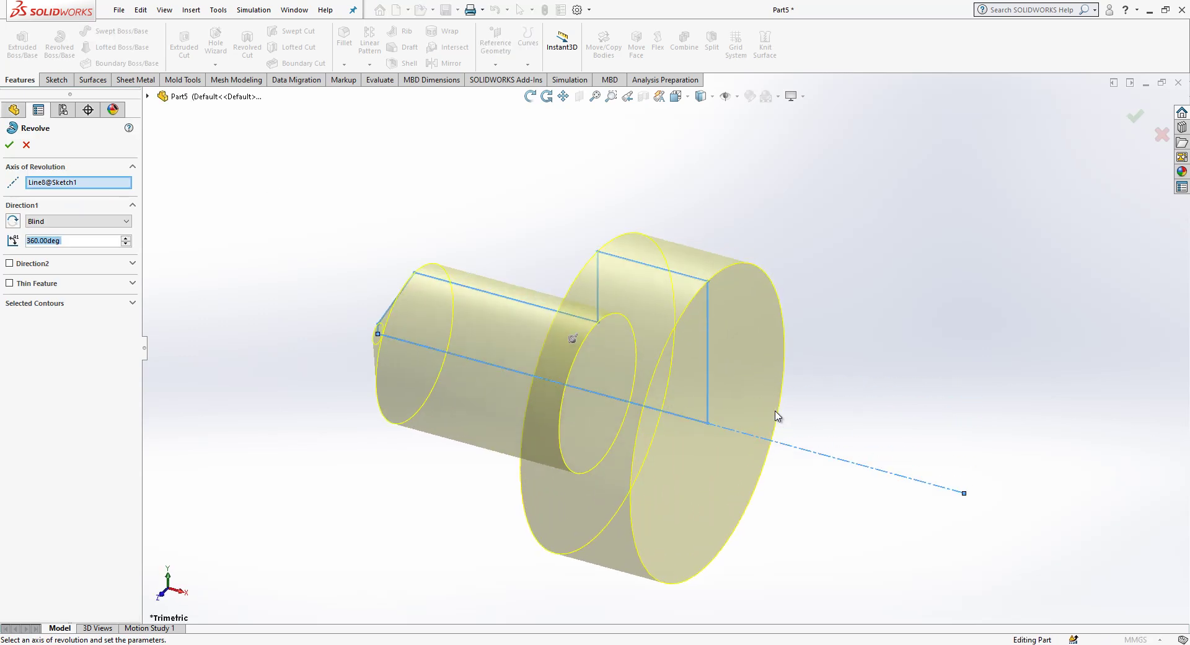
Revolve the profile into a solid and chamfer the large end face 0.25 mm at 45°
{"action": "key", "text": "Return"}
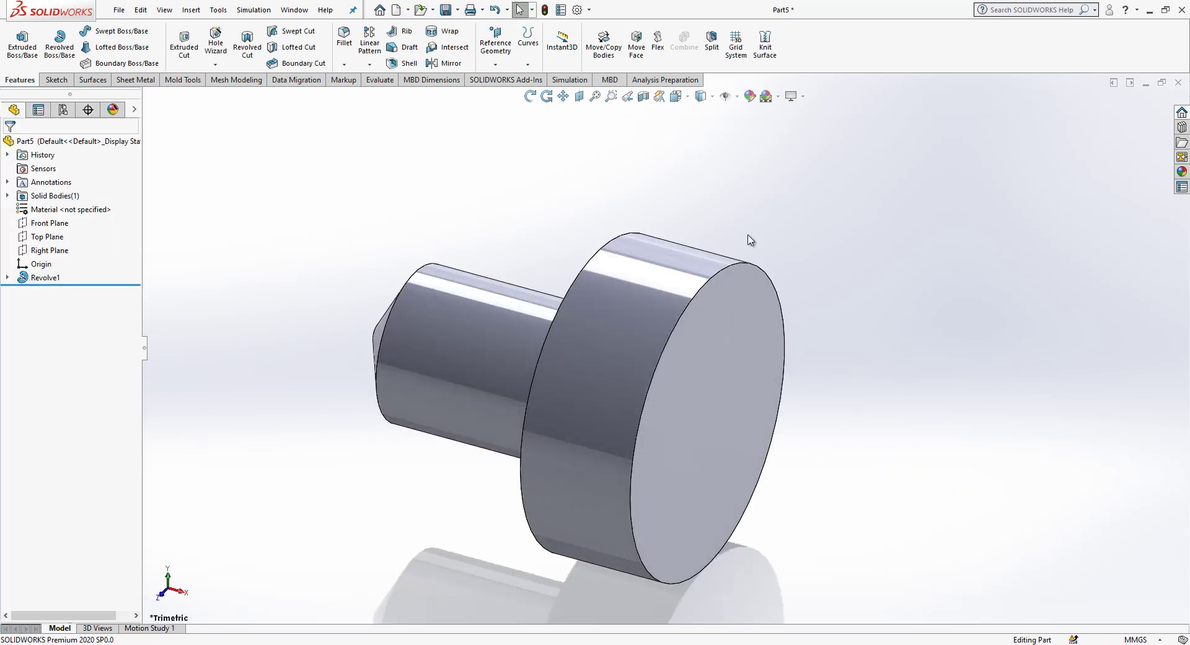
{"action": "left_click", "coordinate": [344, 65]}
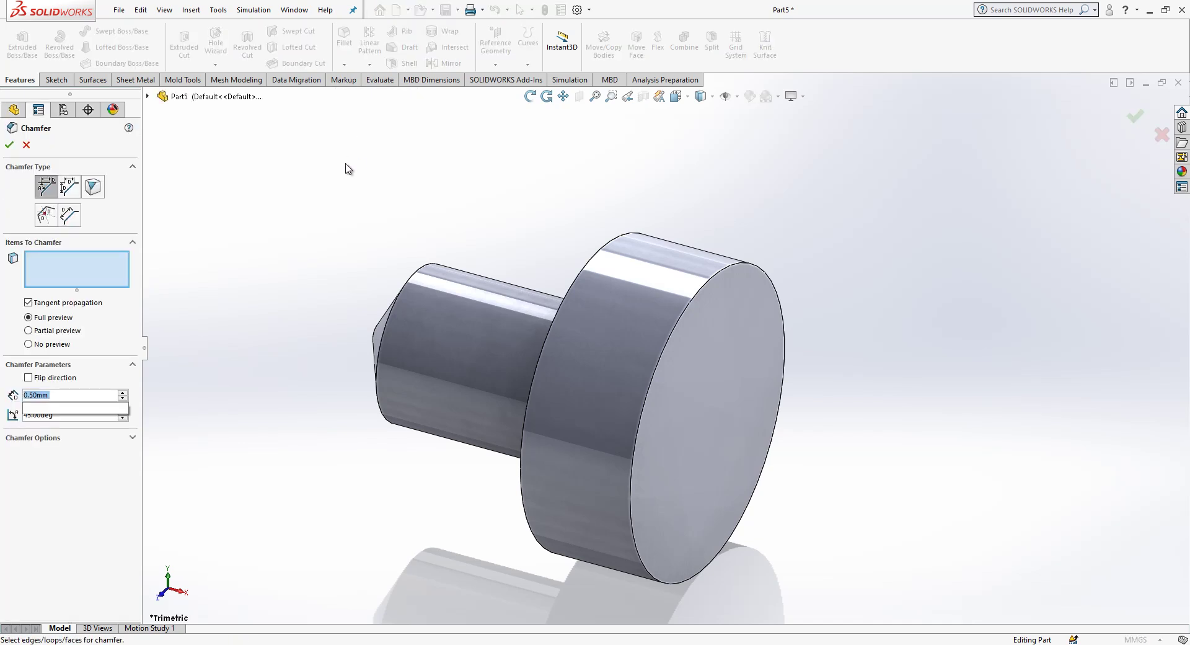
{"action": "type", "text": "0.25"}
{"action": "key", "text": "Return"}
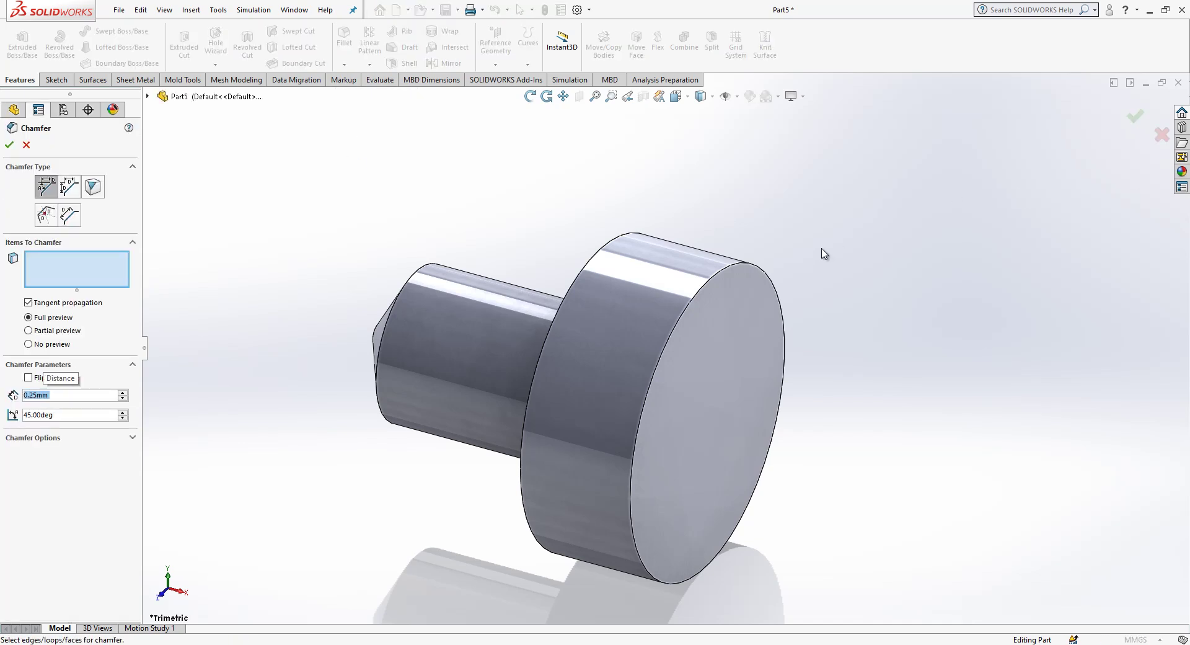
{"action": "left_click", "coordinate": [682, 287]}
{"action": "key", "text": "Return"}
{"action": "middle_click_drag", "start_coordinate": [702, 329], "coordinate": [674, 365]}
Start a sketch on the large end face, viewed Normal To
{"action": "left_click", "coordinate": [708, 325]}
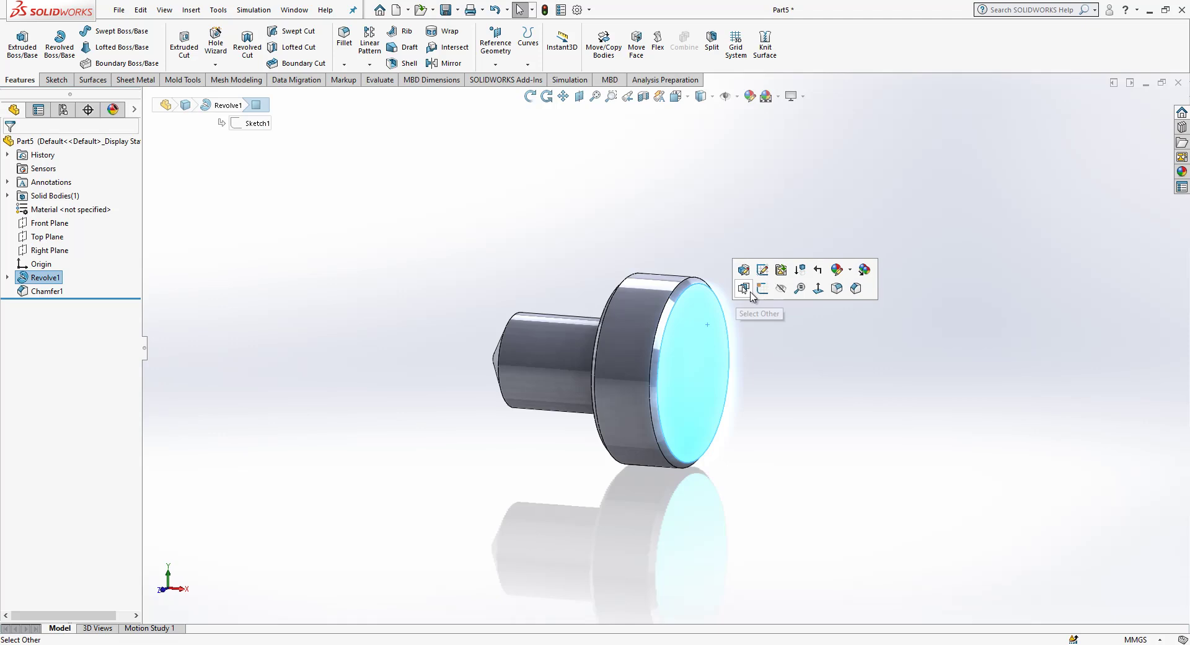
{"action": "left_click", "coordinate": [817, 289]}
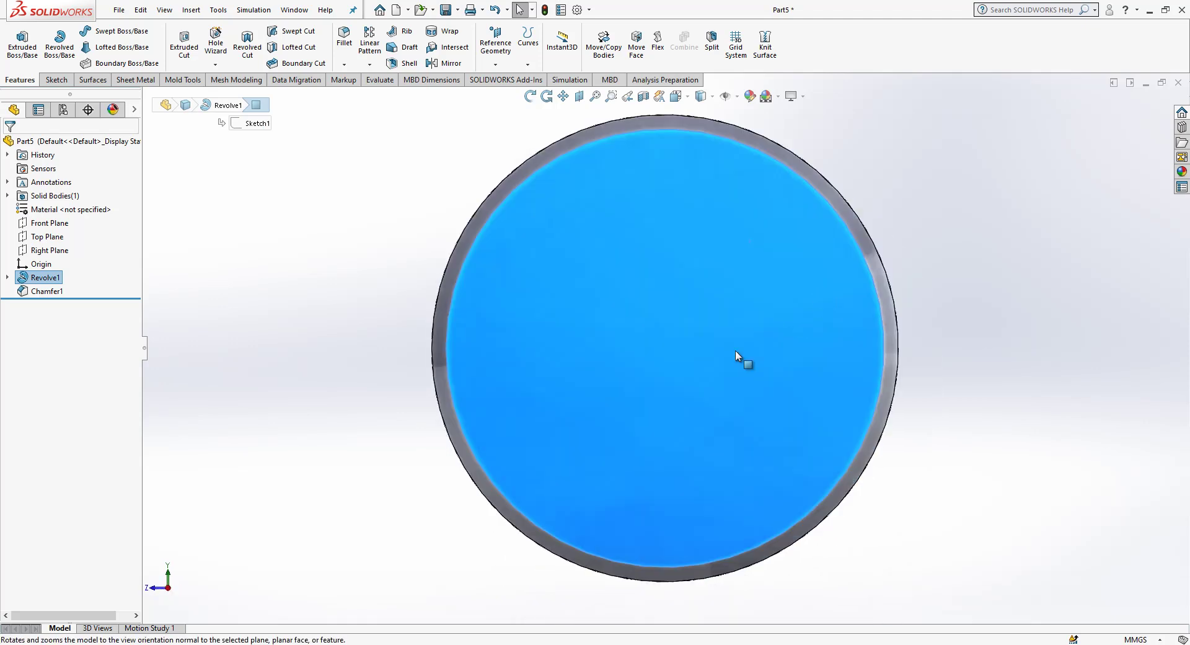
{"action": "key", "text": "Escape"}
{"action": "left_click", "coordinate": [736, 232]}
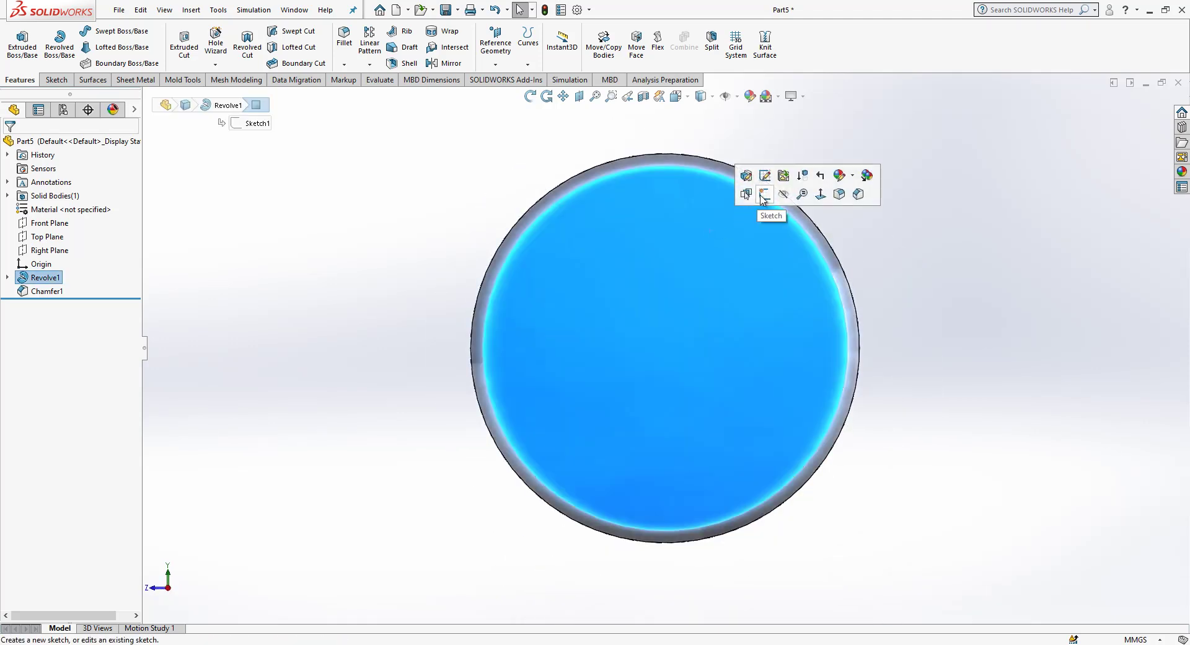
{"action": "left_click", "coordinate": [763, 194]}
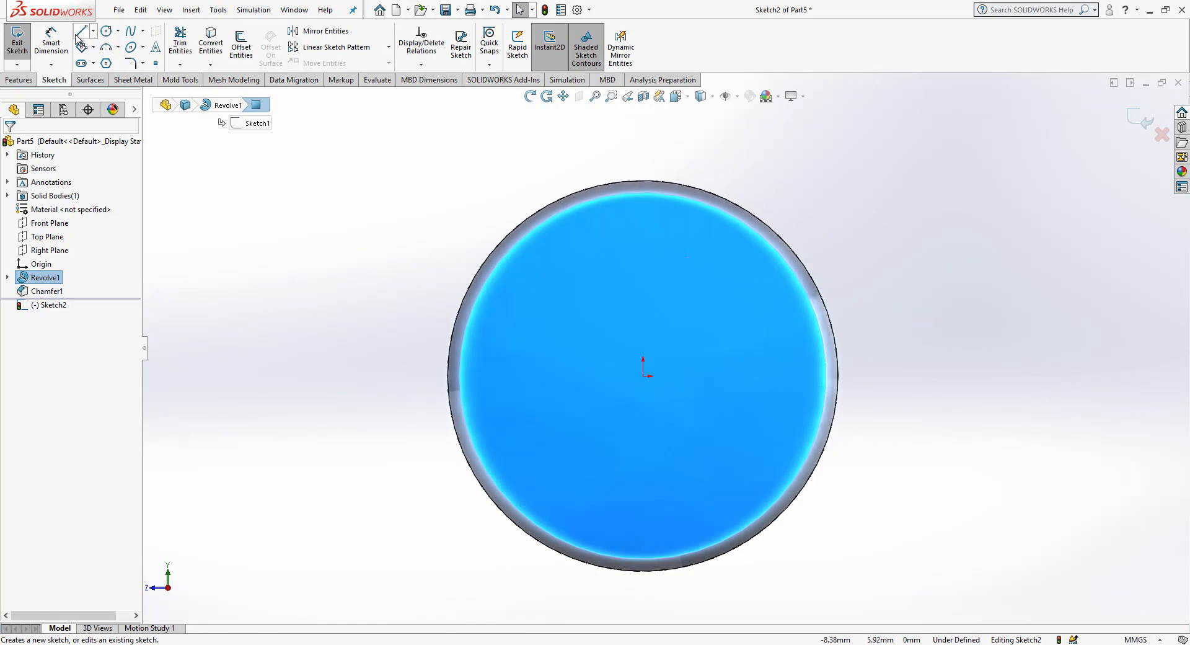
Draw a vertical construction line from the face centre to the top rim
{"action": "left_click", "coordinate": [80, 31]}
{"action": "left_click", "coordinate": [643, 376]}
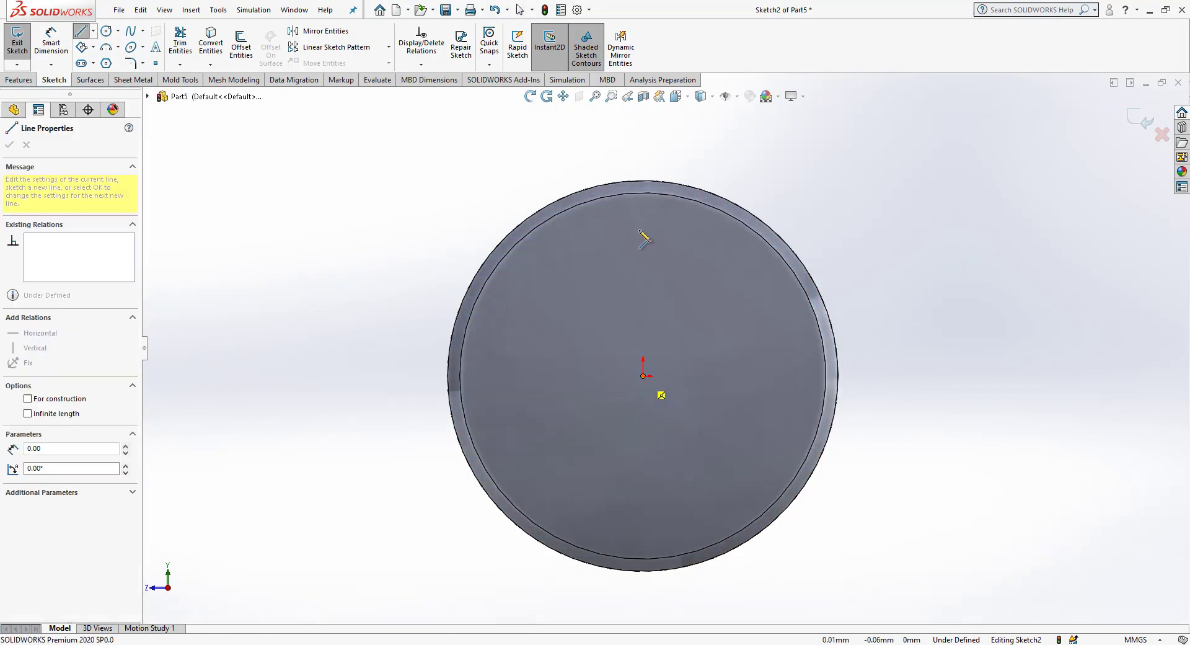
{"action": "left_click", "coordinate": [643, 181]}
{"action": "key", "text": "Escape"}
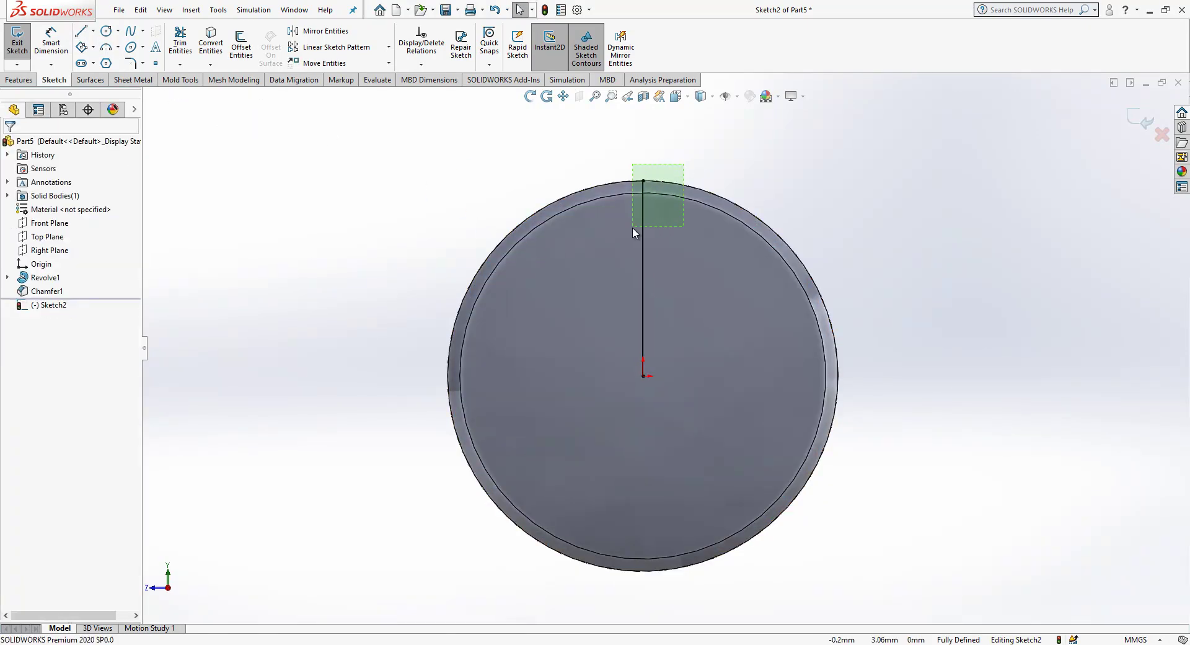
{"action": "left_click", "coordinate": [643, 214]}
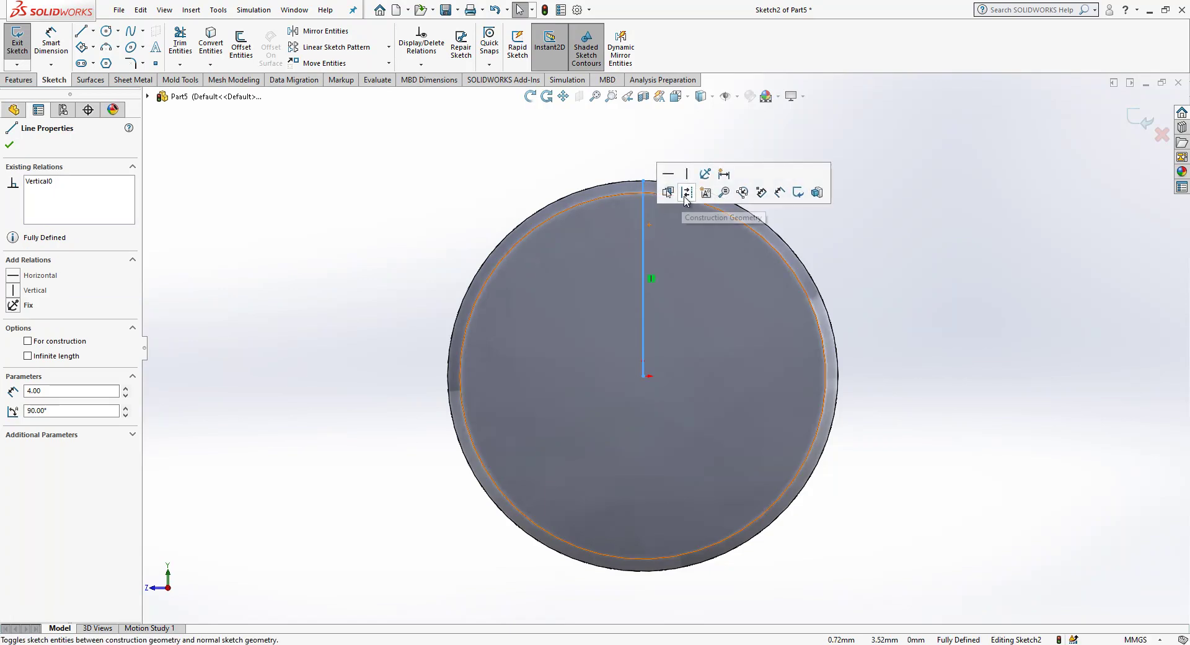
{"action": "left_click", "coordinate": [687, 192]}
Draw a closed three-line triangle straddling the top rim
{"action": "key", "text": "l"}
{"action": "left_click", "coordinate": [604, 166]}
{"action": "left_click", "coordinate": [643, 213]}
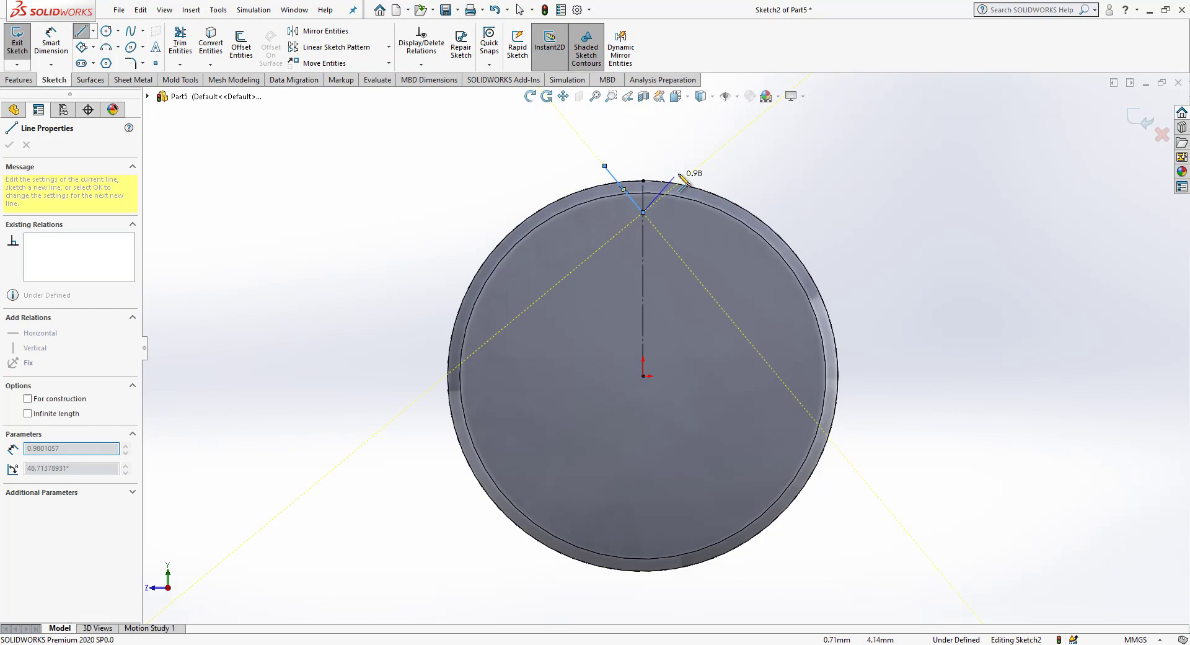
{"action": "left_click", "coordinate": [699, 167]}
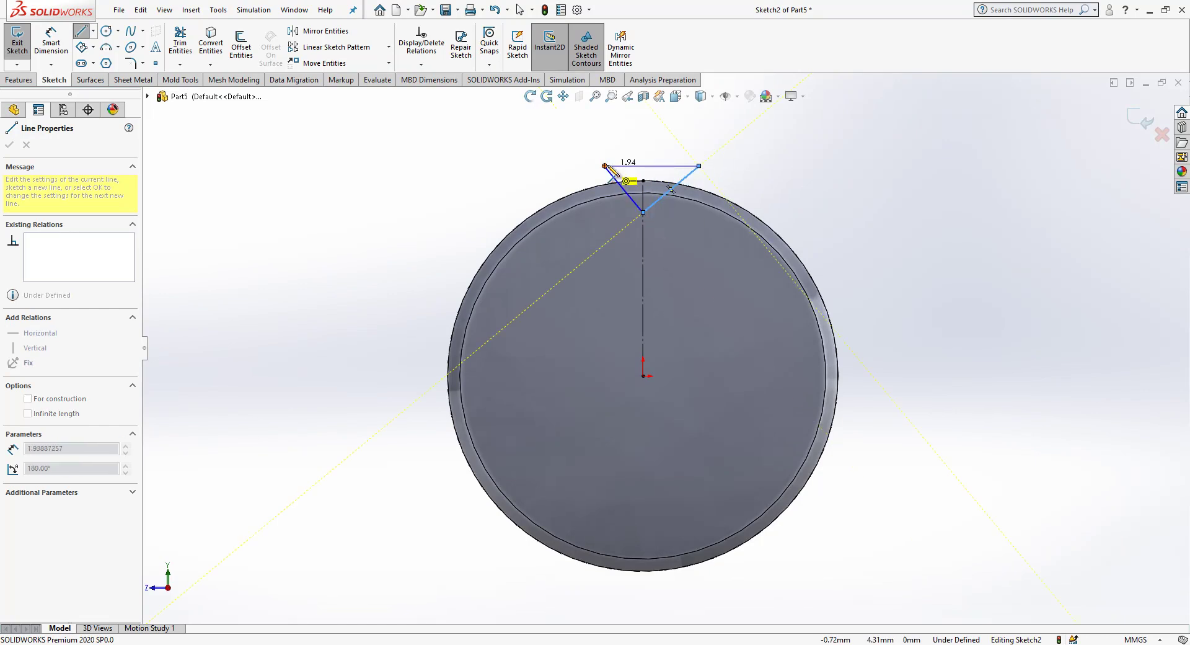
{"action": "left_click", "coordinate": [605, 165]}
{"action": "key", "text": "Escape"}
{"action": "scroll", "coordinate": [676, 196], "scroll_direction": "down", "scroll_amount": 3}
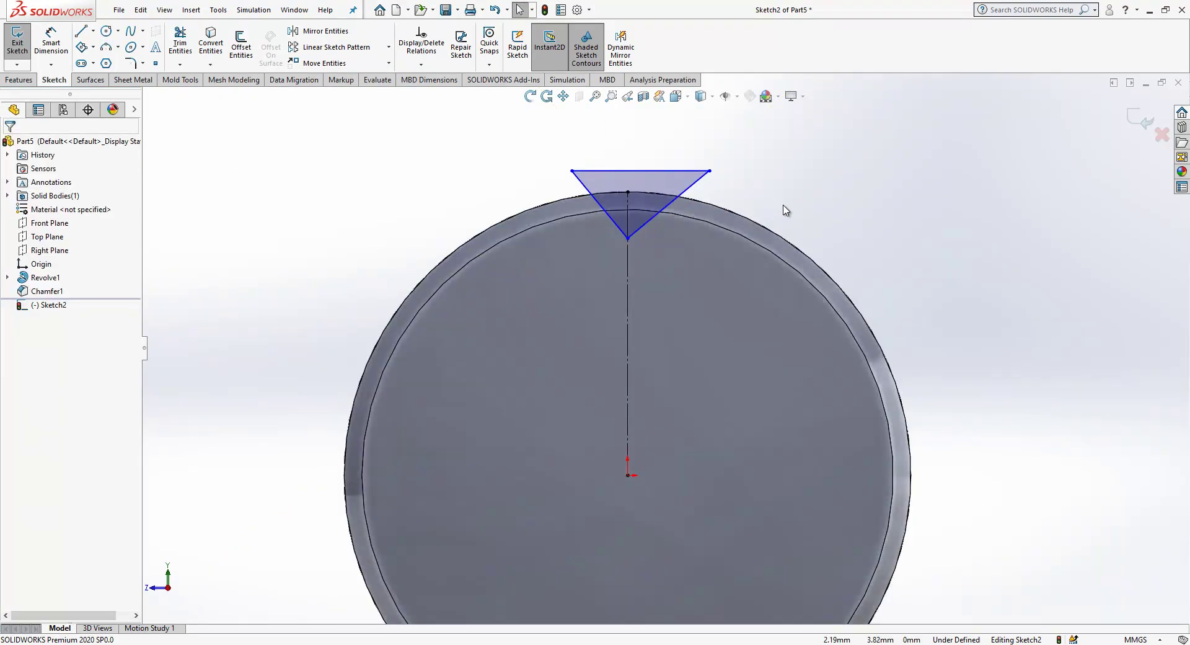
{"action": "left_click_drag", "start_coordinate": [554, 224], "coordinate": [554, 225]}
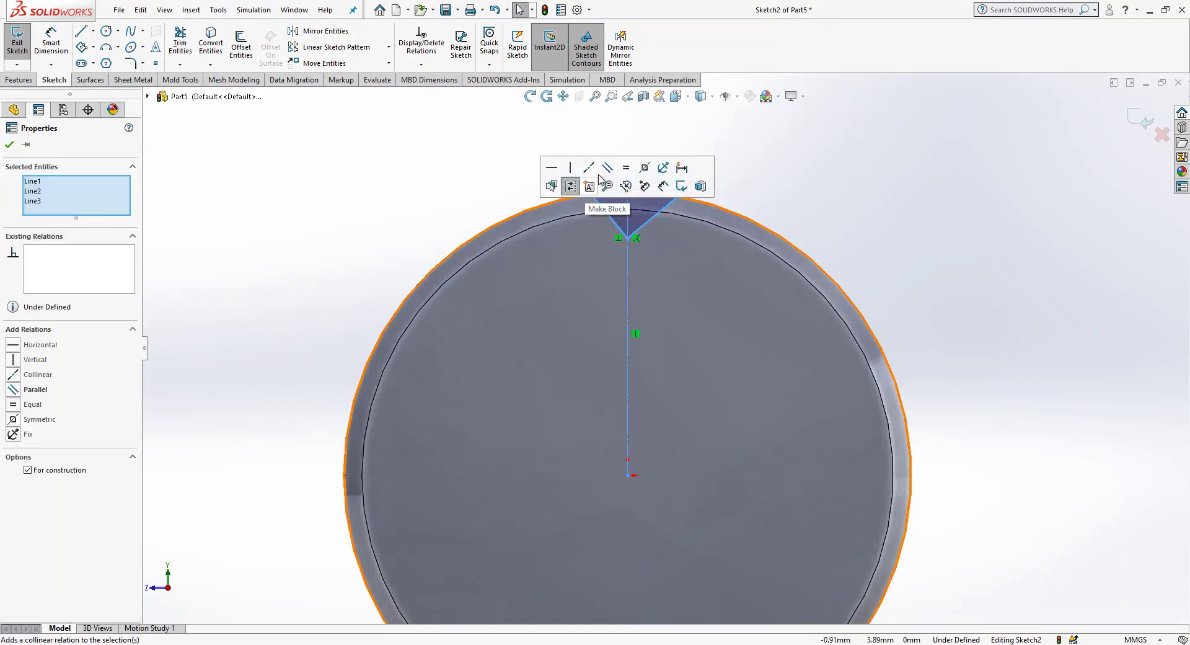
{"action": "left_click", "coordinate": [653, 164]}
Check the triangle's 90° angle, drag its corners onto the rim to enlarge it, and exit the sketch
{"action": "left_click", "coordinate": [66, 41]}
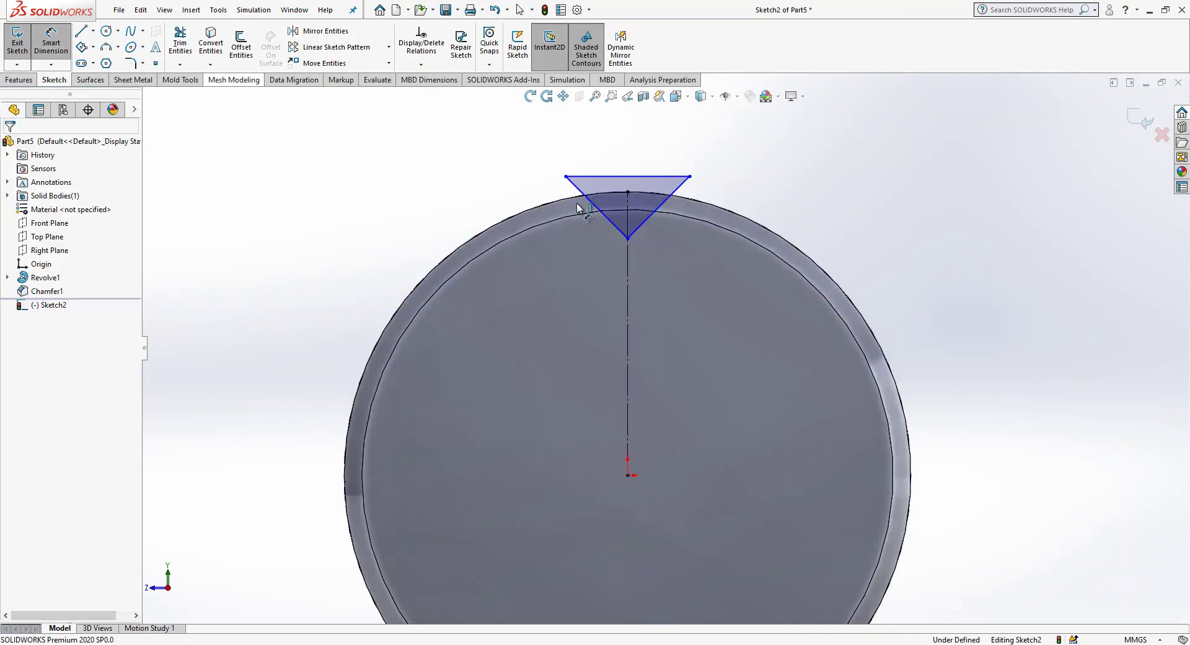
{"action": "left_click", "coordinate": [617, 234]}
{"action": "left_click", "coordinate": [651, 215]}
{"action": "left_click", "coordinate": [645, 154]}
{"action": "key", "text": "Escape"}
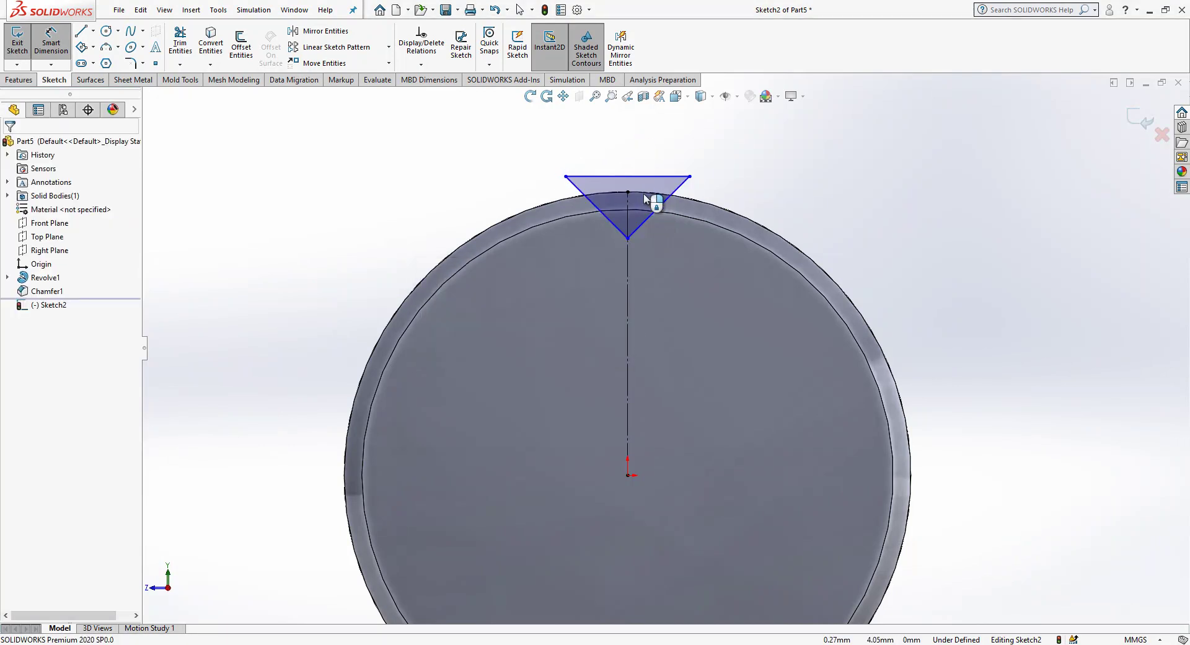
{"action": "key", "text": "Escape"}
{"action": "left_click_drag", "start_coordinate": [627, 245], "coordinate": [635, 215]}
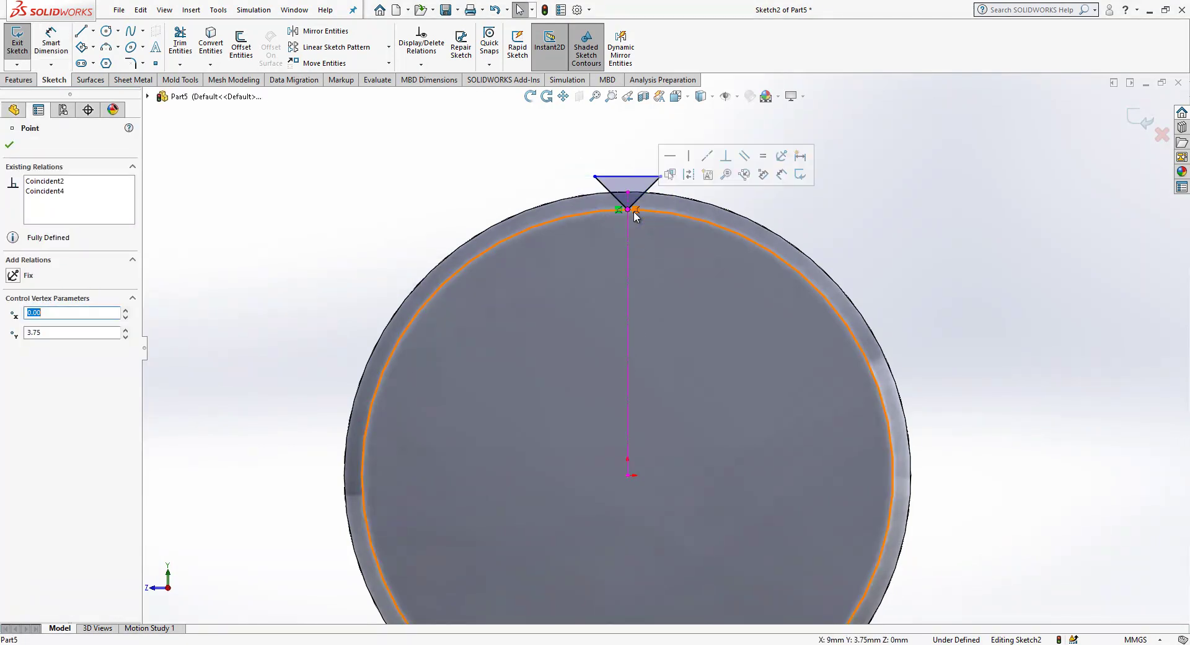
{"action": "left_click_drag", "start_coordinate": [594, 178], "coordinate": [568, 149]}
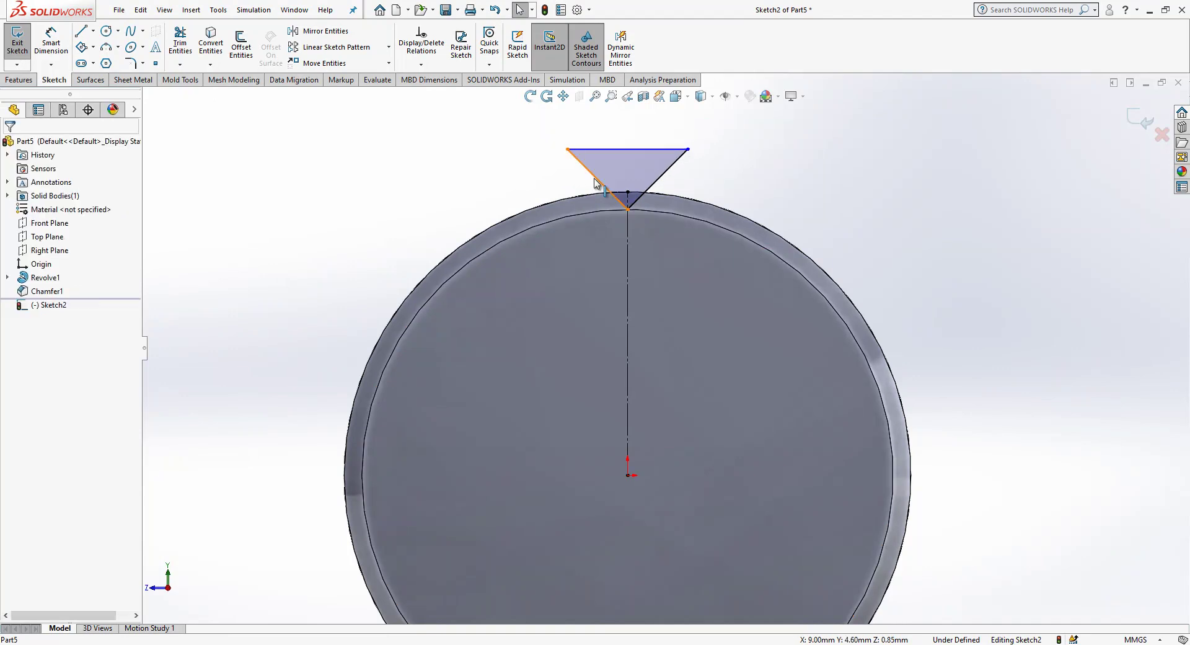
{"action": "scroll", "coordinate": [604, 185], "scroll_direction": "up", "scroll_amount": 4}
{"action": "left_click", "coordinate": [1131, 118]}
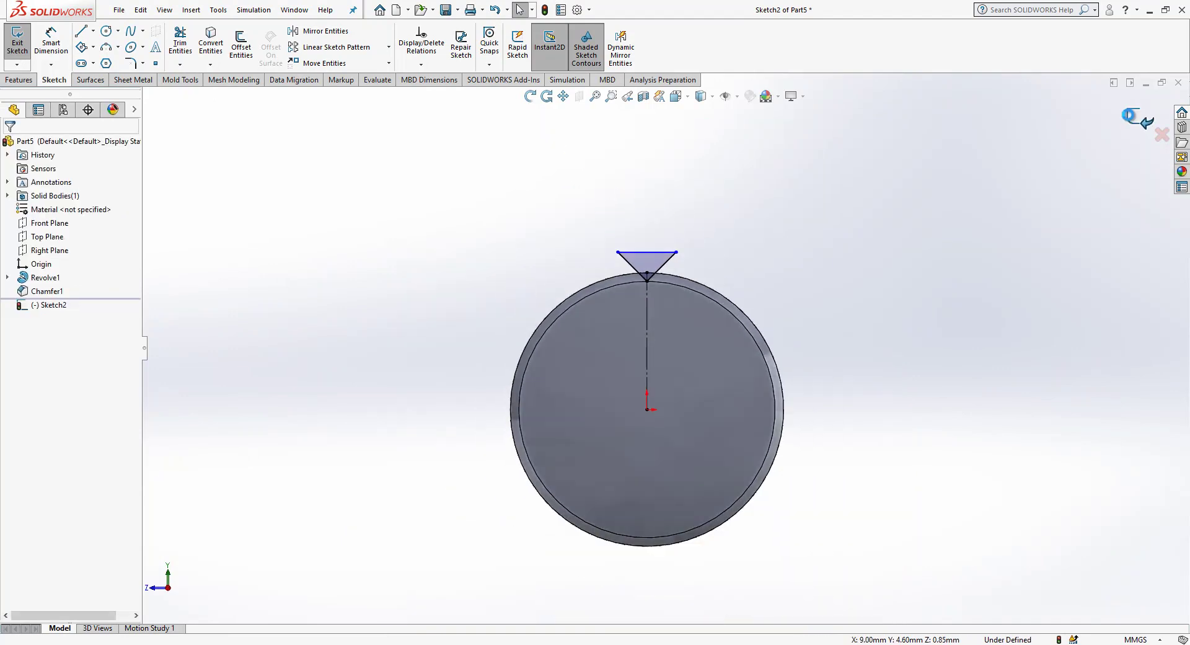
{"action": "middle_click_drag", "start_coordinate": [733, 329], "coordinate": [688, 362]}
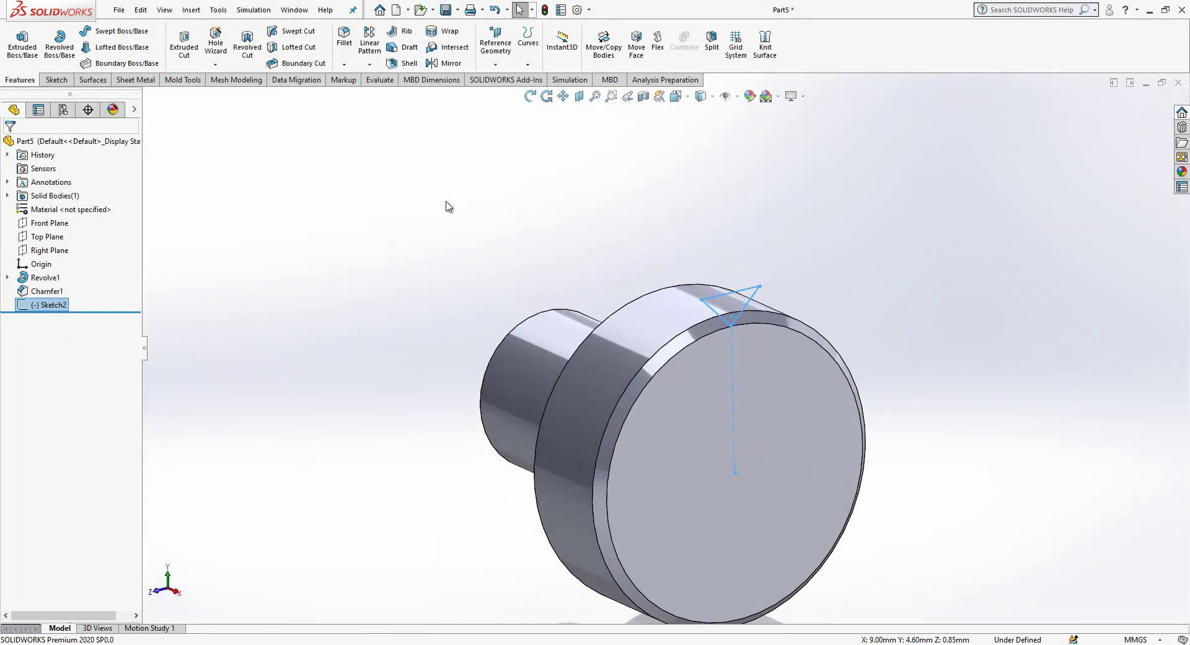
Extruded Cut the triangle sketch Up To Surface on the flange face
{"action": "left_click", "coordinate": [186, 53]}
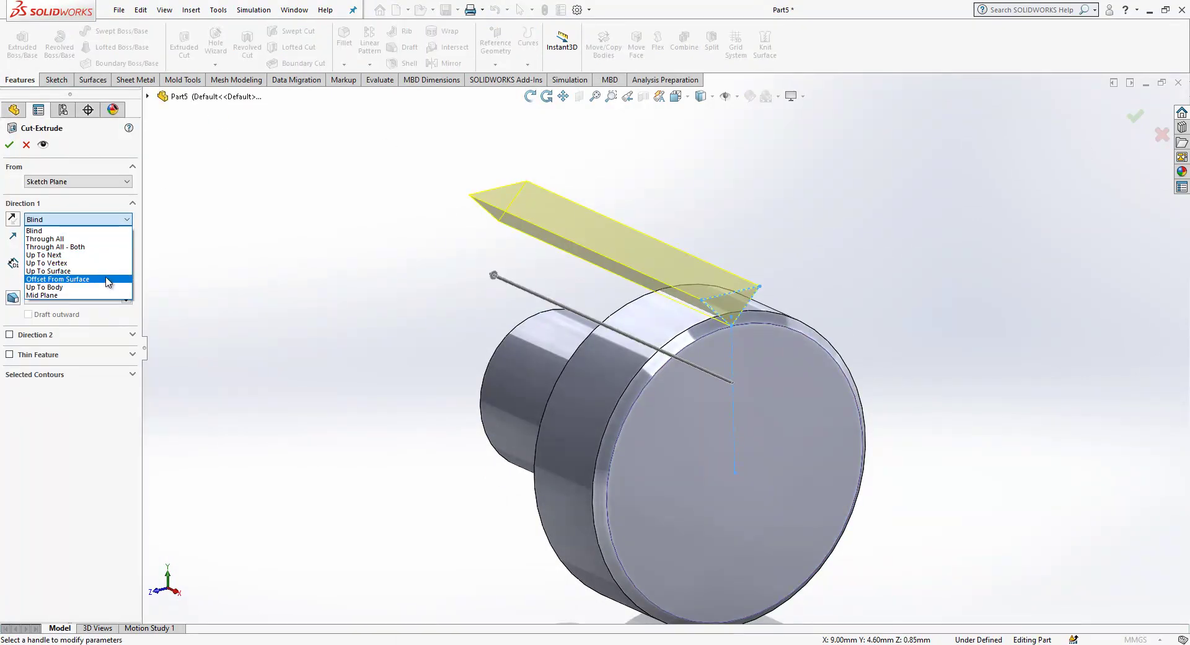
{"action": "left_click", "coordinate": [106, 267]}
{"action": "middle_click_drag", "start_coordinate": [600, 313], "coordinate": [552, 345]}
{"action": "left_click", "coordinate": [692, 324]}
{"action": "right_click", "coordinate": [681, 318]}
{"action": "scroll", "coordinate": [545, 344], "scroll_direction": "up", "scroll_amount": 1}
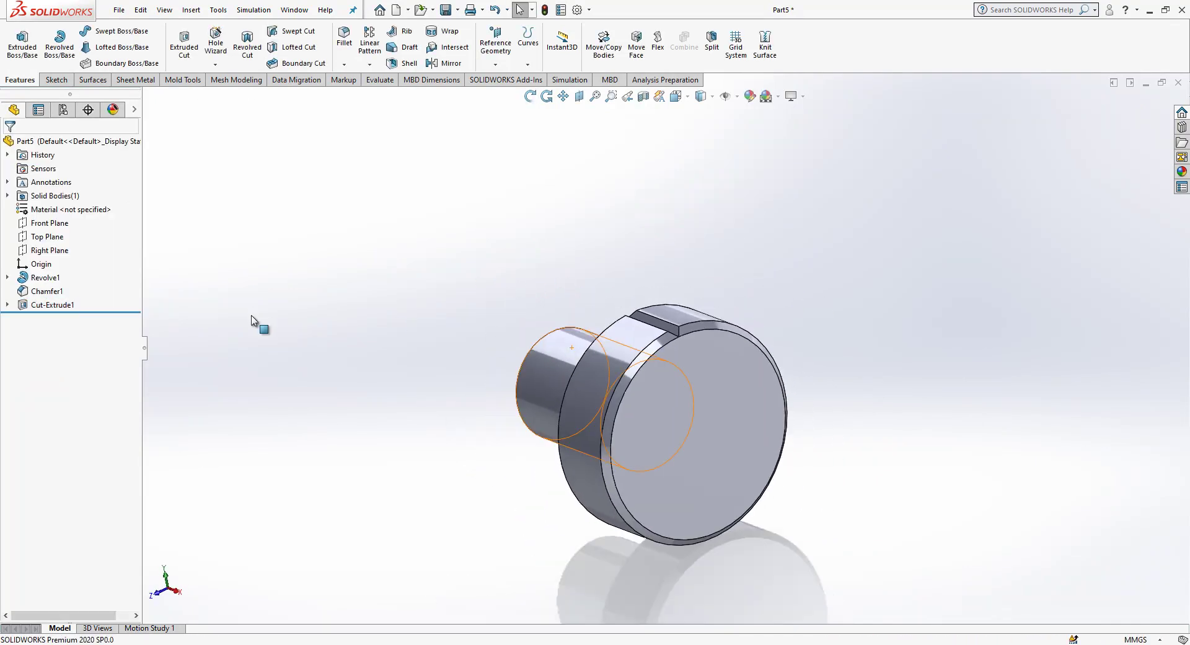
Start a Circular Pattern of the cut around the disc's circular edge
{"action": "left_click", "coordinate": [43, 309]}
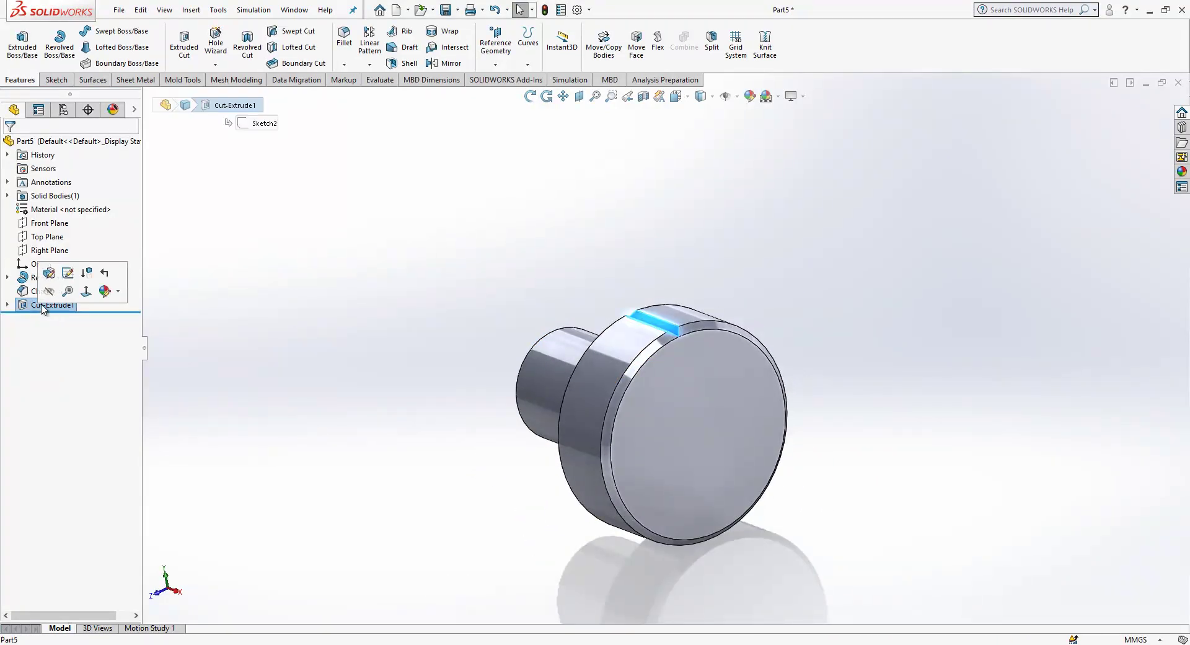
{"action": "left_click", "coordinate": [370, 64]}
{"action": "left_click", "coordinate": [390, 94]}
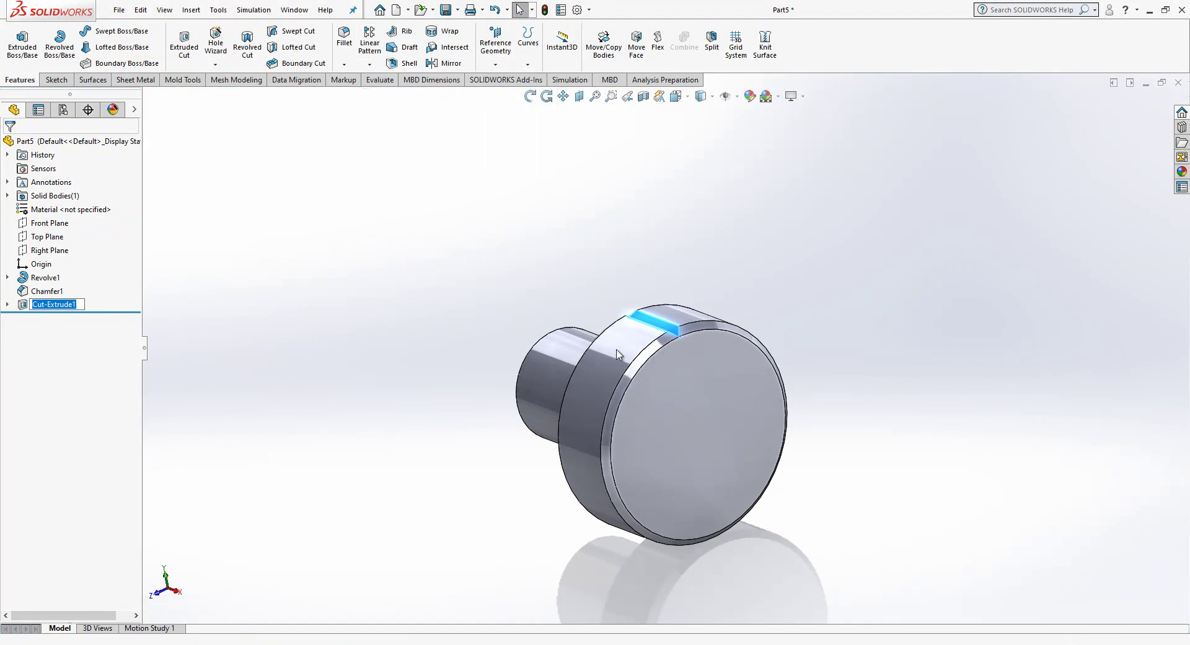
{"action": "left_click", "coordinate": [640, 358]}
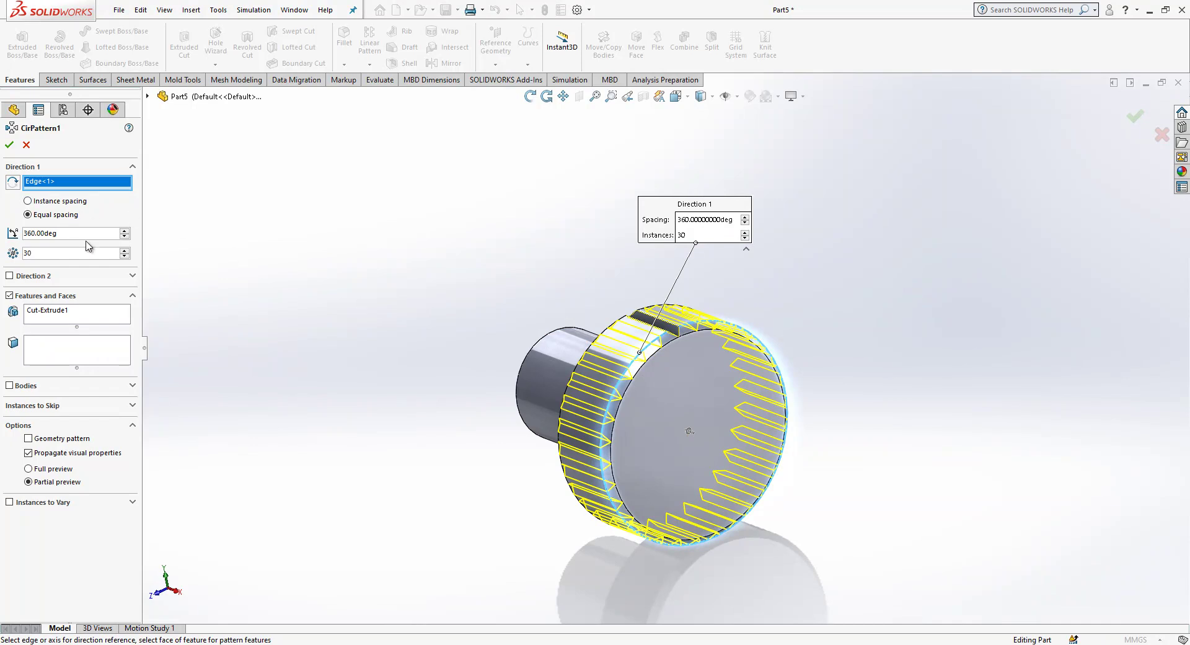
Pattern the groove 60 times, then edit CirPattern1 down to 50 instances
{"action": "type", "text": "60"}
{"action": "key", "text": "Return"}
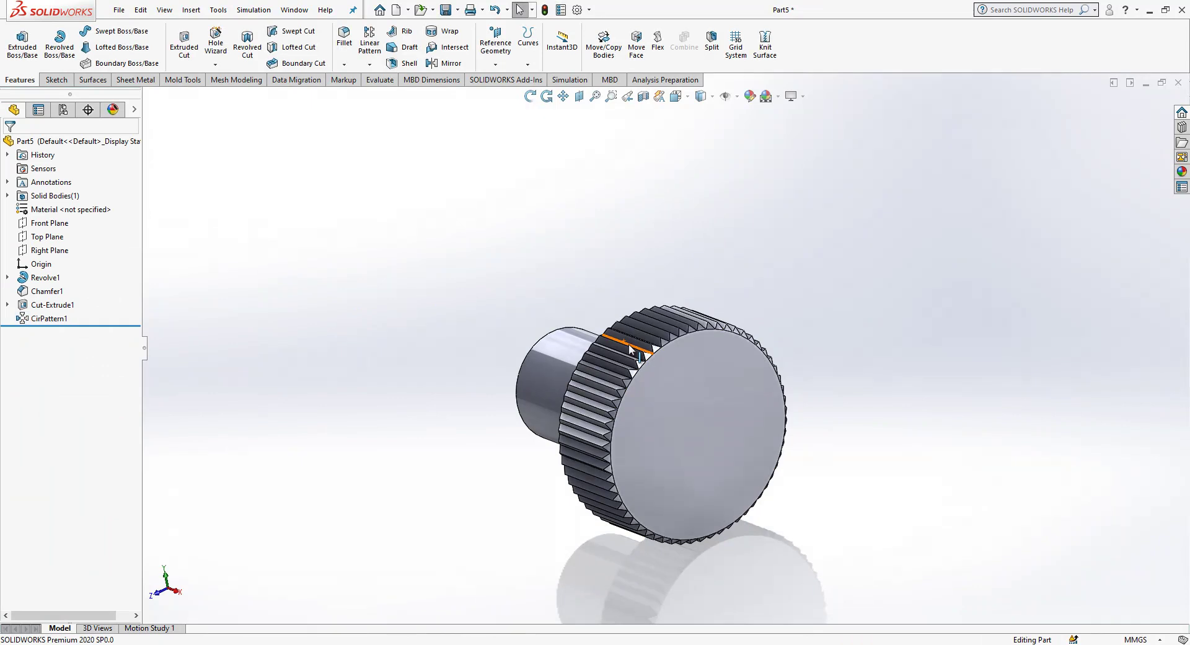
{"action": "scroll", "coordinate": [638, 351], "scroll_direction": "down", "scroll_amount": 5}
{"action": "scroll", "coordinate": [666, 420], "scroll_direction": "up", "scroll_amount": 5}
{"action": "left_click", "coordinate": [49, 318]}
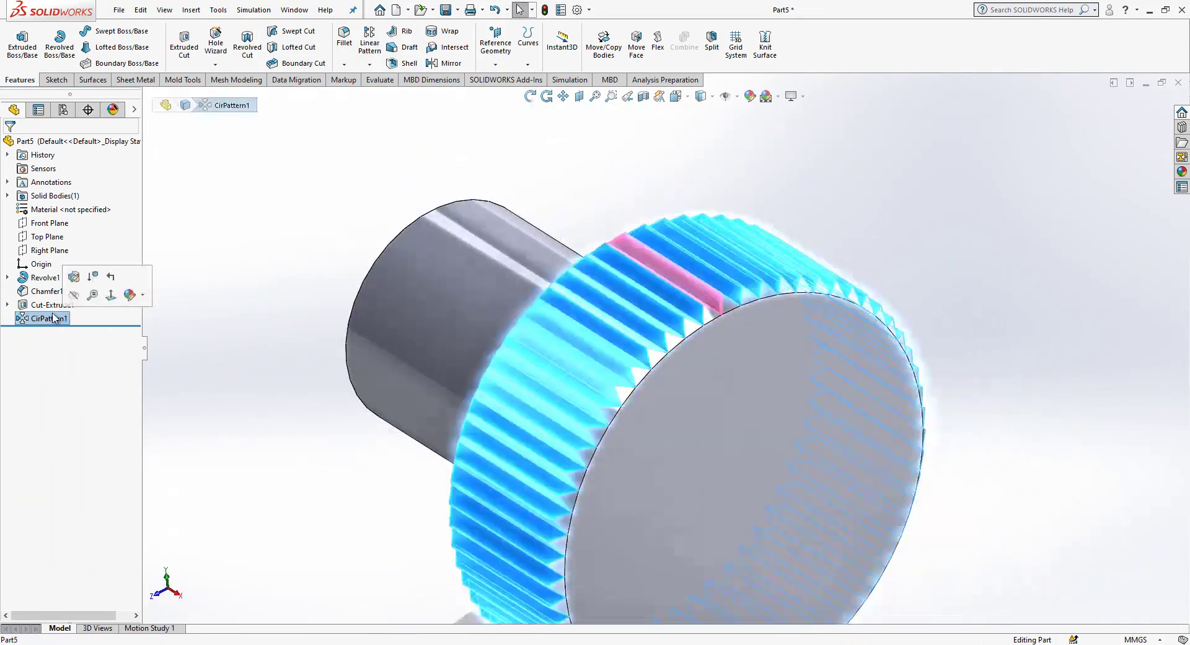
{"action": "left_click", "coordinate": [70, 279]}
{"action": "left_click_drag", "start_coordinate": [47, 253], "coordinate": [0, 254]}
{"action": "type", "text": "4"}
{"action": "key", "text": "BackSpace"}
{"action": "type", "text": "50"}
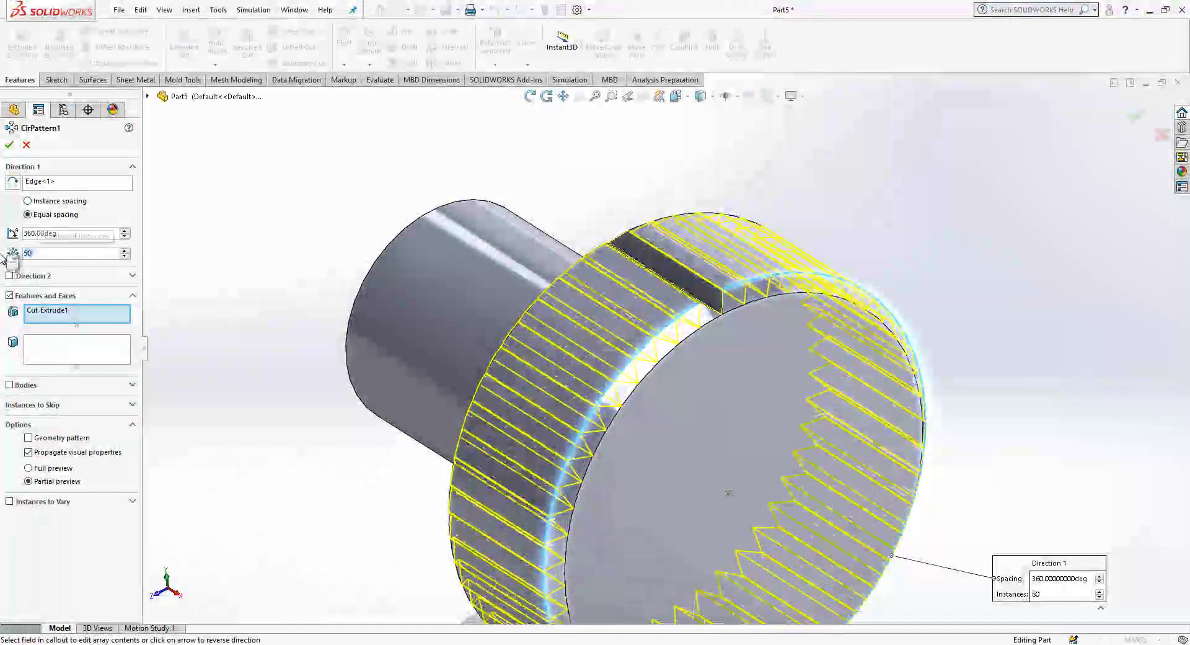
{"action": "key", "text": "Return"}
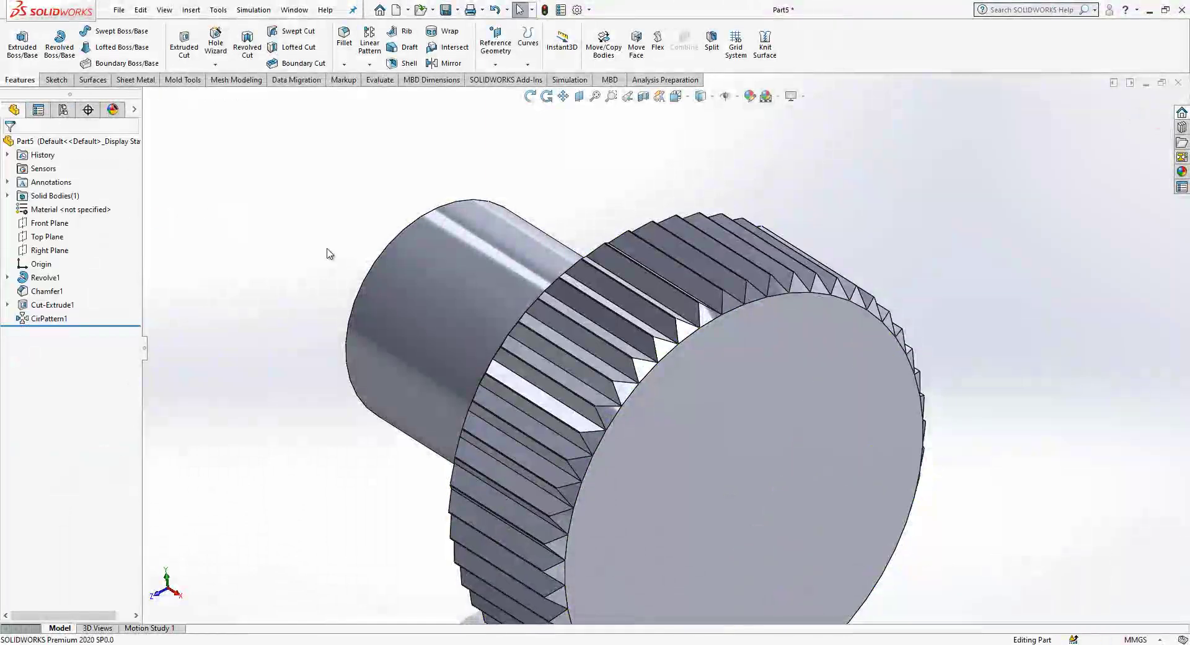
Inspect the knurled rim from a left-front view and open the Insert menu
{"action": "scroll", "coordinate": [733, 350], "scroll_direction": "down", "scroll_amount": 8}
{"action": "left_click", "coordinate": [60, 305]}
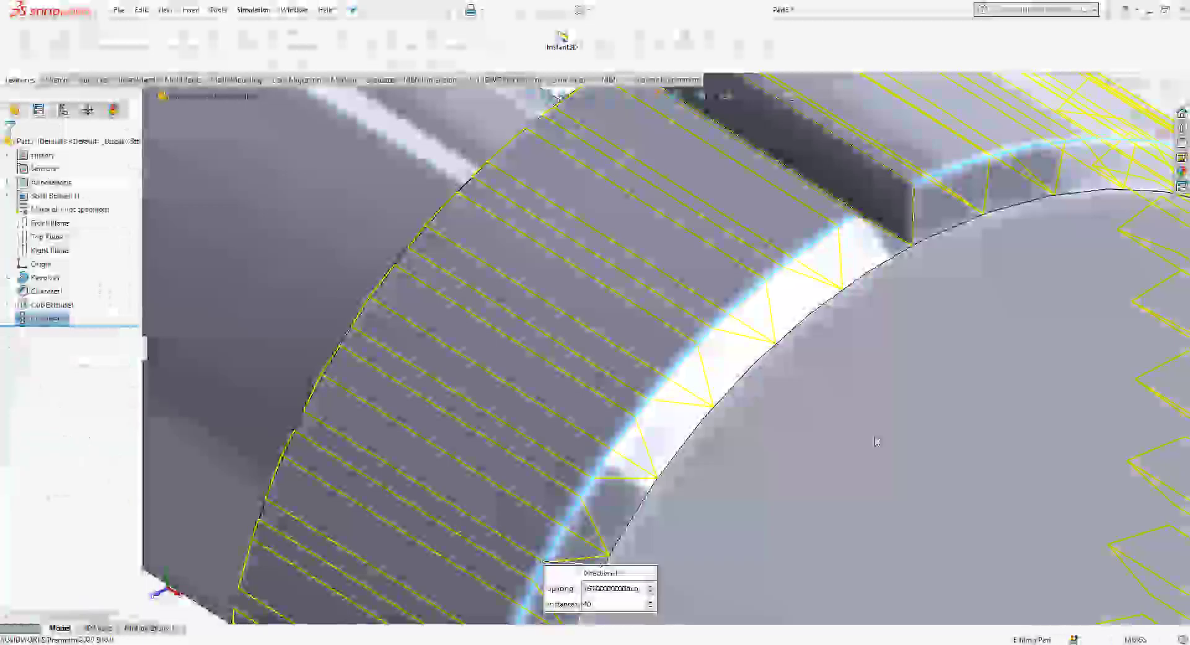
{"action": "scroll", "coordinate": [877, 440], "scroll_direction": "up", "scroll_amount": 9}
{"action": "middle_click_drag", "start_coordinate": [755, 395], "coordinate": [701, 351]}
{"action": "left_click", "coordinate": [191, 10]}
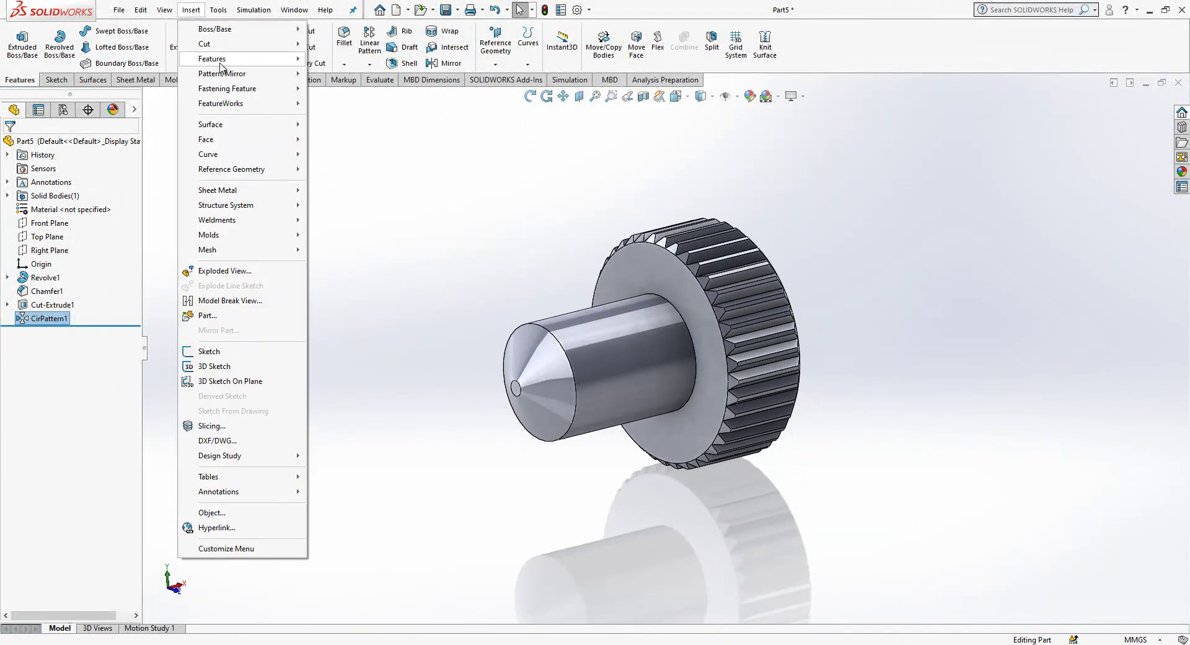
Add an ANSI Metric M4x0.7 cosmetic machine thread to the shaft's tip edge
{"action": "mouse_move", "coordinate": [221, 64]}
{"action": "left_click", "coordinate": [253, 10]}
{"action": "left_click", "coordinate": [190, 10]}
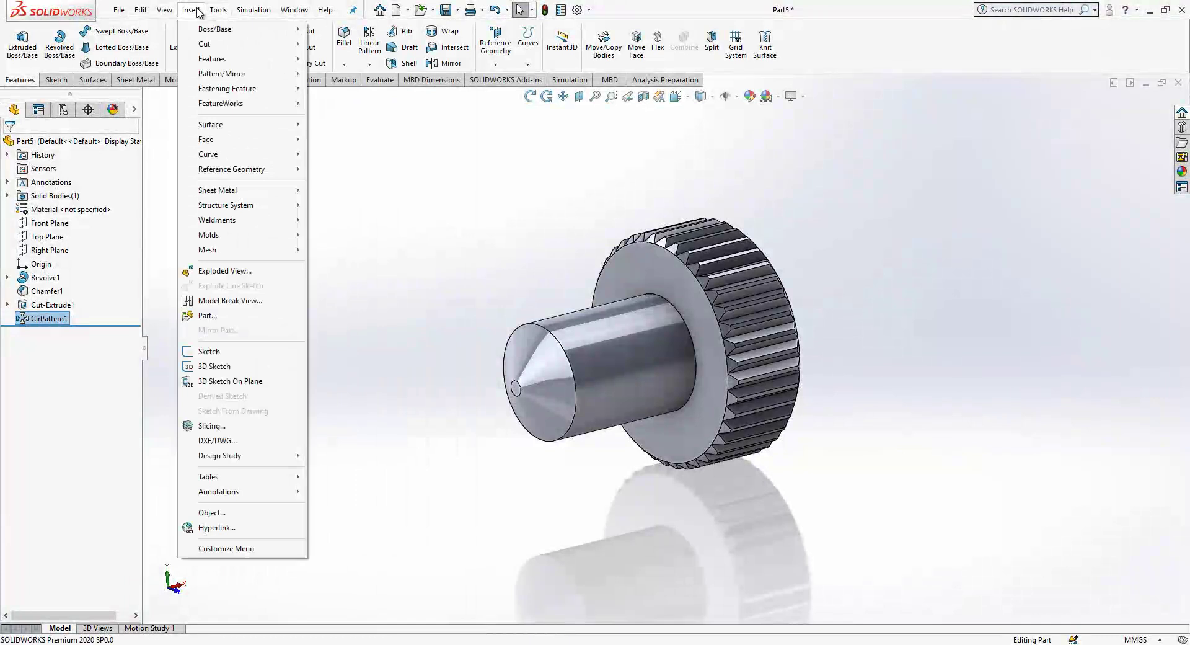
{"action": "mouse_move", "coordinate": [220, 492]}
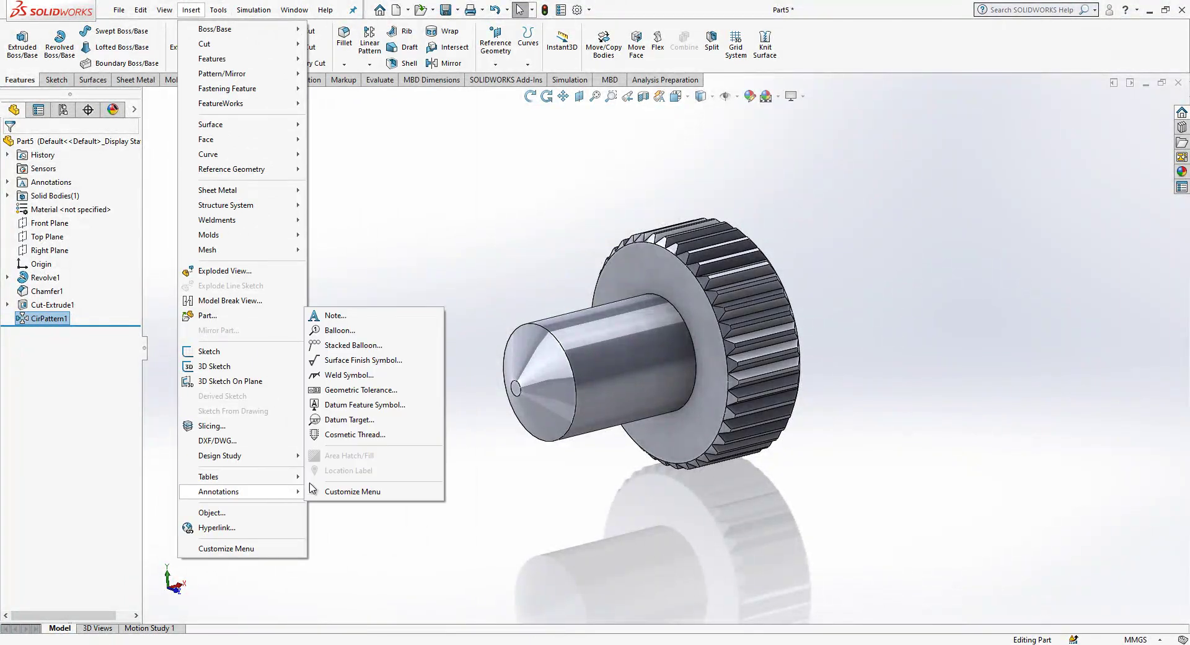
{"action": "left_click", "coordinate": [344, 434]}
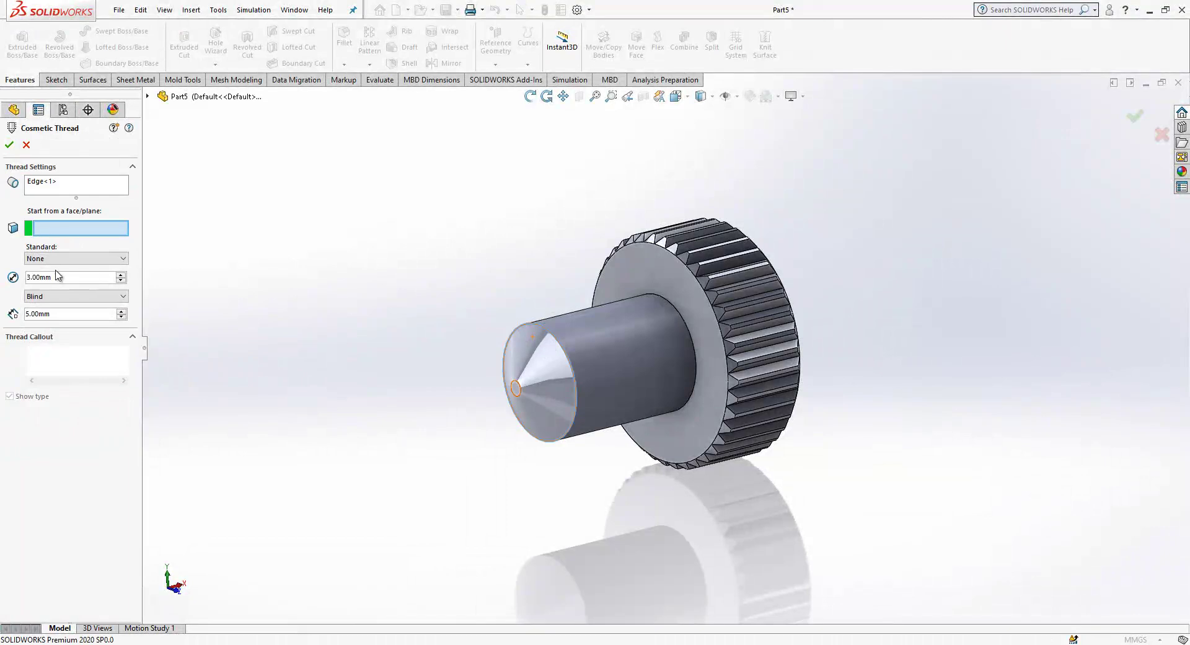
{"action": "left_click", "coordinate": [63, 258]}
{"action": "left_click", "coordinate": [65, 287]}
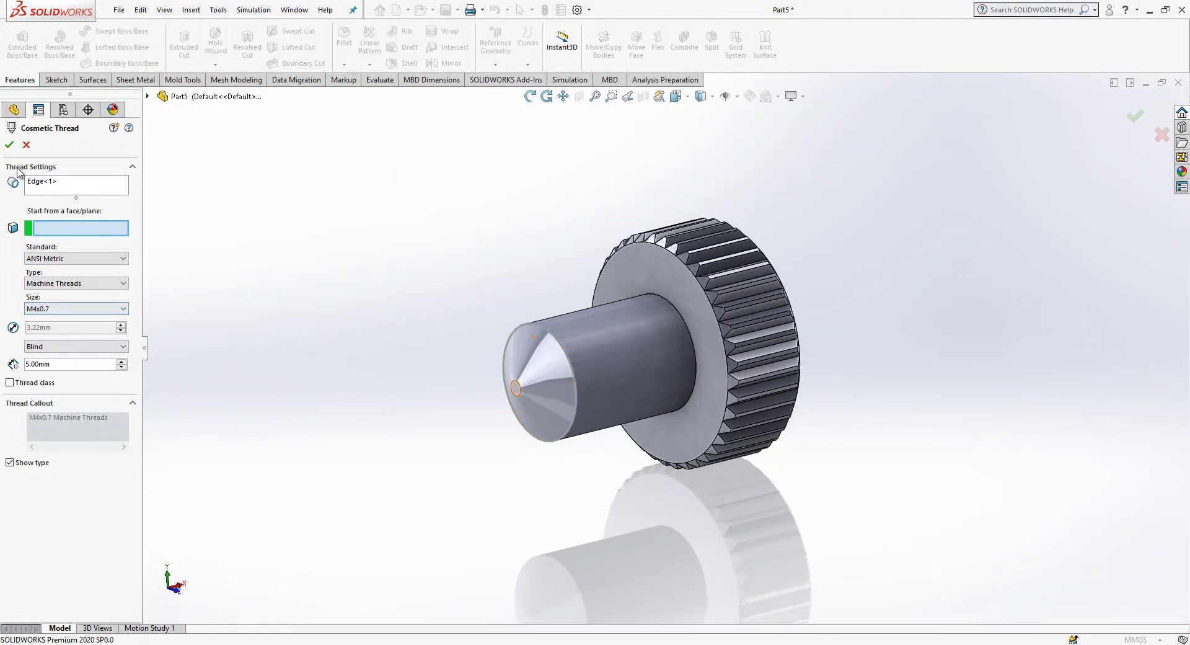
{"action": "key", "text": "Return"}
{"action": "scroll", "coordinate": [580, 363], "scroll_direction": "down", "scroll_amount": 2}
{"action": "scroll", "coordinate": [589, 359], "scroll_direction": "up", "scroll_amount": 1}
{"action": "middle_click_drag", "start_coordinate": [604, 357], "coordinate": [686, 284]}
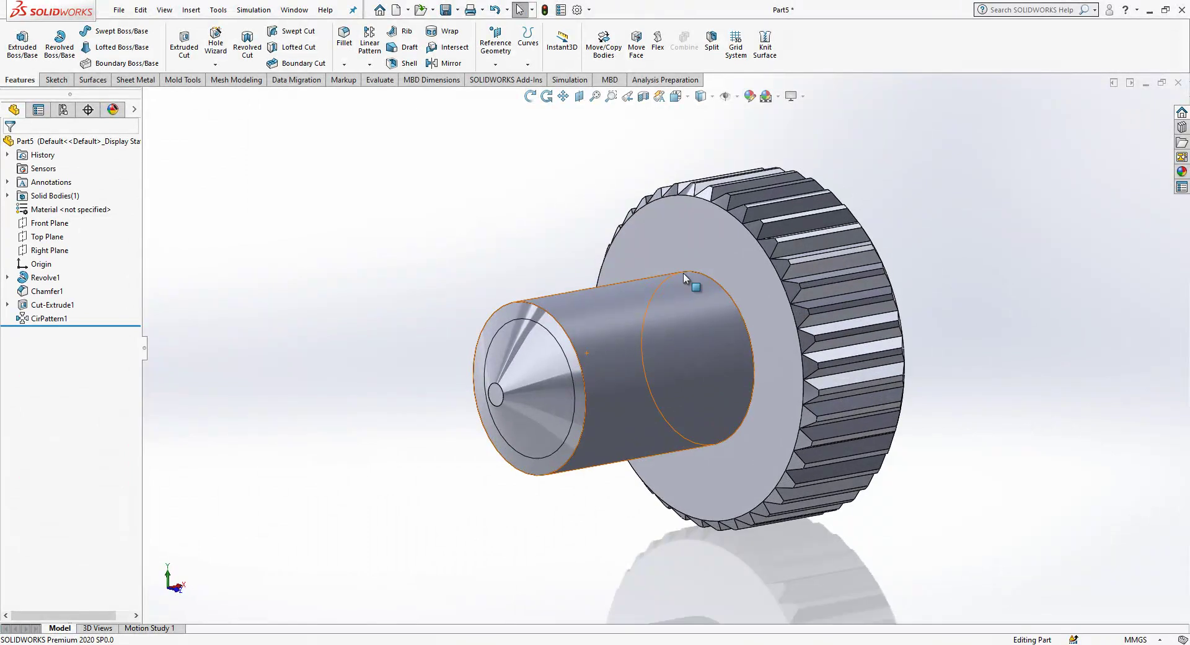
Save the knurled part as PART0102
{"action": "left_click", "coordinate": [446, 11]}
{"action": "left_click", "coordinate": [196, 93]}
{"action": "left_click", "coordinate": [118, 526]}
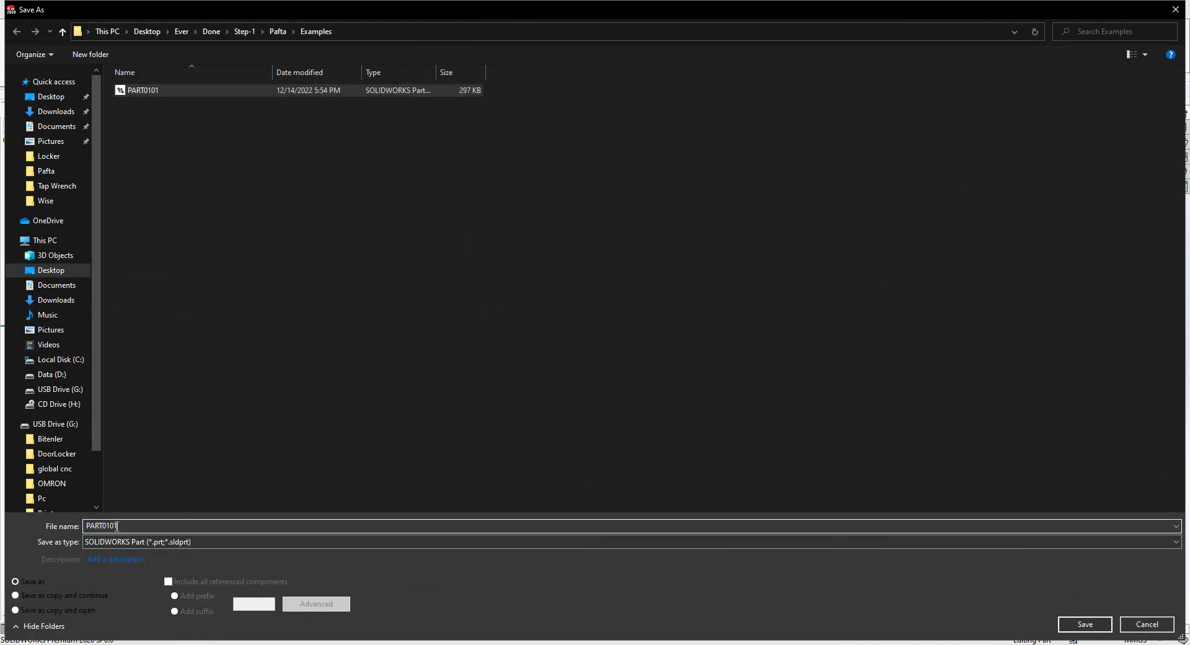
{"action": "type", "text": "2"}
{"action": "key", "text": "Return"}
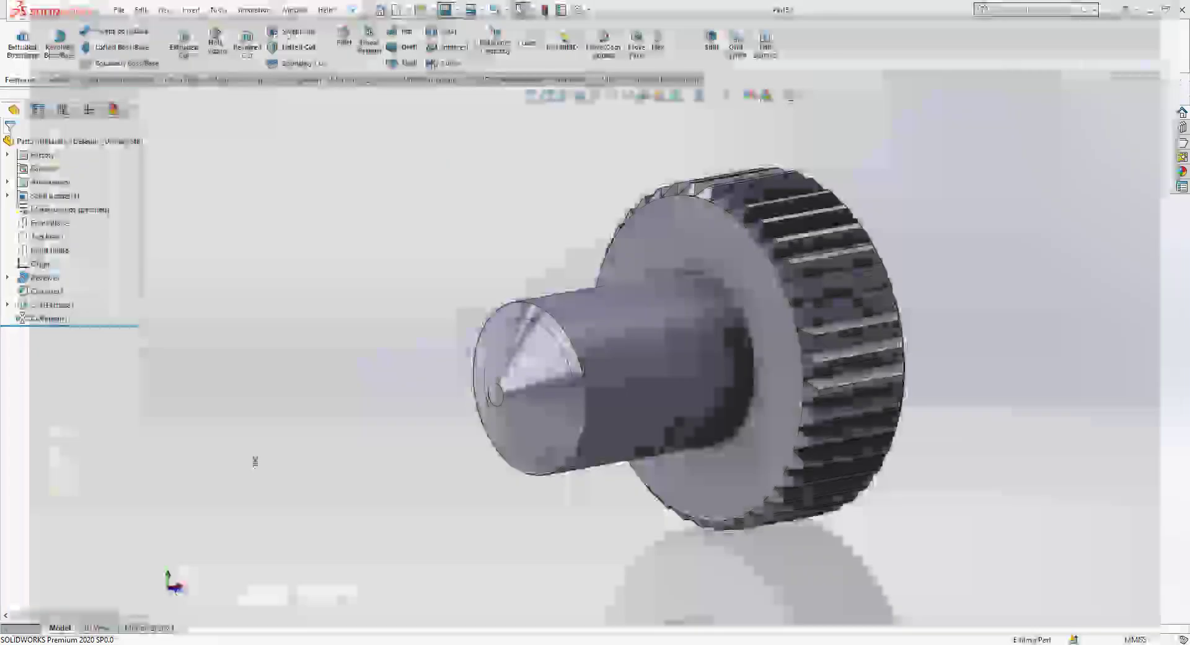
Create a new blank part document
{"action": "scroll", "coordinate": [580, 380], "scroll_direction": "up", "scroll_amount": 4}
{"action": "mouse_move", "coordinate": [657, 397]}
{"action": "middle_mouse_down"}
{"action": "mouse_move", "coordinate": [589, 413]}
{"action": "mouse_move", "coordinate": [655, 406]}
{"action": "middle_mouse_up"}
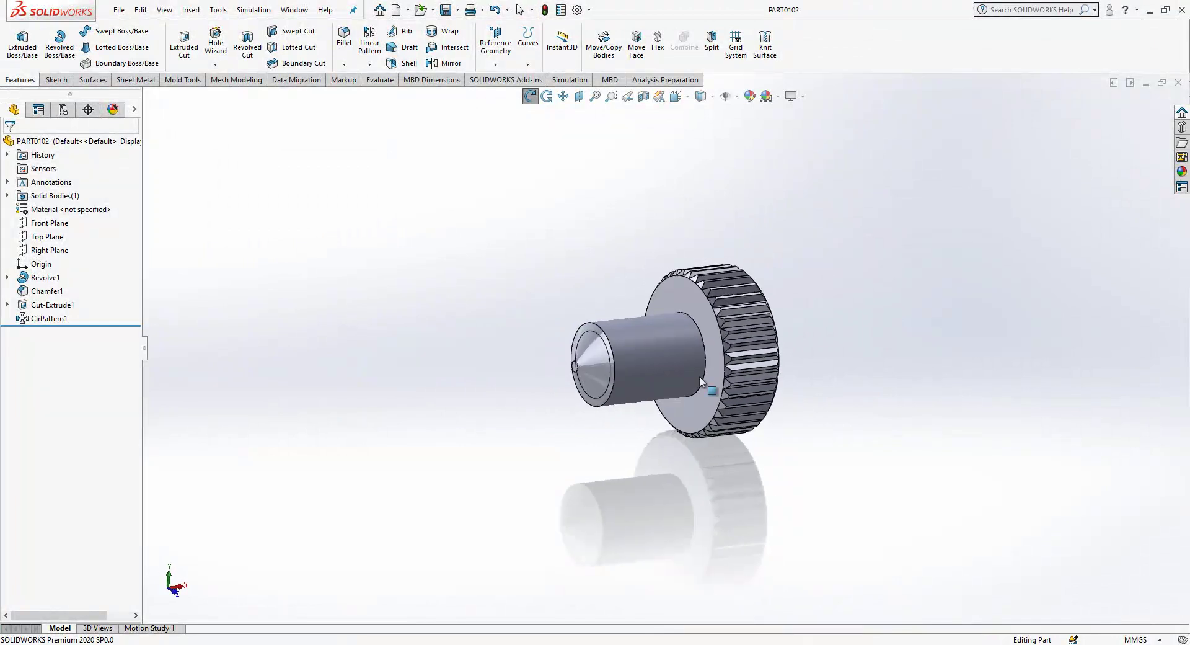
{"action": "scroll", "coordinate": [657, 397], "scroll_direction": "down", "scroll_amount": 2}
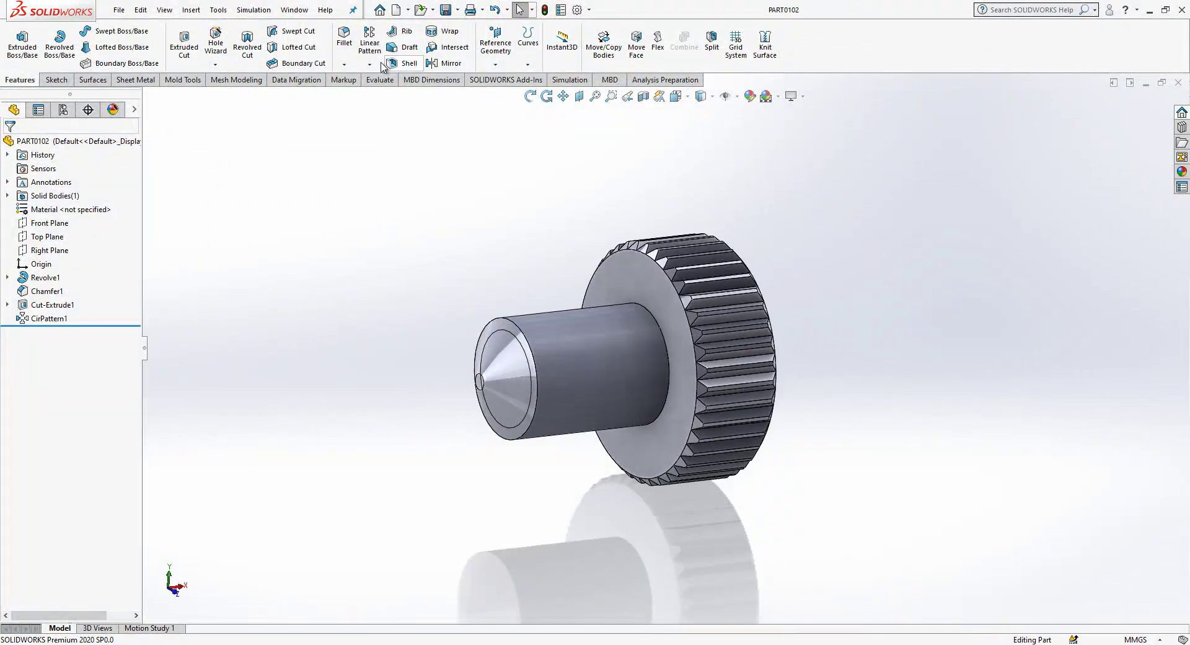
{"action": "left_click", "coordinate": [397, 10]}
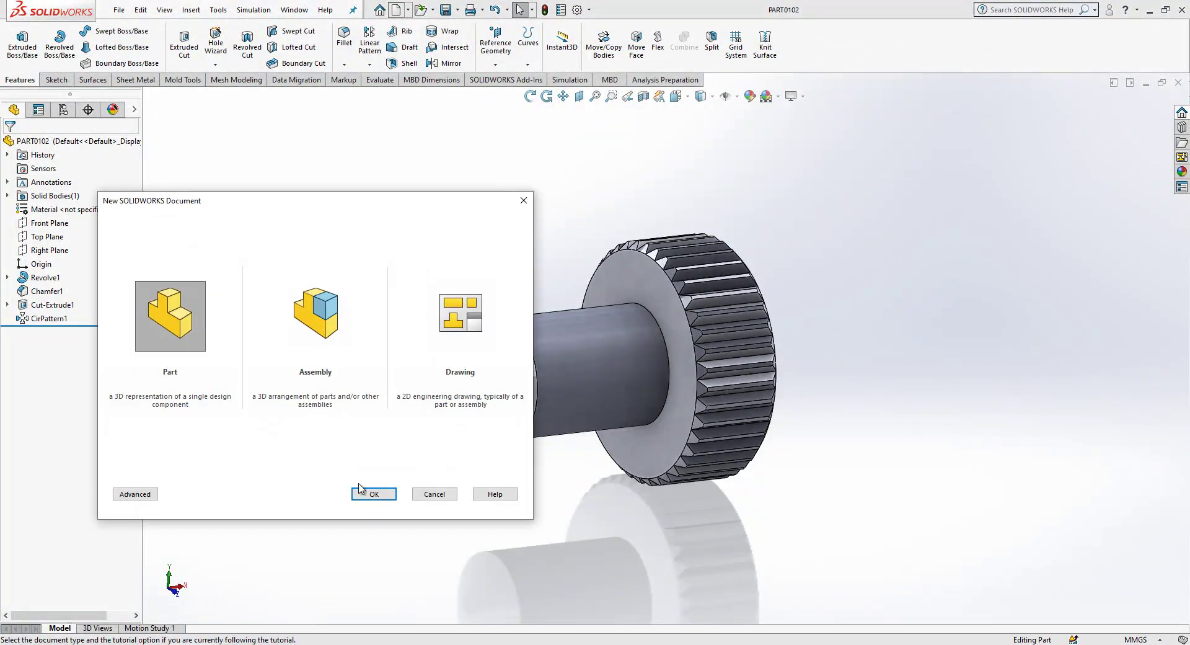
{"action": "left_click", "coordinate": [375, 495]}
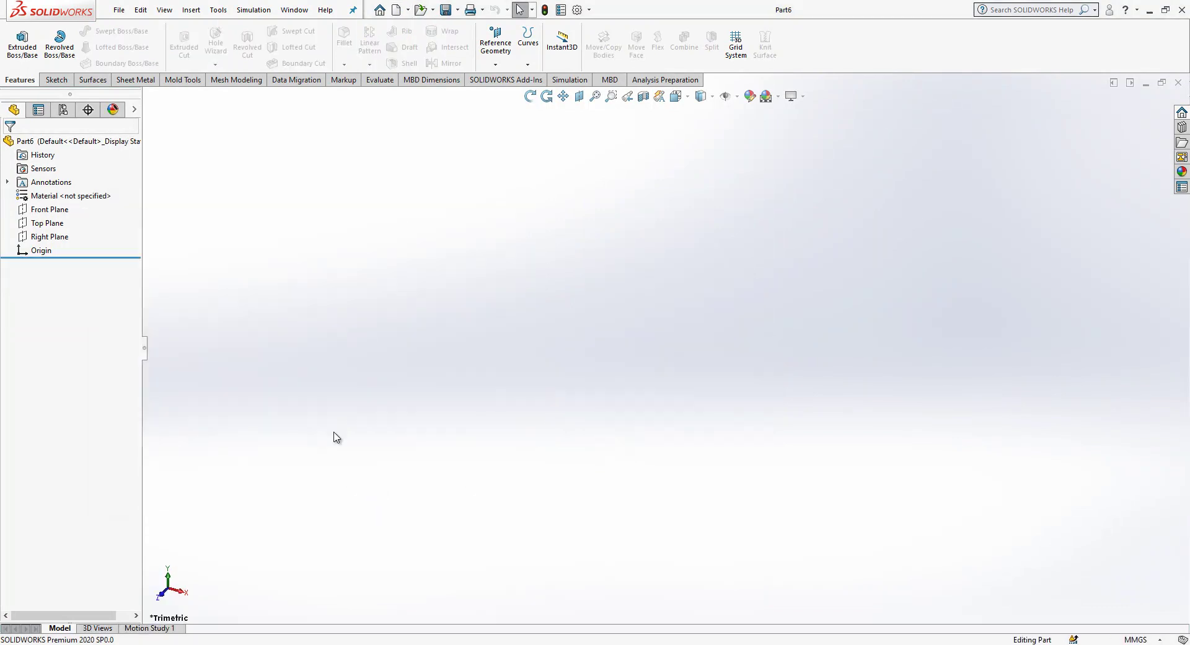
Draw the closed stepped shaft profile on the Front Plane, starting and ending at the origin
{"action": "left_click", "coordinate": [55, 209]}
{"action": "left_click", "coordinate": [80, 187]}
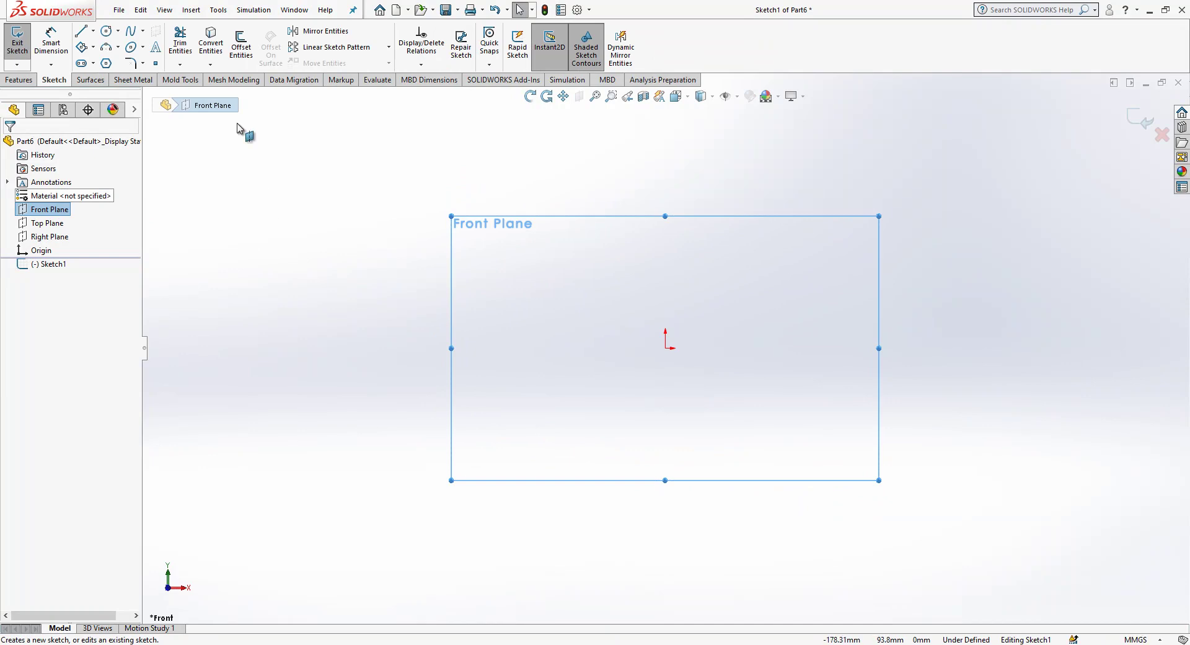
{"action": "left_click", "coordinate": [79, 32]}
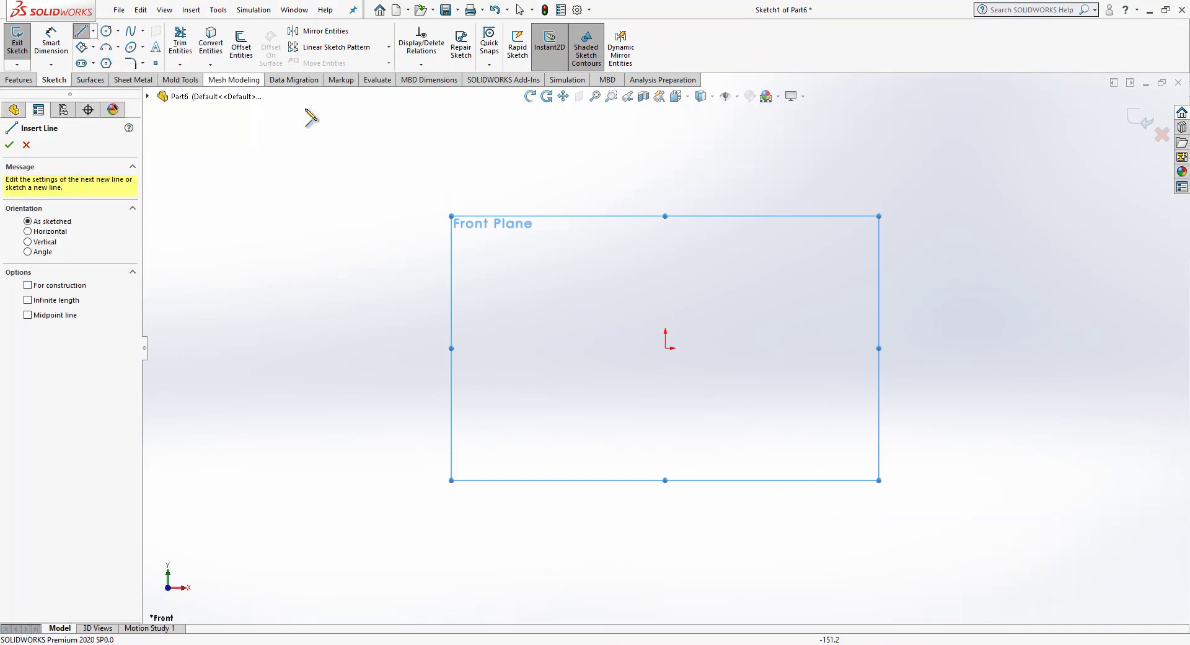
{"action": "left_click", "coordinate": [665, 348]}
{"action": "left_click", "coordinate": [1024, 348]}
{"action": "left_click", "coordinate": [1025, 317]}
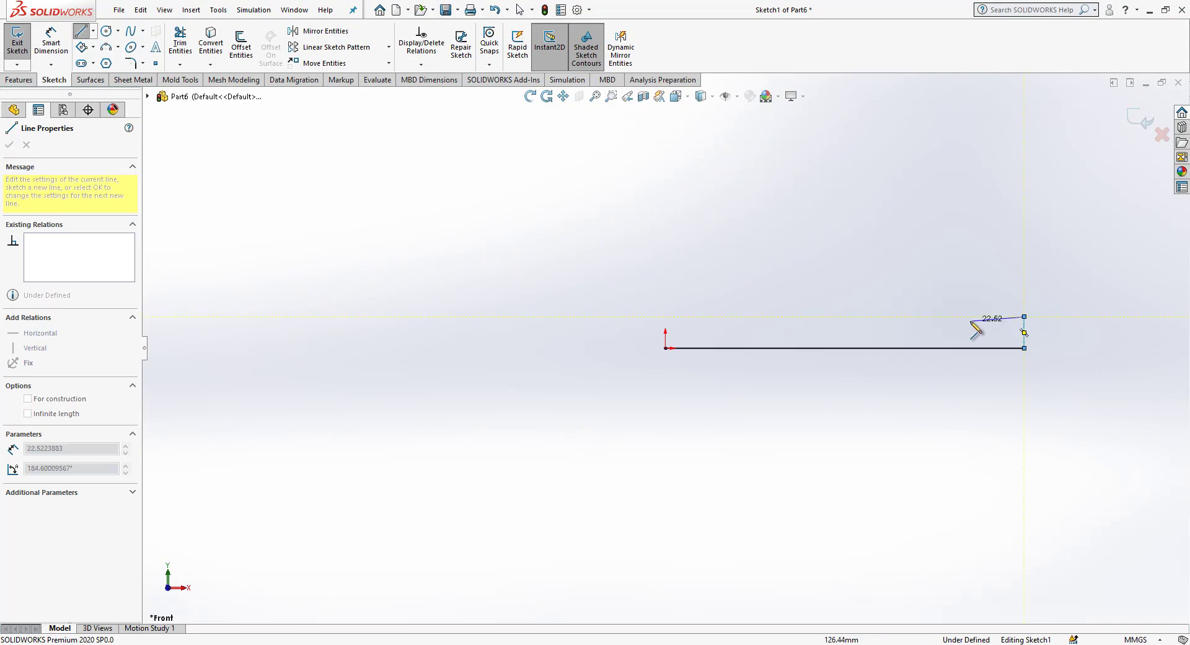
{"action": "left_click", "coordinate": [969, 316]}
{"action": "left_click", "coordinate": [969, 279]}
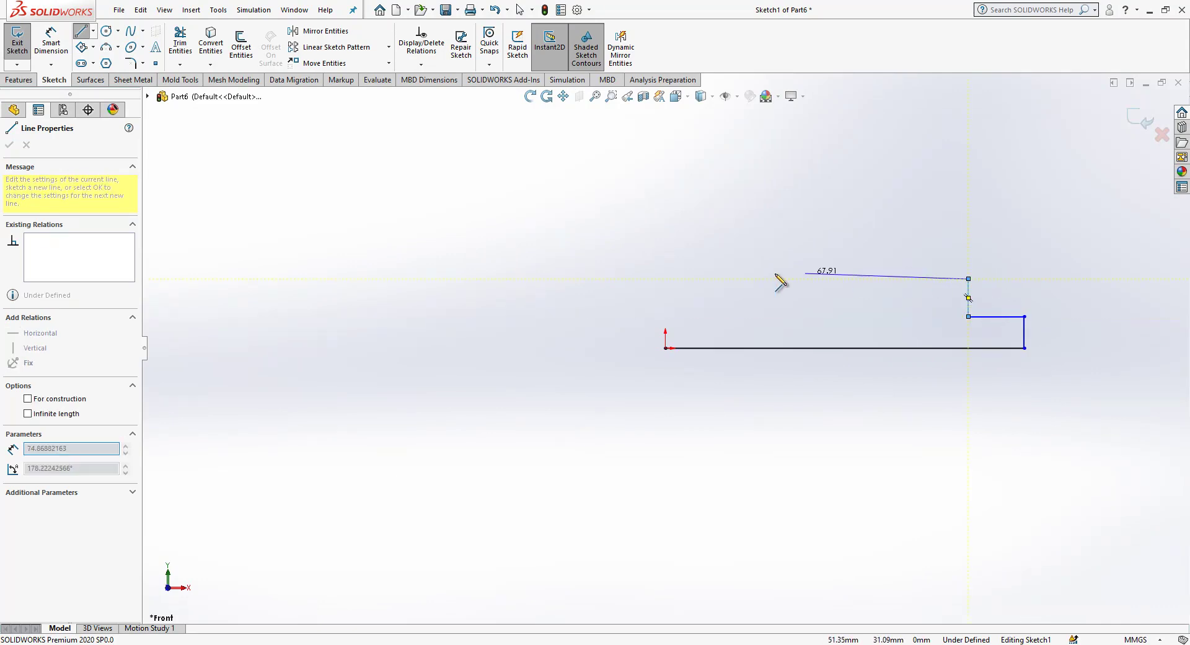
{"action": "left_click", "coordinate": [665, 279]}
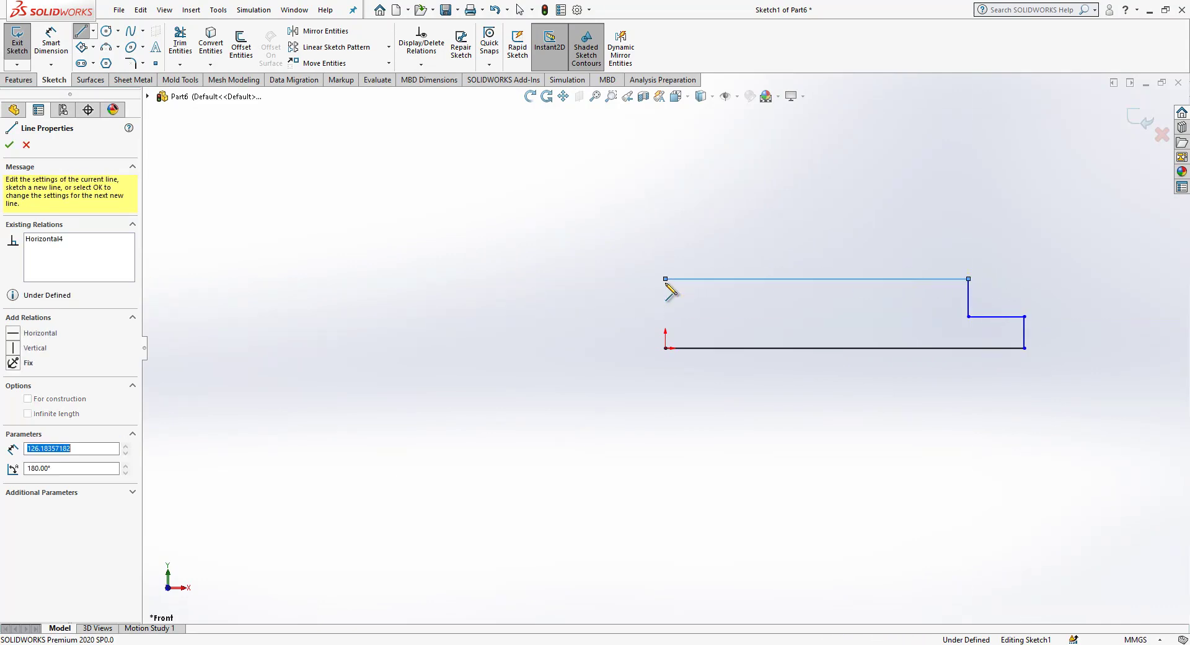
{"action": "left_click", "coordinate": [666, 348]}
Turn the line extending past the profile into a construction centerline
{"action": "scroll", "coordinate": [656, 286], "scroll_direction": "up", "scroll_amount": 2}
{"action": "scroll", "coordinate": [936, 292], "scroll_direction": "down", "scroll_amount": 2}
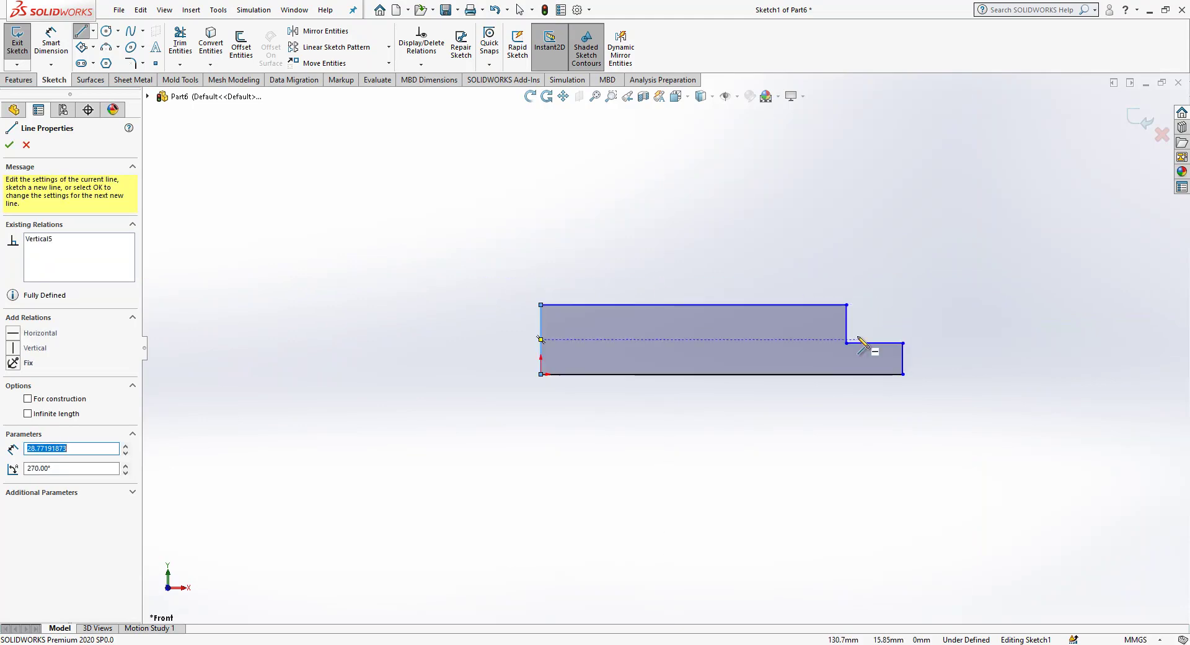
{"action": "key", "text": "Escape"}
{"action": "left_click", "coordinate": [989, 376]}
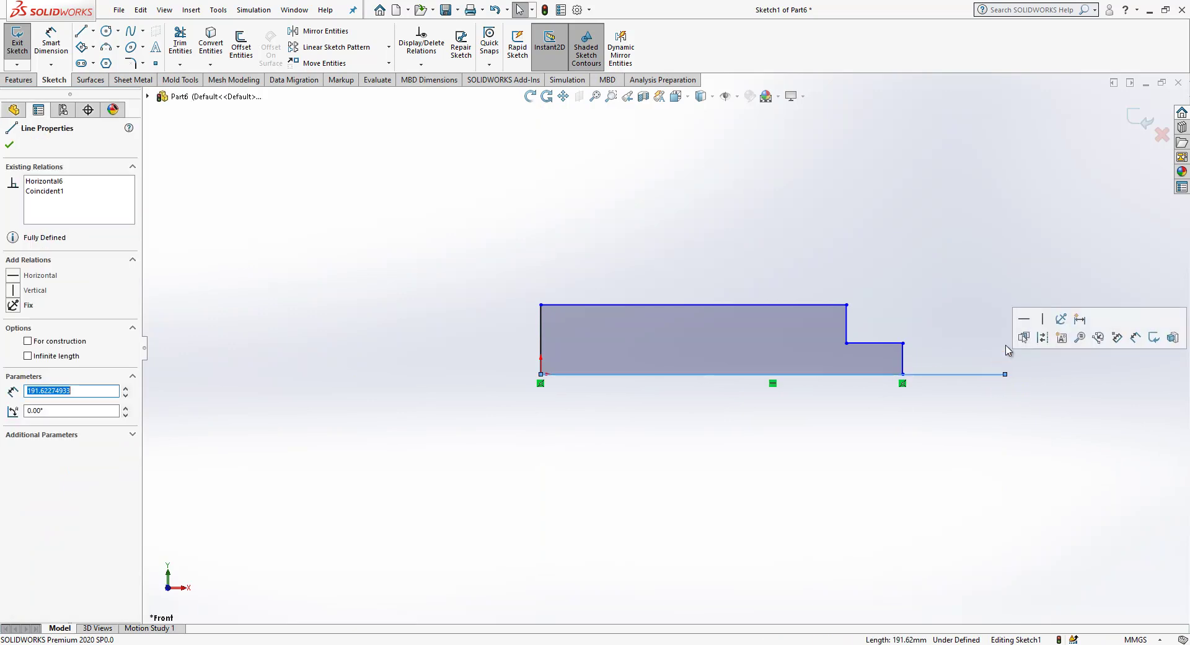
{"action": "left_click", "coordinate": [1041, 338]}
Dimension the diameters about the centerline: 8 mm small step and 10 mm large section
{"action": "left_click", "coordinate": [51, 45]}
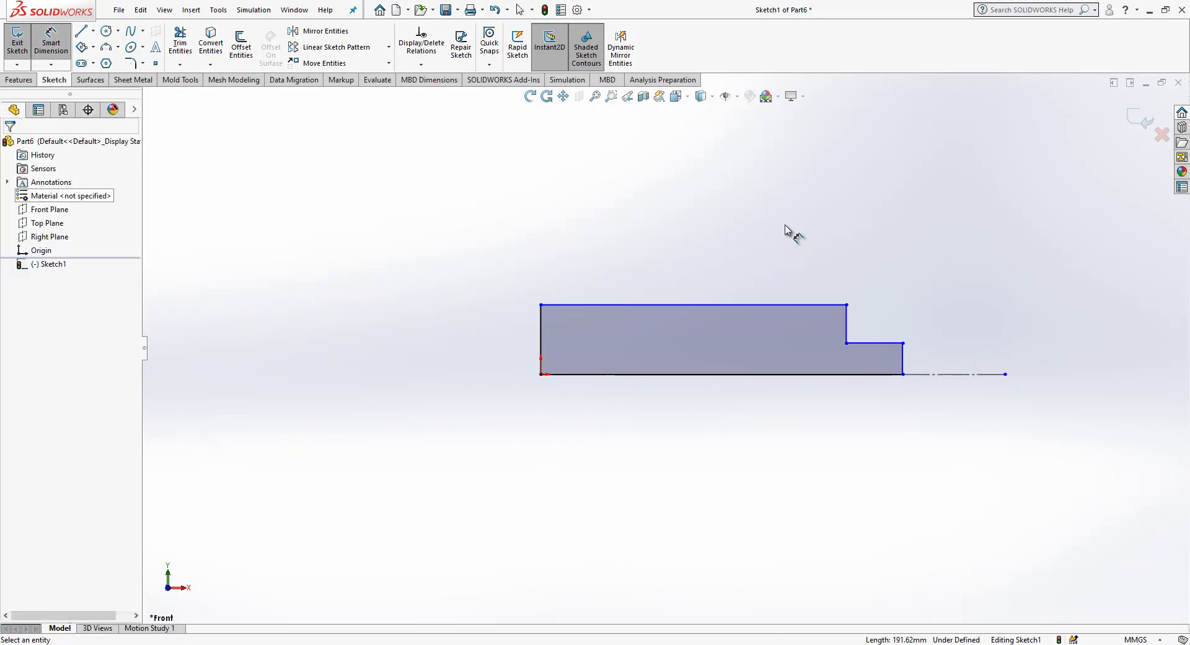
{"action": "left_click", "coordinate": [982, 375]}
{"action": "left_click", "coordinate": [881, 343]}
{"action": "left_click", "coordinate": [933, 421]}
{"action": "type", "text": "8"}
{"action": "key", "text": "Return"}
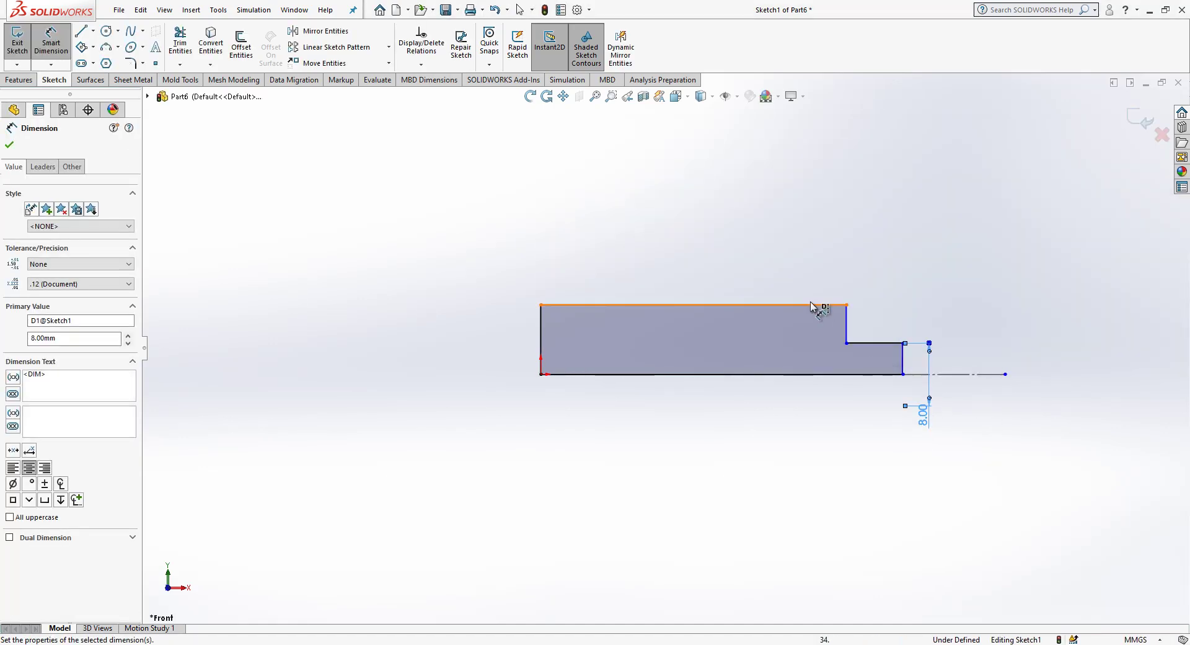
{"action": "left_click", "coordinate": [813, 304]}
{"action": "left_click", "coordinate": [955, 374]}
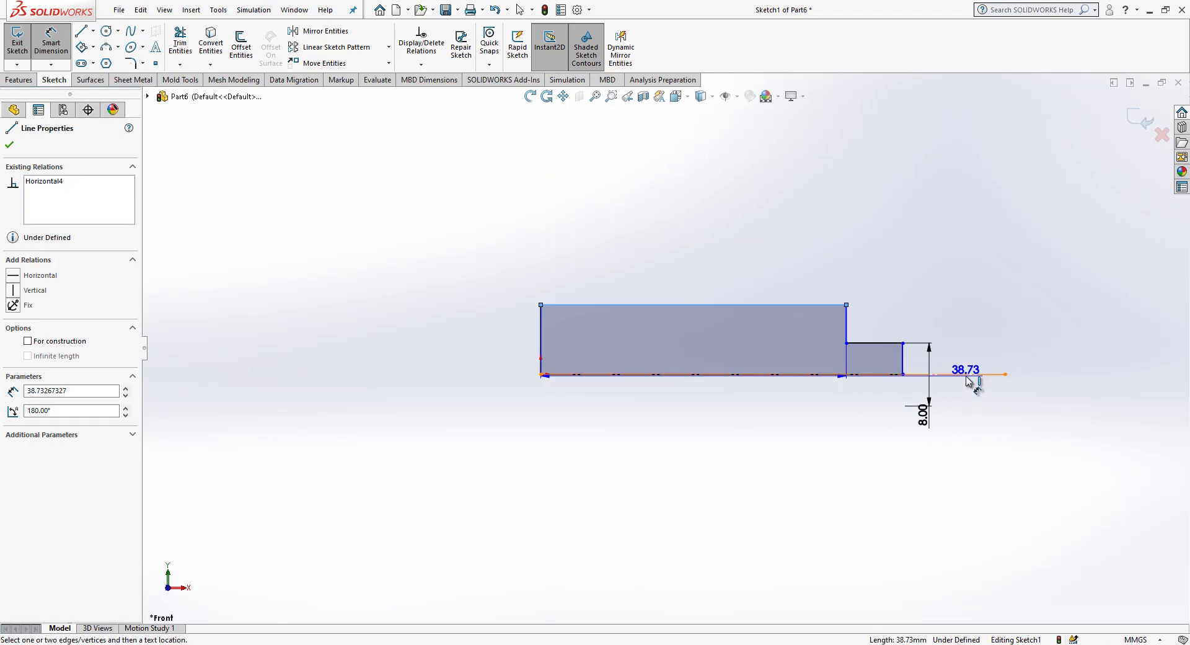
{"action": "left_click", "coordinate": [352, 394]}
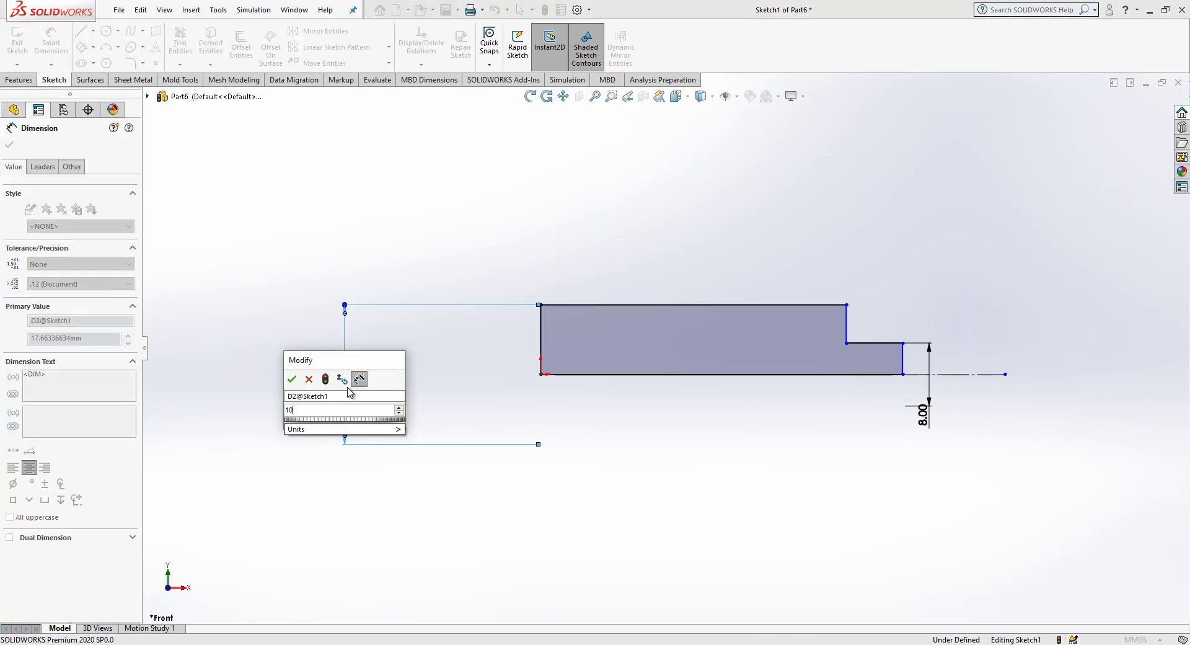
{"action": "key", "text": "Return"}
Dimension the lengths: 12 mm for the narrow step and 88 mm overall
{"action": "left_click", "coordinate": [880, 344]}
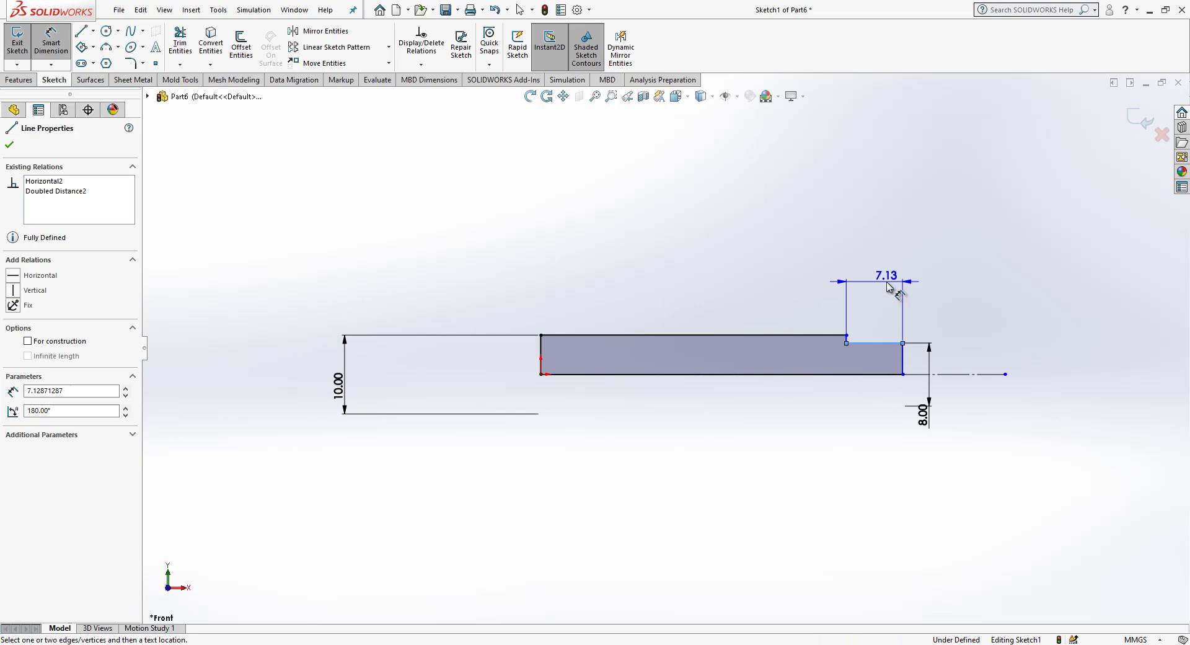
{"action": "left_click", "coordinate": [895, 253]}
{"action": "type", "text": "12"}
{"action": "key", "text": "Return"}
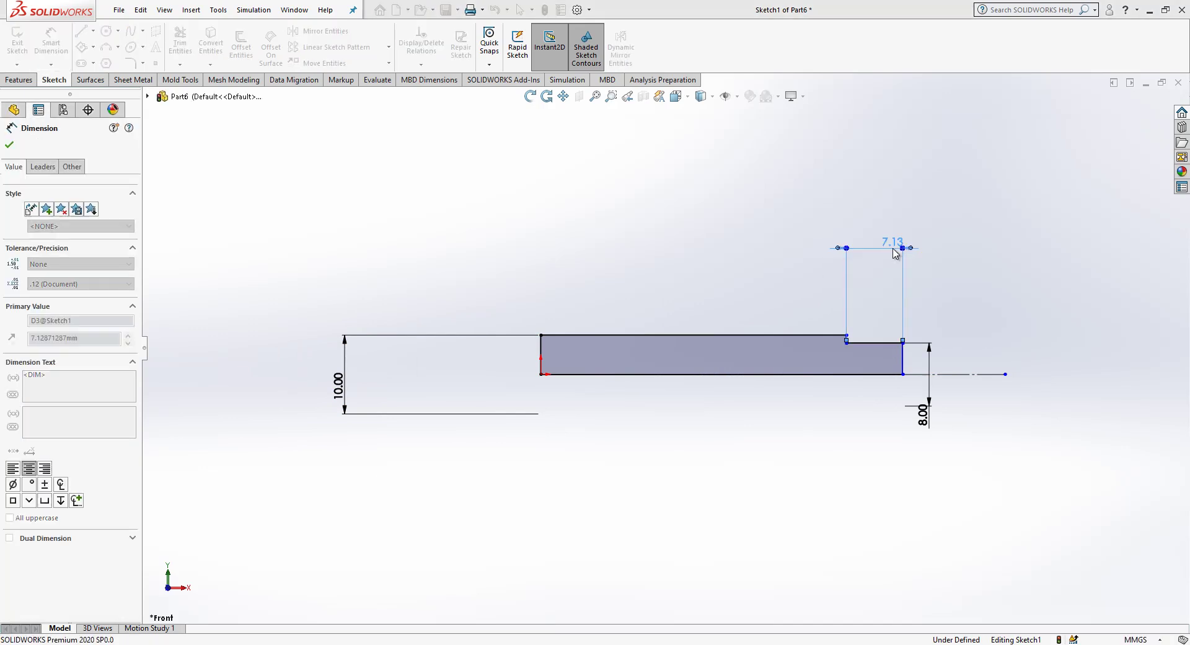
{"action": "left_click", "coordinate": [810, 335]}
{"action": "left_click", "coordinate": [797, 256]}
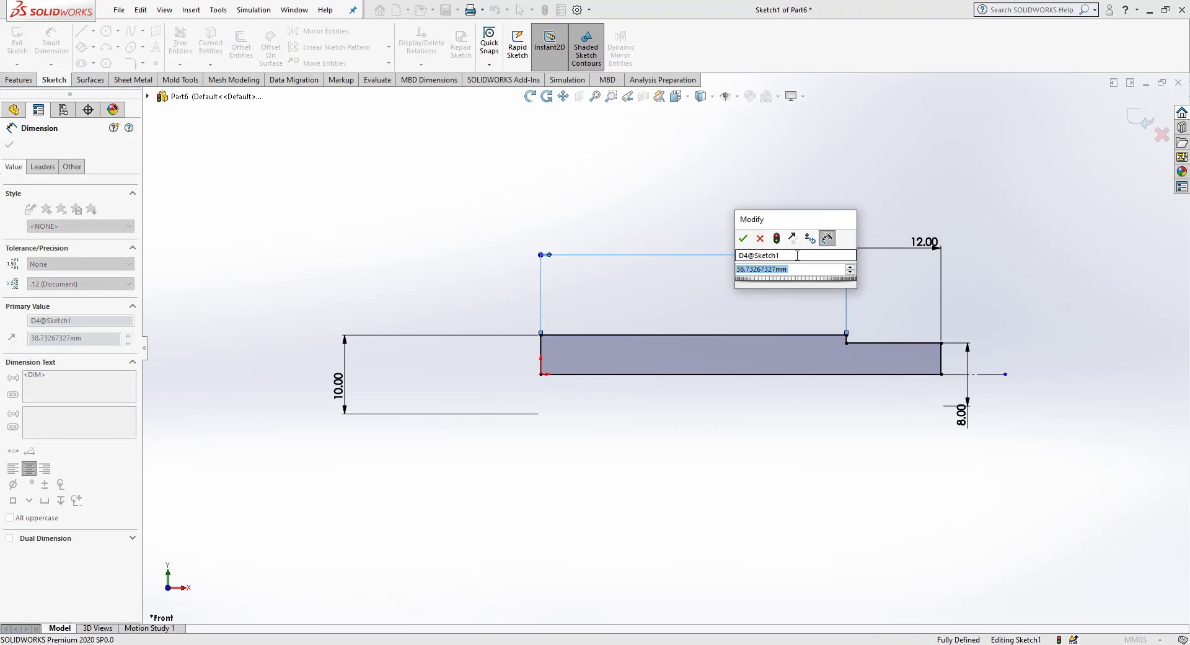
{"action": "type", "text": "88"}
{"action": "key", "text": "Return"}
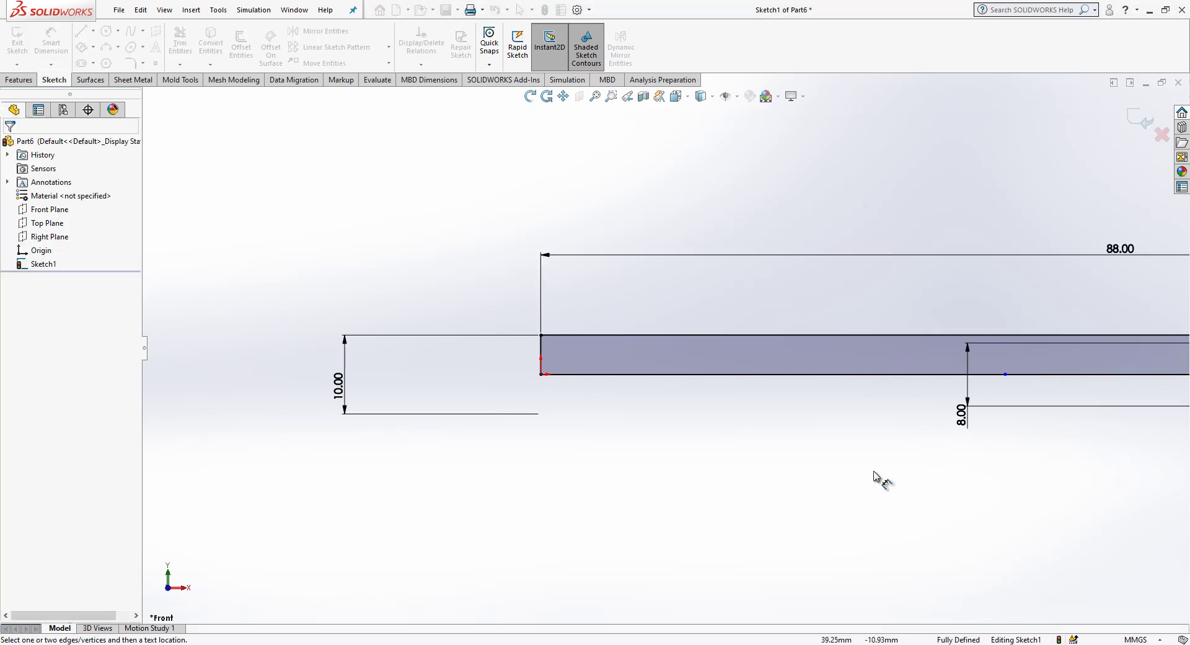
{"action": "scroll", "coordinate": [940, 347], "scroll_direction": "down", "scroll_amount": 1}
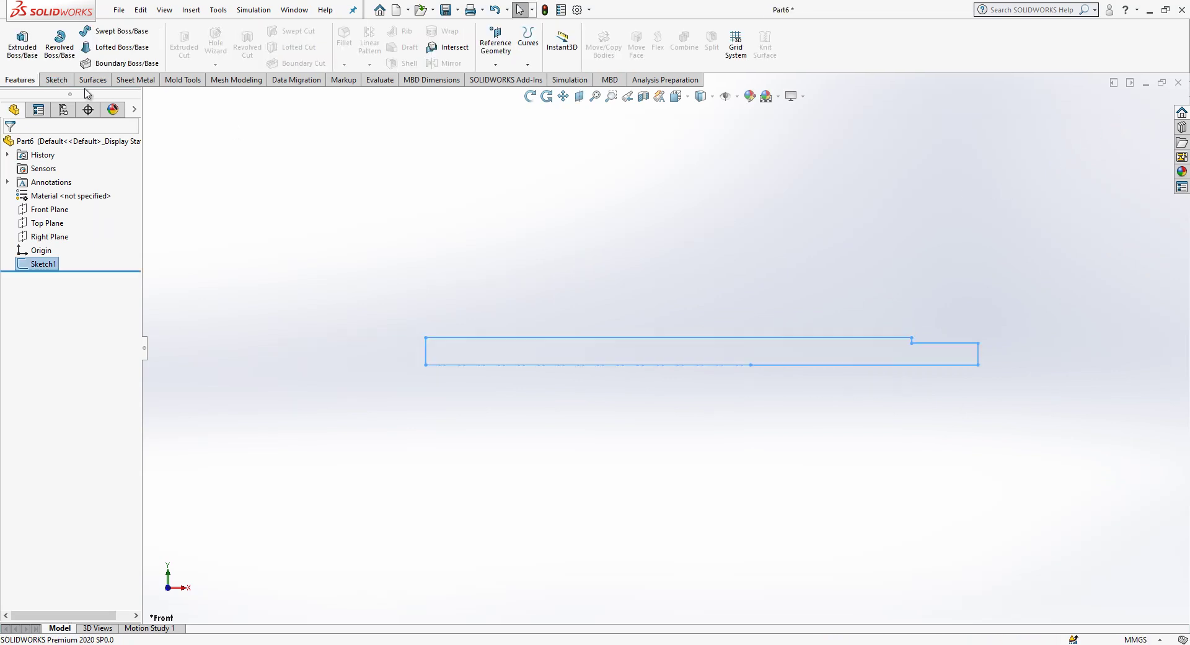
Revolve the profile into a solid stepped shaft and chamfer its step edge
{"action": "left_click", "coordinate": [60, 43]}
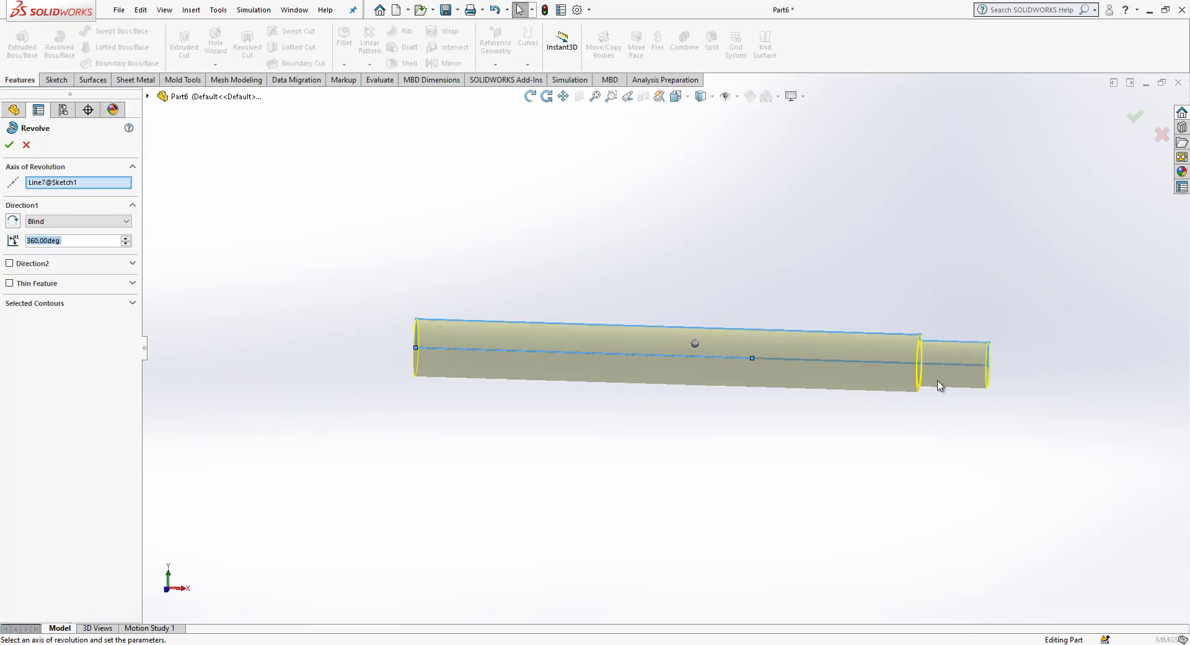
{"action": "scroll", "coordinate": [1008, 437], "scroll_direction": "down", "scroll_amount": 2}
{"action": "left_click", "coordinate": [344, 63]}
{"action": "left_click", "coordinate": [364, 97]}
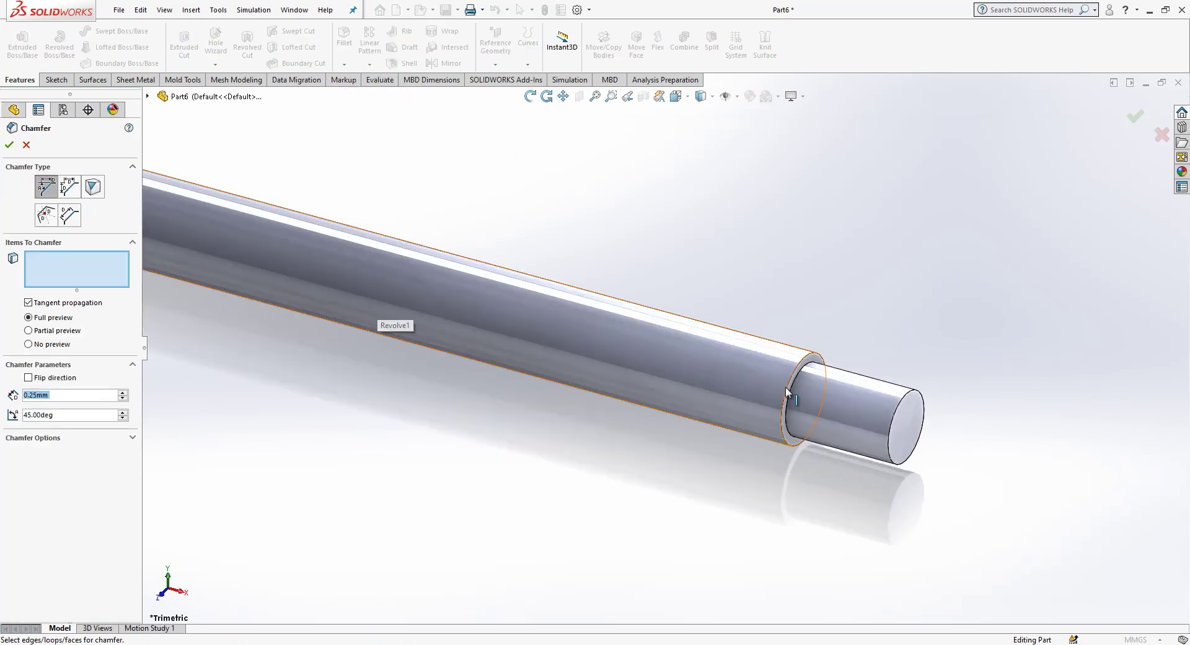
{"action": "left_click", "coordinate": [812, 357]}
{"action": "key", "text": "Return"}
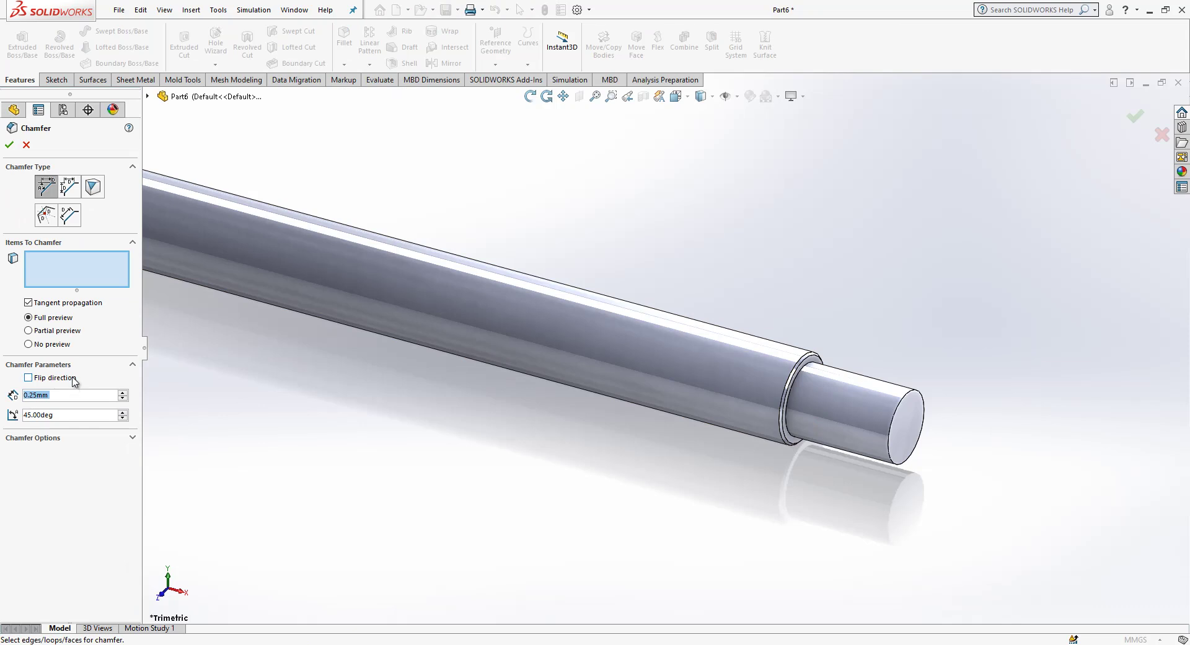
Add a 0.5 mm chamfer to the edge of the end face
{"action": "type", "text": "0.5"}
{"action": "key", "text": "BackSpace"}
{"action": "type", "text": ".5"}
{"action": "left_click", "coordinate": [909, 397]}
{"action": "key", "text": "Return"}
{"action": "scroll", "coordinate": [911, 393], "scroll_direction": "down", "scroll_amount": 4}
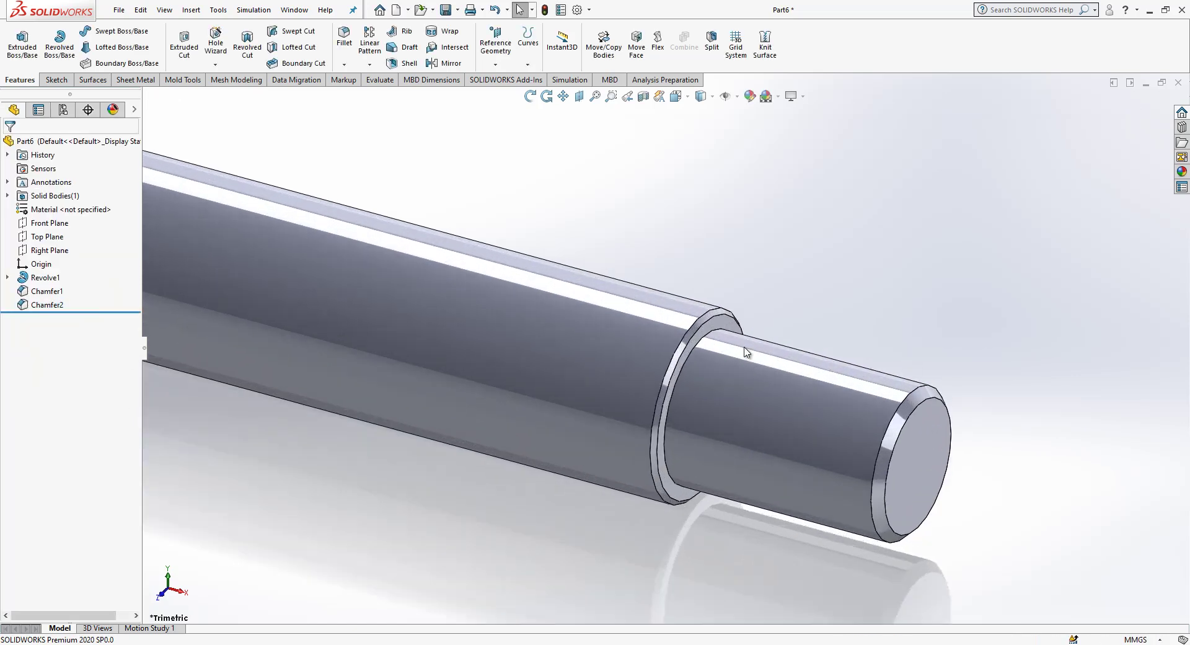
{"action": "scroll", "coordinate": [748, 359], "scroll_direction": "up", "scroll_amount": 3}
{"action": "left_click", "coordinate": [682, 329]}
Sketch on the shoulder face a circle converted from its edge and offset 0.675 mm inward
{"action": "left_click", "coordinate": [778, 295]}
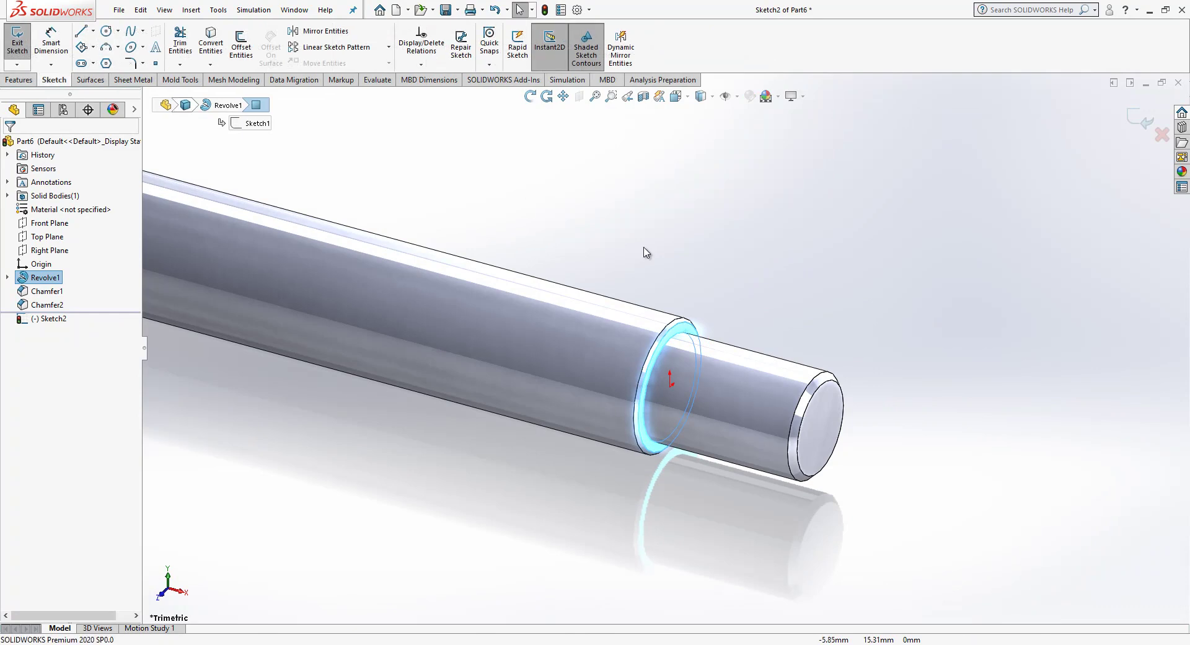
{"action": "left_click", "coordinate": [676, 342]}
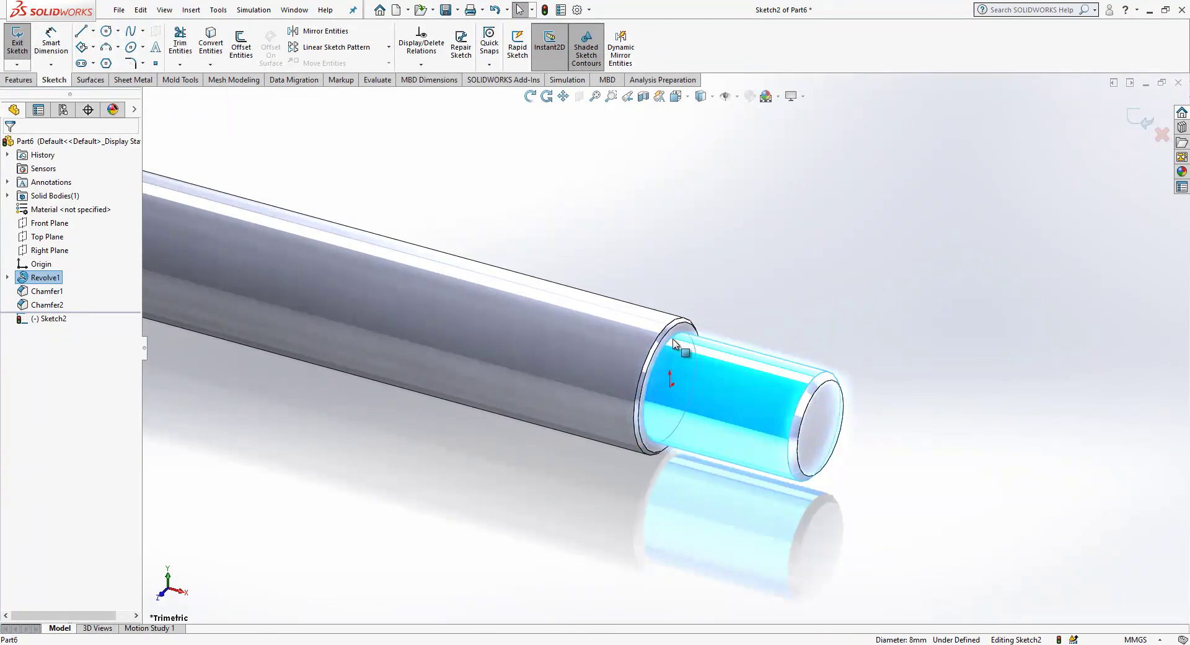
{"action": "left_click", "coordinate": [674, 341]}
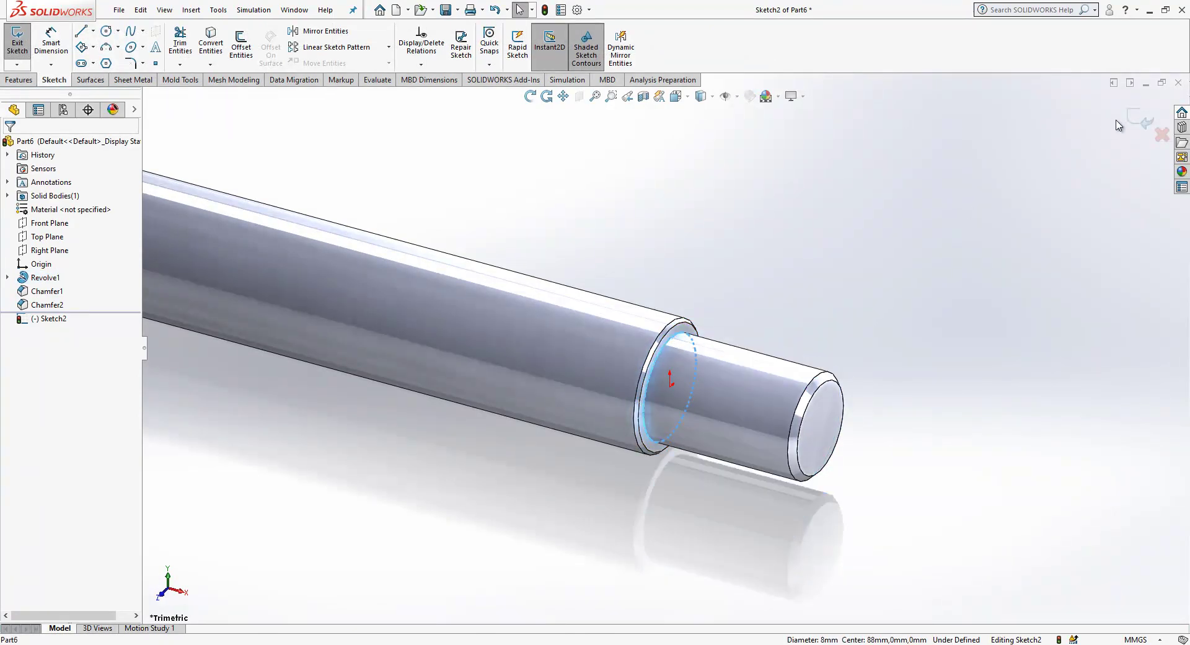
{"action": "left_click", "coordinate": [1139, 119]}
{"action": "left_click", "coordinate": [689, 329]}
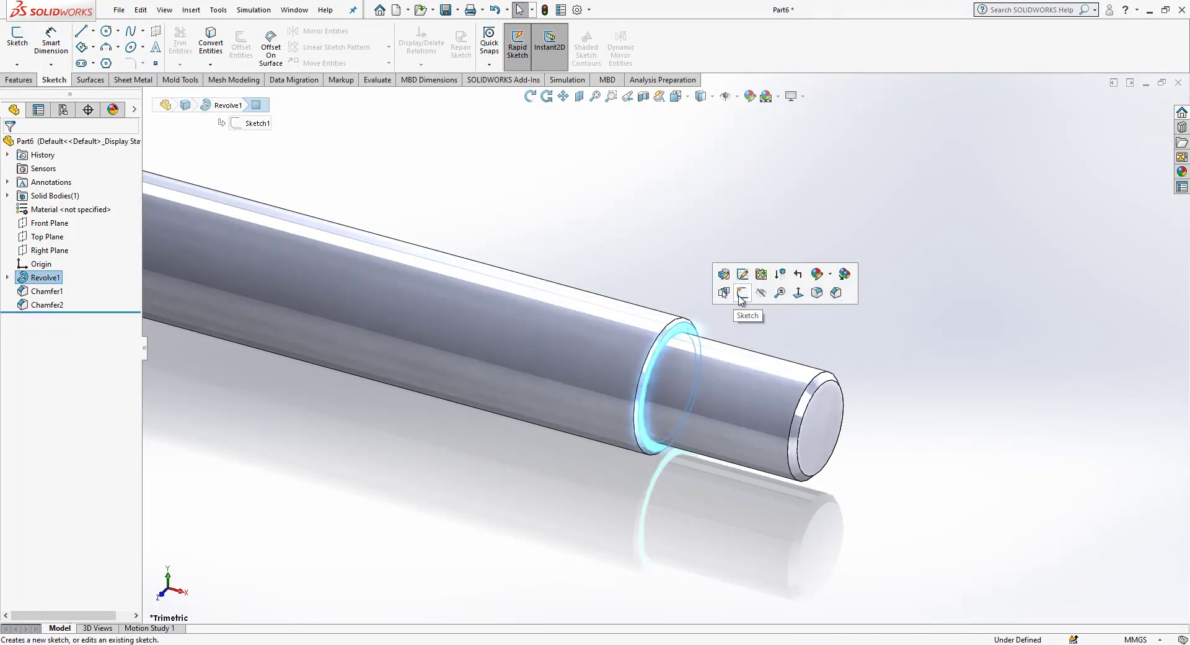
{"action": "left_click", "coordinate": [739, 295]}
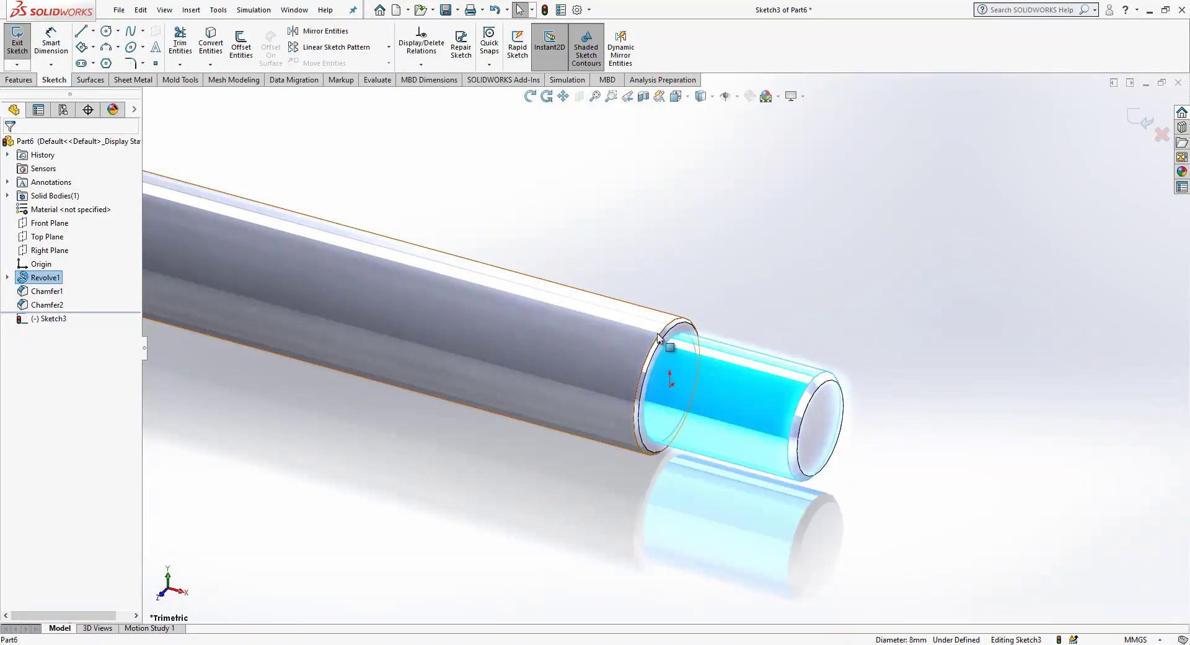
{"action": "left_click", "coordinate": [208, 60]}
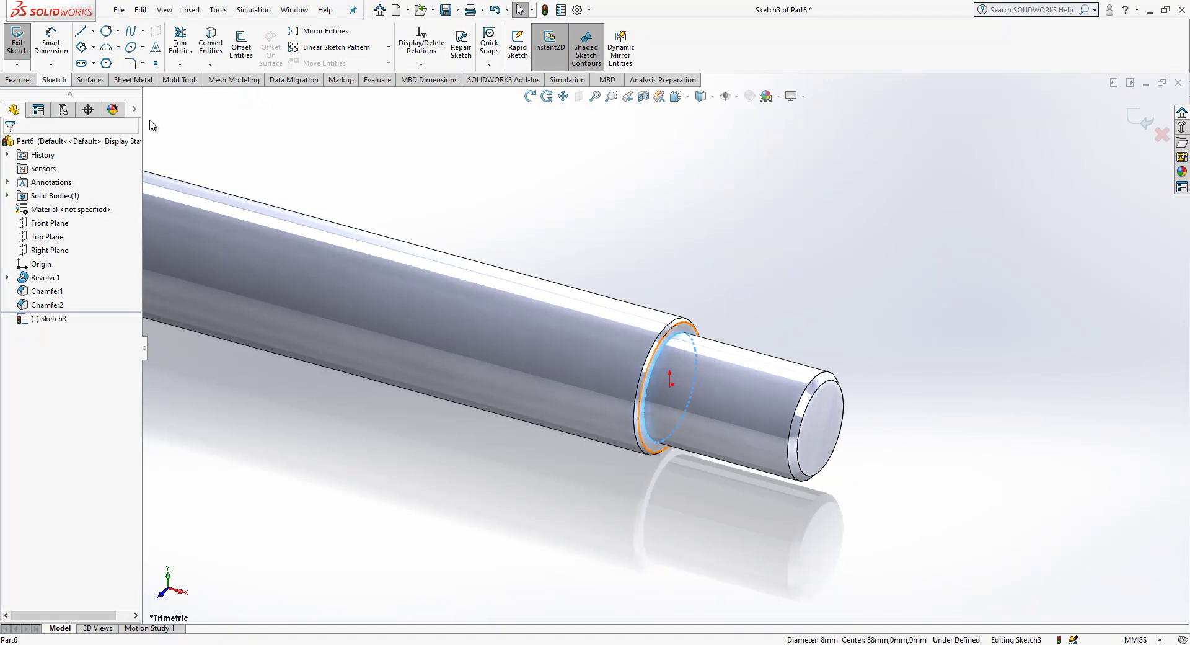
{"action": "left_click", "coordinate": [240, 50]}
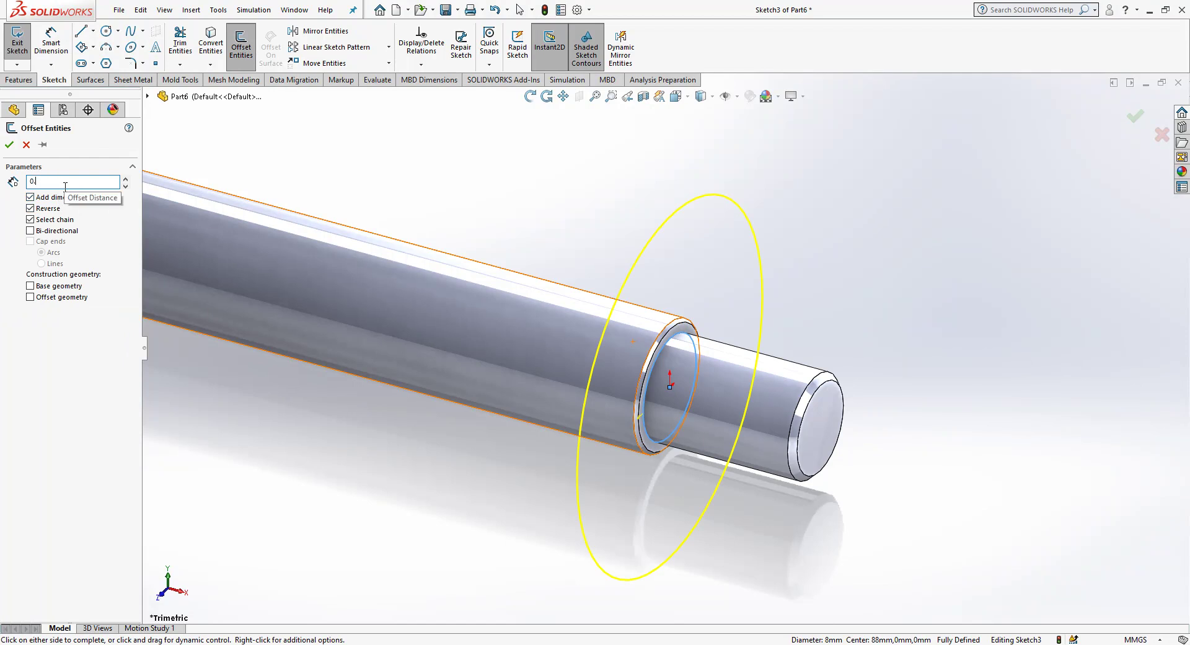
{"action": "type", "text": "0.675"}
{"action": "key", "text": "Return"}
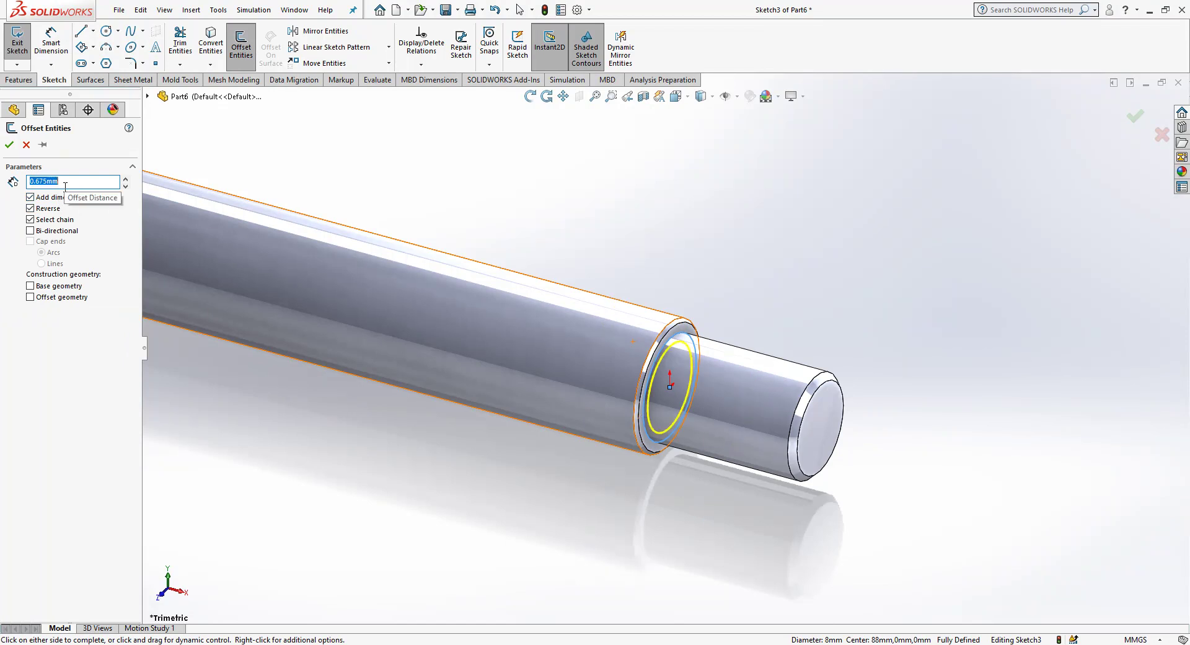
{"action": "key", "text": "Return"}
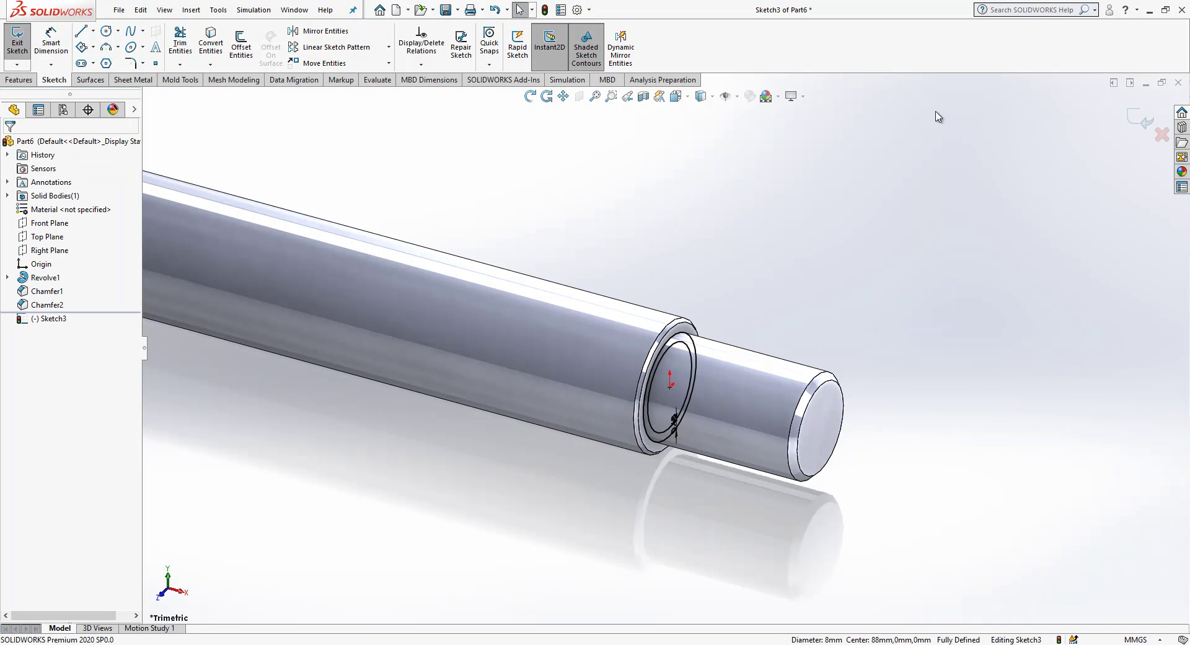
Extrude-cut the offset ring with the direction reversed toward the end face
{"action": "left_click", "coordinate": [1139, 118]}
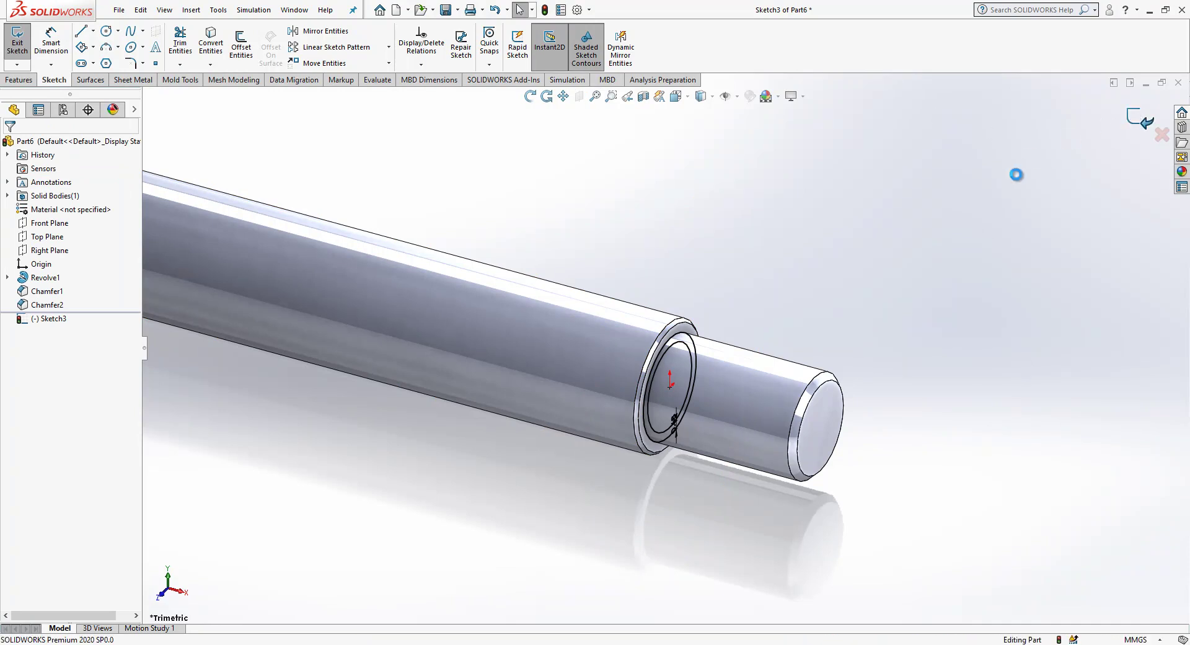
{"action": "left_click", "coordinate": [19, 80]}
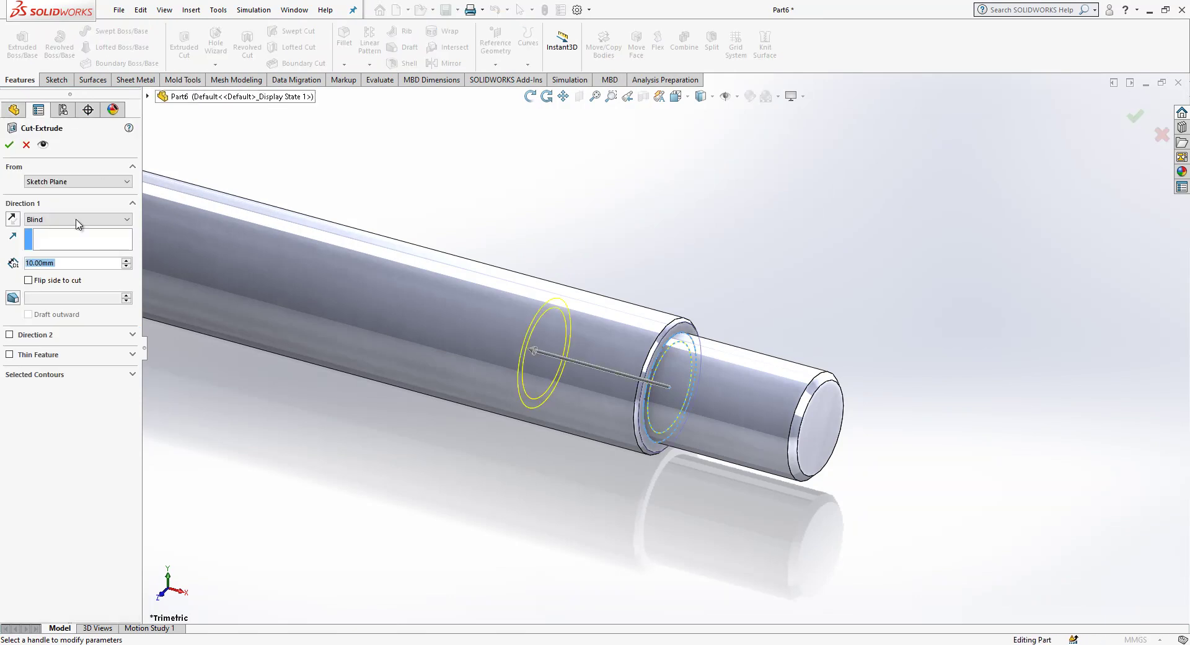
{"action": "left_click", "coordinate": [13, 219]}
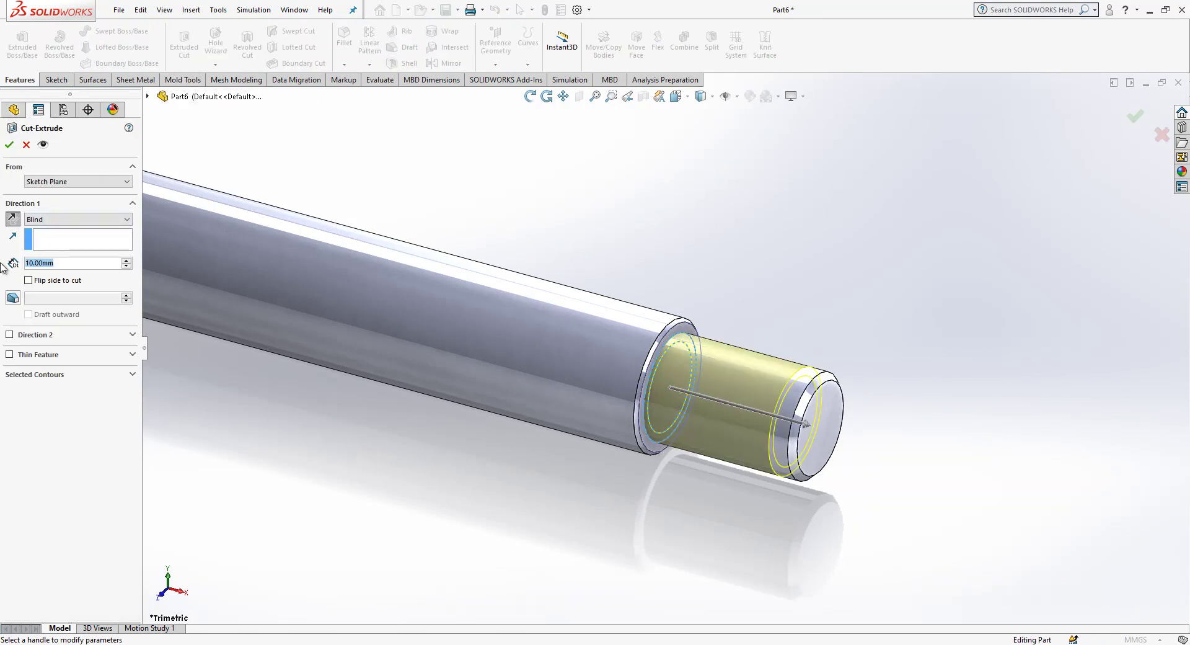
{"action": "key", "text": "Return"}
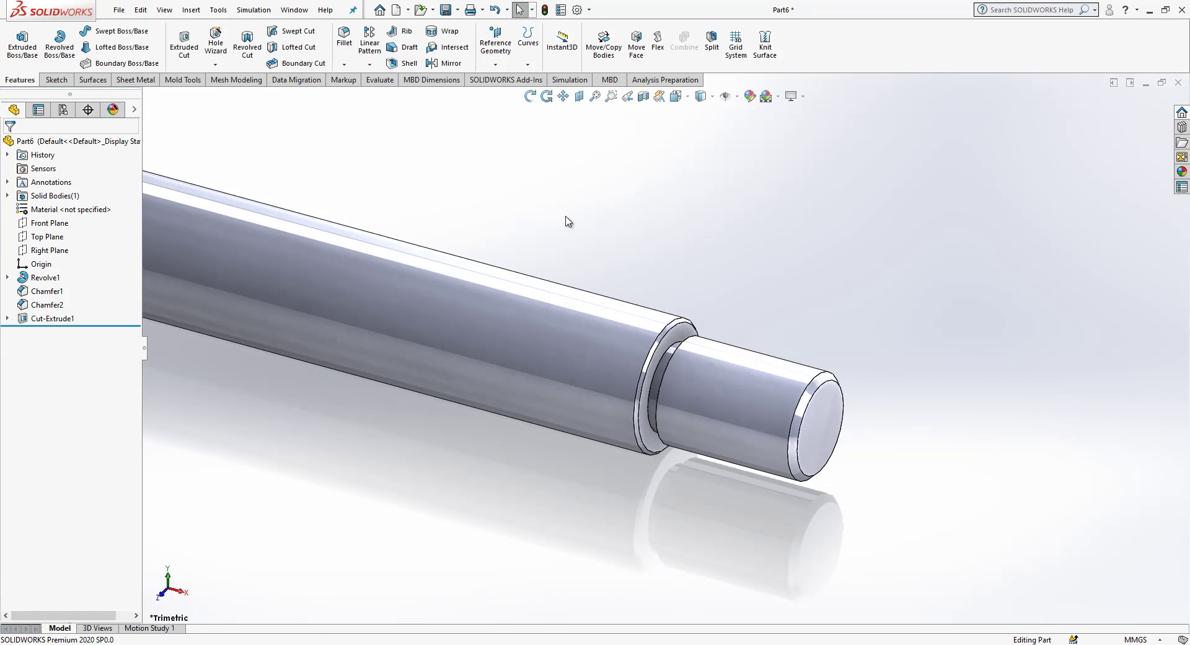
{"action": "left_click", "coordinate": [192, 10]}
Add an ANSI Metric M8x1.25 cosmetic thread on the narrow end edge, 10 mm blind
{"action": "left_click", "coordinate": [192, 10]}
{"action": "left_click", "coordinate": [191, 10]}
{"action": "mouse_move", "coordinate": [250, 491]}
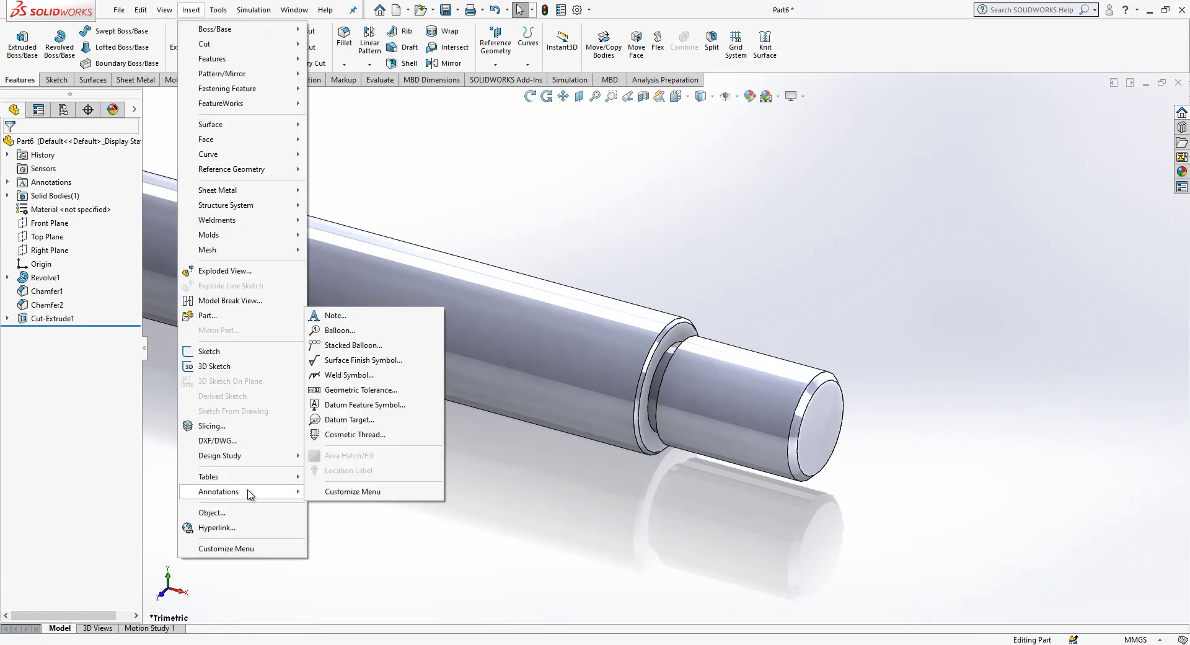
{"action": "left_click", "coordinate": [357, 434]}
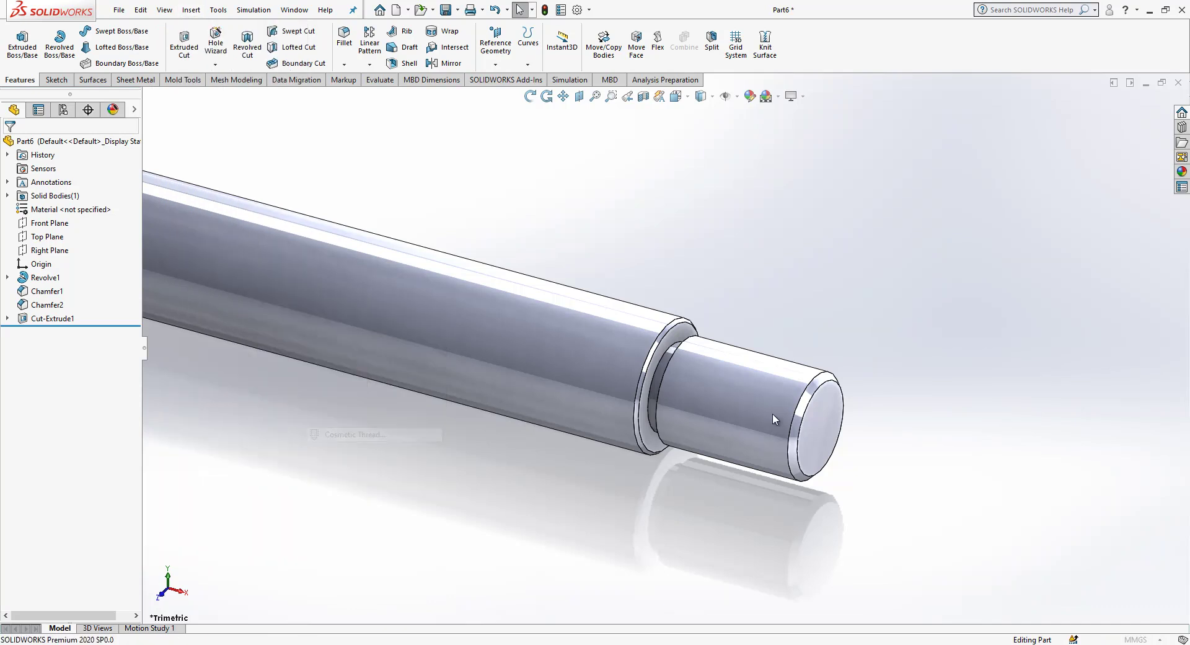
{"action": "left_click", "coordinate": [812, 388]}
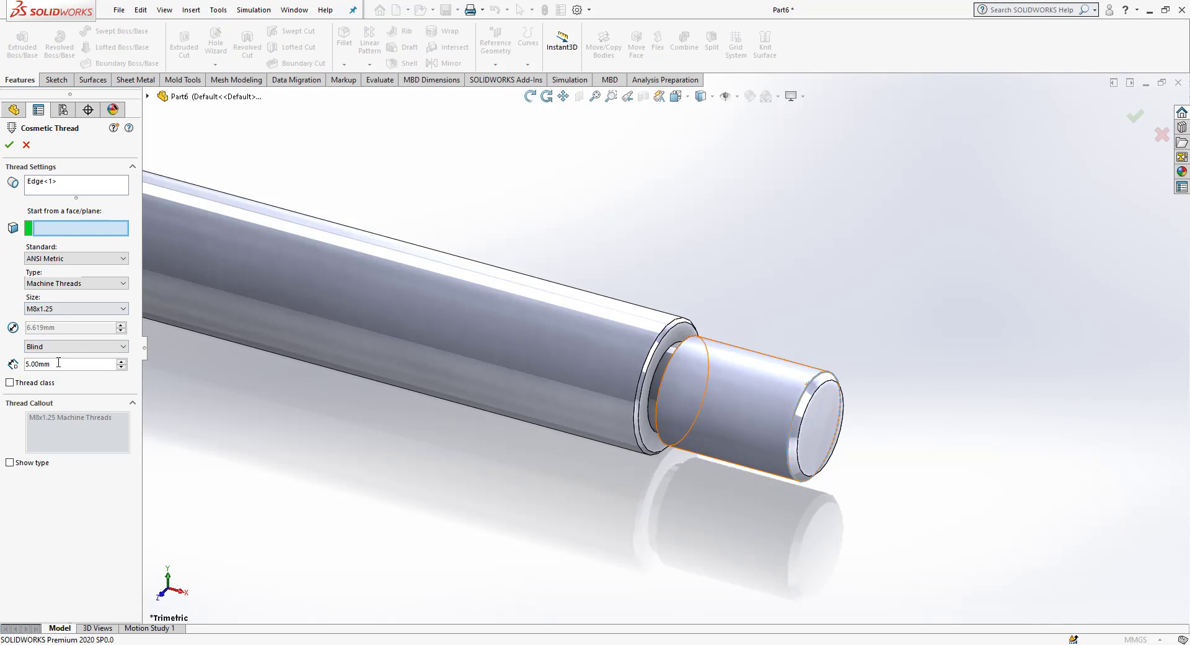
{"action": "type", "text": "10"}
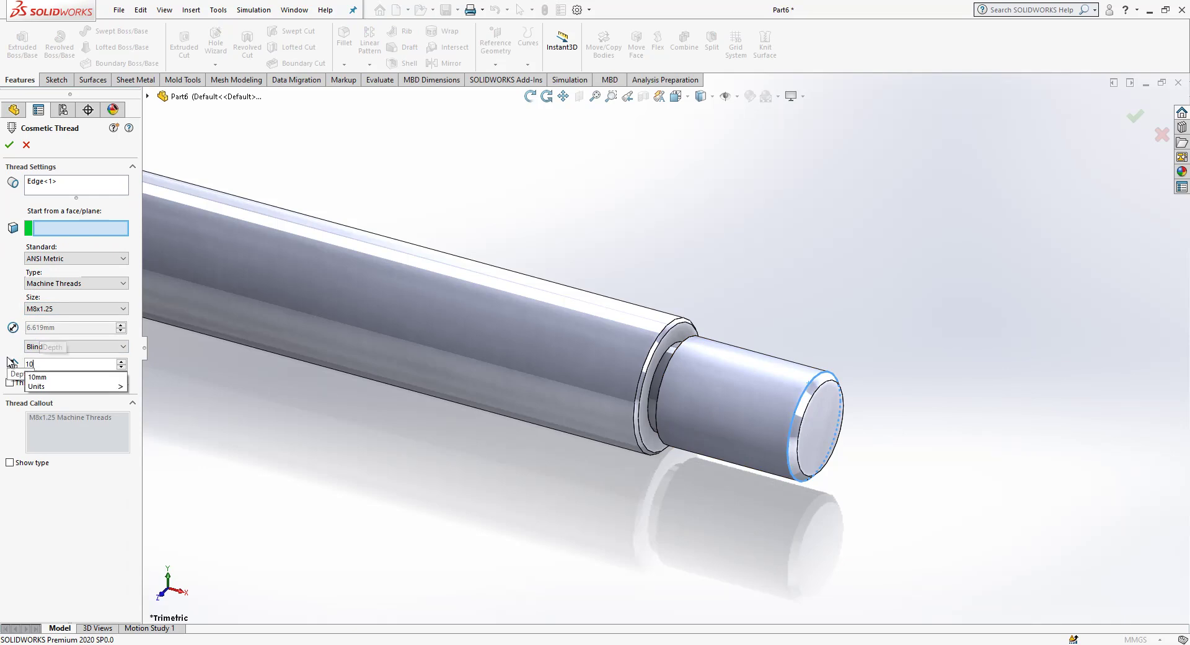
{"action": "key", "text": "Return"}
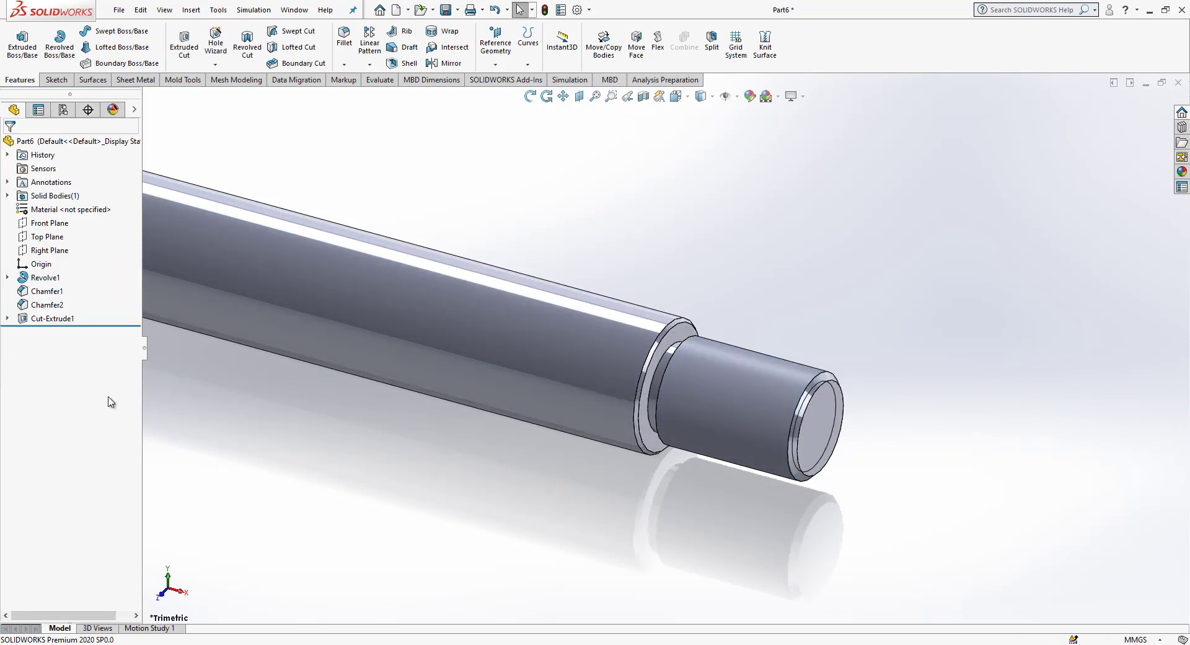
Orbit to the wide end face and sketch a Ø10 mm circle converted from its edge
{"action": "middle_click_drag", "start_coordinate": [929, 429], "coordinate": [899, 435]}
{"action": "scroll", "coordinate": [698, 404], "scroll_direction": "up", "scroll_amount": 5}
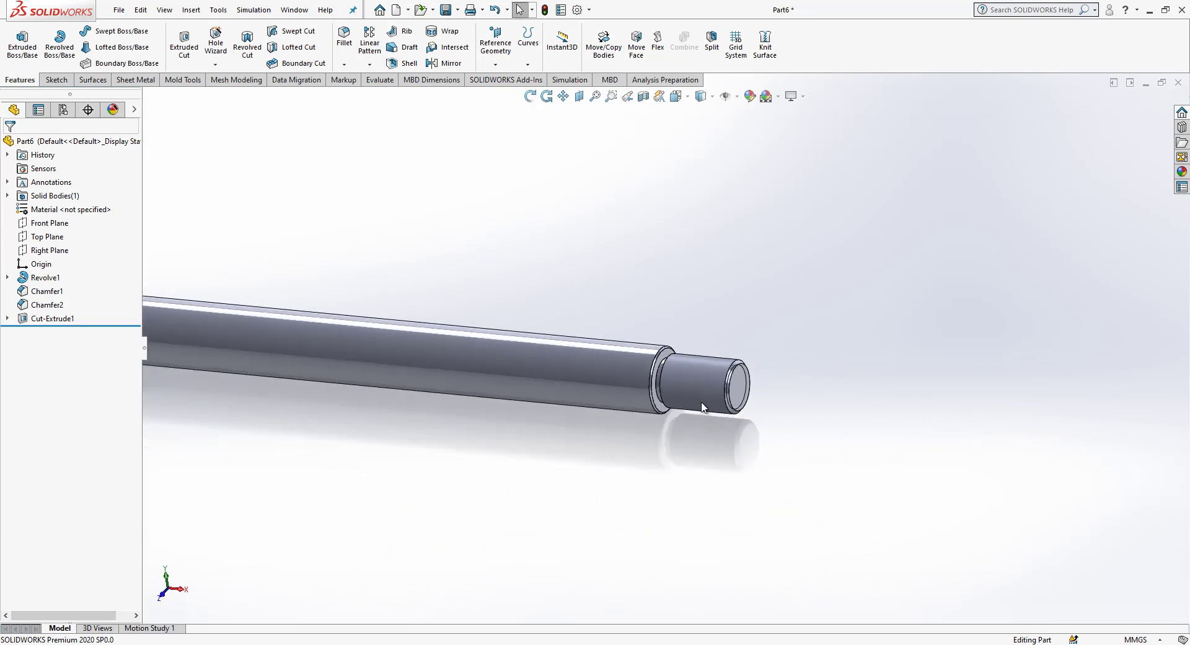
{"action": "middle_click_drag", "start_coordinate": [526, 377], "coordinate": [428, 370]}
{"action": "left_click", "coordinate": [443, 363]}
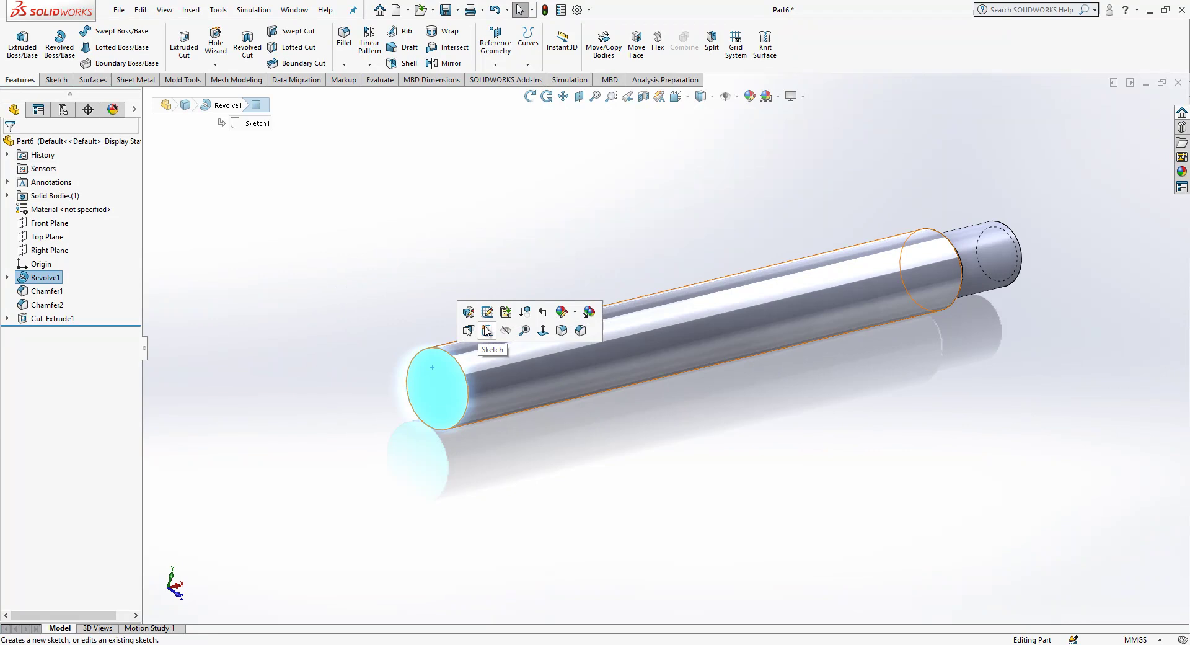
{"action": "left_click", "coordinate": [486, 330]}
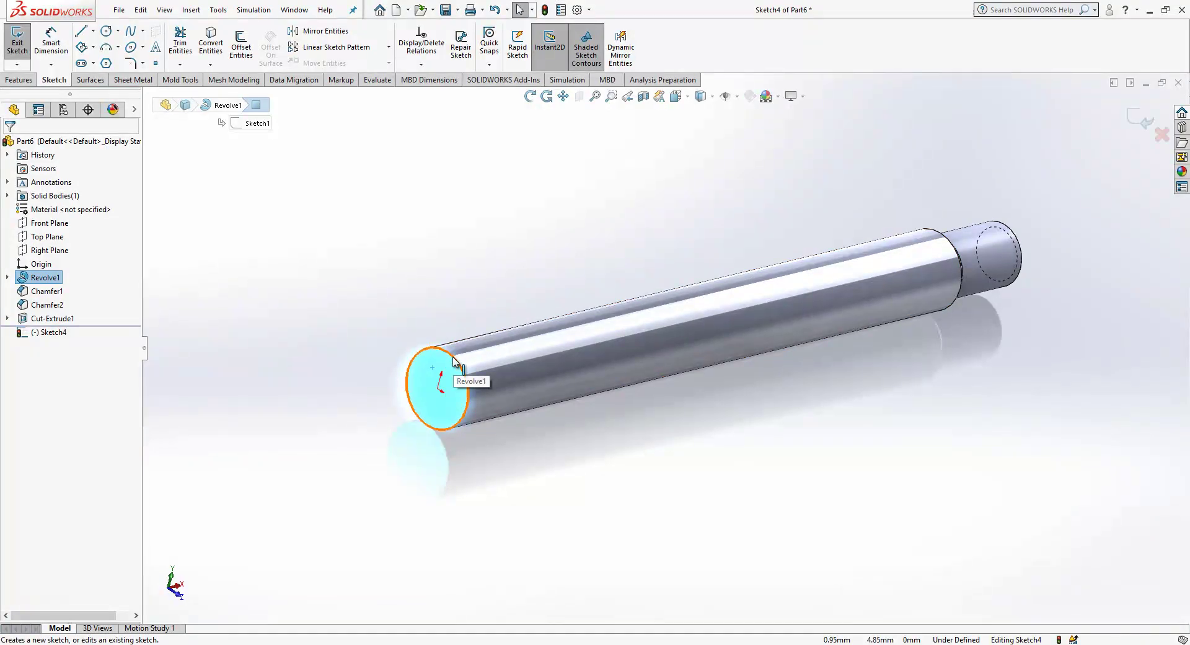
{"action": "left_click", "coordinate": [218, 46]}
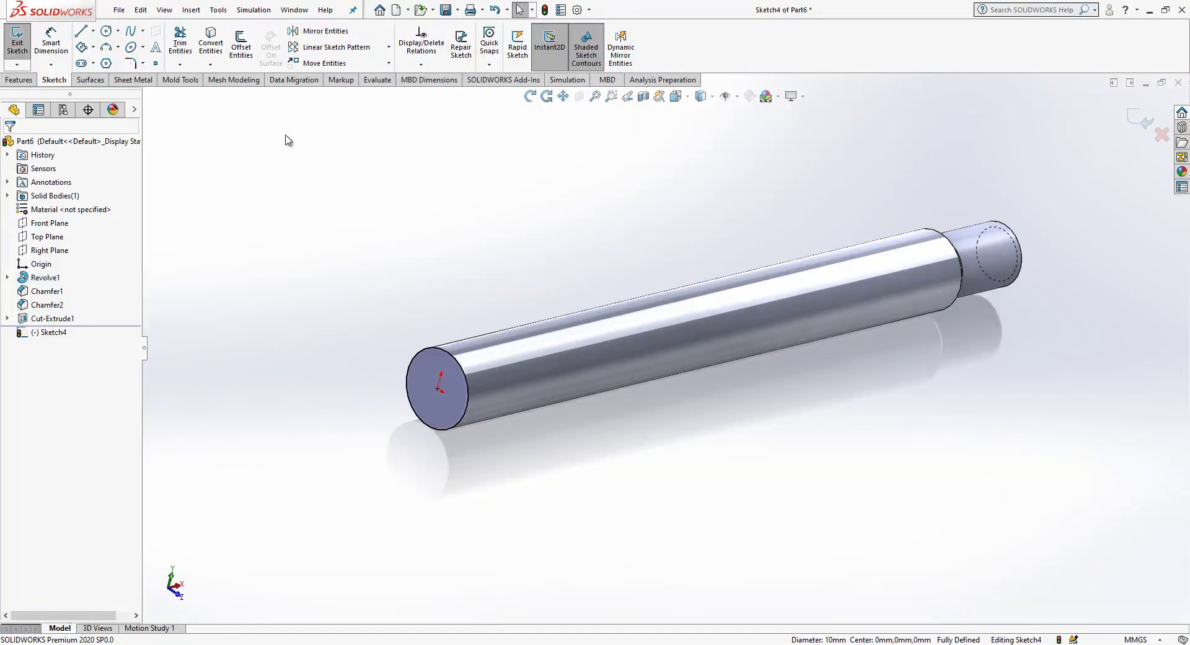
{"action": "left_click", "coordinate": [1146, 118]}
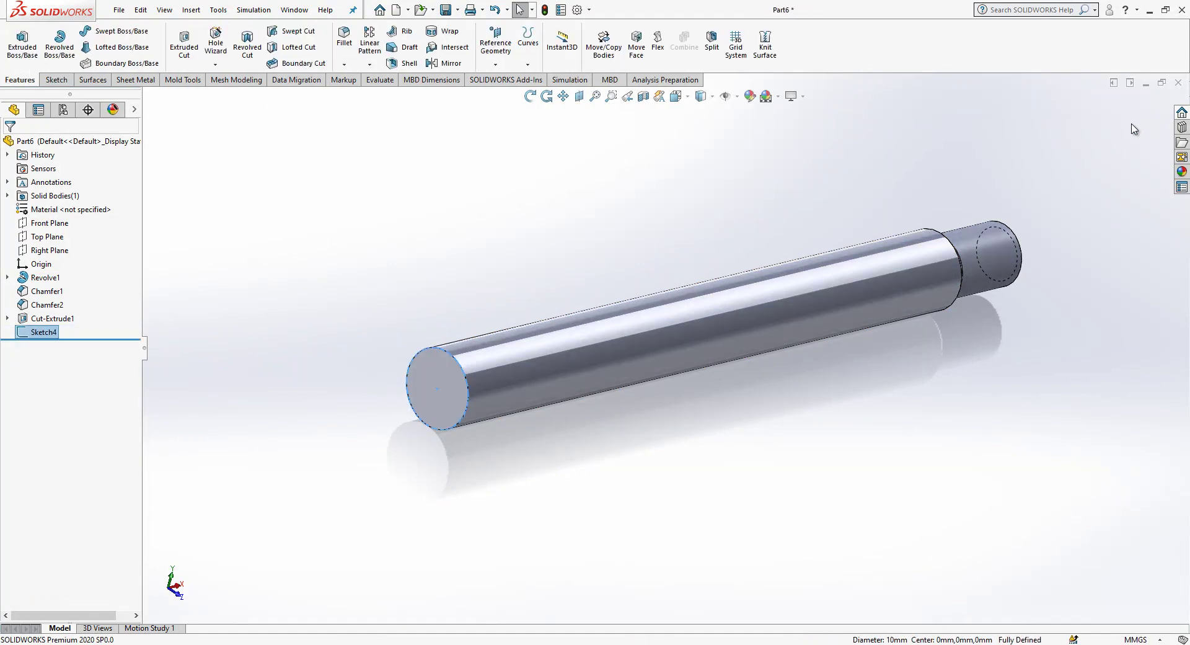
{"action": "left_click", "coordinate": [495, 64]}
Create a half-revolution helix from the end circle, running 50 mm along the shaft
{"action": "left_click", "coordinate": [528, 64]}
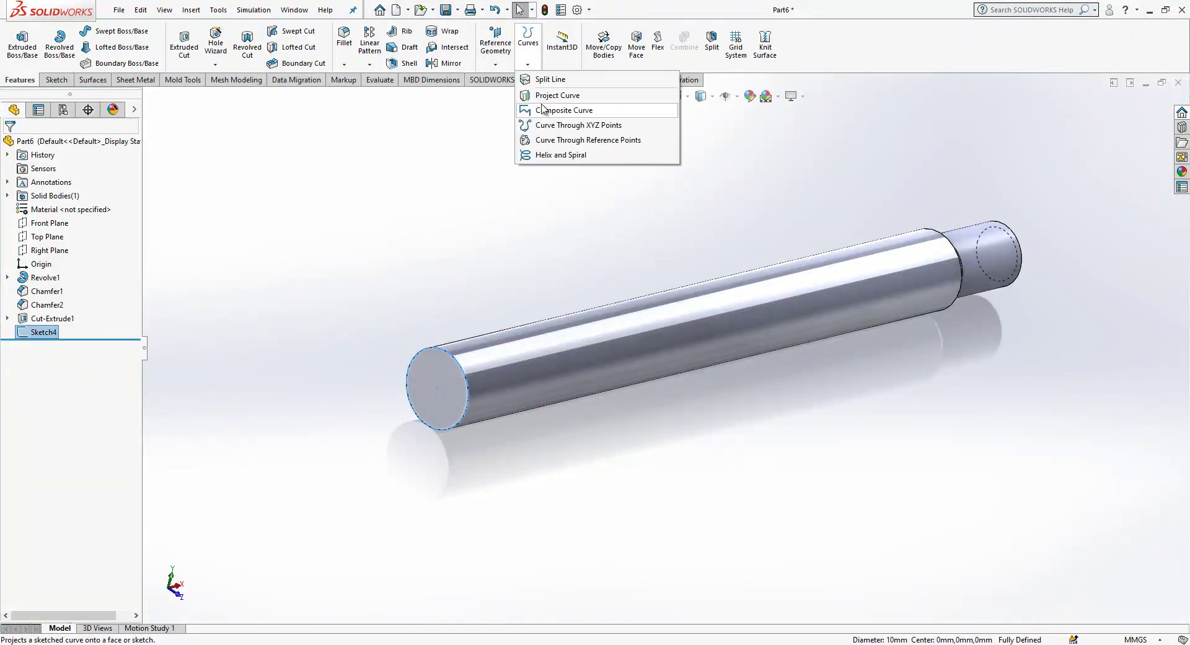
{"action": "left_click", "coordinate": [558, 158]}
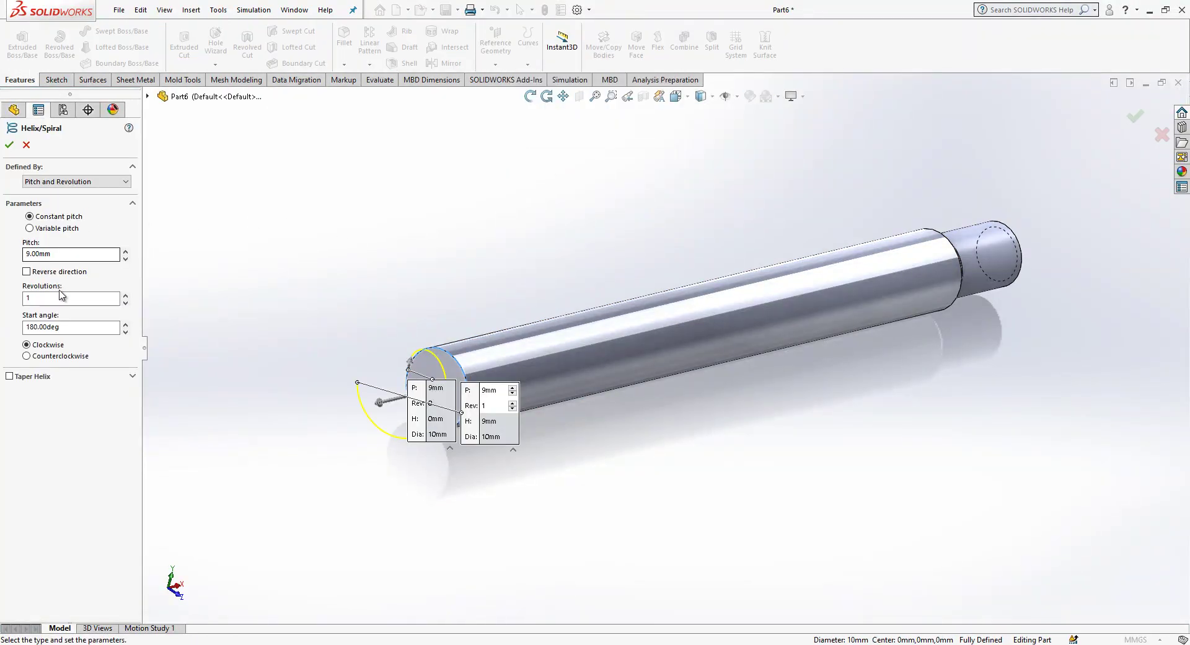
{"action": "left_click", "coordinate": [27, 272]}
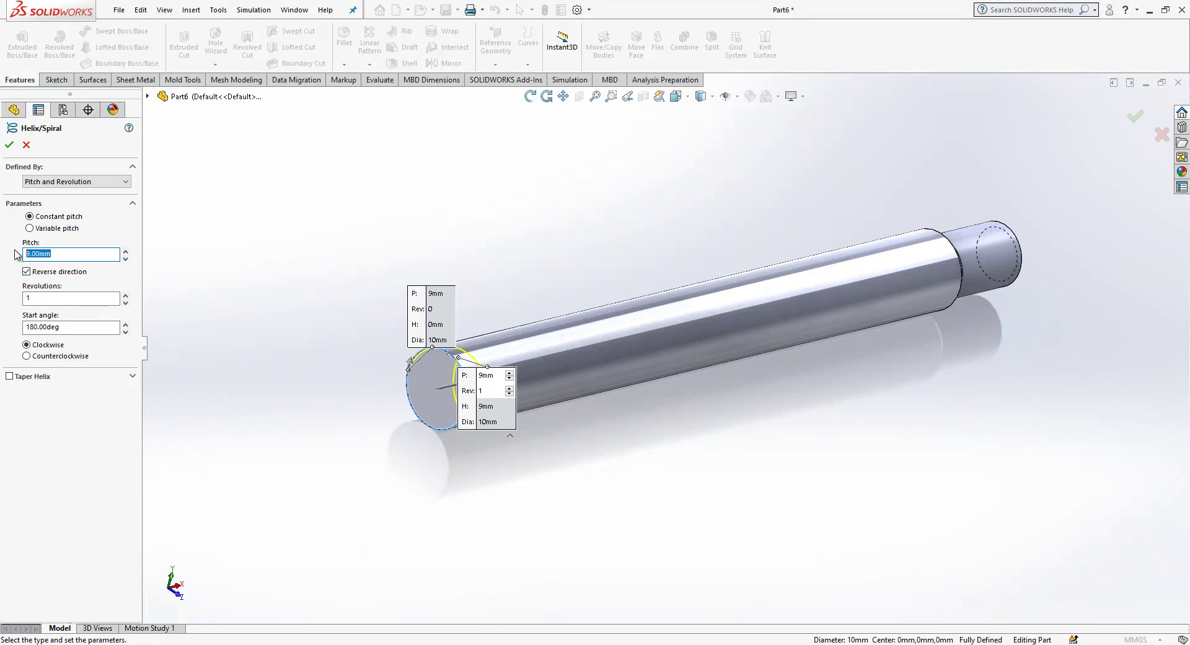
{"action": "type", "text": "50"}
{"action": "key", "text": "Return"}
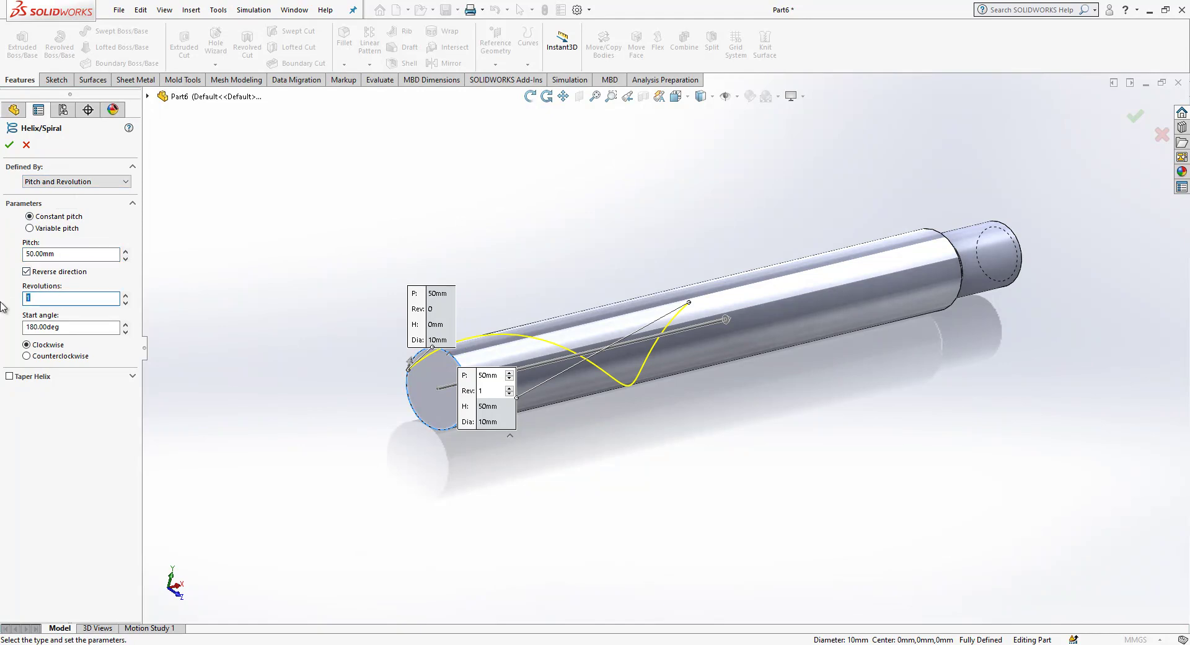
{"action": "key", "text": "Return"}
{"action": "key", "text": "Return"}
{"action": "middle_click_drag", "start_coordinate": [528, 282], "coordinate": [609, 302]}
{"action": "key", "text": "Escape"}
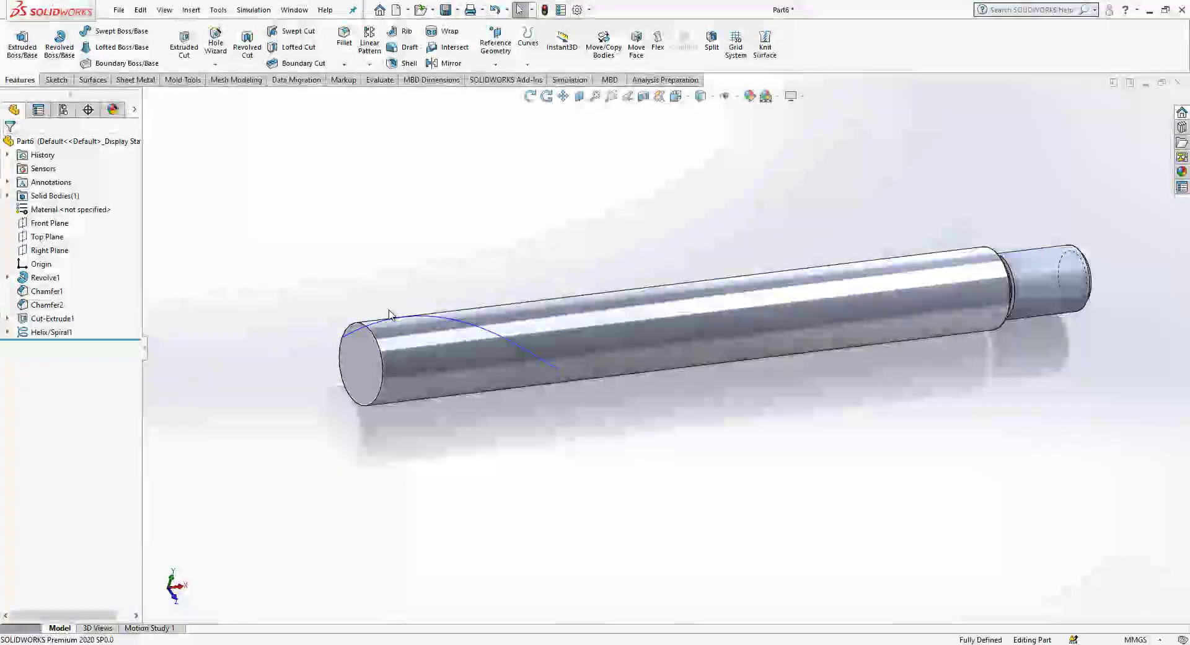
Edit Helix/Spiral1 so its pitch becomes 100 mm
{"action": "left_click", "coordinate": [55, 334]}
{"action": "left_click", "coordinate": [59, 302]}
{"action": "left_click", "coordinate": [62, 306]}
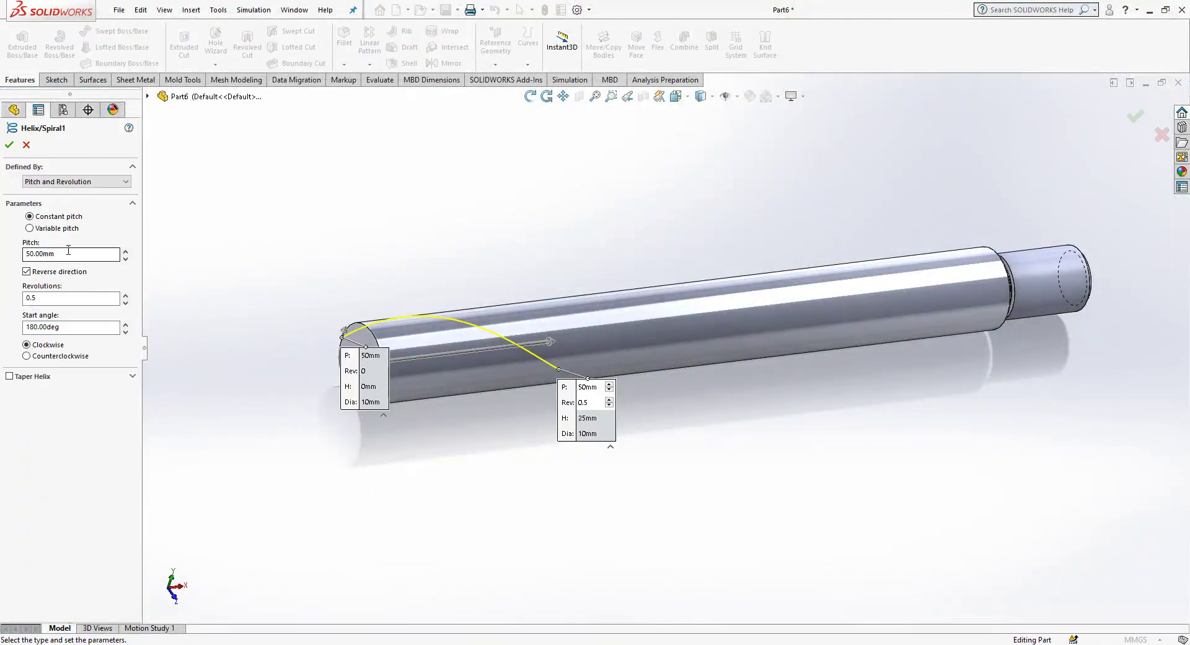
{"action": "scroll", "coordinate": [357, 292], "scroll_direction": "up", "scroll_amount": 1}
{"action": "middle_click_drag", "start_coordinate": [558, 366], "coordinate": [496, 374]}
{"action": "scroll", "coordinate": [496, 373], "scroll_direction": "up", "scroll_amount": 1}
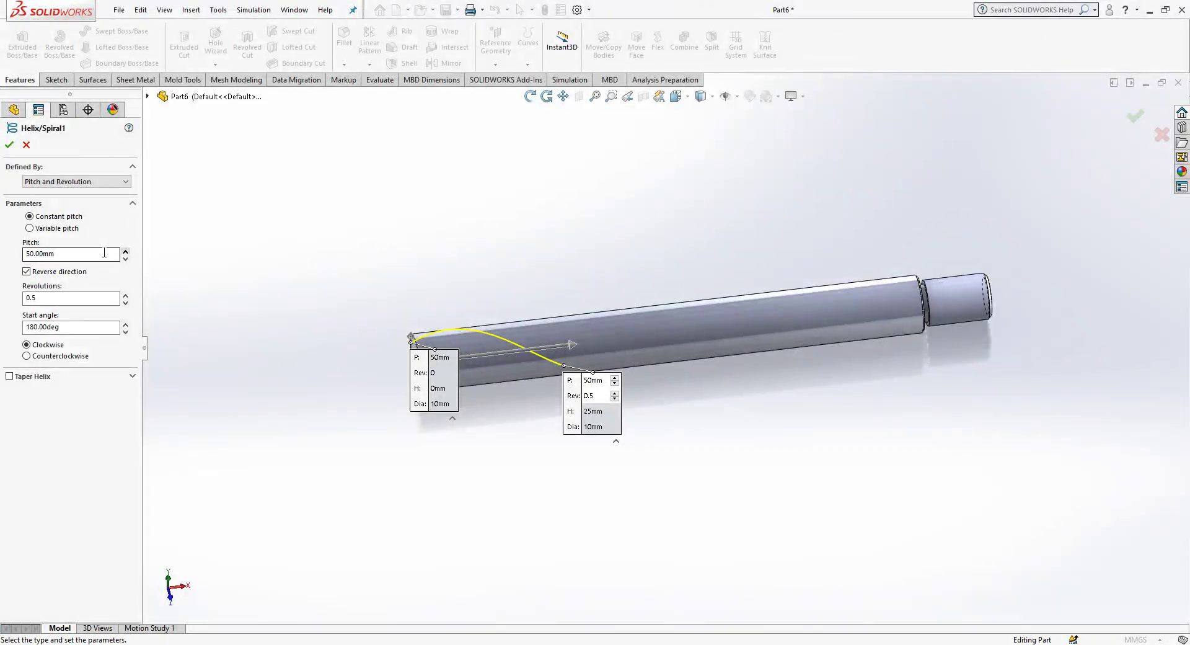
{"action": "key", "text": "Return"}
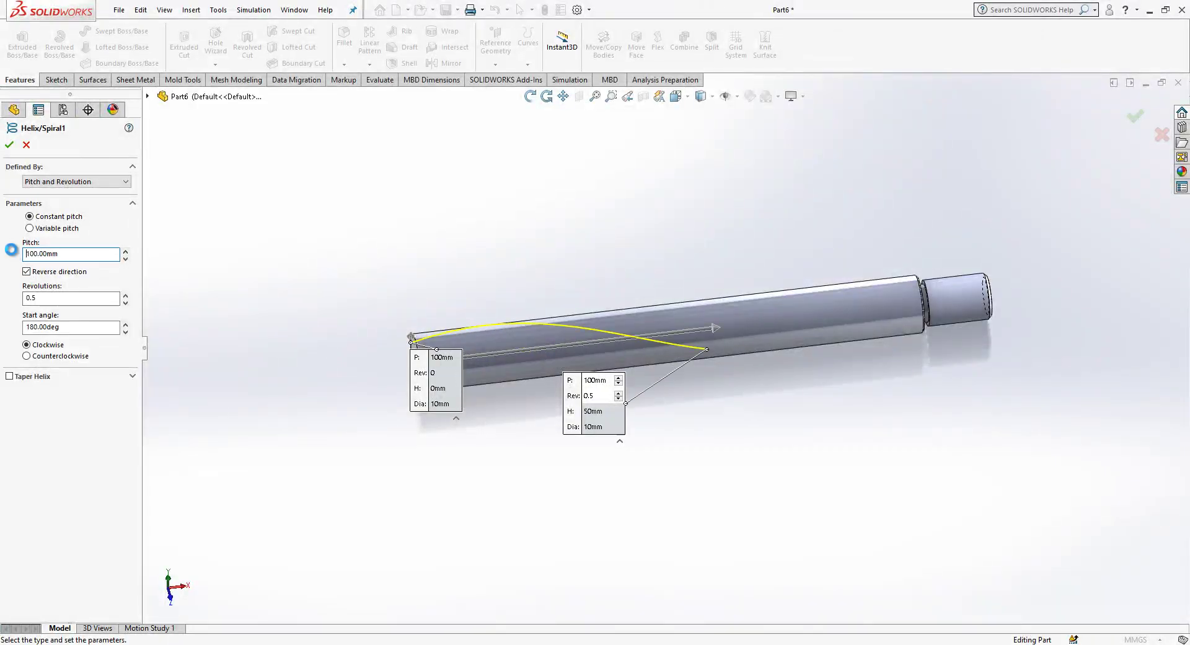
{"action": "left_click", "coordinate": [663, 345]}
Add Plane1 perpendicular to the helix at its start point on the shaft end
{"action": "middle_click_drag", "start_coordinate": [691, 385], "coordinate": [563, 440]}
{"action": "left_click", "coordinate": [563, 426]}
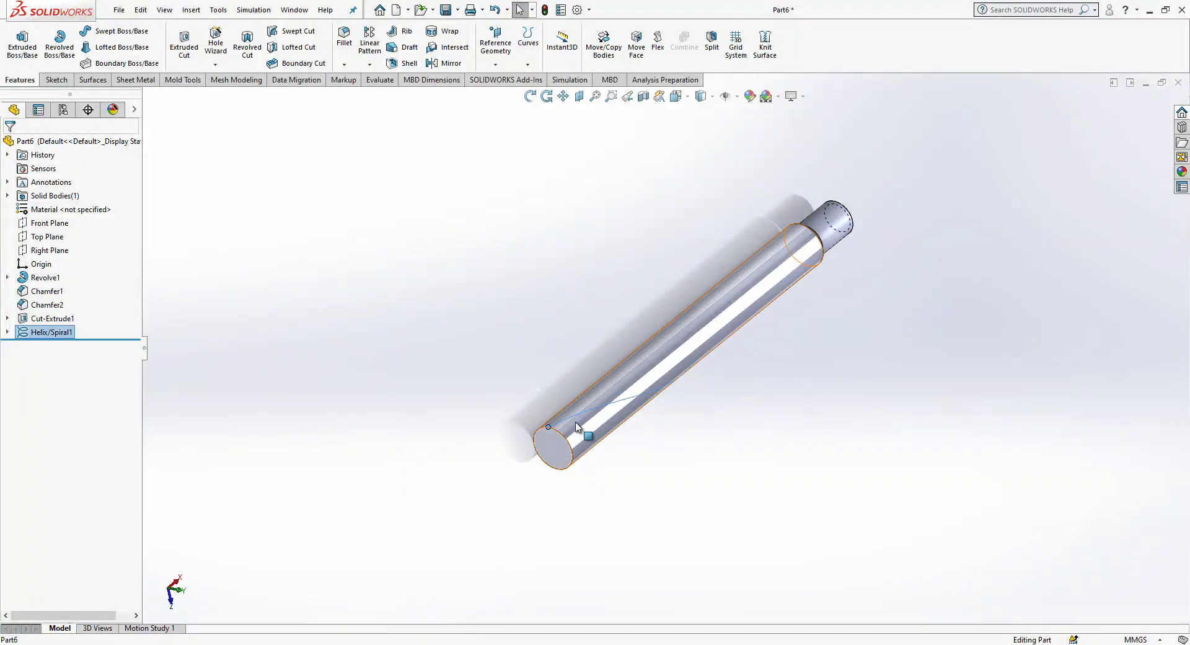
{"action": "scroll", "coordinate": [589, 421], "scroll_direction": "down", "scroll_amount": 3}
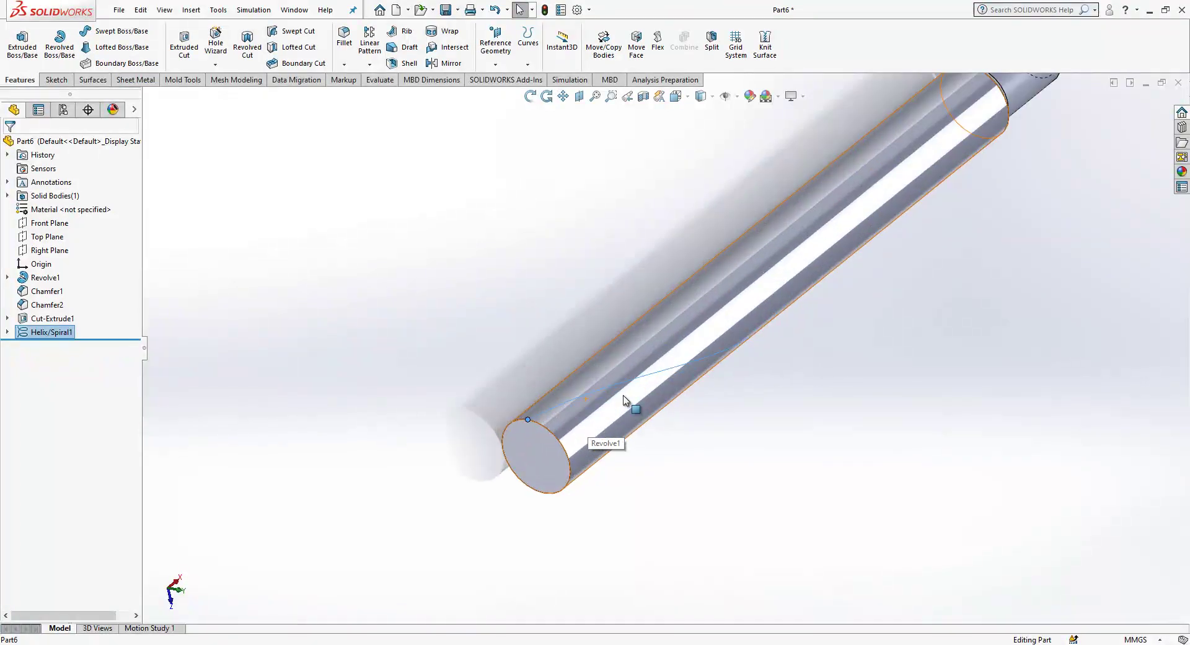
{"action": "left_click", "coordinate": [496, 65]}
{"action": "left_click", "coordinate": [506, 79]}
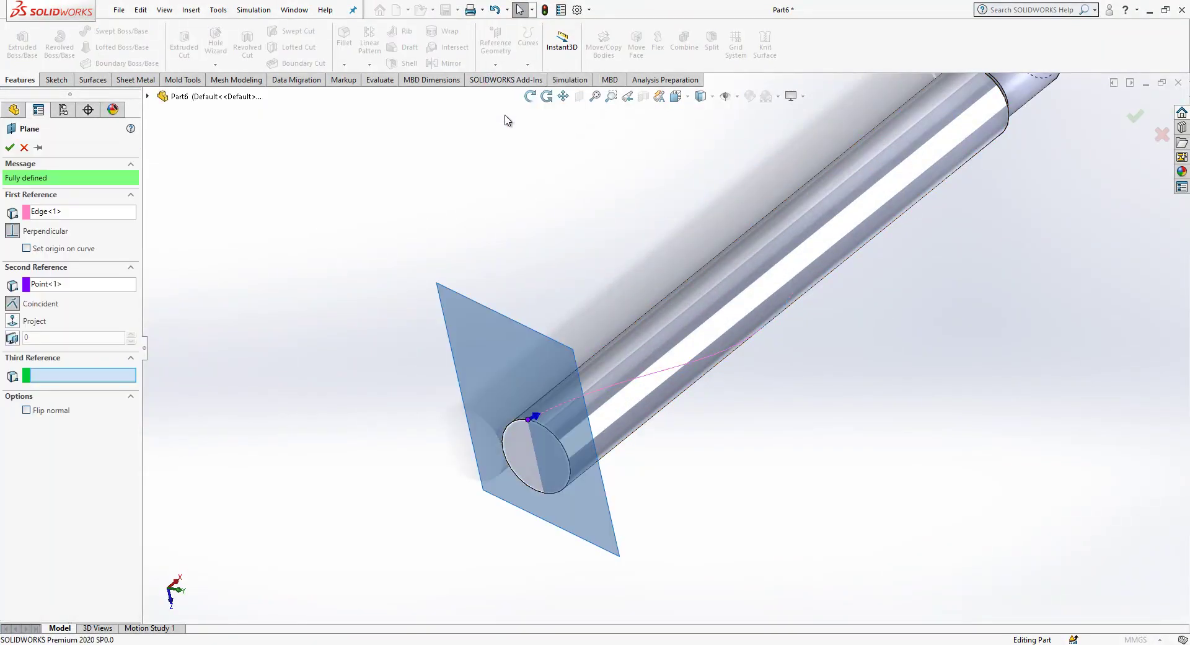
{"action": "left_click", "coordinate": [10, 147]}
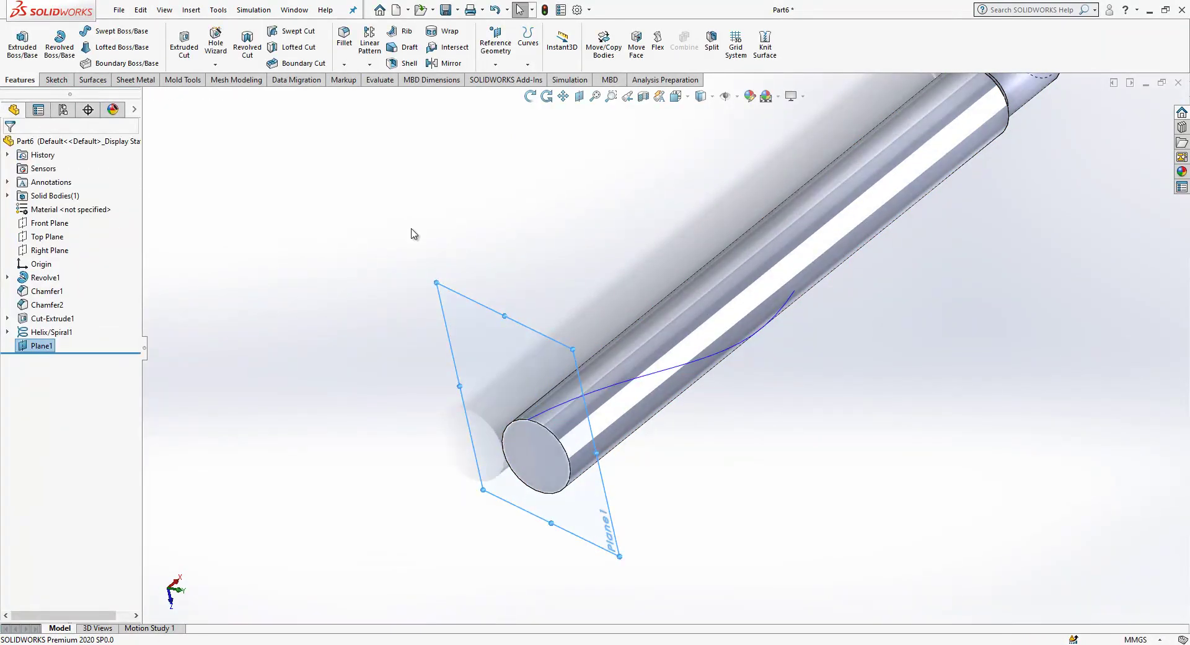
{"action": "mouse_move", "coordinate": [589, 419]}
{"action": "middle_mouse_down"}
{"action": "mouse_move", "coordinate": [473, 380]}
{"action": "mouse_move", "coordinate": [589, 427]}
{"action": "mouse_move", "coordinate": [619, 415]}
{"action": "mouse_move", "coordinate": [676, 314]}
{"action": "mouse_move", "coordinate": [696, 420]}
{"action": "middle_mouse_up"}
Draw a small triangle on Plane1 starting at the helix end point
{"action": "left_click", "coordinate": [664, 345]}
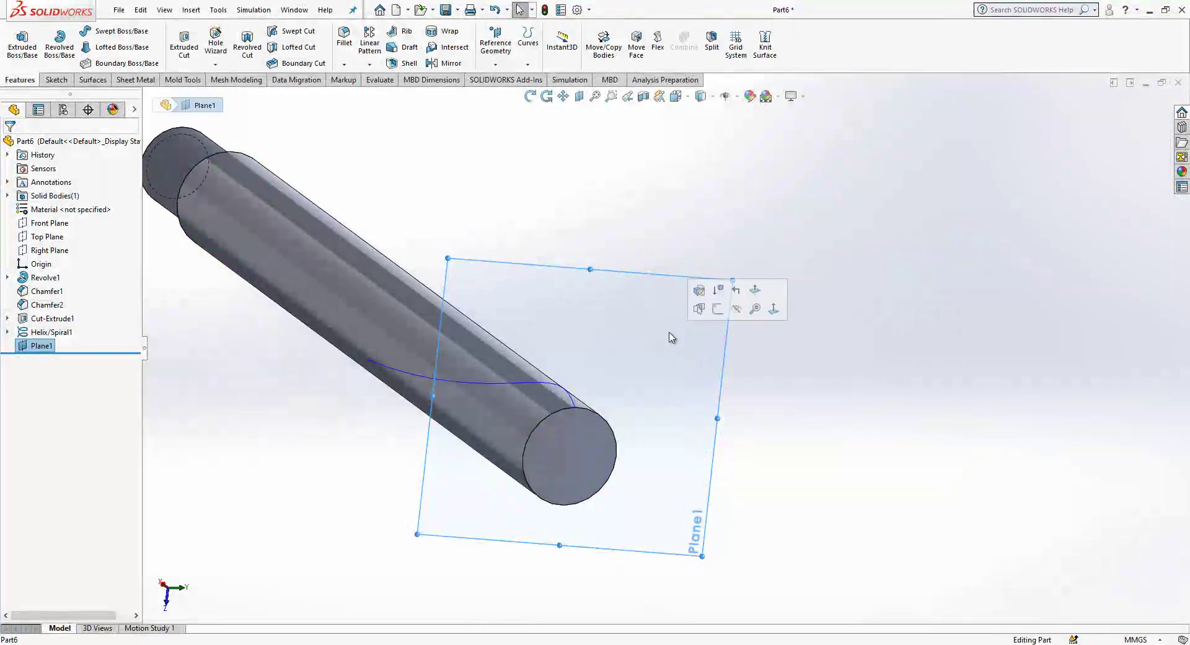
{"action": "left_click", "coordinate": [717, 308]}
{"action": "scroll", "coordinate": [579, 417], "scroll_direction": "down", "scroll_amount": 5}
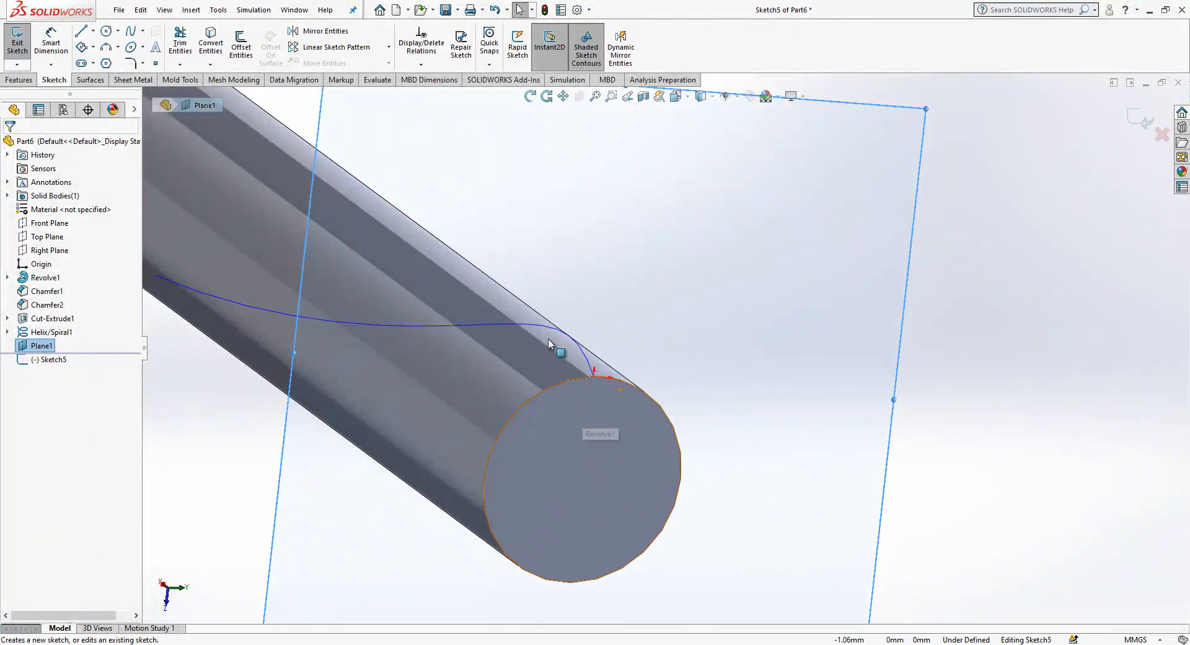
{"action": "left_click", "coordinate": [82, 34]}
{"action": "mouse_move", "coordinate": [657, 476]}
{"action": "middle_mouse_down"}
{"action": "mouse_move", "coordinate": [694, 436]}
{"action": "mouse_move", "coordinate": [653, 555]}
{"action": "mouse_move", "coordinate": [683, 496]}
{"action": "mouse_move", "coordinate": [749, 473]}
{"action": "mouse_move", "coordinate": [672, 489]}
{"action": "mouse_move", "coordinate": [649, 520]}
{"action": "mouse_move", "coordinate": [664, 513]}
{"action": "middle_mouse_up"}
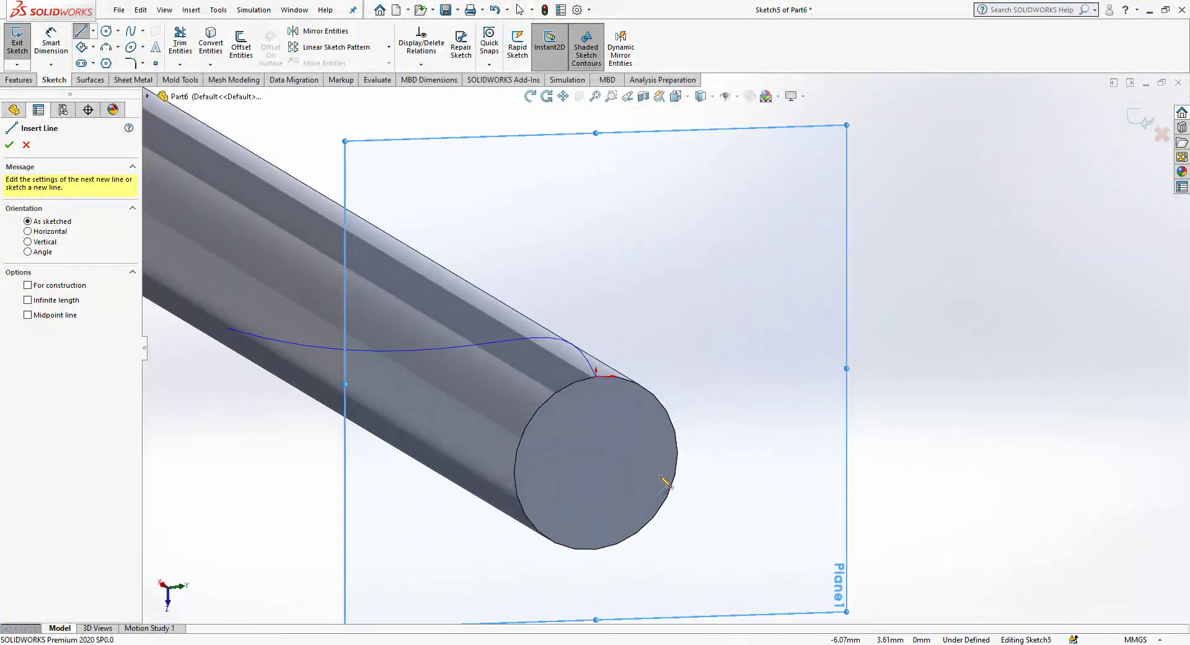
{"action": "left_click", "coordinate": [596, 376]}
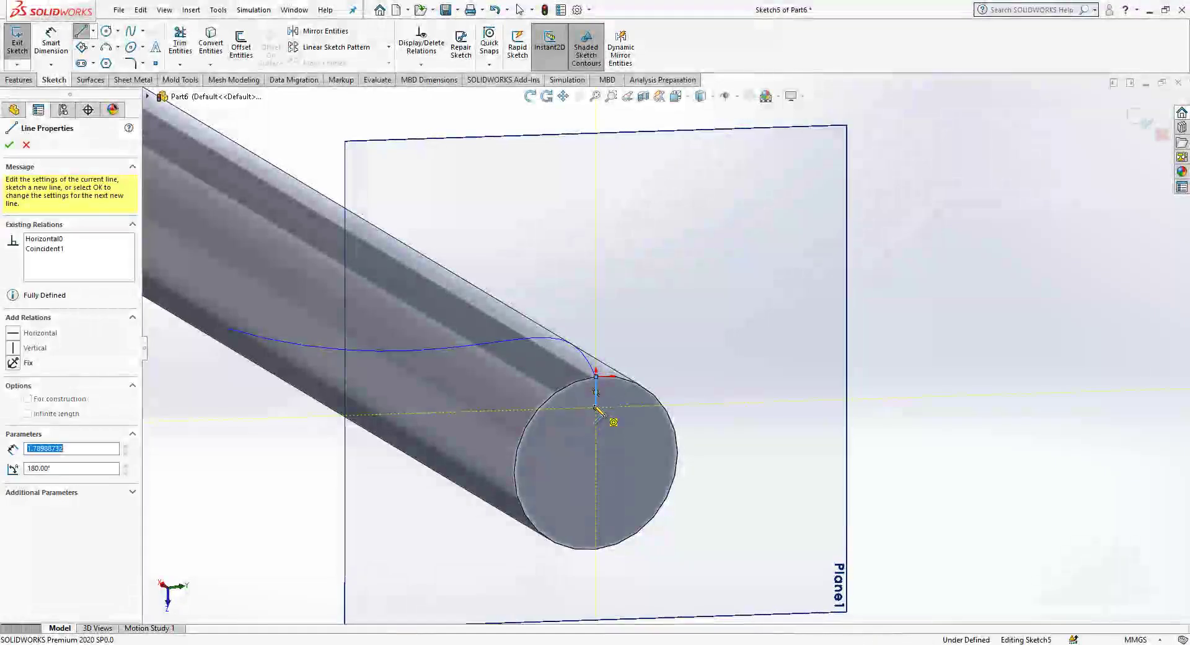
{"action": "left_click", "coordinate": [637, 350]}
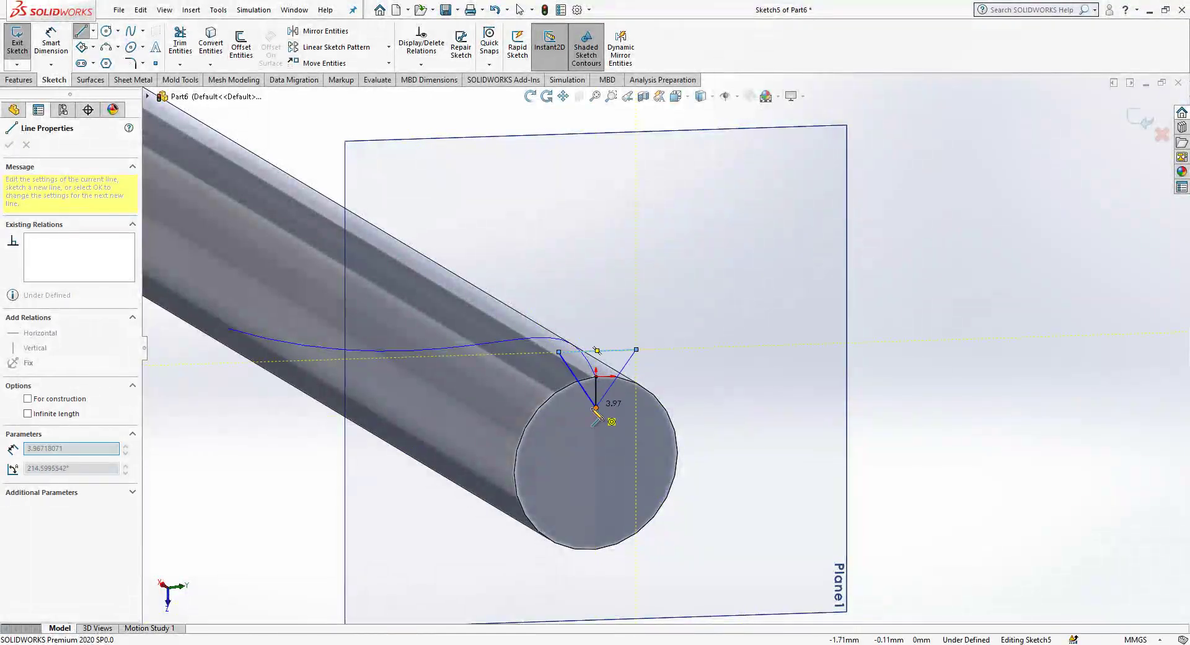
{"action": "left_click", "coordinate": [596, 408]}
{"action": "key", "text": "Escape"}
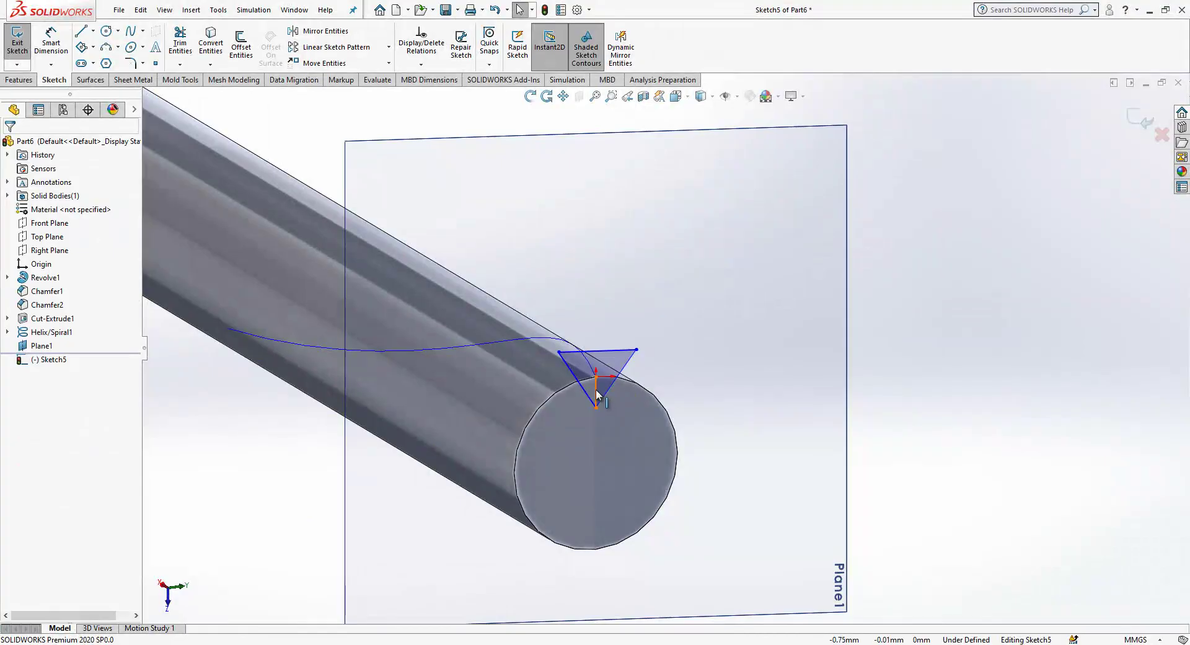
Make the triangle's sides symmetric about its vertical centre line
{"action": "left_click", "coordinate": [595, 387]}
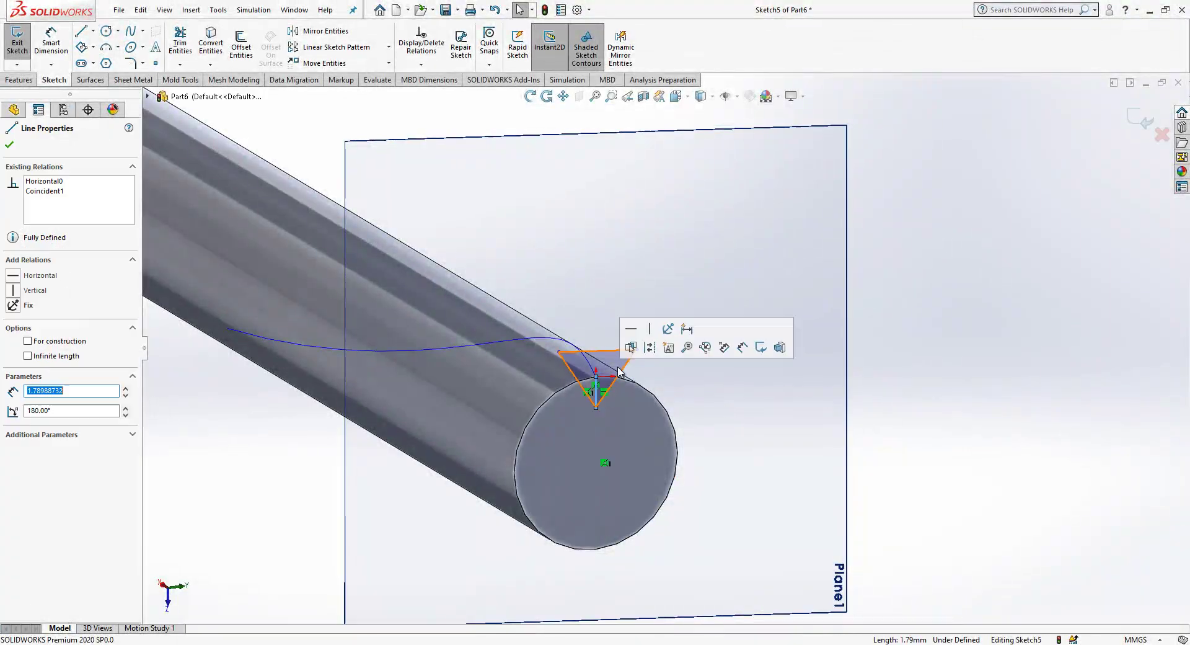
{"action": "key", "text": "Escape"}
{"action": "scroll", "coordinate": [659, 381], "scroll_direction": "down", "scroll_amount": 2}
{"action": "scroll", "coordinate": [659, 380], "scroll_direction": "down", "scroll_amount": 2}
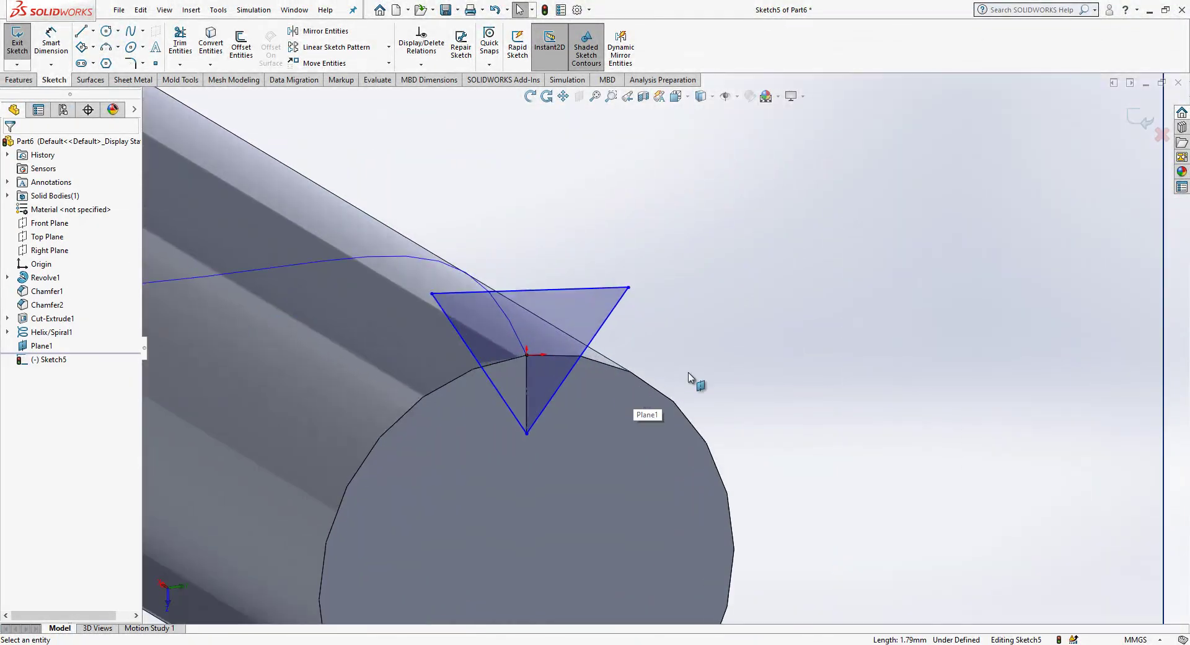
{"action": "left_click_drag", "start_coordinate": [716, 368], "coordinate": [486, 411]}
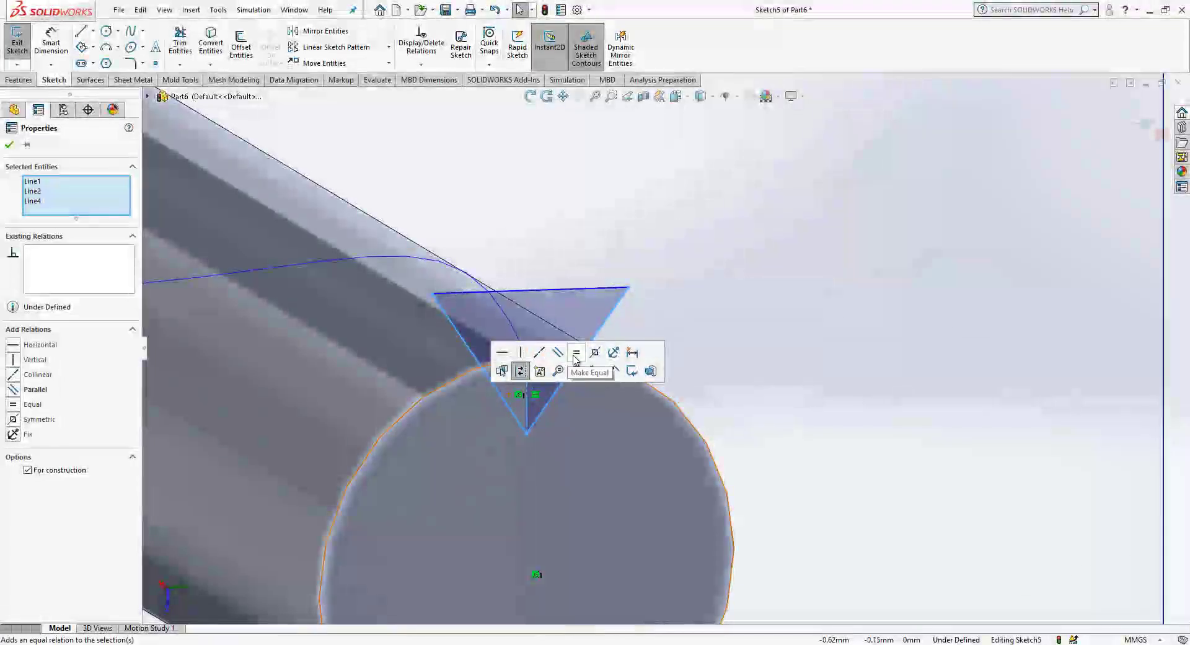
{"action": "left_click", "coordinate": [595, 353]}
{"action": "left_click", "coordinate": [797, 367]}
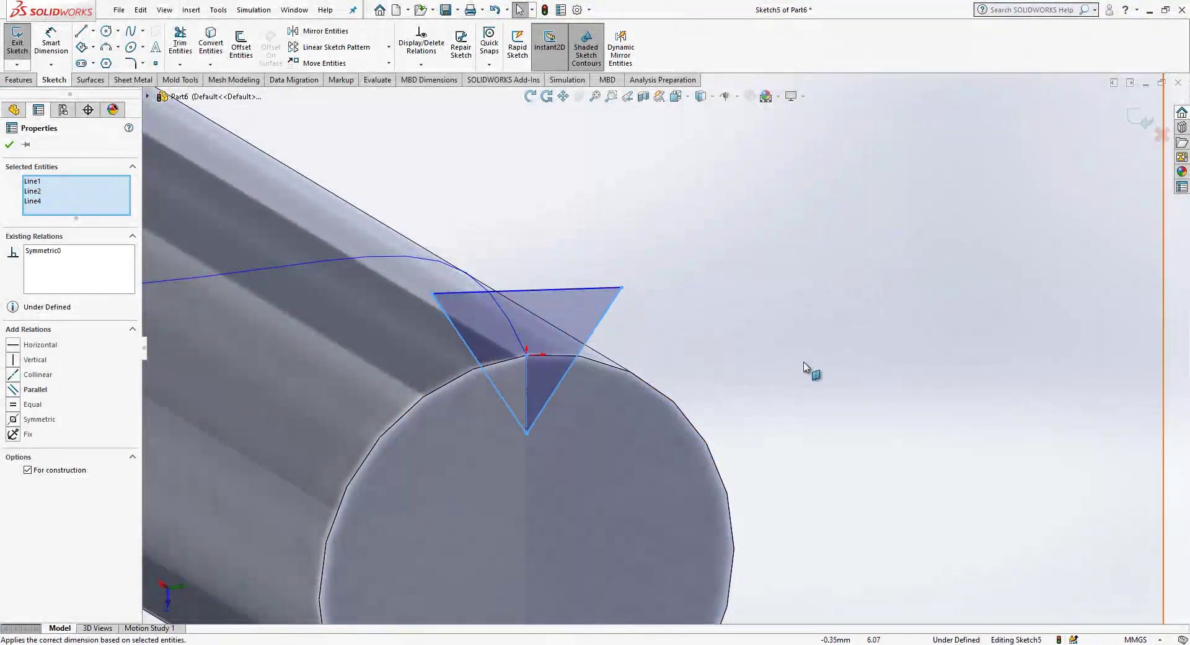
{"action": "left_click_drag", "start_coordinate": [717, 380], "coordinate": [465, 403]}
{"action": "left_click", "coordinate": [595, 352]}
{"action": "left_click", "coordinate": [734, 360]}
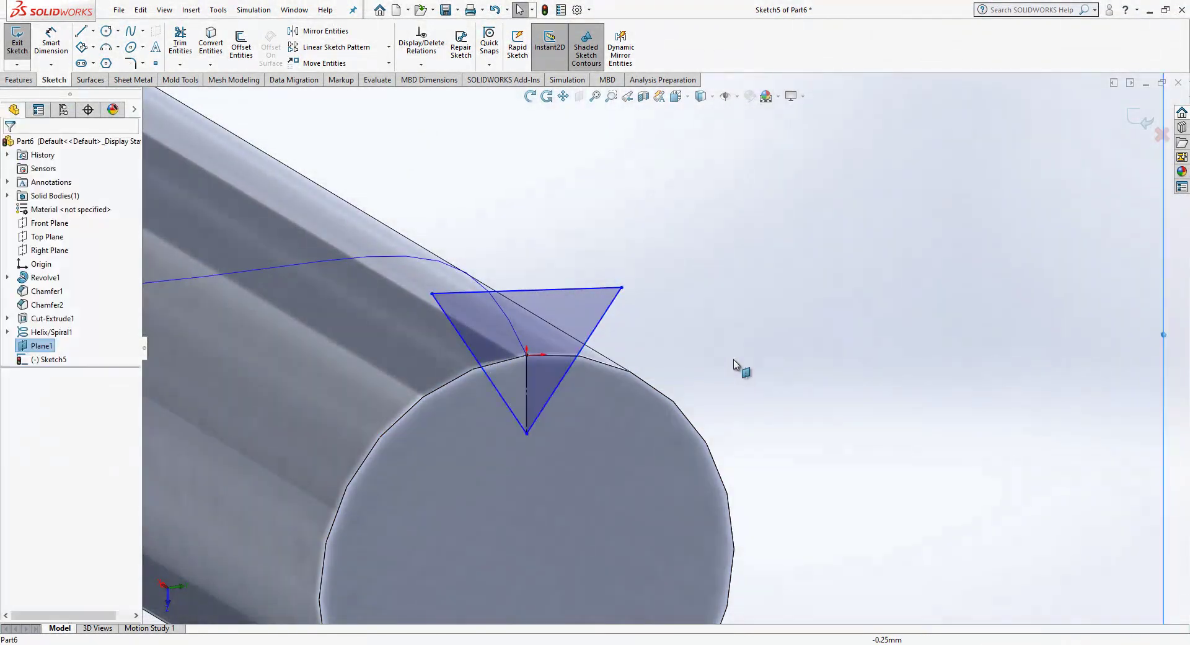
Dimension the triangle with a 90° included angle and 0.25 groove depth
{"action": "left_click", "coordinate": [52, 49]}
{"action": "left_click", "coordinate": [543, 407]}
{"action": "left_click", "coordinate": [493, 384]}
{"action": "left_click", "coordinate": [494, 212]}
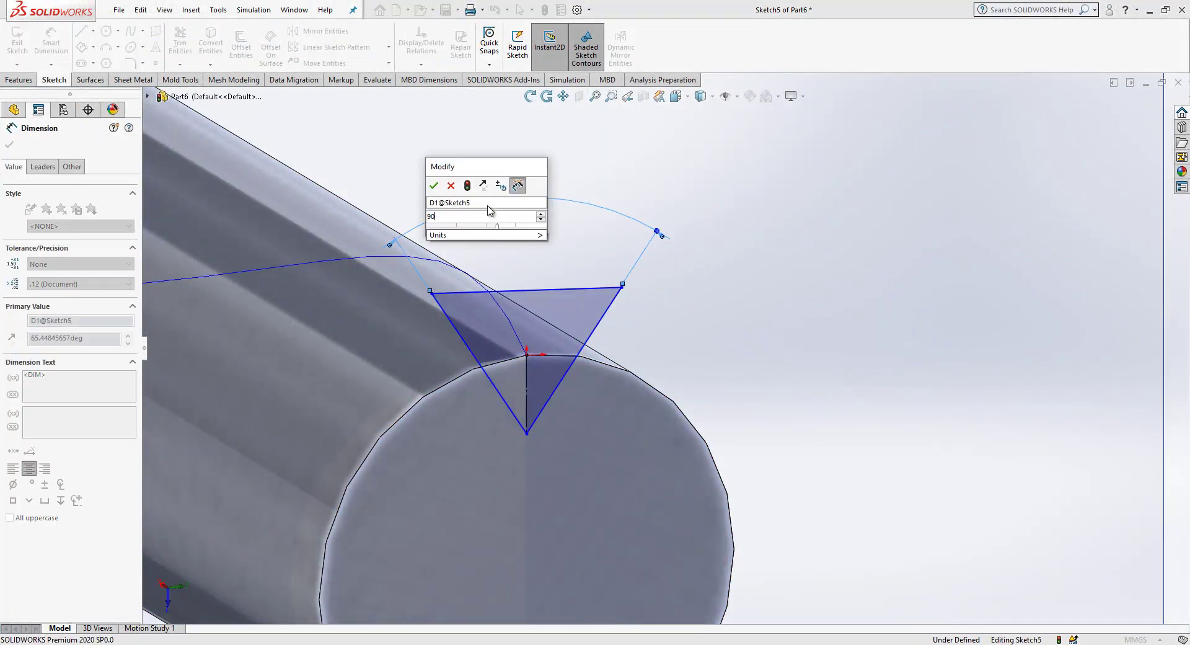
{"action": "type", "text": "90"}
{"action": "key", "text": "Return"}
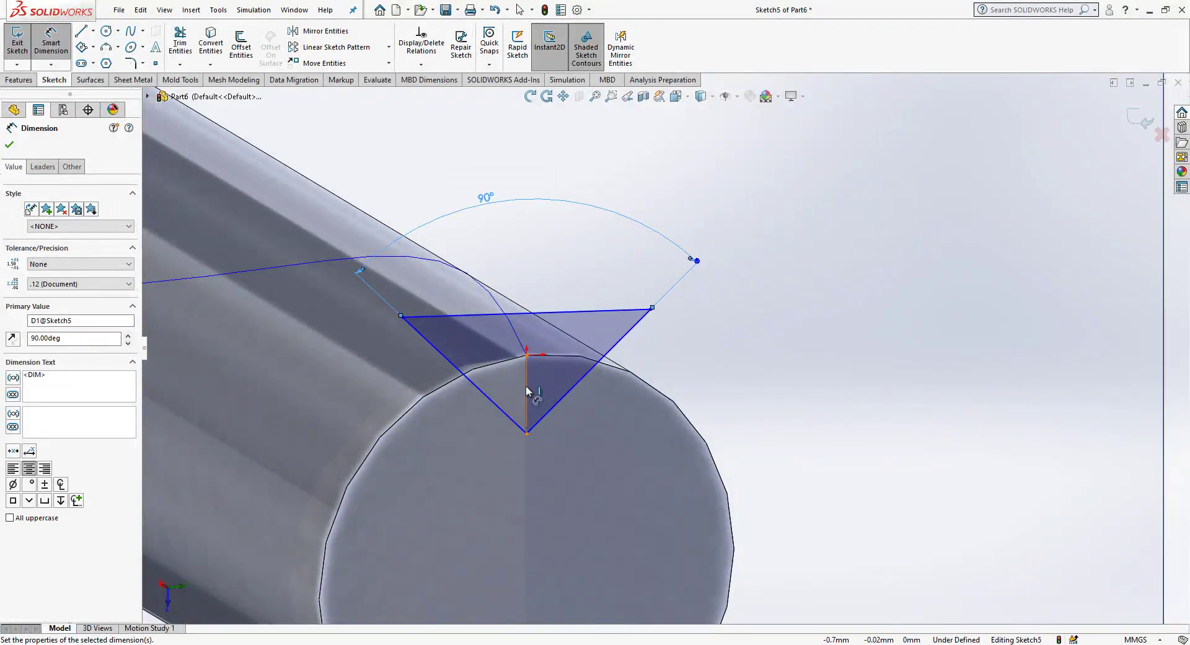
{"action": "left_click", "coordinate": [528, 390]}
{"action": "left_click", "coordinate": [830, 394]}
{"action": "type", "text": "0.25"}
{"action": "key", "text": "Return"}
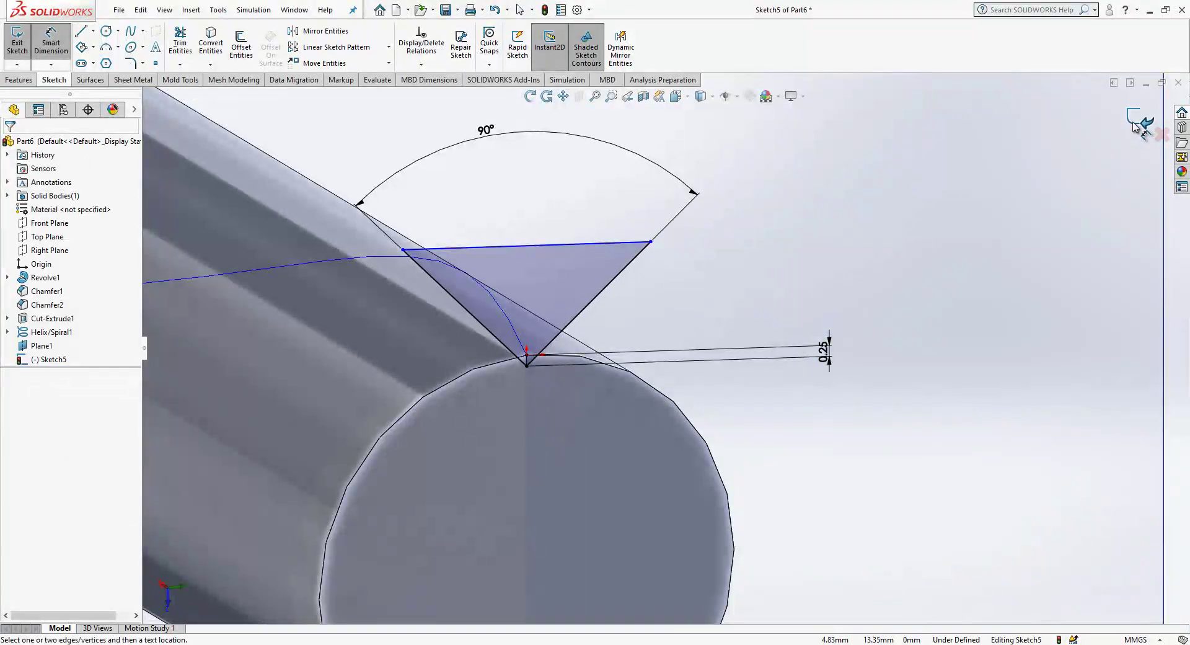
Swept-cut the triangular Sketch5 profile along Helix/Spiral1 to form Cut-Sweep1
{"action": "left_click", "coordinate": [1140, 124]}
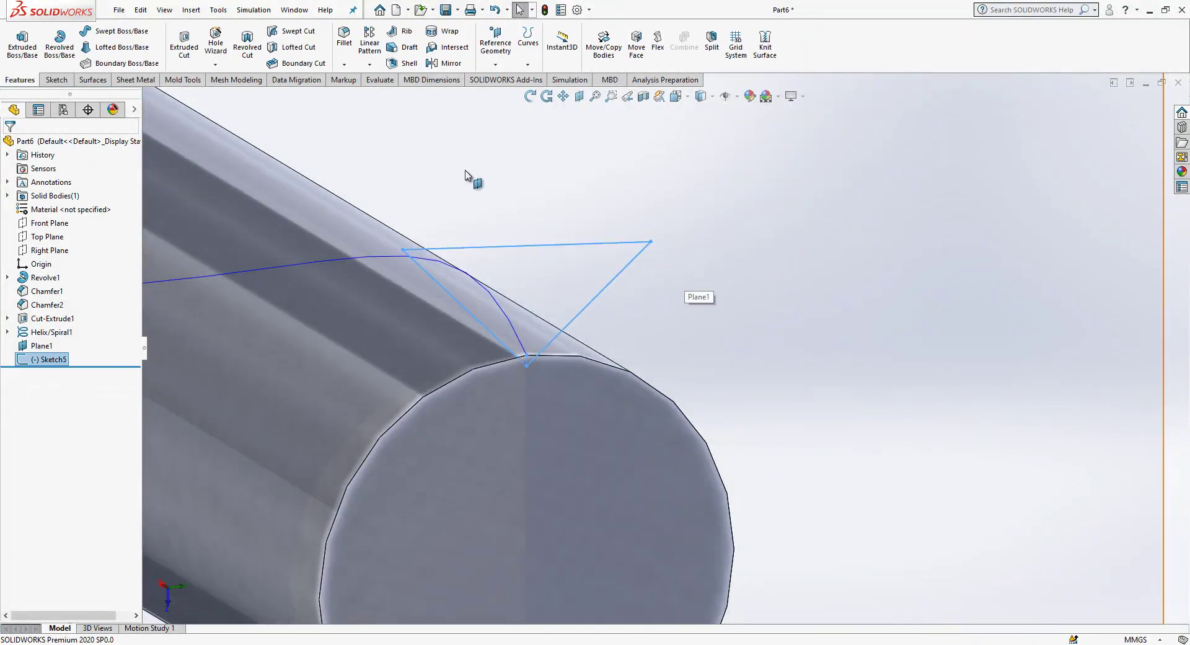
{"action": "left_click", "coordinate": [183, 47]}
{"action": "key", "text": "Escape"}
{"action": "left_click", "coordinate": [297, 35]}
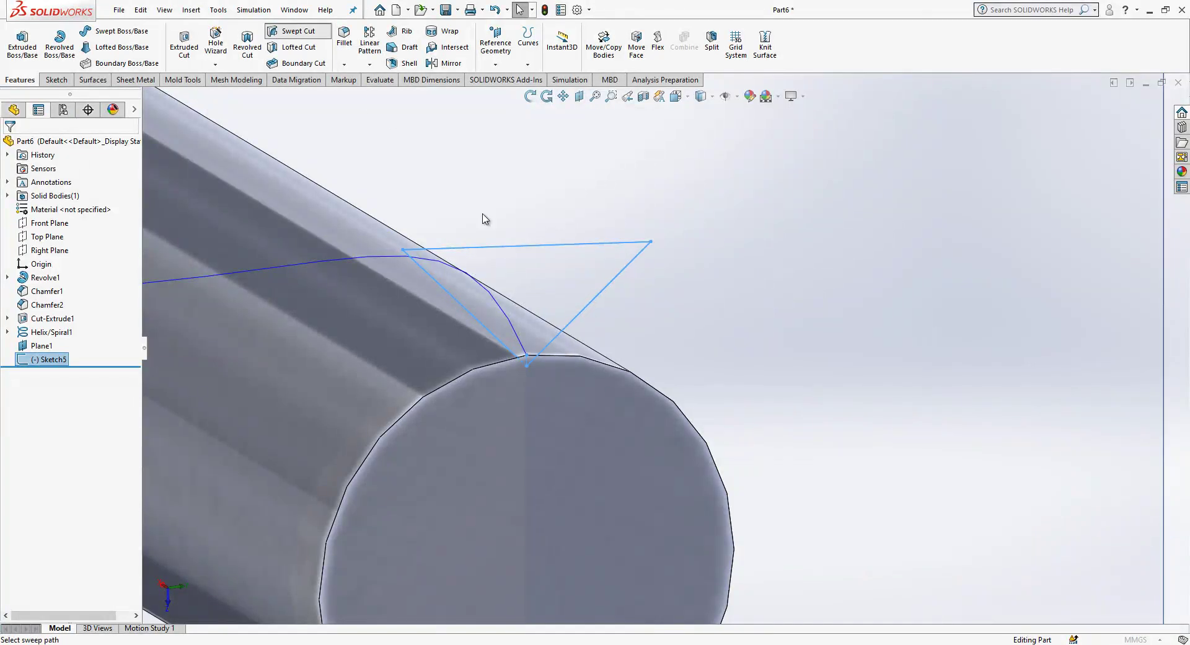
{"action": "left_click", "coordinate": [506, 318]}
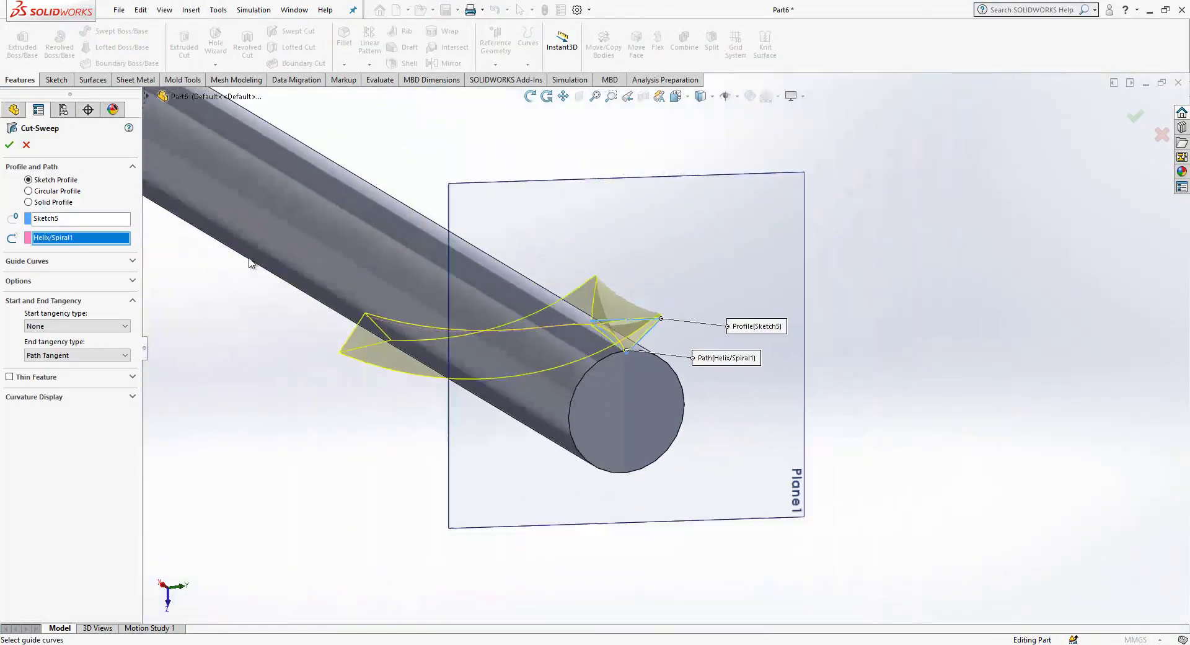
{"action": "left_click", "coordinate": [9, 144]}
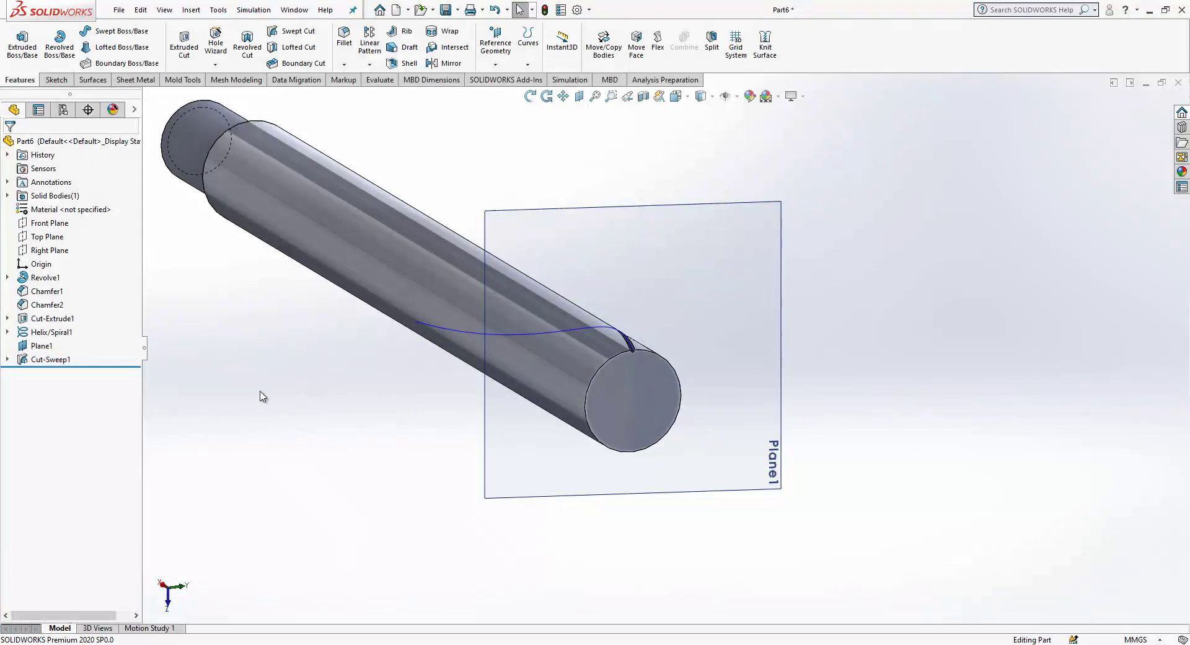
Mirror Cut-Sweep1 across the Top Plane
{"action": "left_click", "coordinate": [50, 360]}
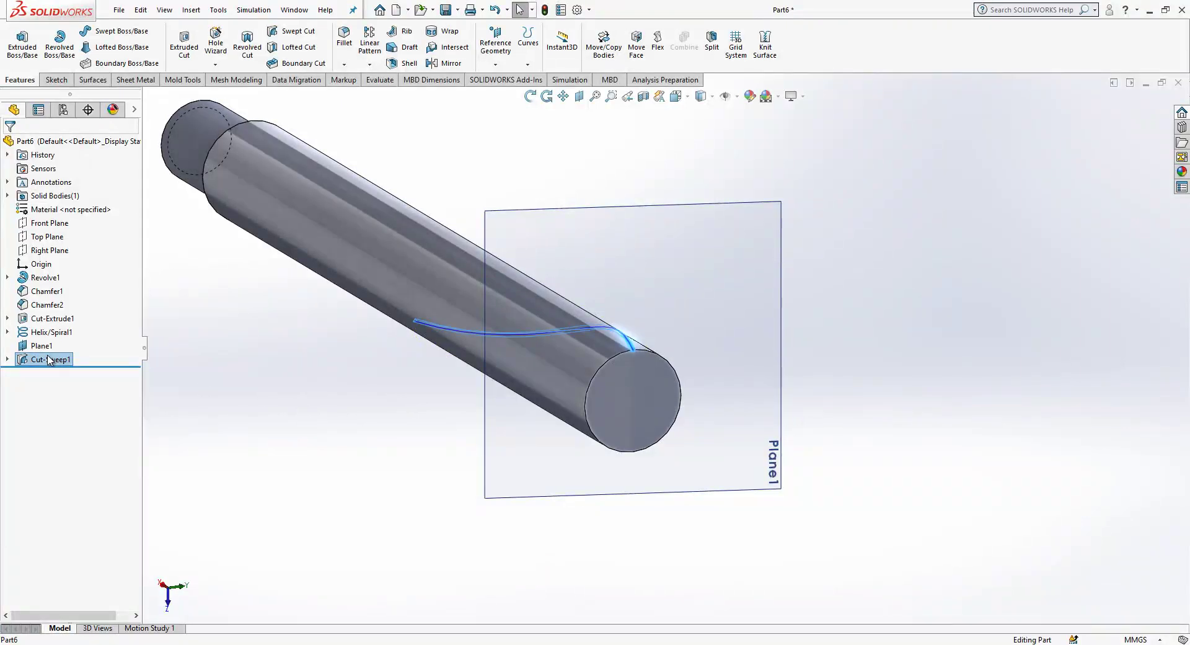
{"action": "left_click", "coordinate": [49, 241], "text": "ctrl"}
{"action": "left_click", "coordinate": [444, 63]}
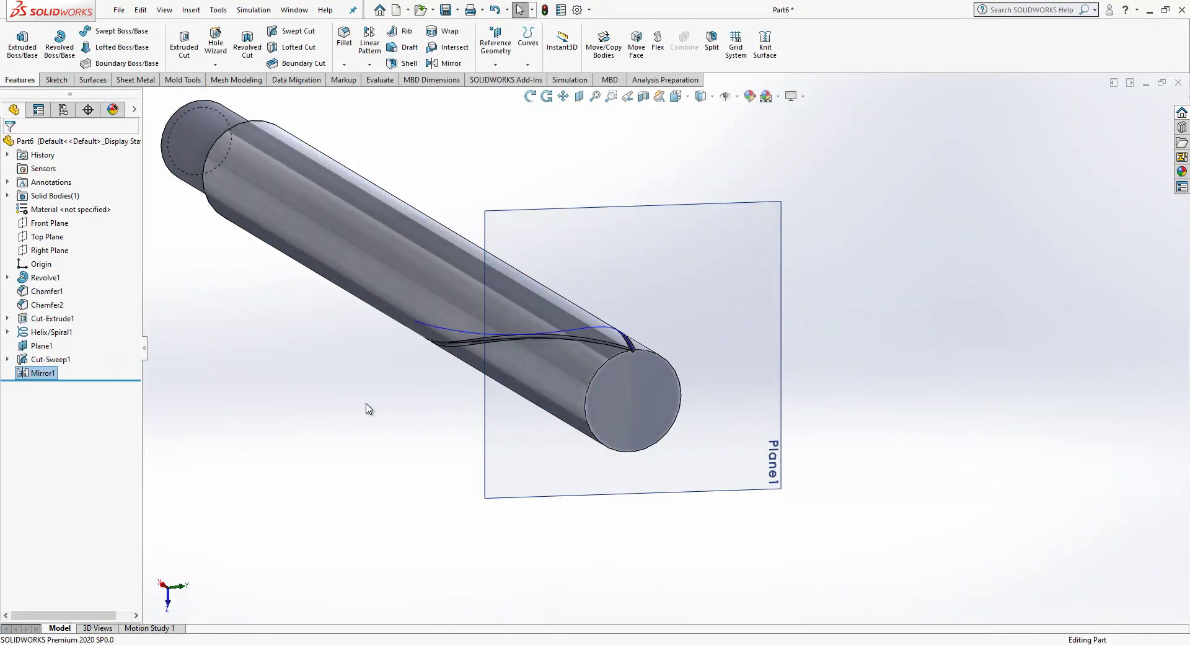
{"action": "left_click", "coordinate": [43, 372]}
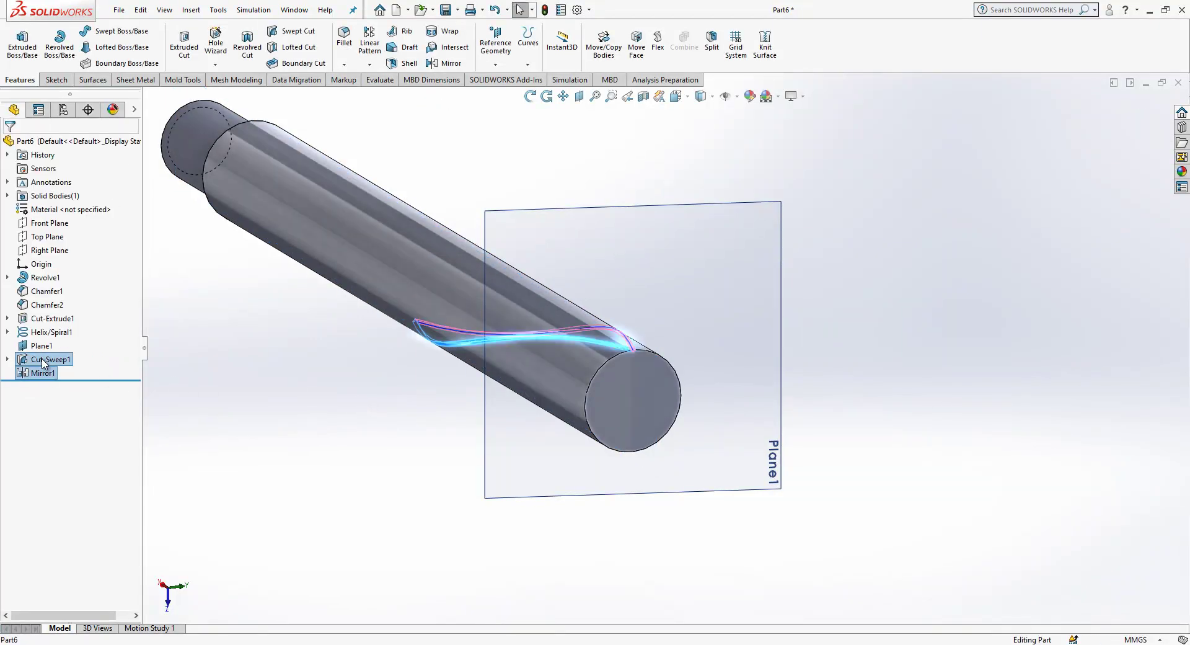
Circular-pattern Cut-Sweep1 and Mirror1 30 times about the shaft end's circular edge
{"action": "left_click", "coordinate": [370, 65]}
{"action": "left_click", "coordinate": [399, 94]}
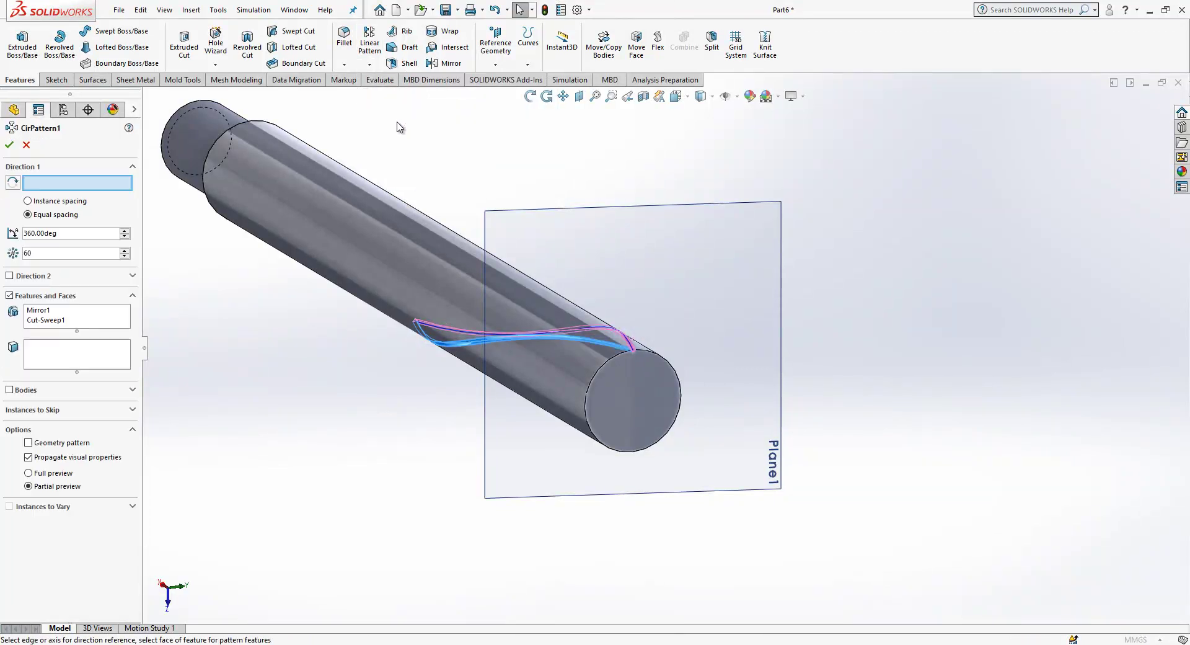
{"action": "left_click", "coordinate": [599, 374]}
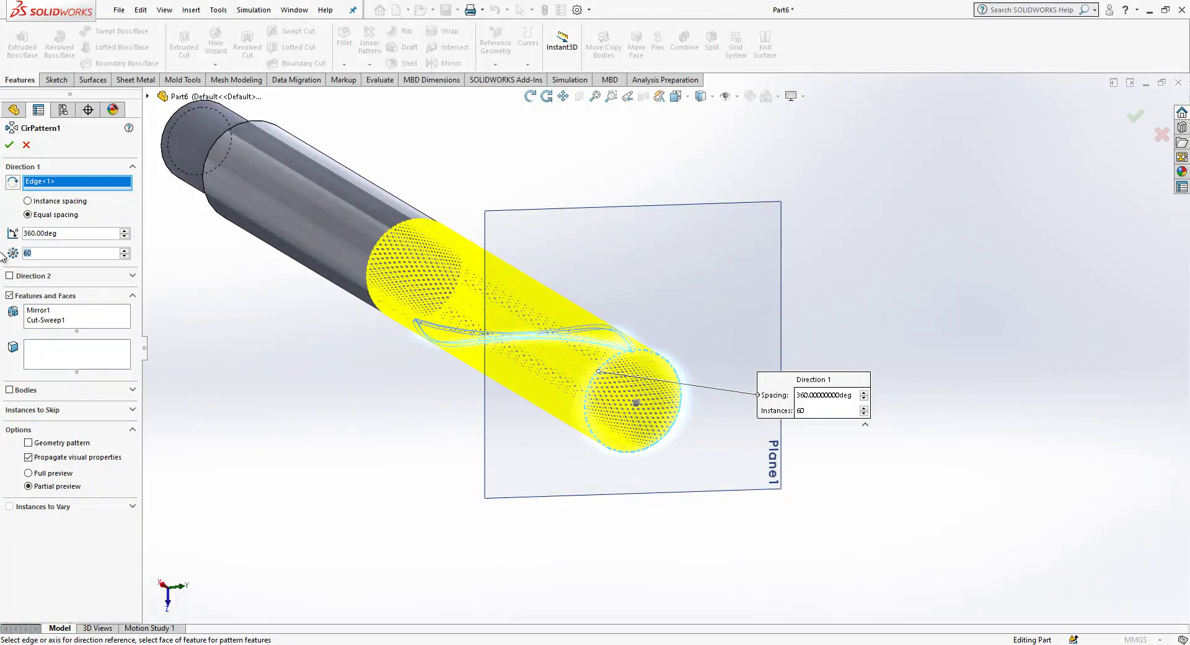
{"action": "type", "text": "30"}
{"action": "key", "text": "Return"}
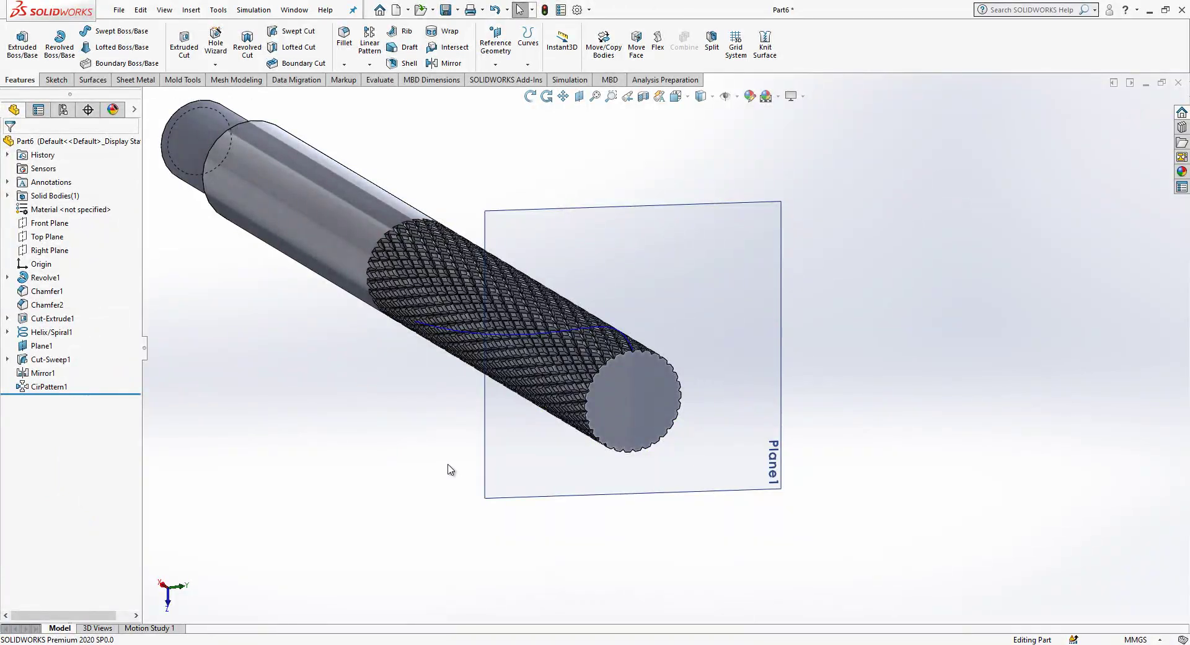
Hide Plane1 and the Helix/Spiral1 curve
{"action": "left_click", "coordinate": [640, 304]}
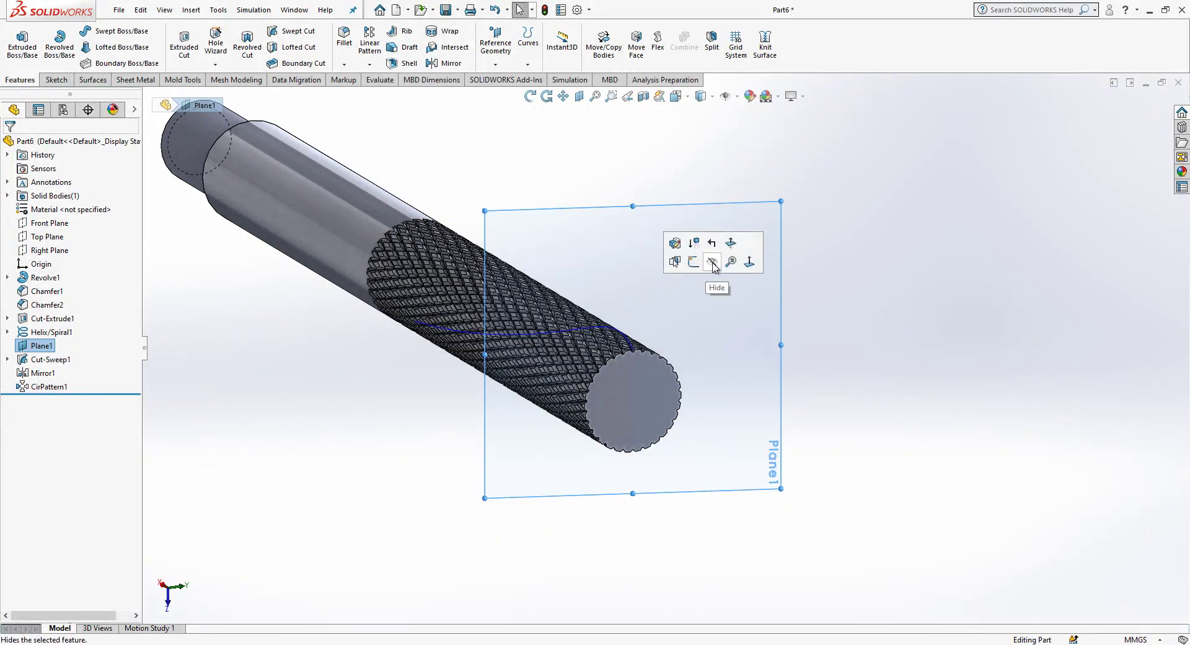
{"action": "left_click", "coordinate": [713, 263]}
{"action": "left_click", "coordinate": [69, 332]}
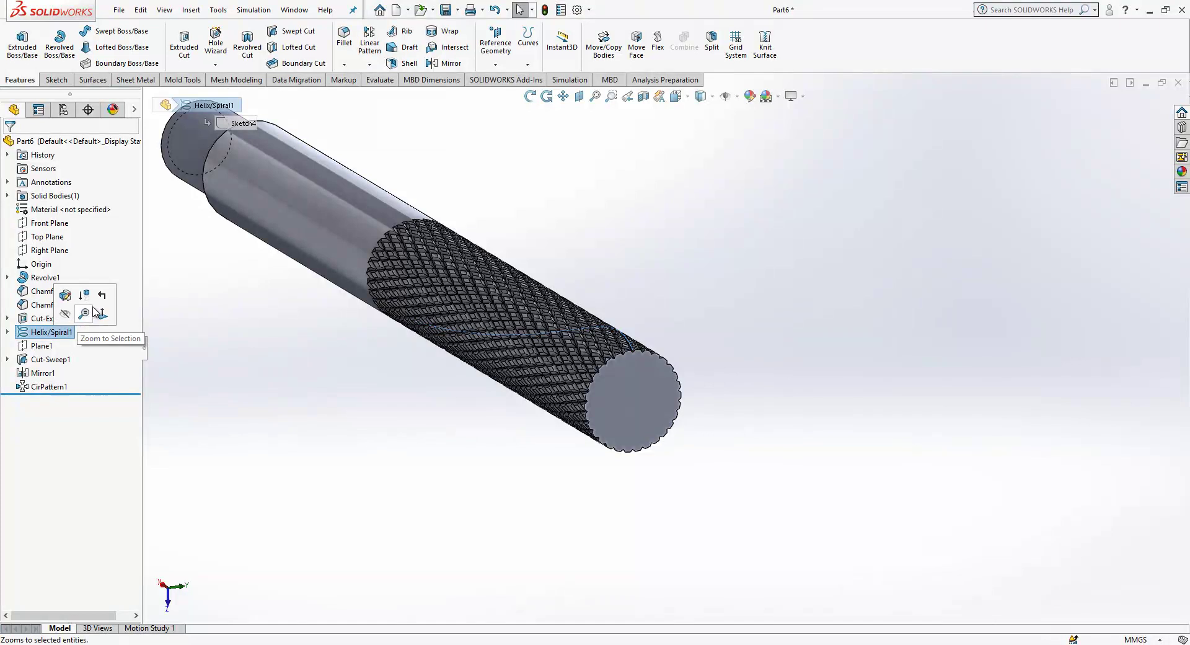
{"action": "left_click", "coordinate": [66, 314]}
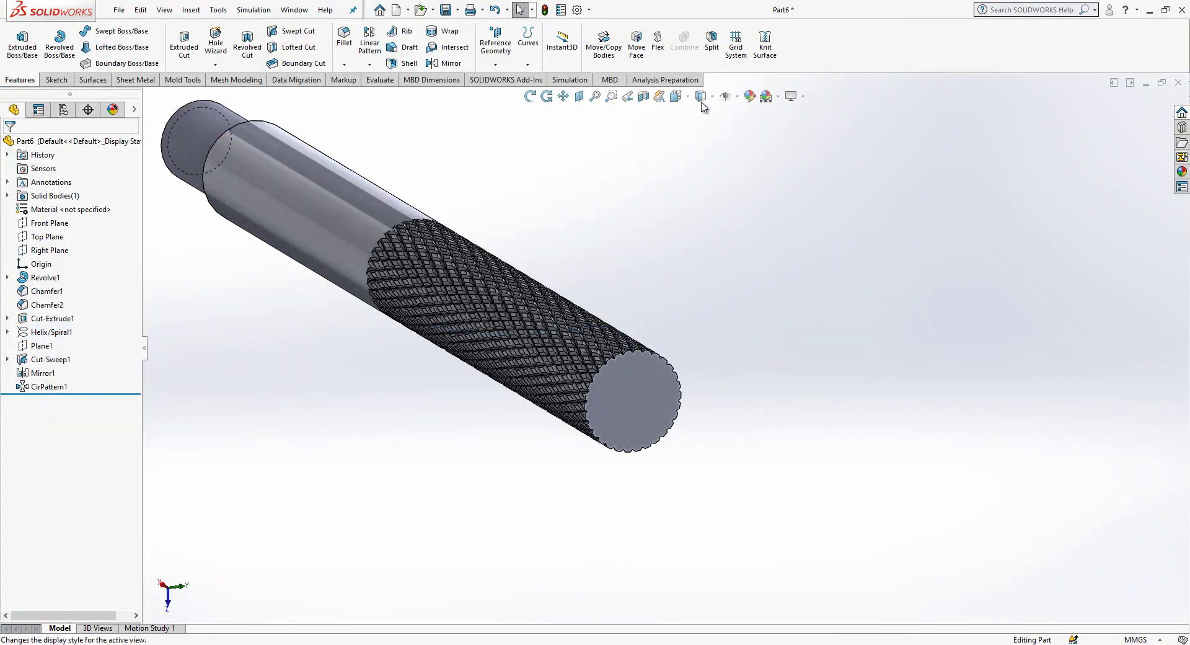
Turn the rod to its plain end and select Sketch4 under Helix/Spiral1
{"action": "middle_click_drag", "start_coordinate": [557, 376], "coordinate": [451, 452]}
{"action": "scroll", "coordinate": [454, 456], "scroll_direction": "up", "scroll_amount": 1}
{"action": "scroll", "coordinate": [219, 393], "scroll_direction": "down", "scroll_amount": 2}
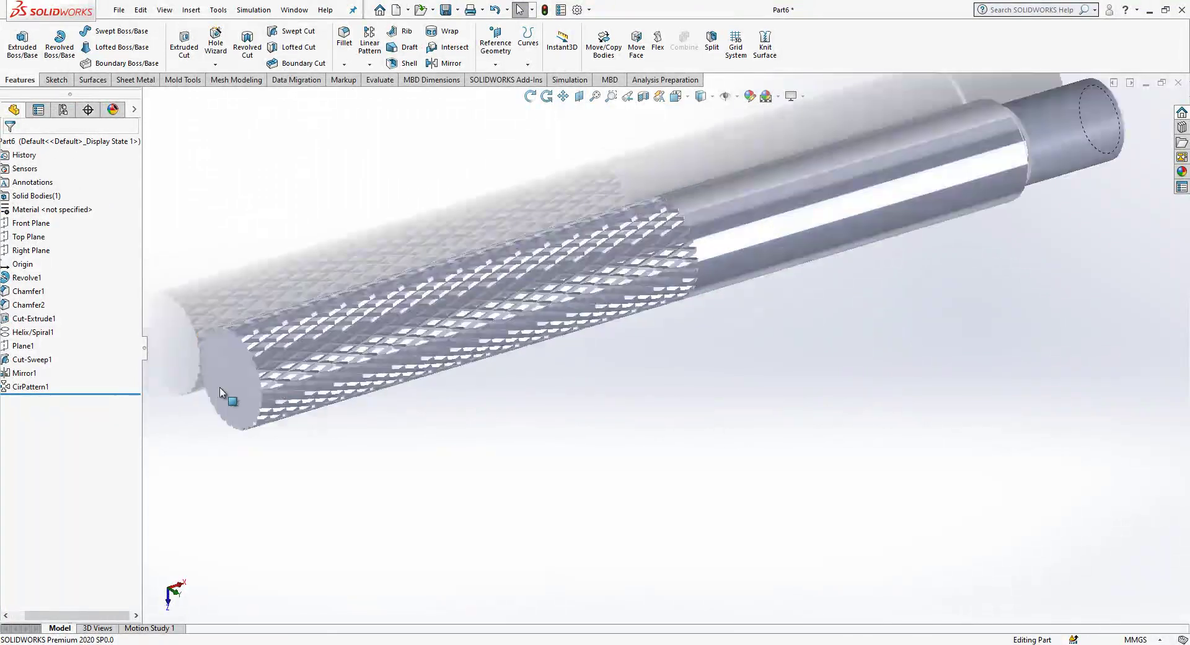
{"action": "left_click_drag", "start_coordinate": [90, 617], "coordinate": [32, 598]}
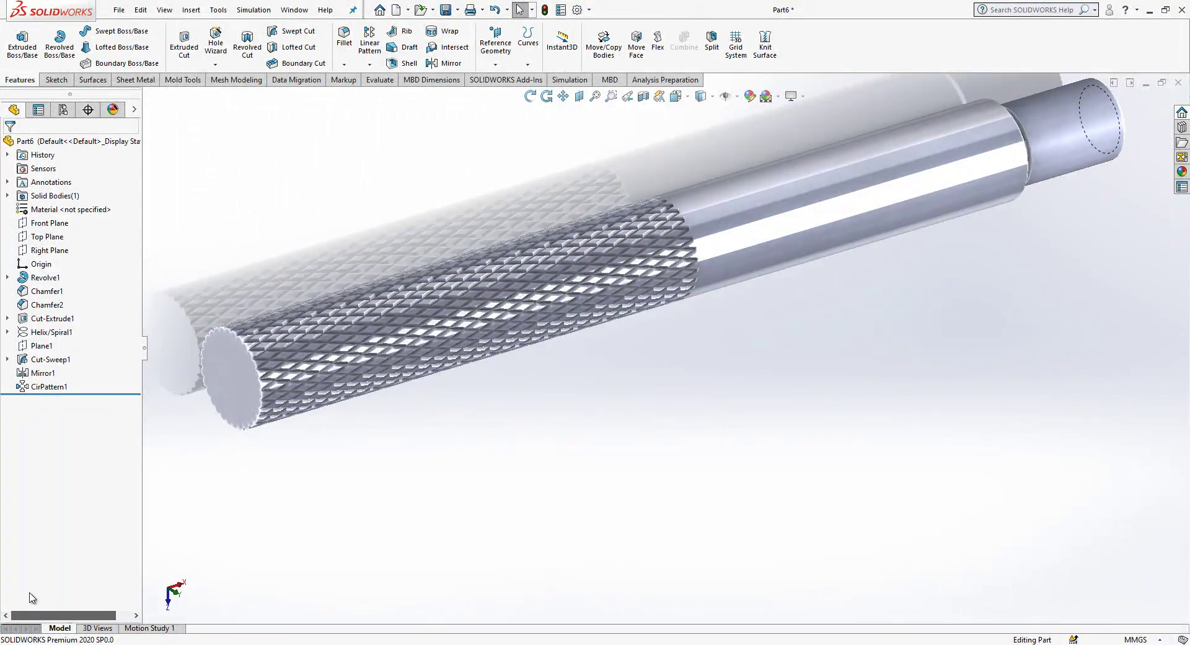
{"action": "left_click", "coordinate": [7, 332]}
{"action": "left_click", "coordinate": [56, 346]}
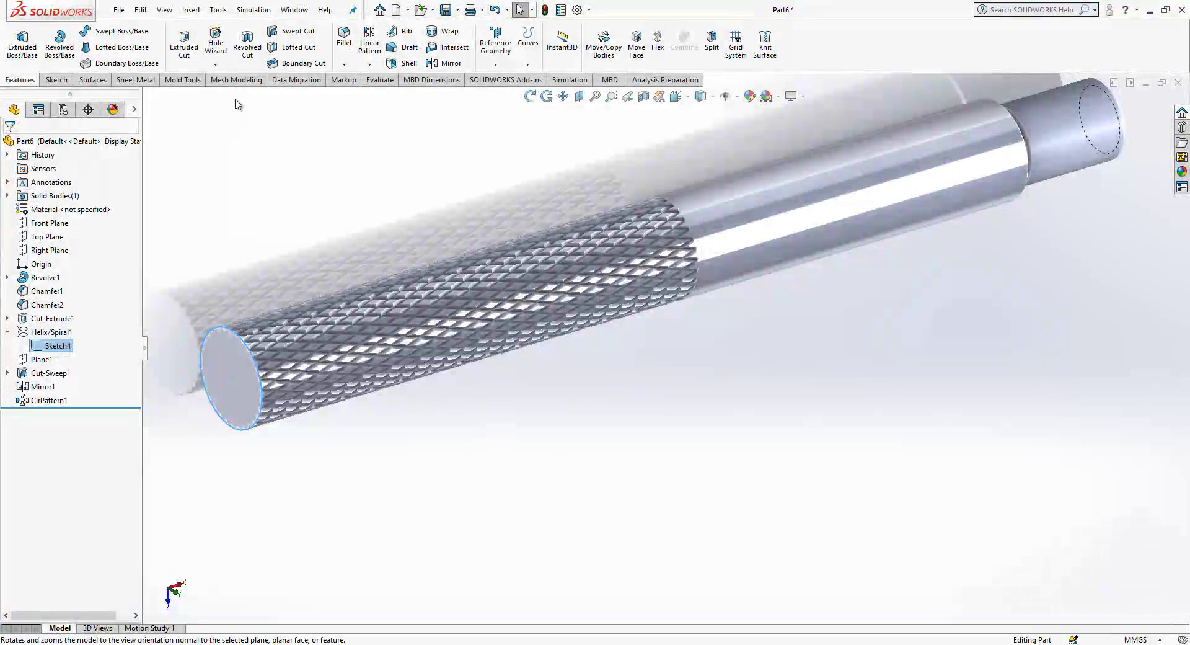
Extrude Sketch4 5 mm to lengthen the rod's end
{"action": "left_click", "coordinate": [30, 49]}
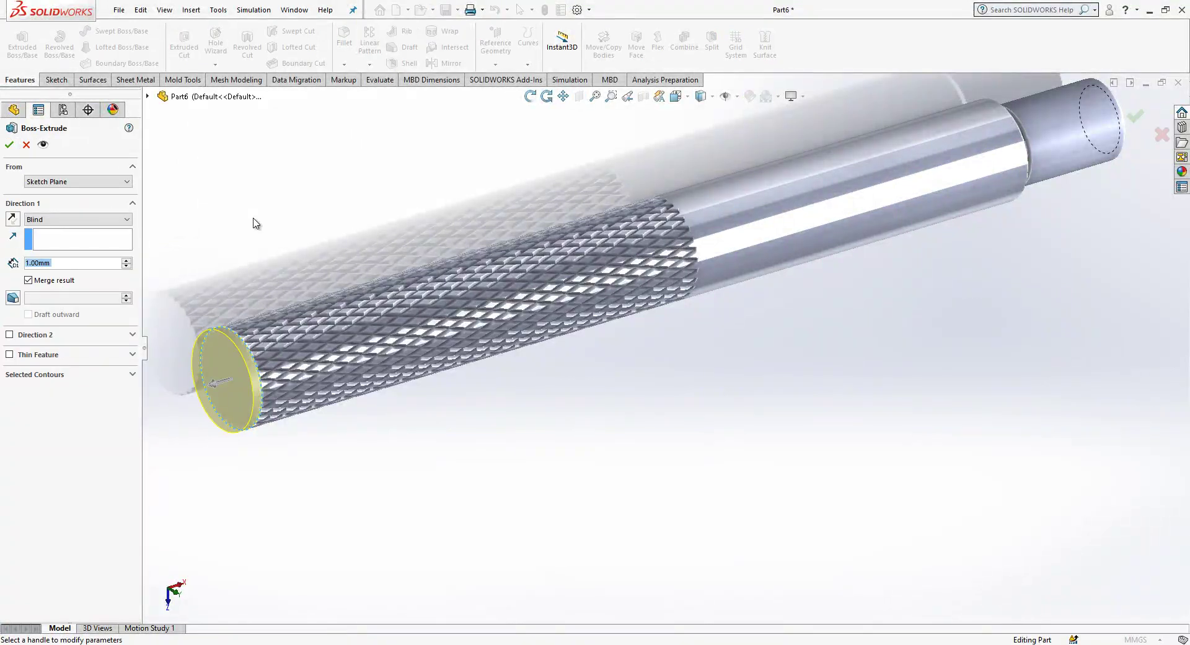
{"action": "type", "text": "5"}
{"action": "key", "text": "Return"}
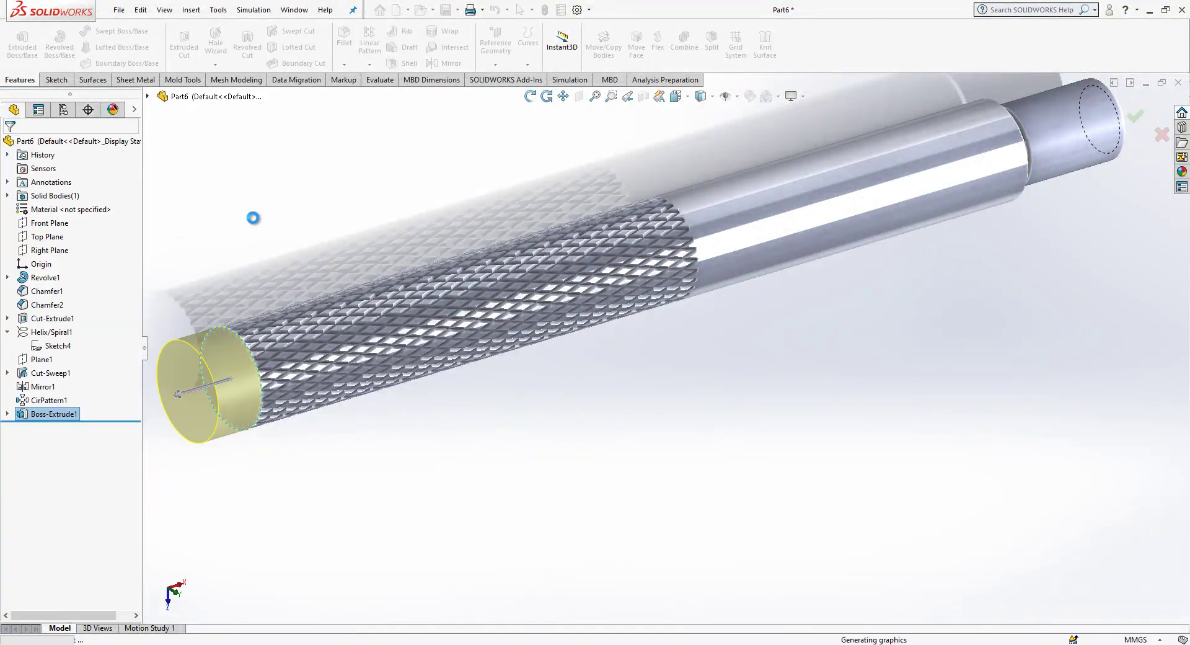
Fillet the rod's circular end edge with a 5 mm radius into a dome
{"action": "left_click", "coordinate": [343, 43]}
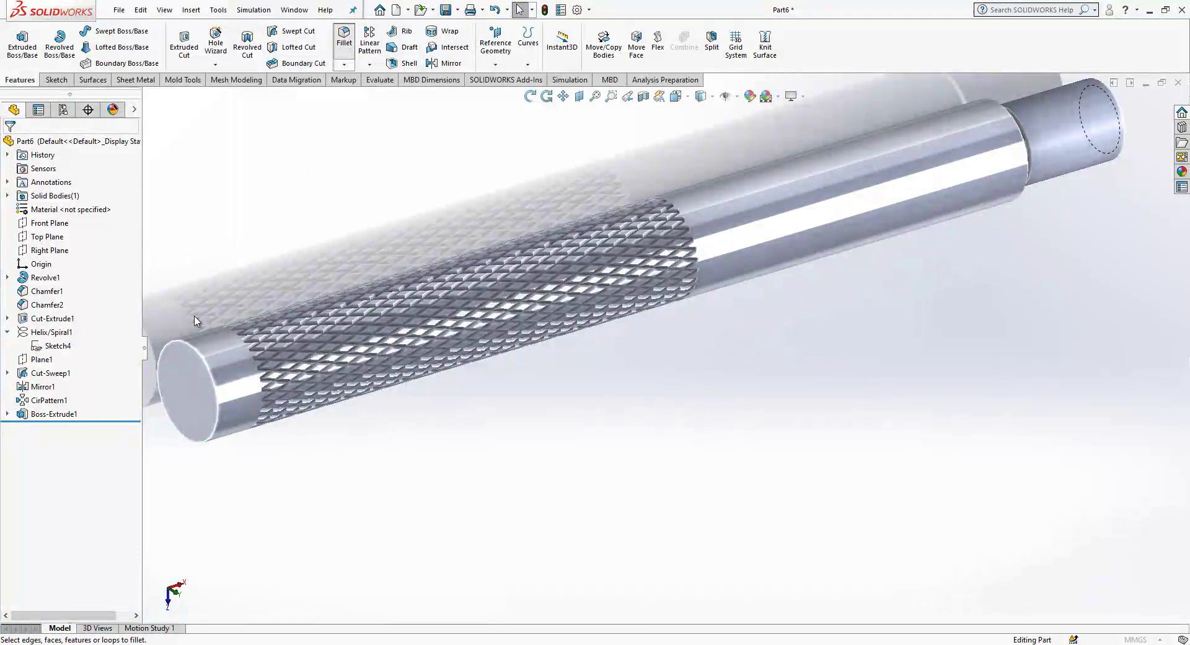
{"action": "left_click", "coordinate": [197, 357]}
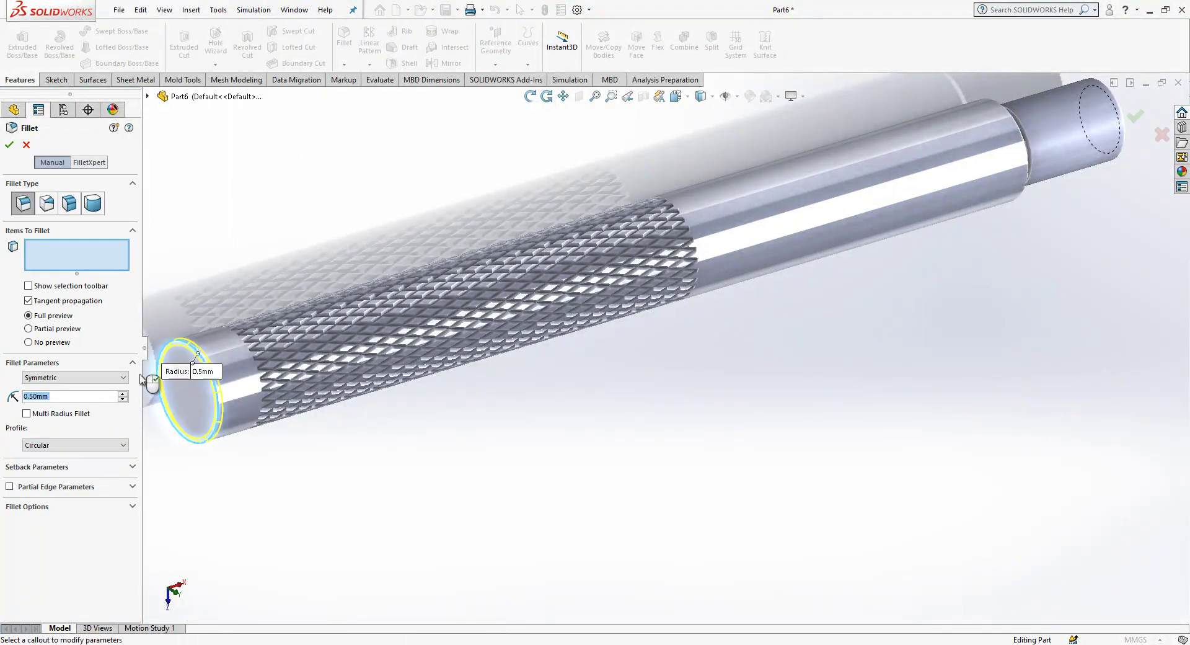
{"action": "type", "text": "5"}
{"action": "key", "text": "Return"}
{"action": "key", "text": "Return"}
{"action": "scroll", "coordinate": [411, 436], "scroll_direction": "up", "scroll_amount": 2}
{"action": "middle_click_drag", "start_coordinate": [411, 435], "coordinate": [385, 504]}
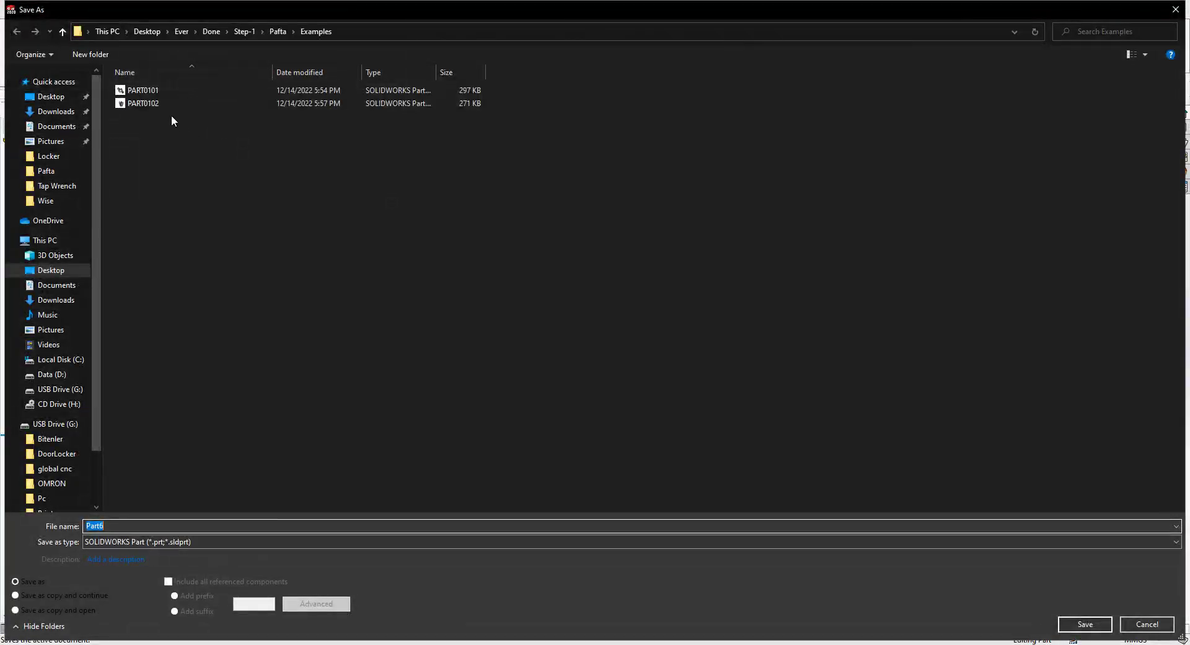
Save the part as PART0103
{"action": "left_click", "coordinate": [165, 104]}
{"action": "left_click", "coordinate": [124, 522]}
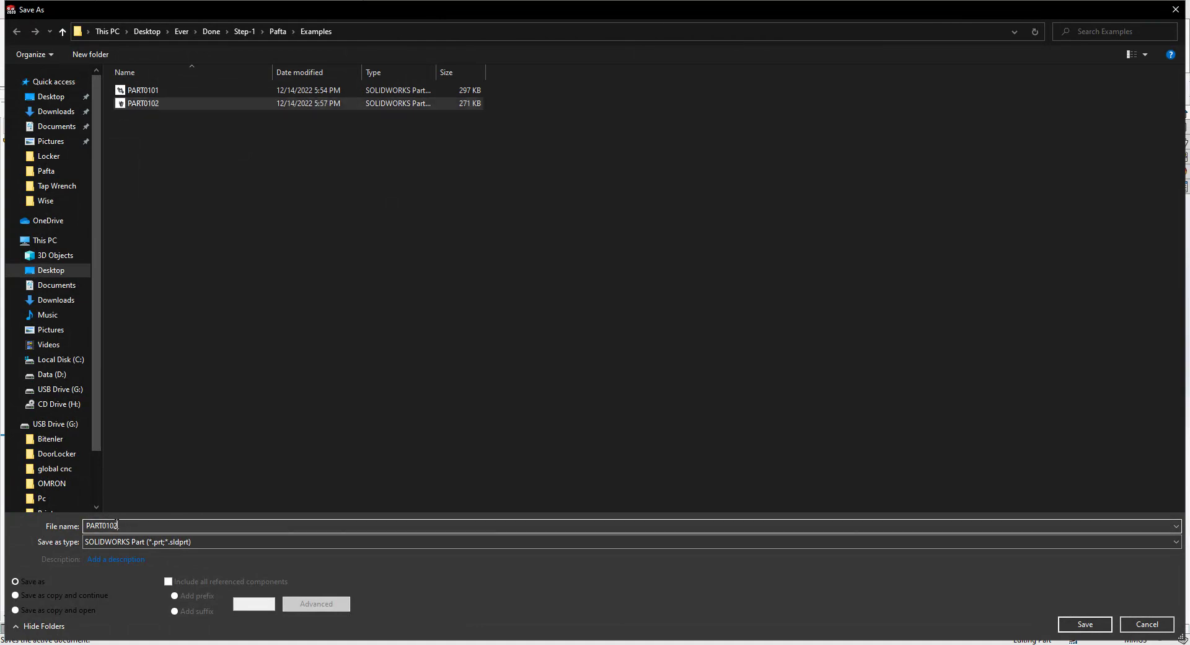
{"action": "key", "text": "Return"}
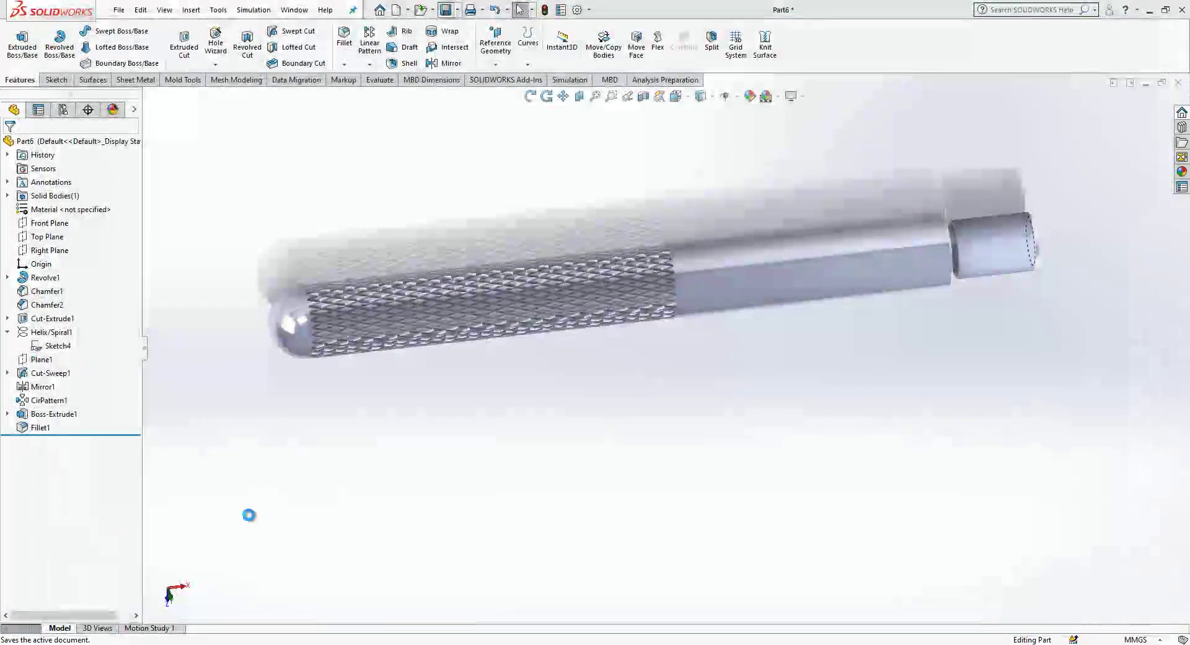
Create a new assembly document
{"action": "left_click", "coordinate": [397, 10]}
{"action": "left_click", "coordinate": [342, 307]}
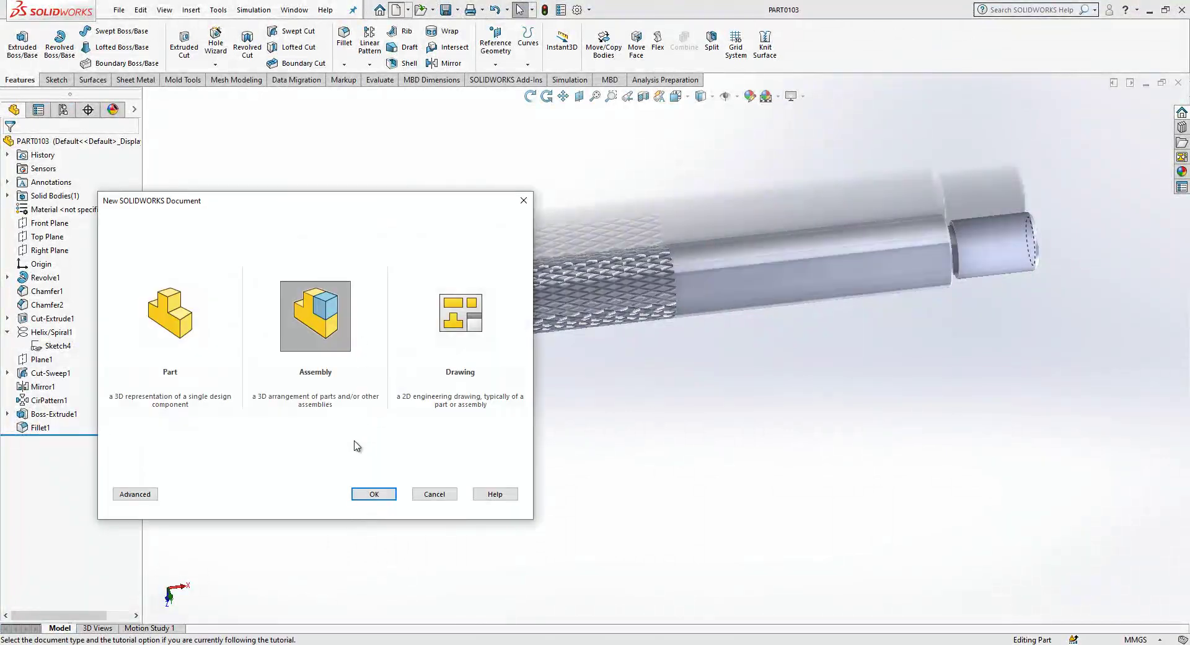
{"action": "left_click", "coordinate": [374, 493]}
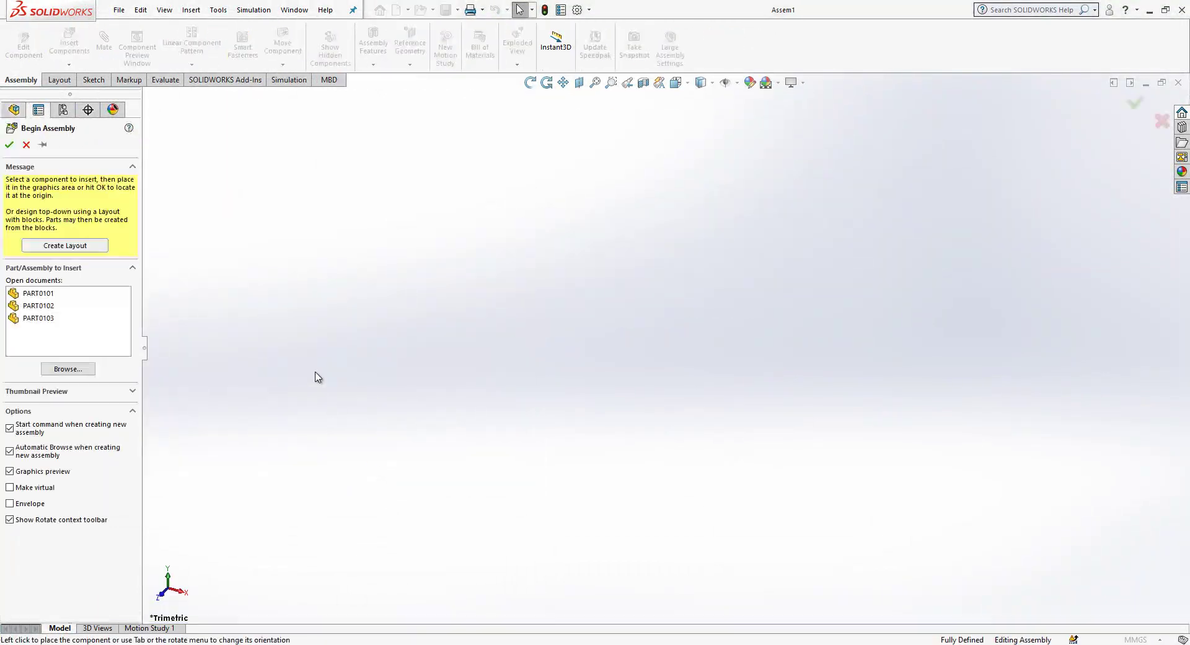
Insert PART0101 at the assembly origin and set it to Float
{"action": "left_click", "coordinate": [84, 295]}
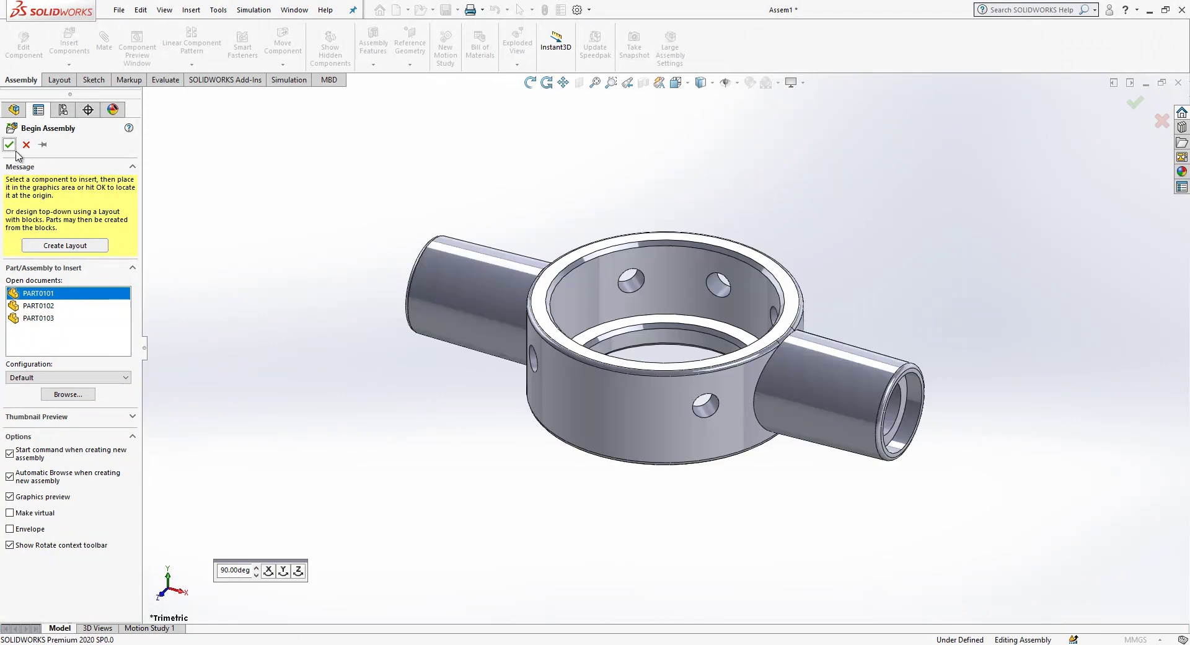
{"action": "left_click", "coordinate": [458, 305]}
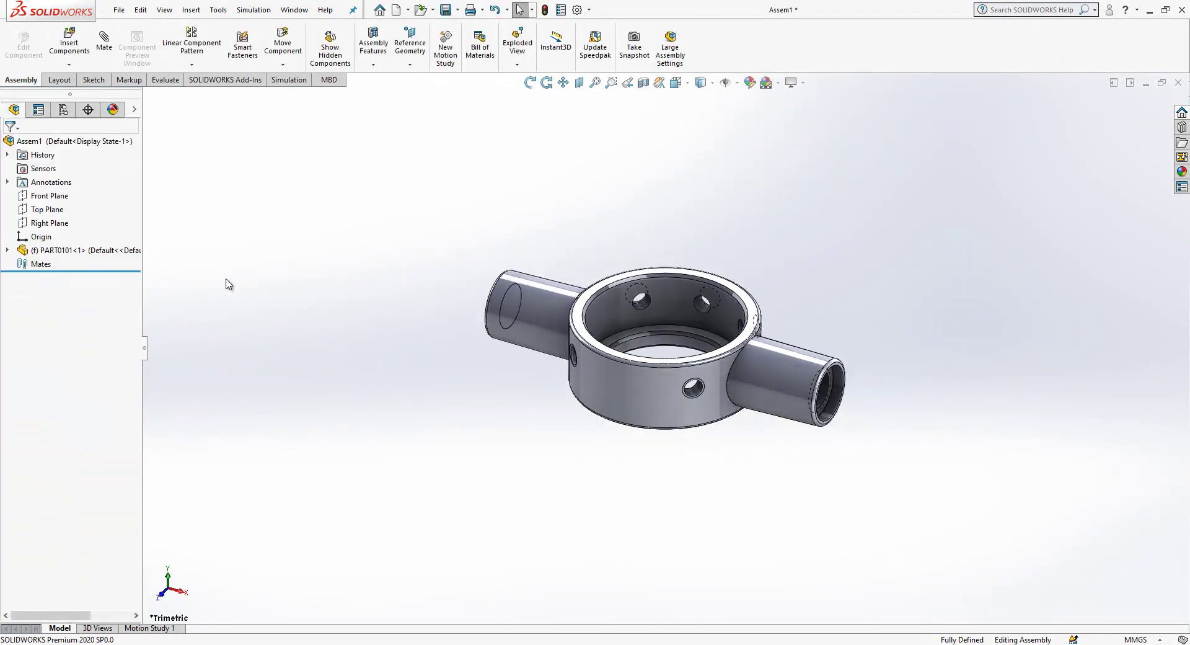
{"action": "right_click", "coordinate": [82, 252]}
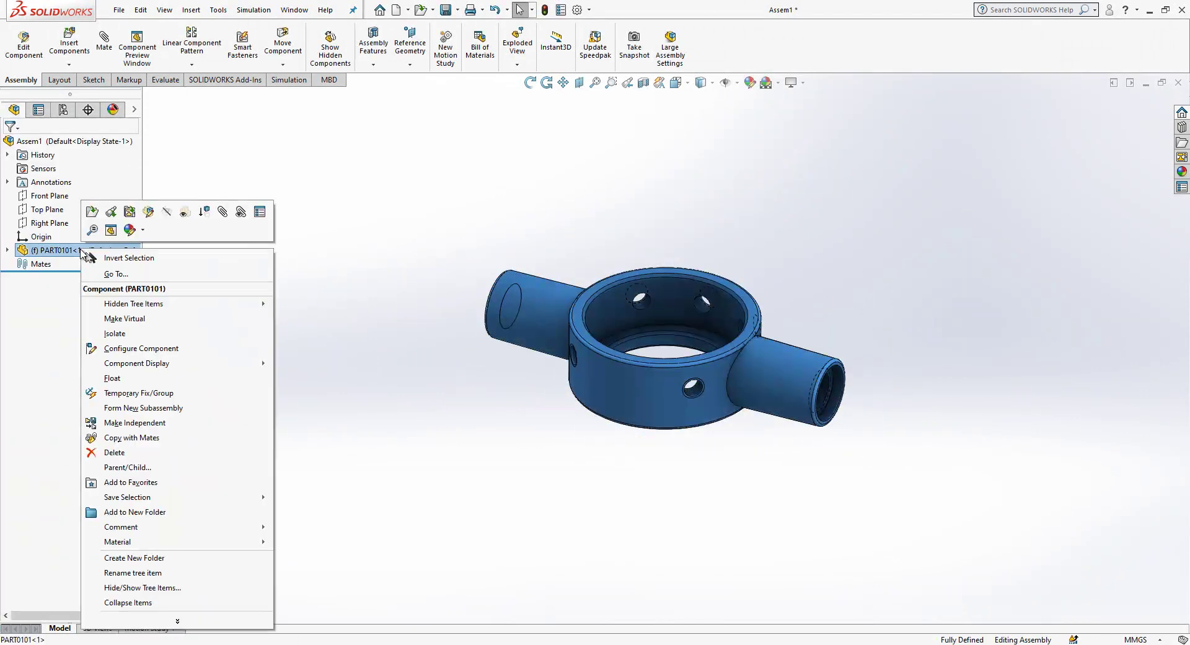
{"action": "left_click", "coordinate": [138, 381]}
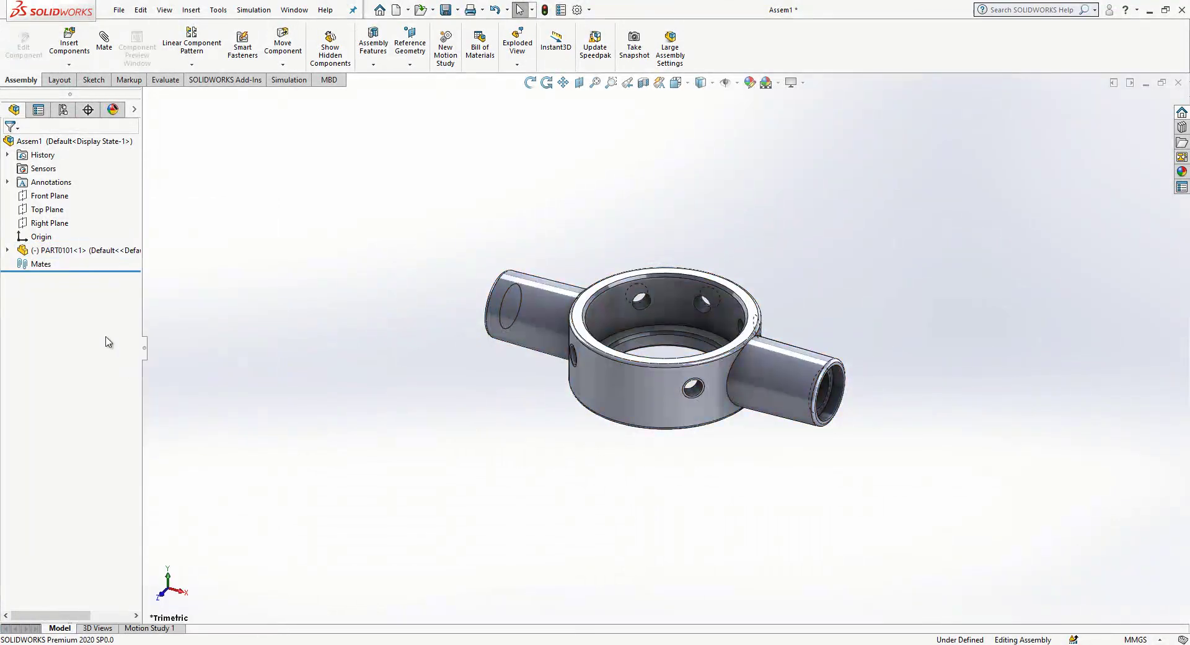
Mate PART0101's origin coincident with the assembly origin
{"action": "left_click", "coordinate": [7, 250]}
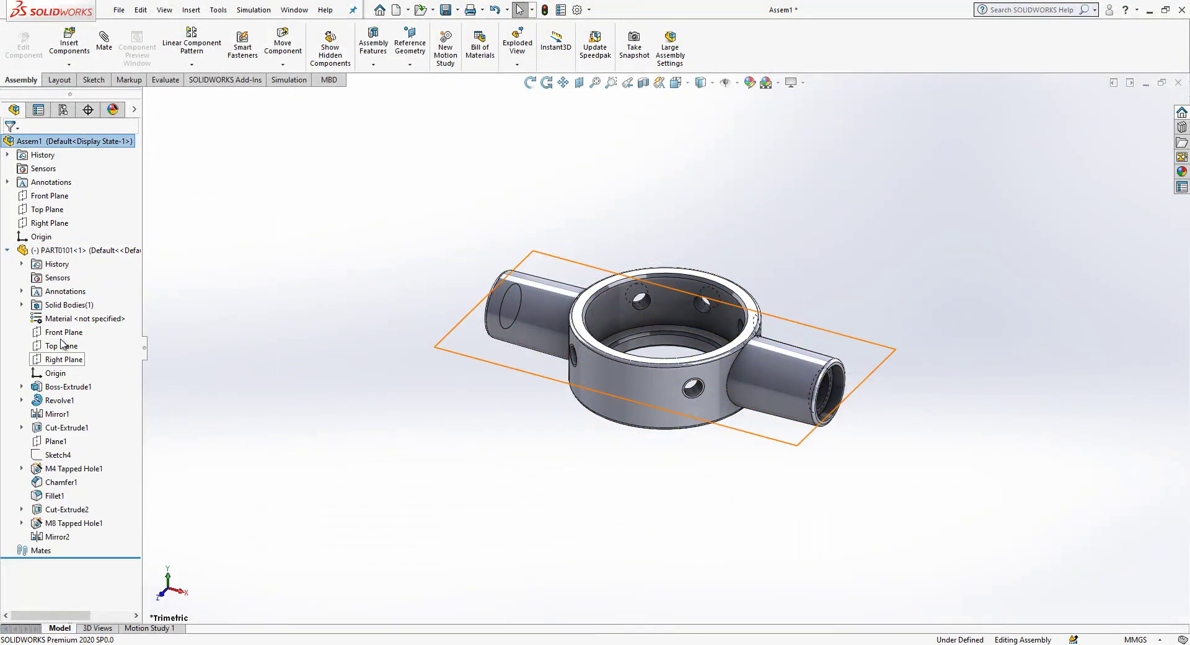
{"action": "left_click", "coordinate": [56, 374]}
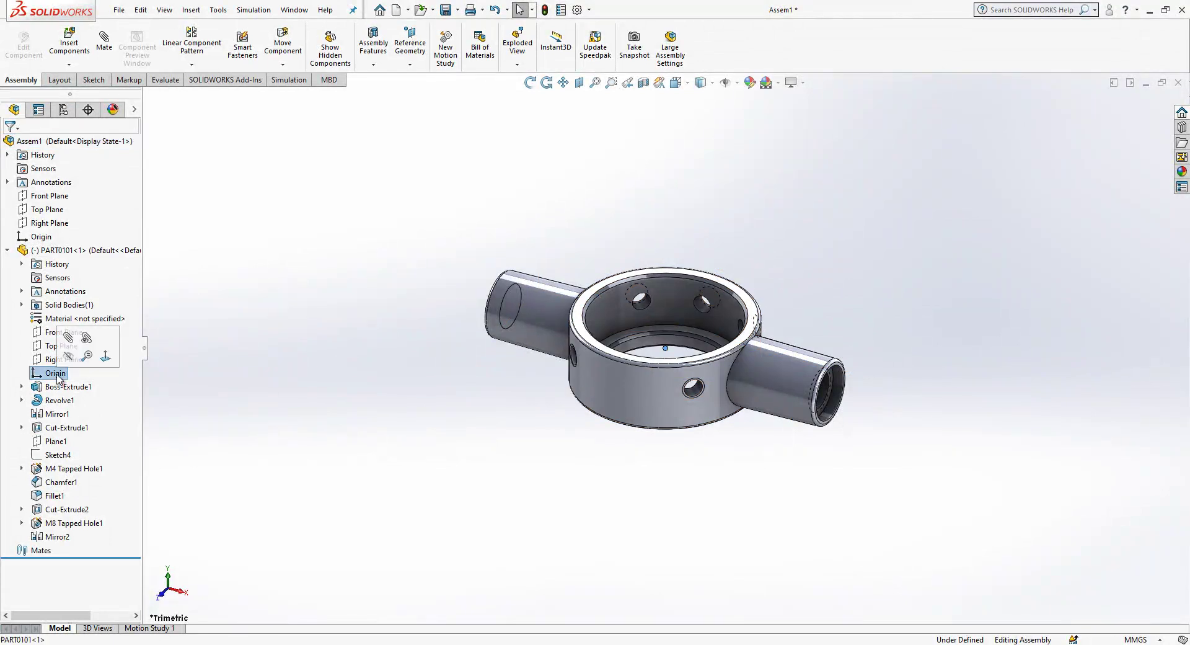
{"action": "left_click", "coordinate": [50, 239], "text": "ctrl"}
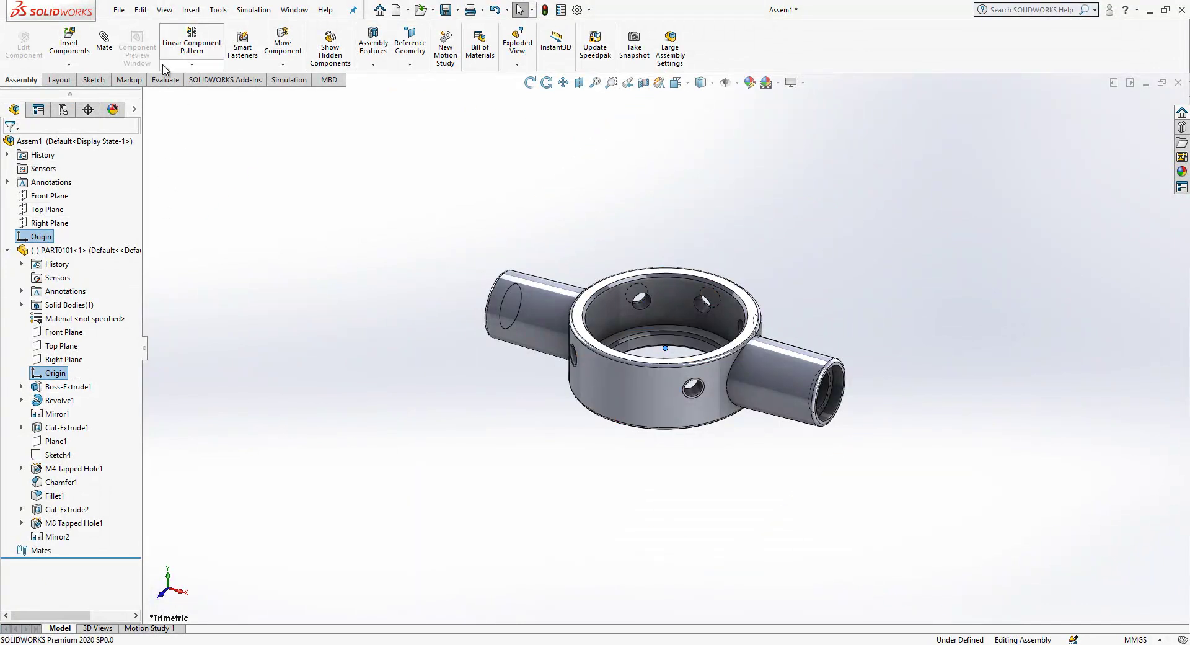
{"action": "left_click", "coordinate": [165, 220]}
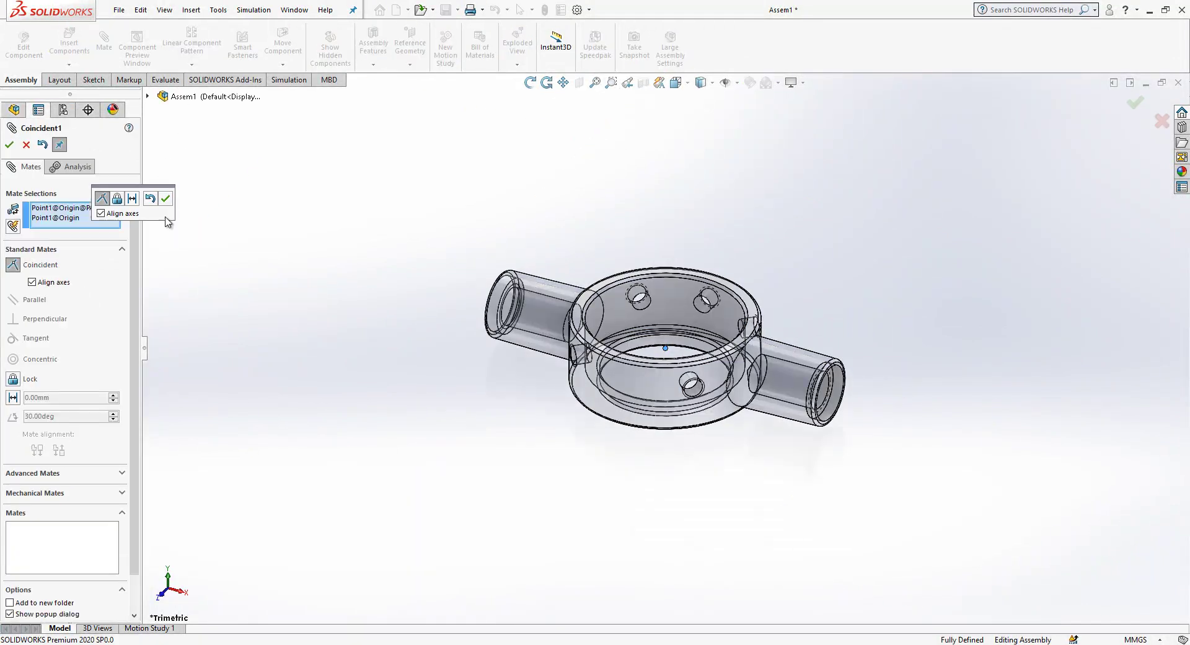
{"action": "left_click", "coordinate": [166, 199]}
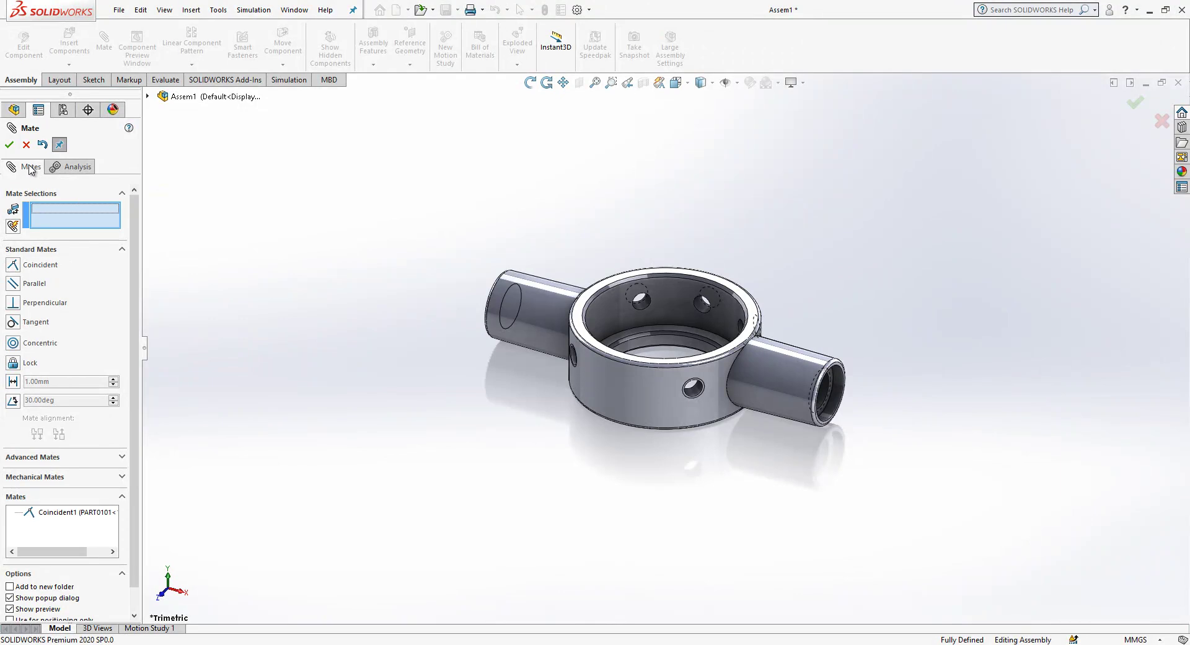
{"action": "left_click", "coordinate": [9, 145]}
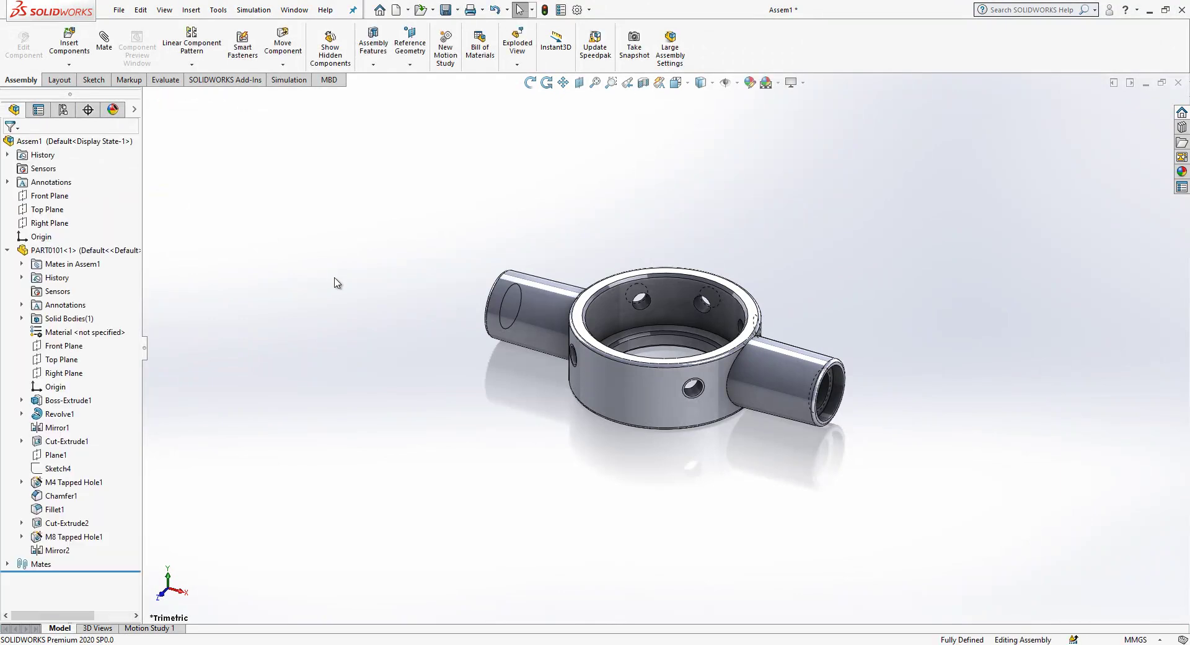
{"action": "left_click", "coordinate": [8, 251]}
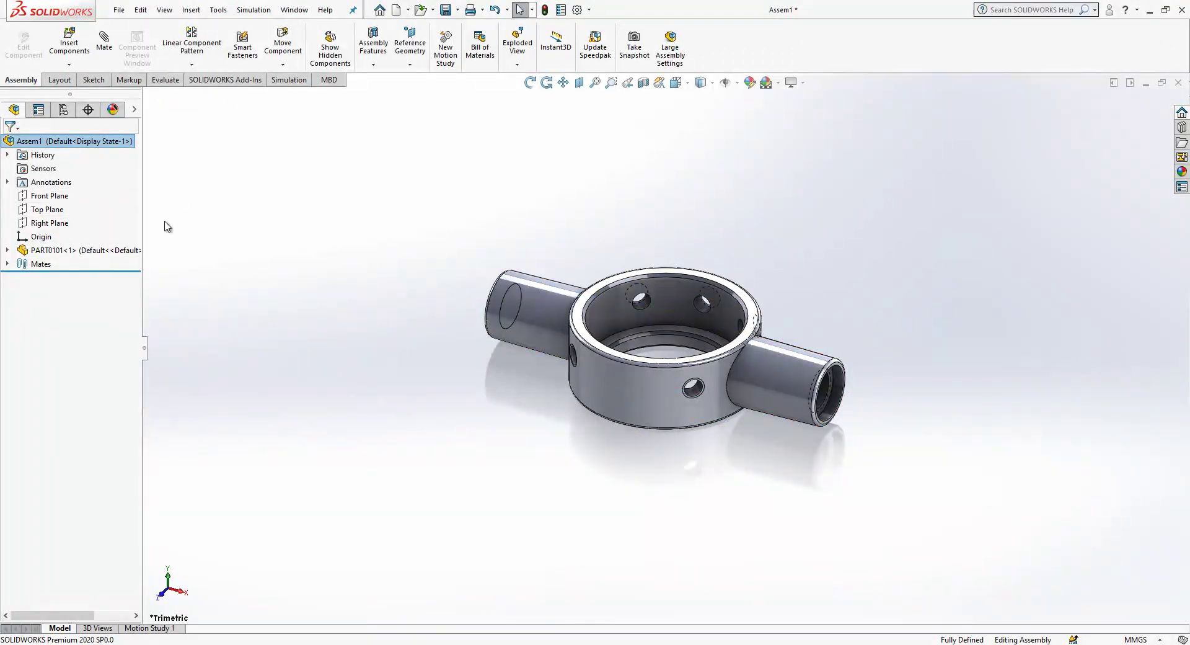
Insert PART0102 above-right of the body, then place the knurled PART0103 handle
{"action": "left_click", "coordinate": [69, 44]}
{"action": "left_click", "coordinate": [39, 294]}
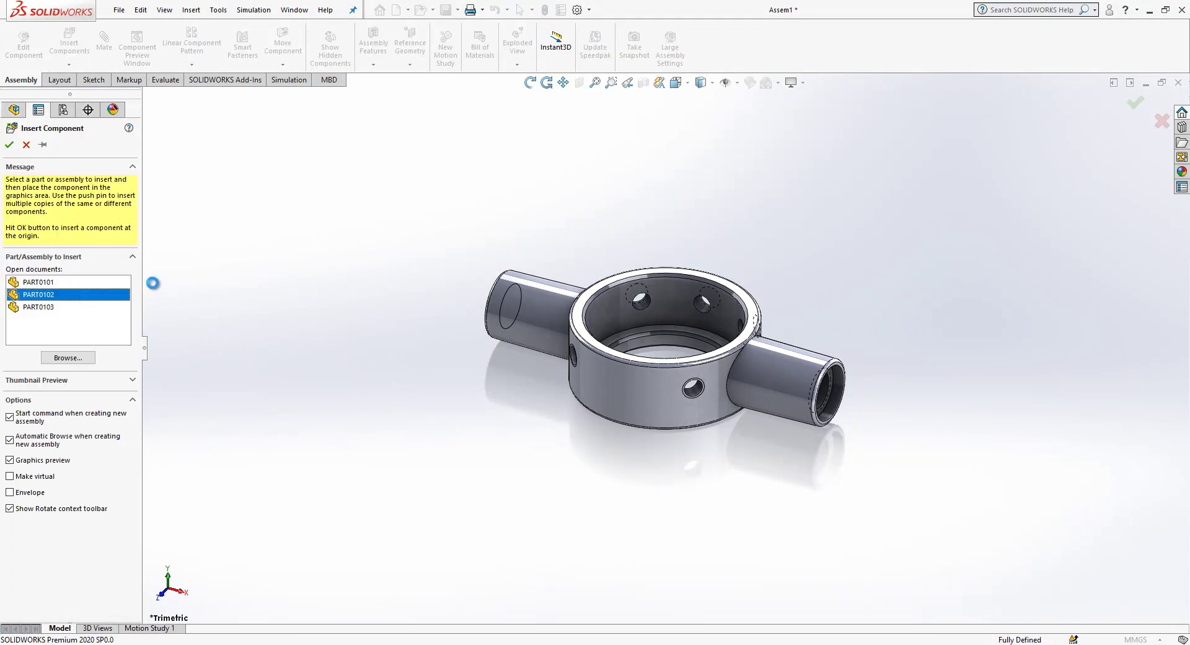
{"action": "left_click", "coordinate": [752, 278]}
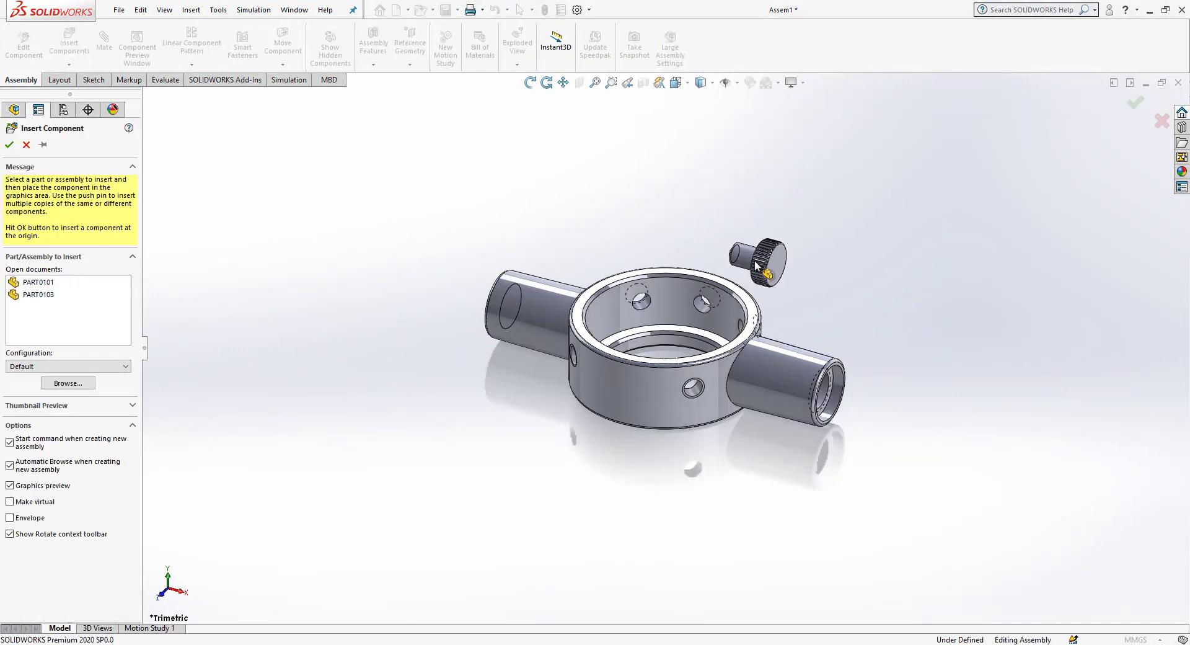
{"action": "left_click", "coordinate": [69, 50]}
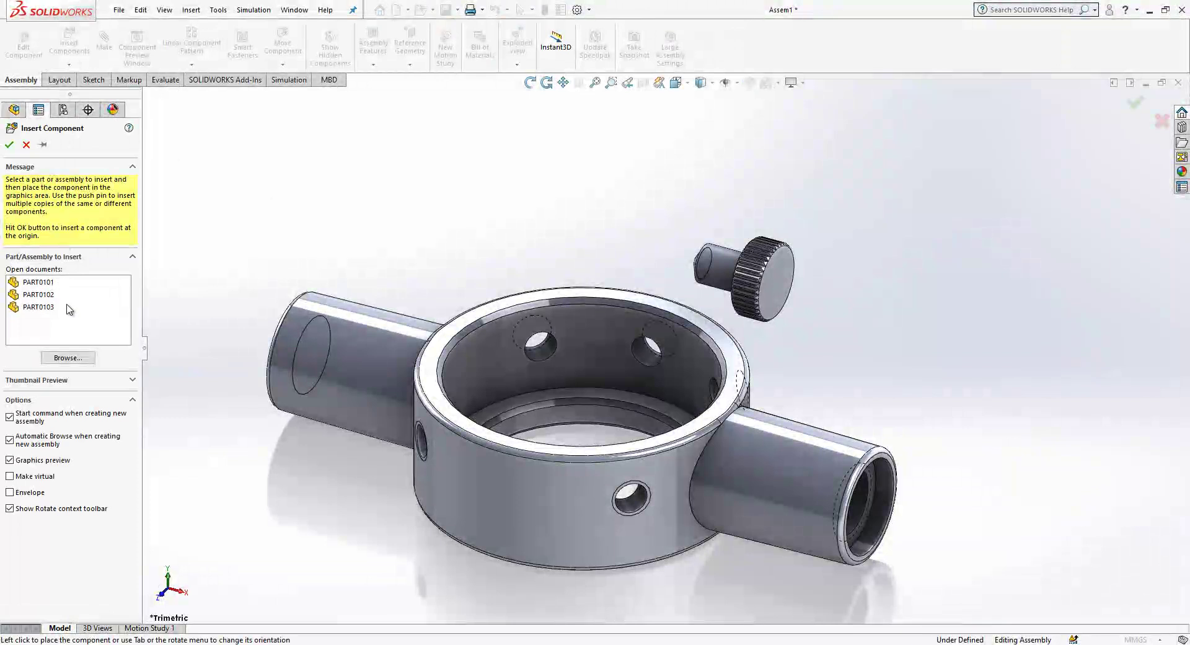
{"action": "left_click", "coordinate": [66, 305]}
{"action": "left_click", "coordinate": [364, 285]}
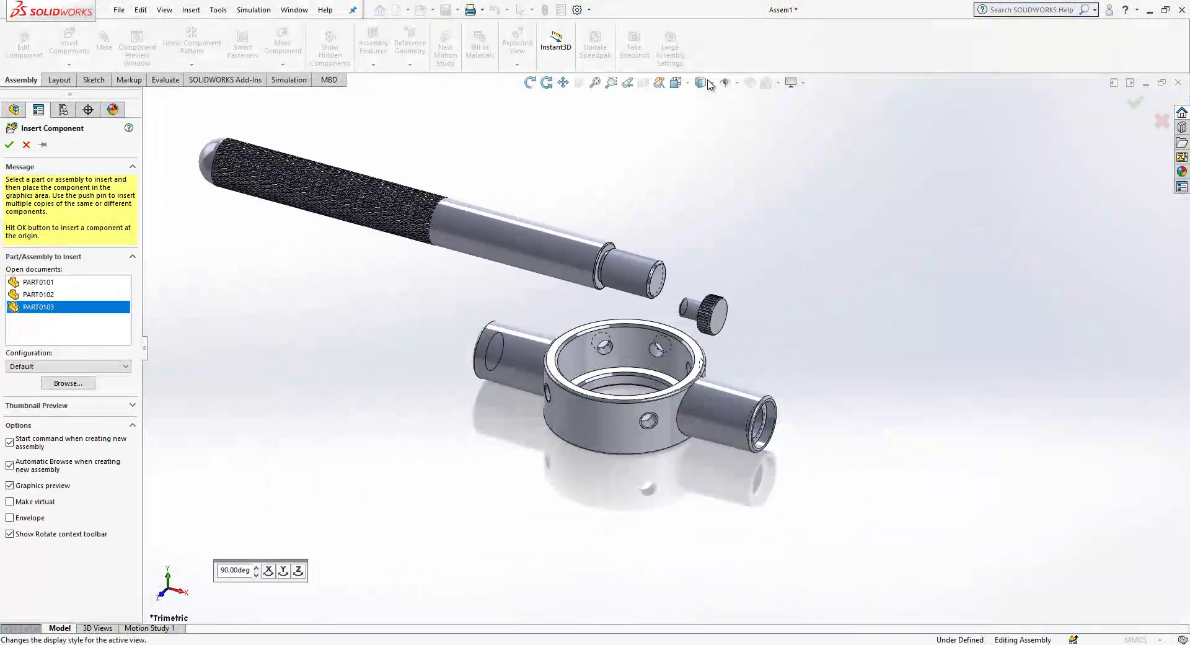
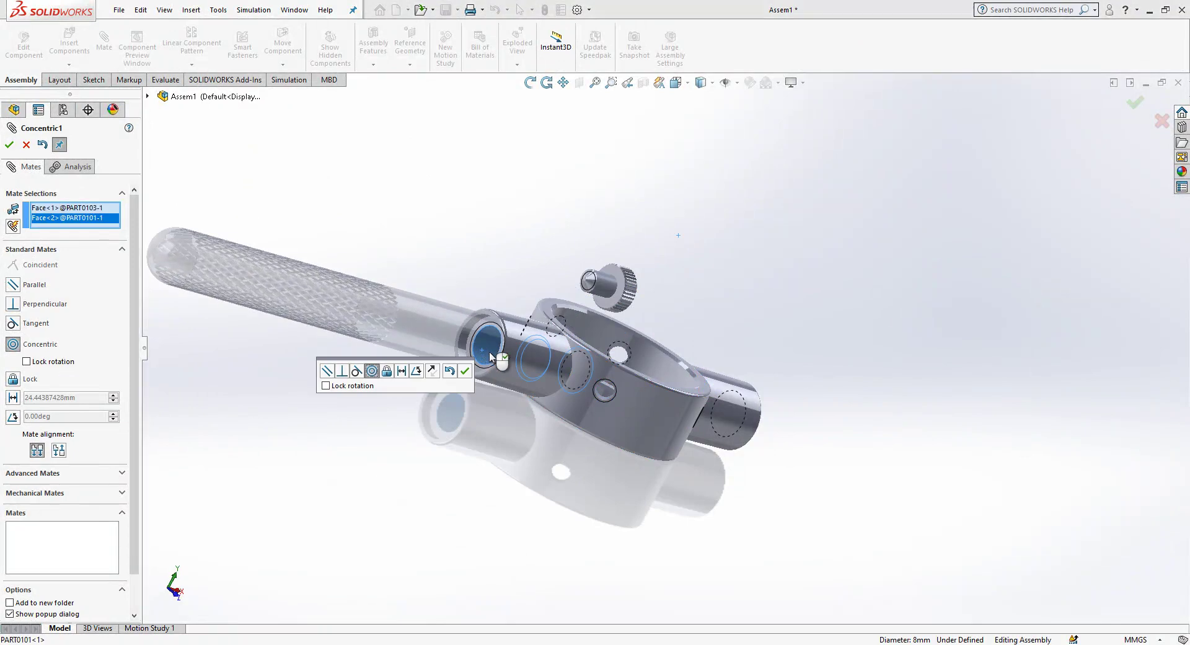
Accept Concentric1, then begin a mate from the ring's bore face, dropping a wrongly picked handle edge
{"action": "left_click", "coordinate": [465, 373]}
{"action": "left_click_drag", "start_coordinate": [444, 329], "coordinate": [184, 333]}
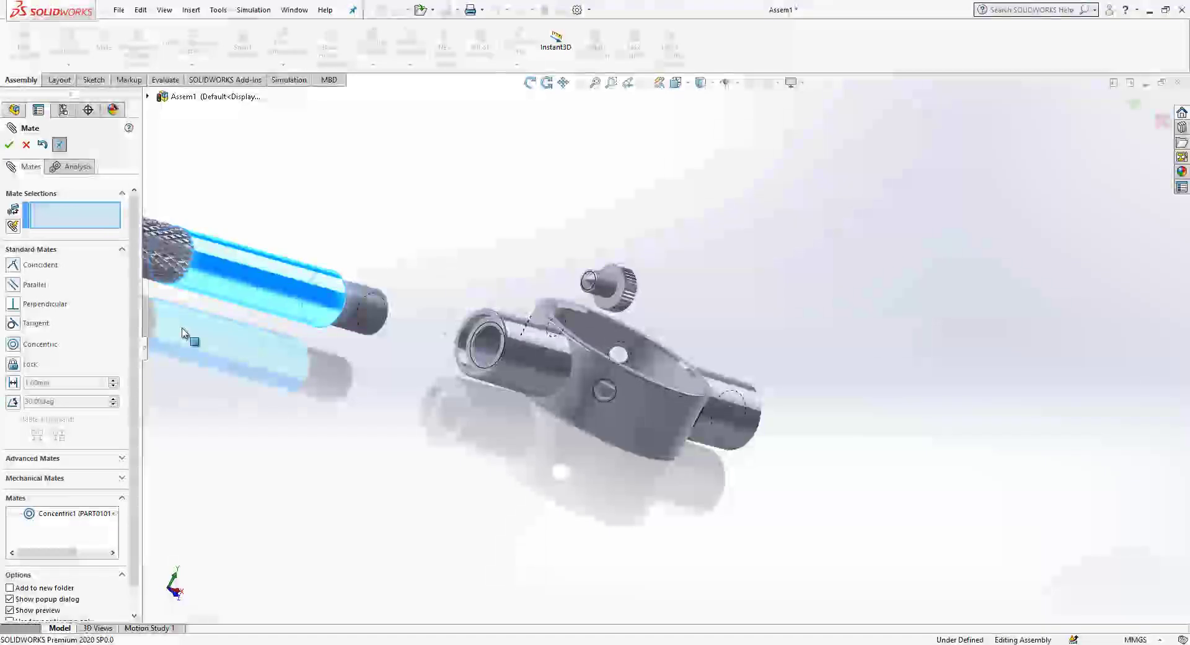
{"action": "left_click", "coordinate": [488, 320]}
{"action": "middle_click_drag", "start_coordinate": [488, 320], "coordinate": [317, 285]}
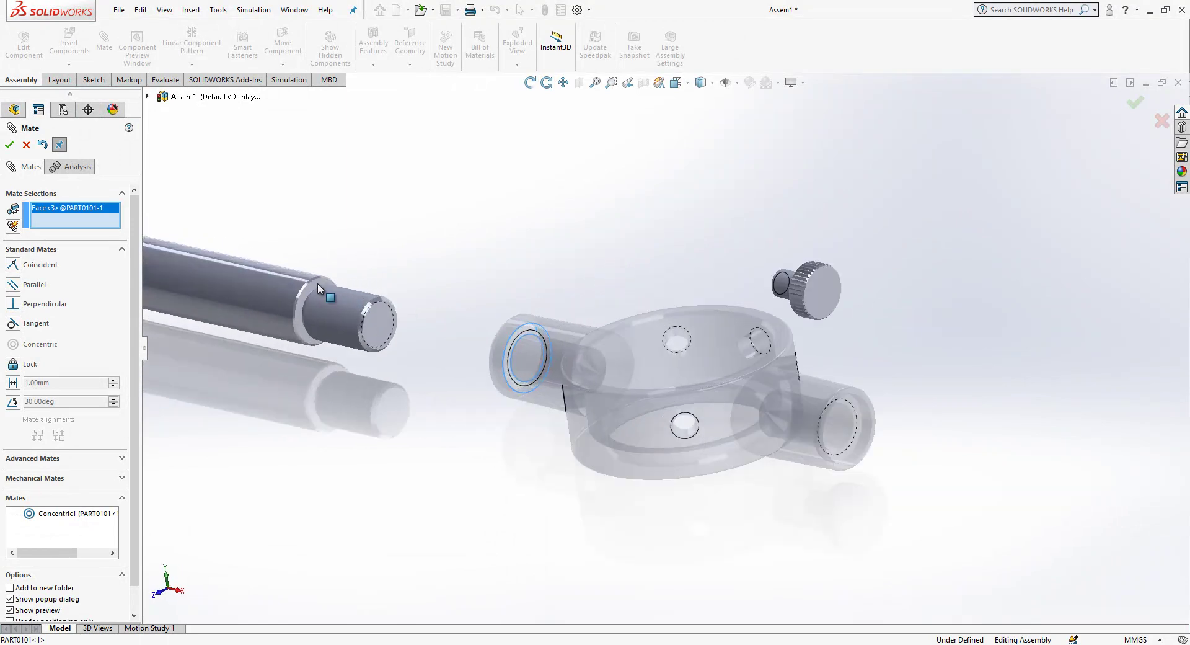
{"action": "left_click", "coordinate": [319, 285]}
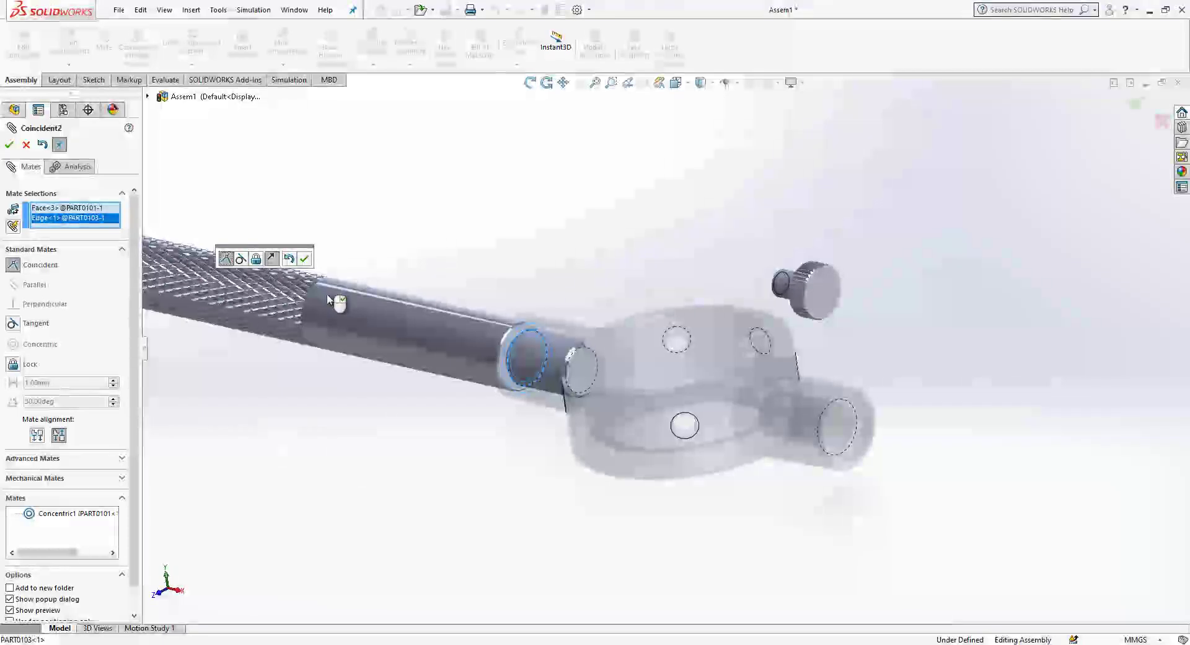
{"action": "right_click", "coordinate": [68, 219]}
{"action": "left_click", "coordinate": [89, 228]}
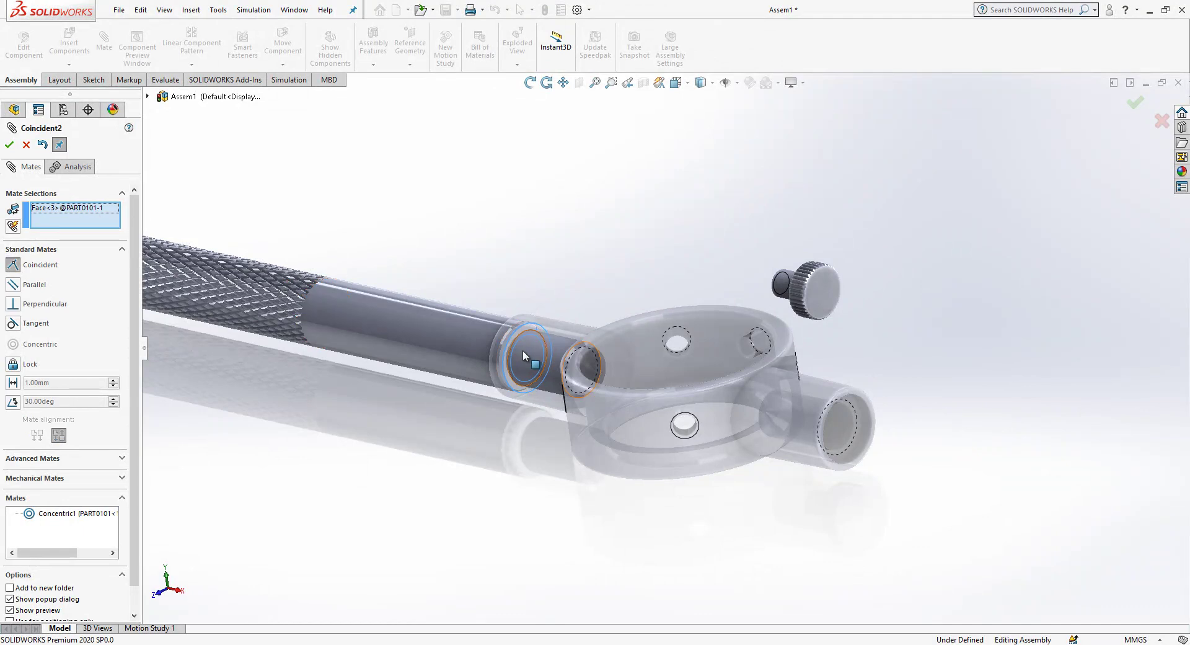
Mate the handle's shoulder face coincident with the ring bore and close the mate tool
{"action": "scroll", "coordinate": [528, 349], "scroll_direction": "down", "scroll_amount": 6}
{"action": "left_click", "coordinate": [560, 326]}
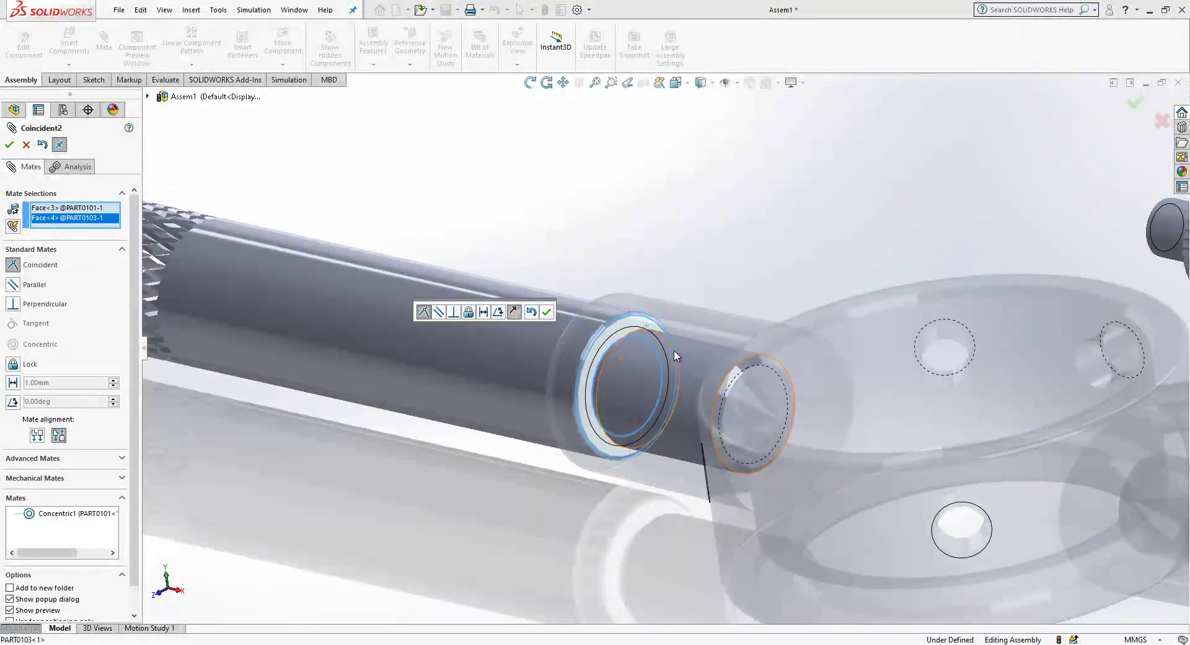
{"action": "scroll", "coordinate": [561, 312], "scroll_direction": "up", "scroll_amount": 3}
{"action": "left_click", "coordinate": [547, 314]}
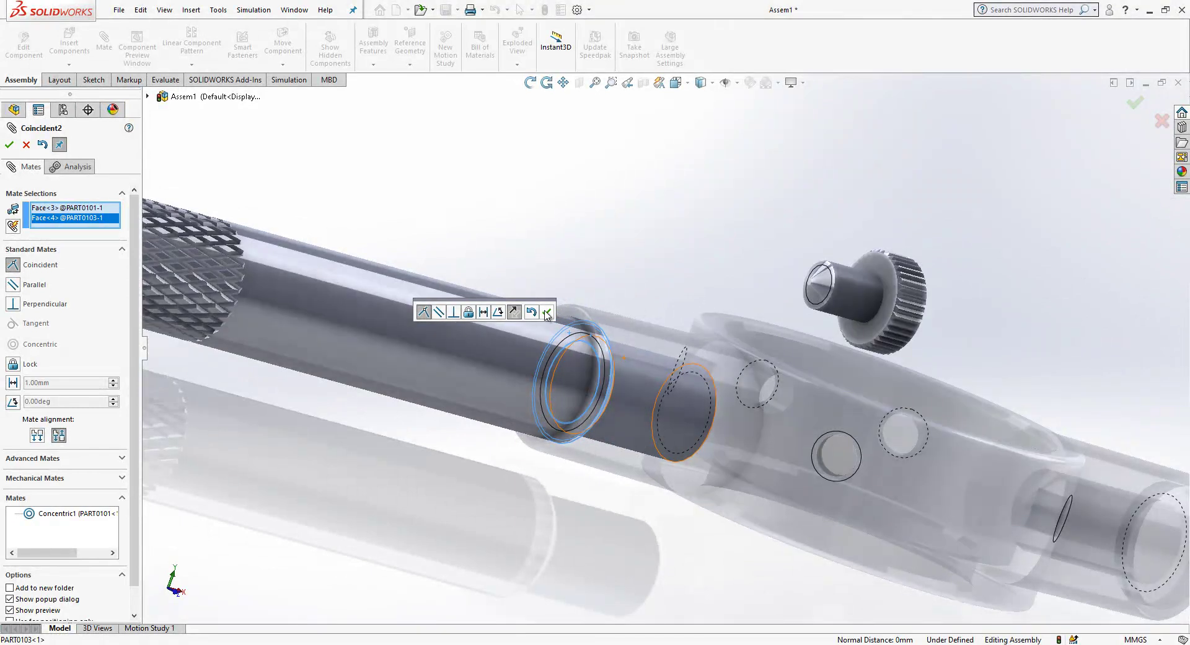
{"action": "scroll", "coordinate": [553, 382], "scroll_direction": "up", "scroll_amount": 5}
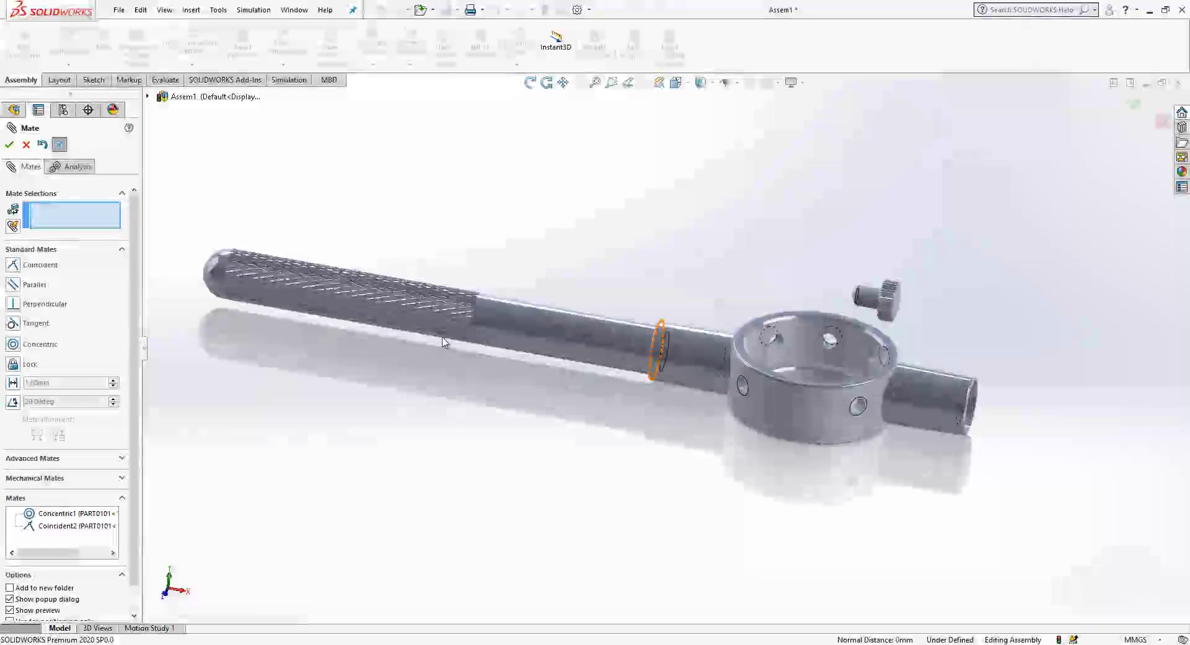
{"action": "scroll", "coordinate": [554, 383], "scroll_direction": "up", "scroll_amount": 1}
{"action": "left_click", "coordinate": [9, 145]}
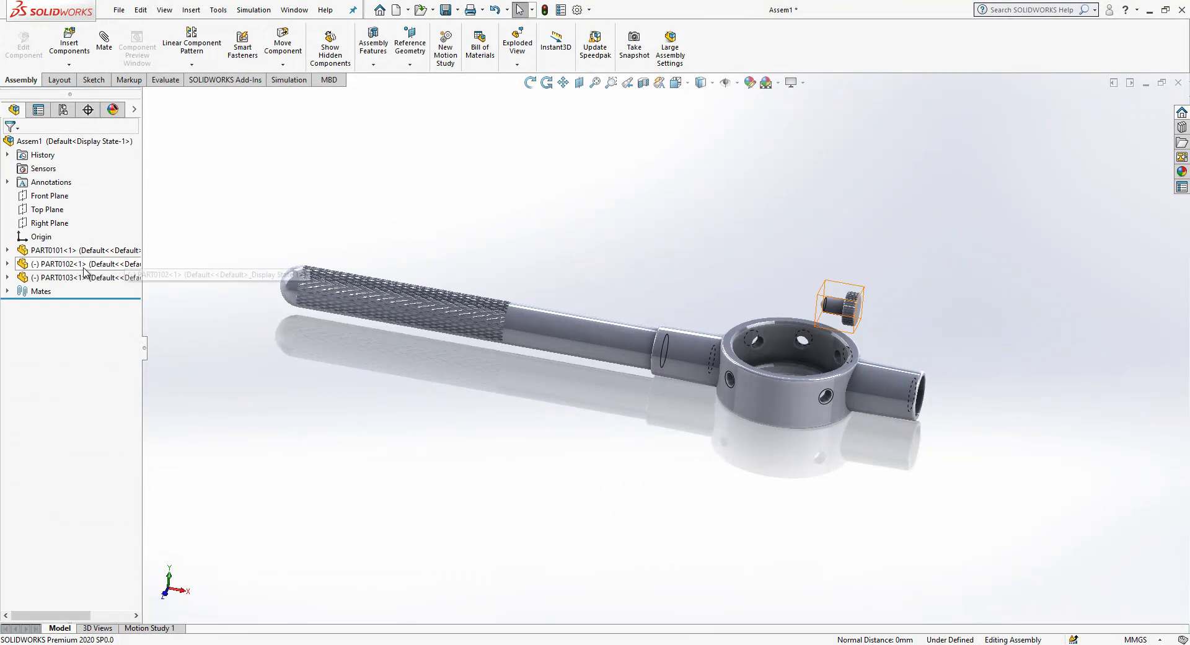
Copy the knurled handle to the upper right and rotate it end-for-end
{"action": "left_click_drag", "start_coordinate": [599, 319], "coordinate": [930, 211]}
{"action": "left_click", "coordinate": [283, 65]}
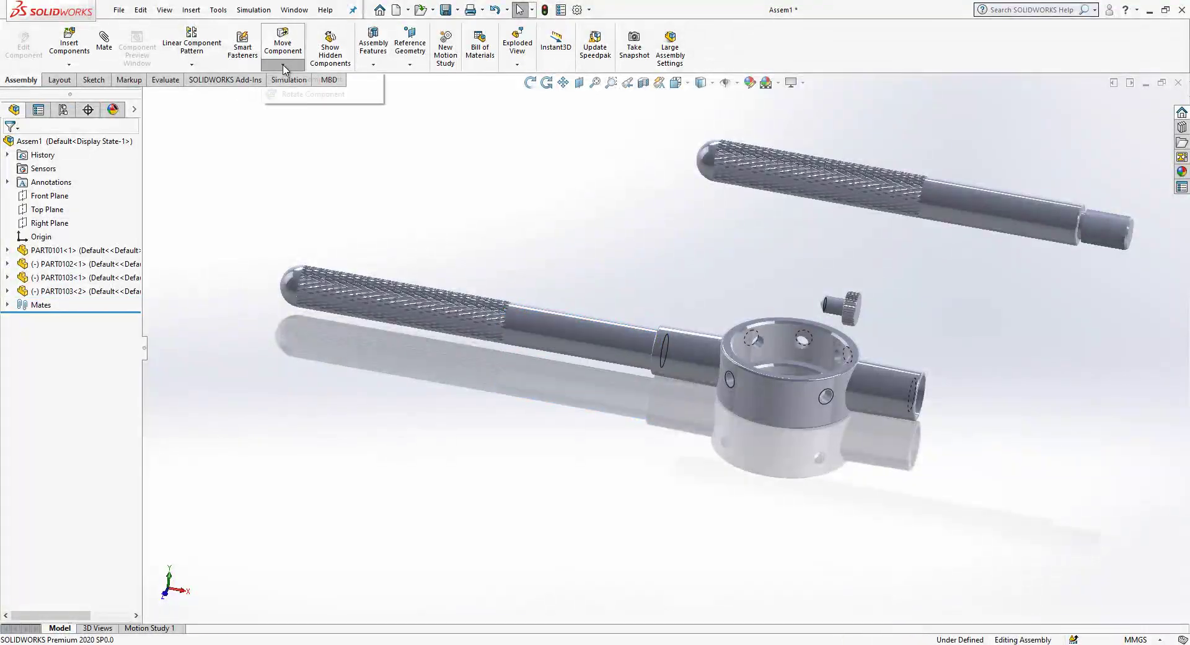
{"action": "left_click", "coordinate": [290, 92]}
{"action": "key", "text": "ctrl+z"}
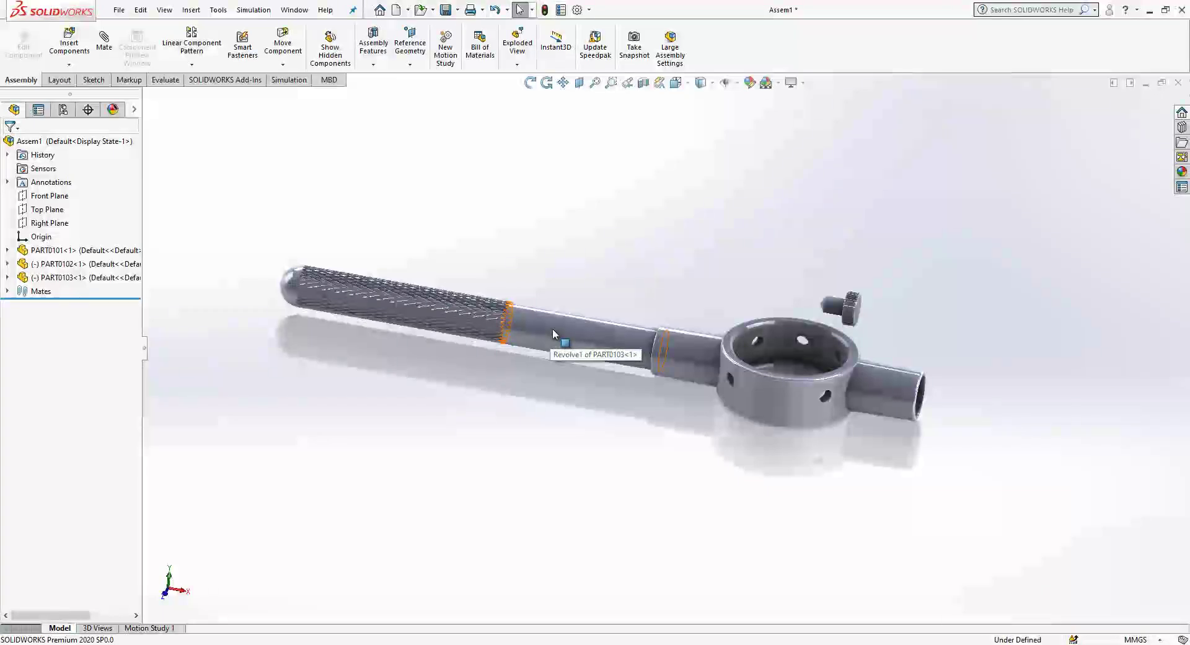
{"action": "left_click_drag", "start_coordinate": [530, 319], "coordinate": [937, 180], "text": "ctrl"}
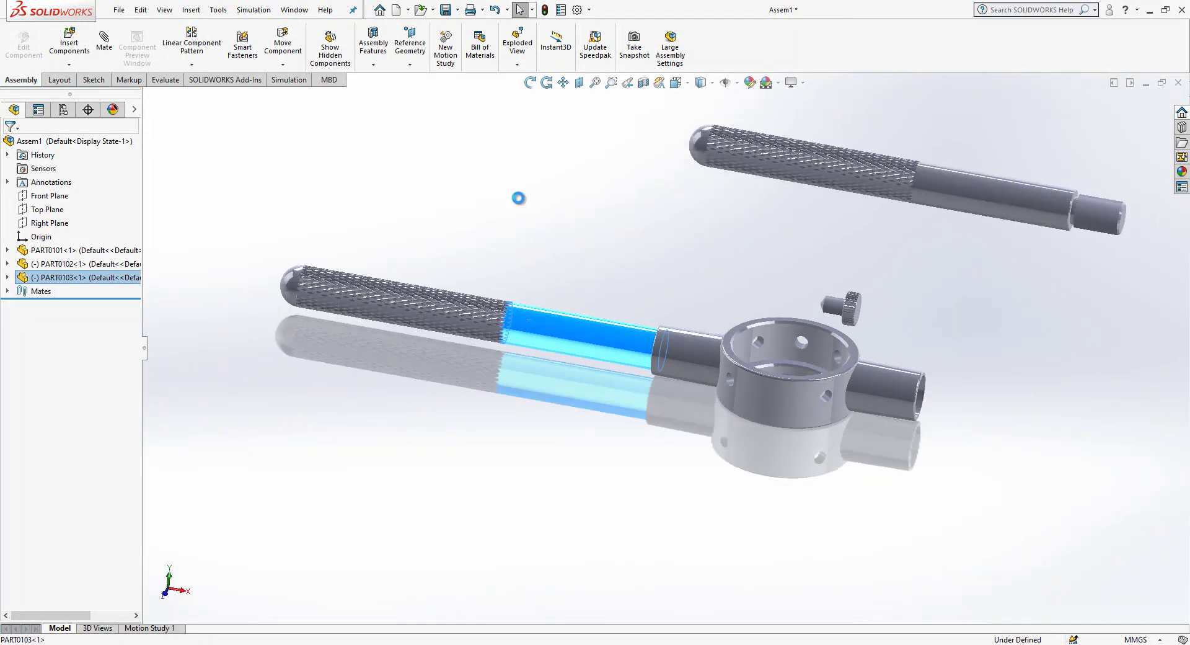
{"action": "left_click", "coordinate": [283, 64]}
{"action": "left_click", "coordinate": [301, 93]}
{"action": "left_click_drag", "start_coordinate": [1040, 201], "coordinate": [781, 214]}
{"action": "key", "text": "Escape"}
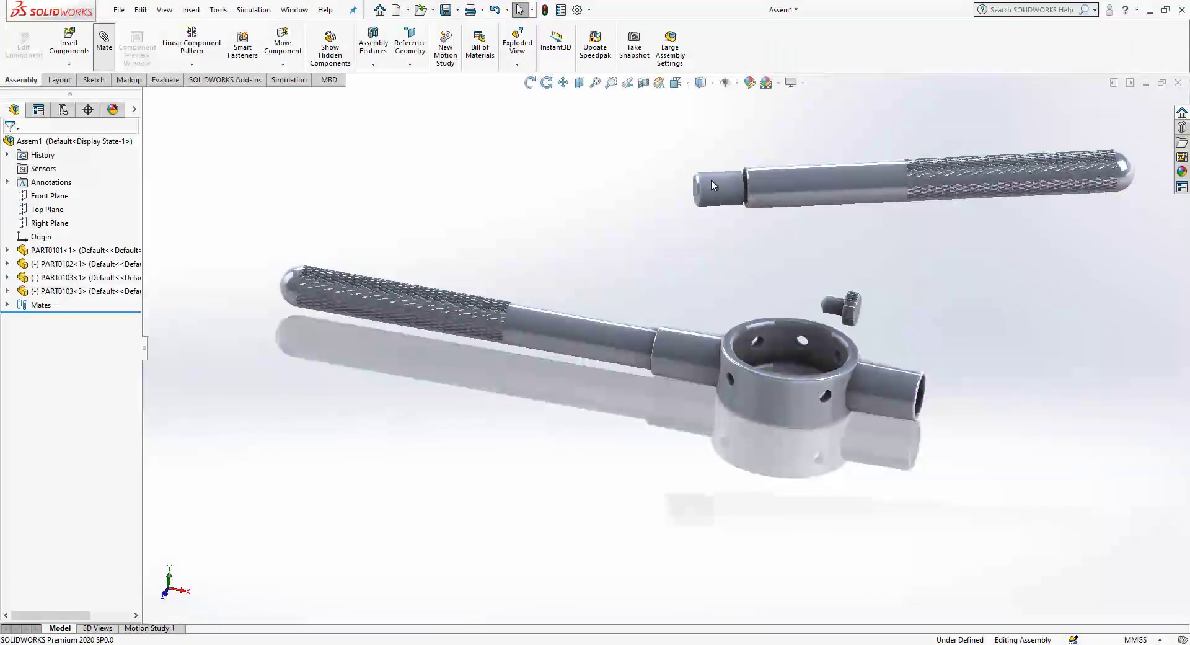
Mate the new handle's stub concentric with the ring's opposite bore
{"action": "left_click", "coordinate": [717, 185]}
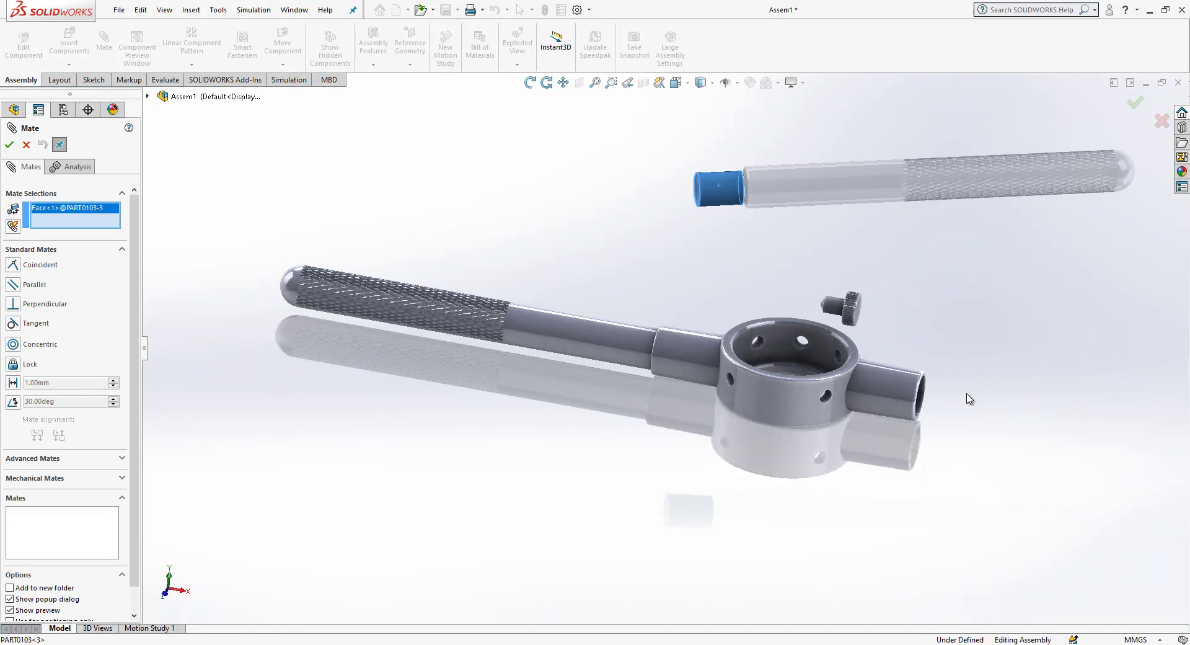
{"action": "middle_click_drag", "start_coordinate": [879, 380], "coordinate": [954, 417]}
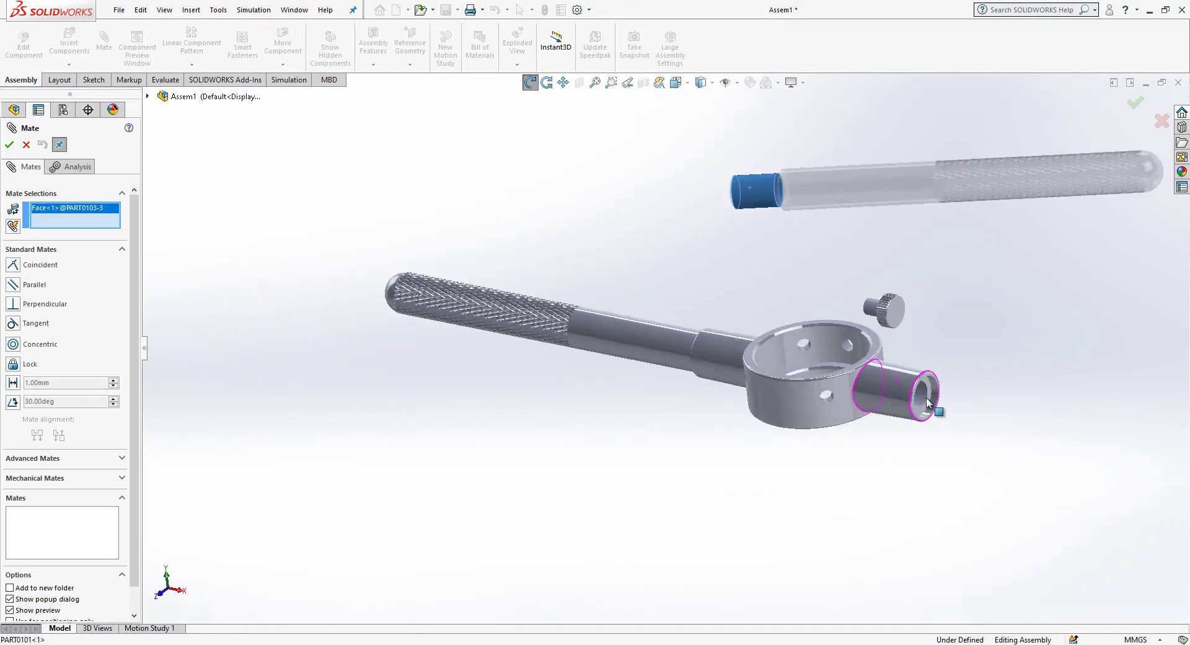
{"action": "left_click", "coordinate": [923, 400]}
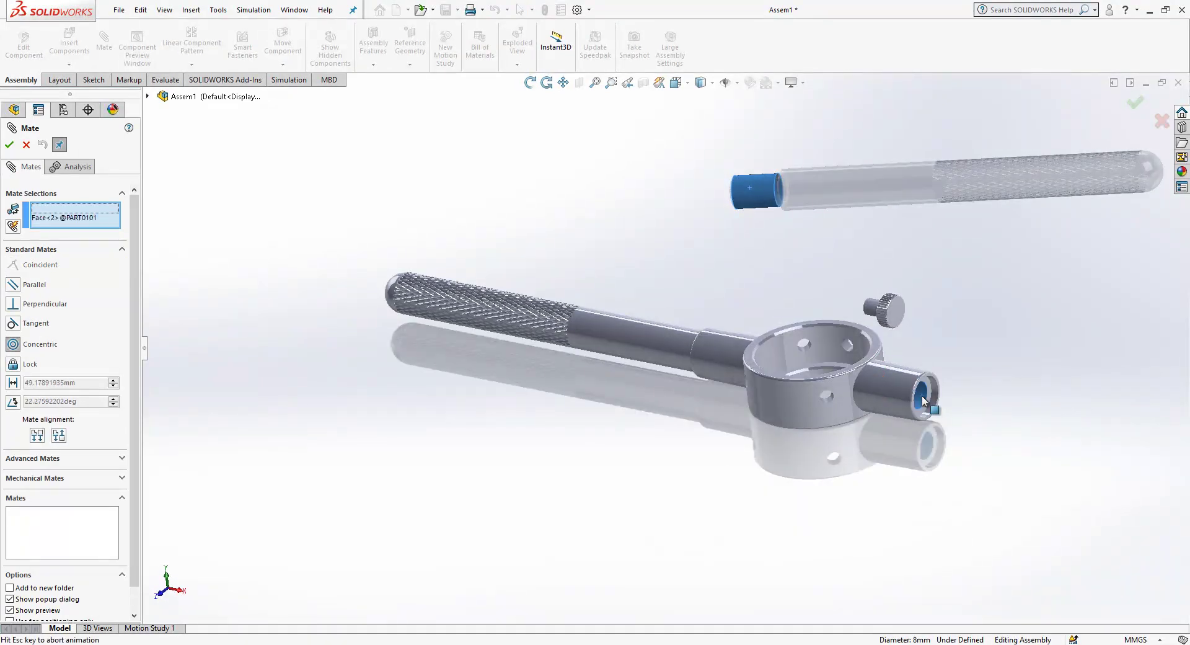
{"action": "left_click", "coordinate": [1075, 420]}
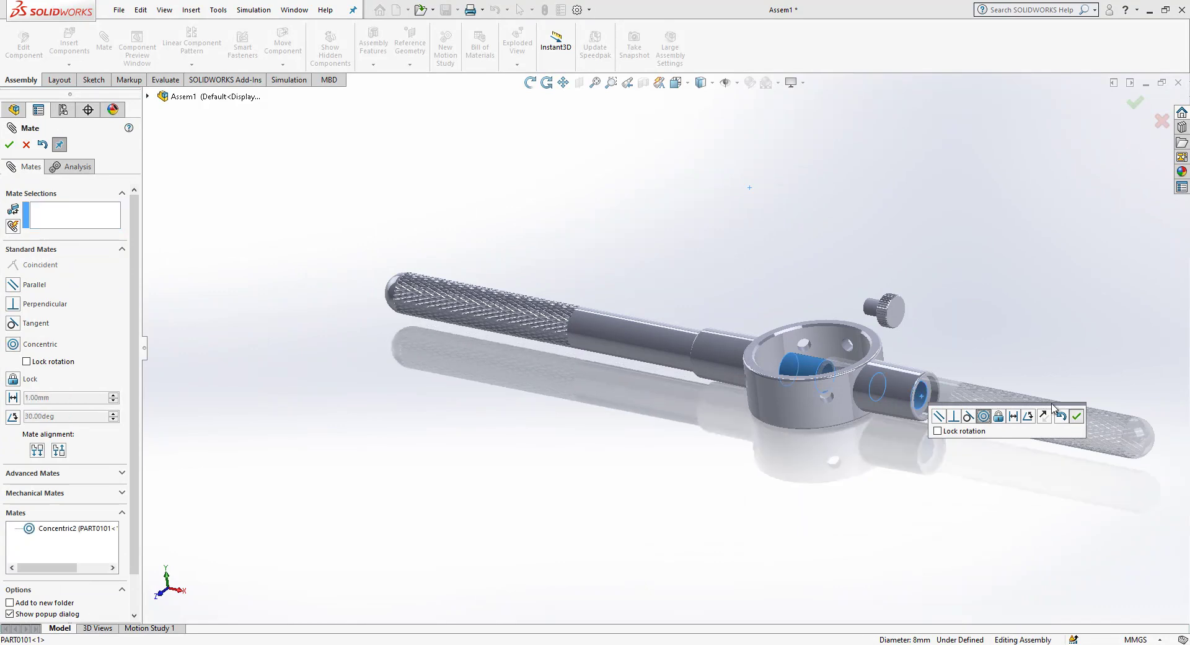
Mate the second handle's shoulder coincident with the ring face beside the bore, then close
{"action": "left_click_drag", "start_coordinate": [947, 406], "coordinate": [969, 458]}
{"action": "scroll", "coordinate": [875, 376], "scroll_direction": "down", "scroll_amount": 5}
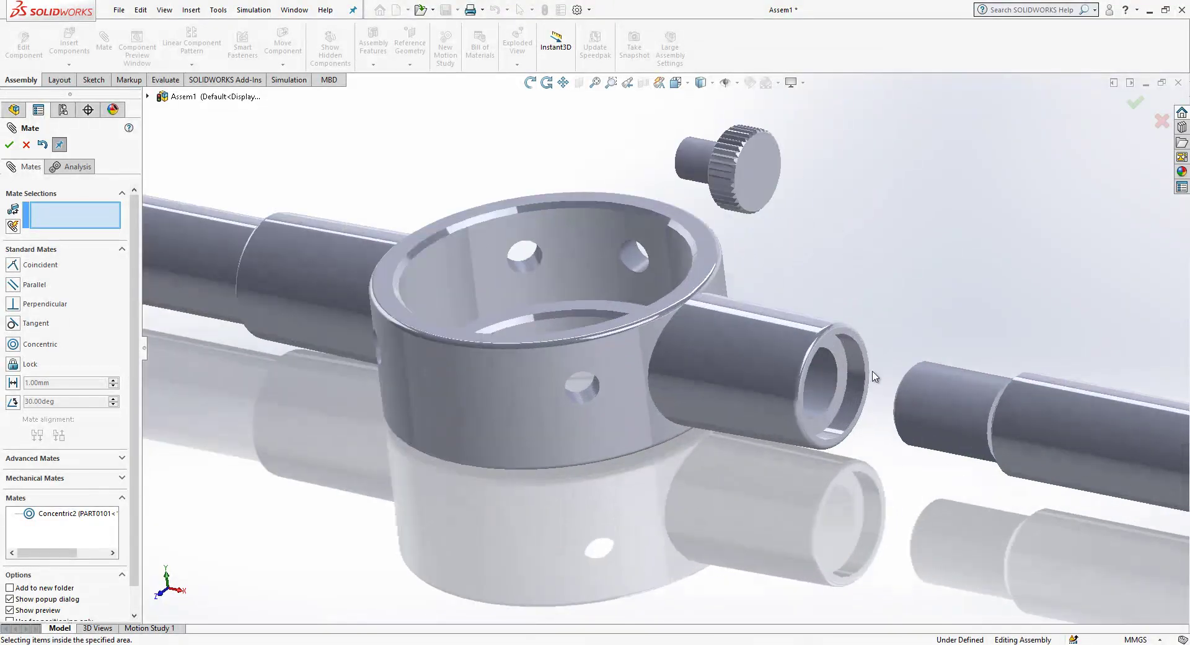
{"action": "left_click", "coordinate": [837, 352]}
{"action": "scroll", "coordinate": [833, 366], "scroll_direction": "up", "scroll_amount": 1}
{"action": "middle_click_drag", "start_coordinate": [833, 366], "coordinate": [991, 386]}
{"action": "scroll", "coordinate": [990, 386], "scroll_direction": "up", "scroll_amount": 1}
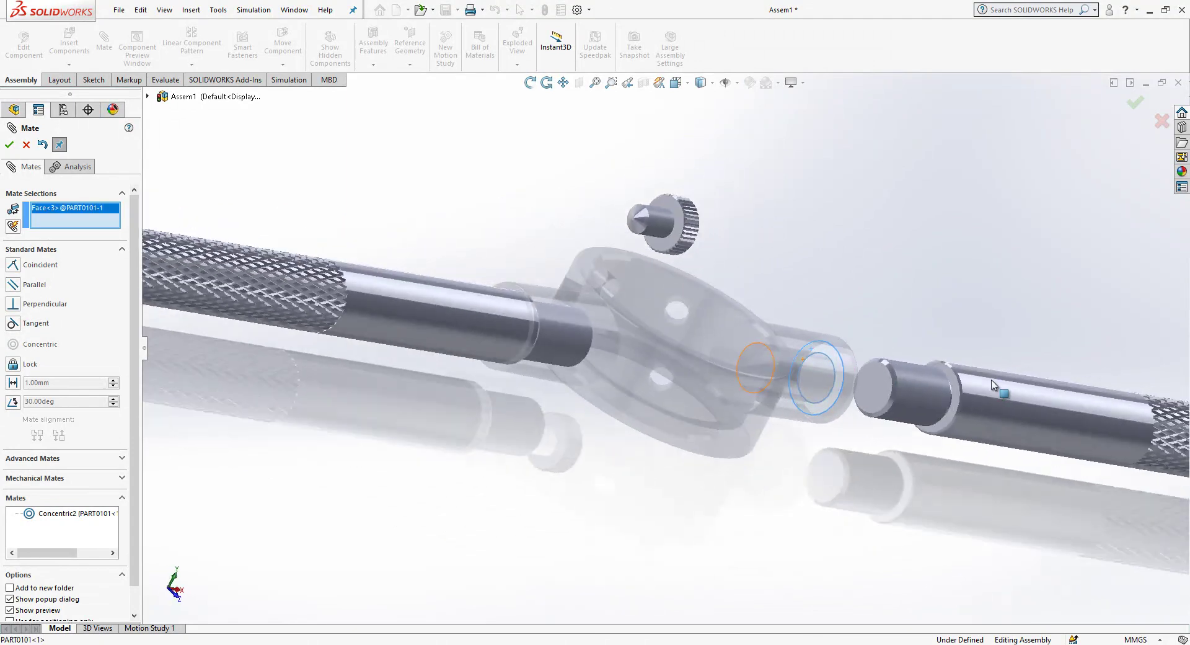
{"action": "left_click", "coordinate": [953, 381]}
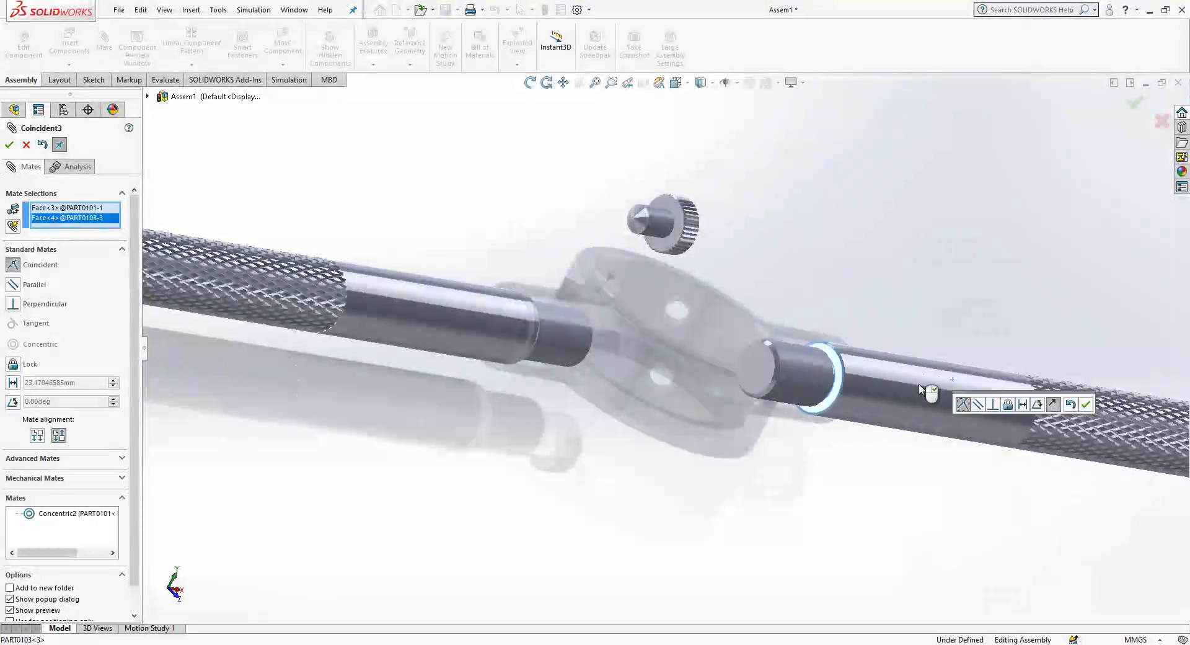
{"action": "left_click", "coordinate": [1086, 405]}
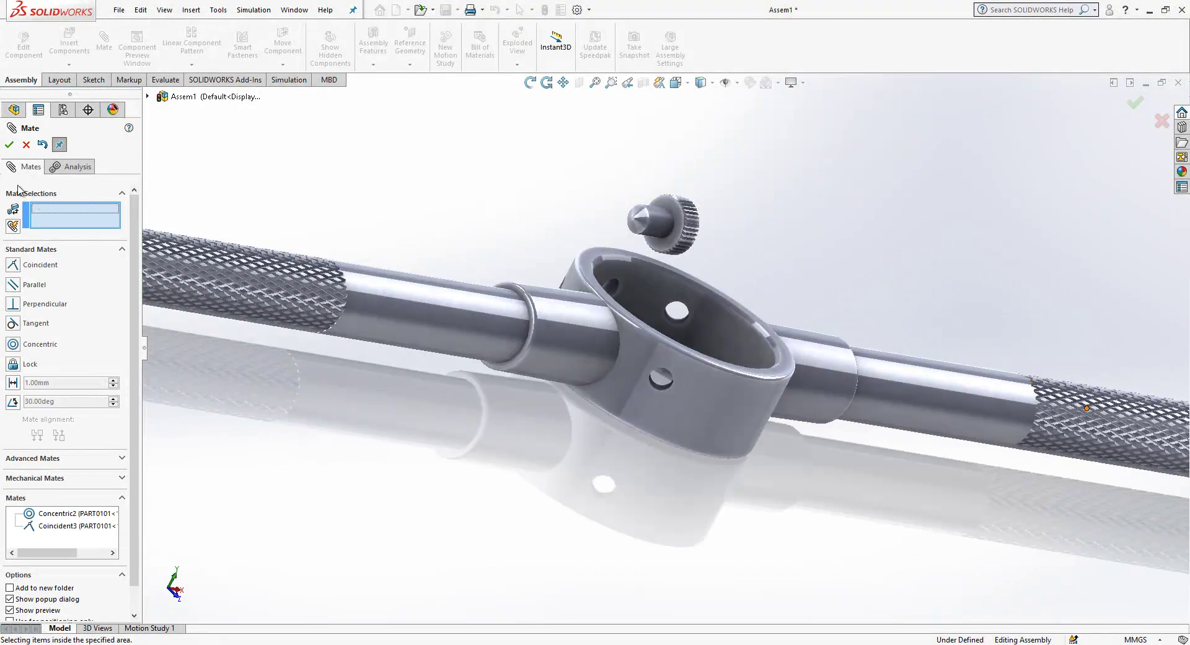
{"action": "left_click", "coordinate": [11, 145]}
Mate the left handle's Front Plane coincident with the assembly plane
{"action": "key", "text": "f"}
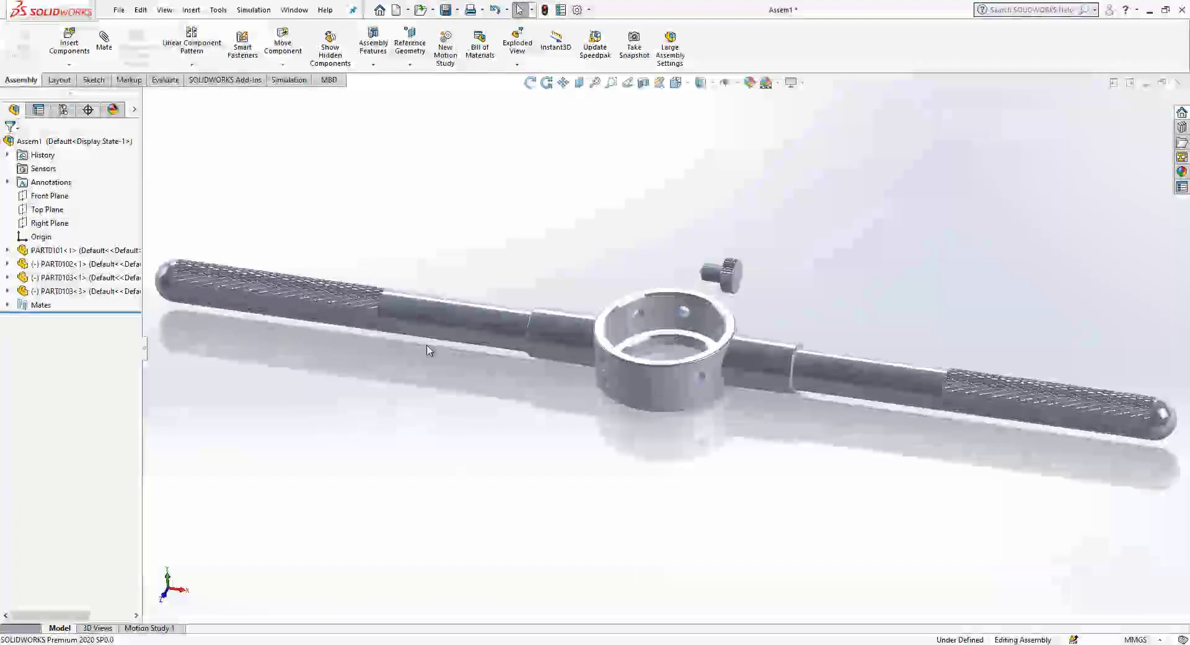
{"action": "left_click", "coordinate": [76, 278]}
{"action": "left_click", "coordinate": [51, 292]}
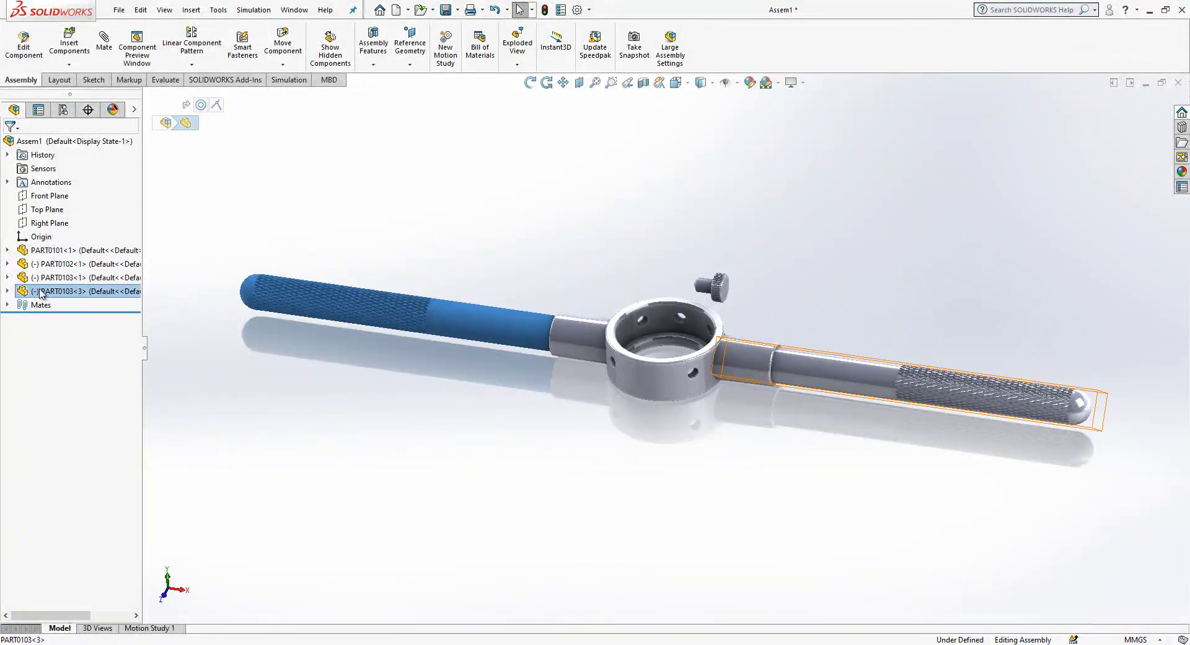
{"action": "left_click", "coordinate": [7, 278]}
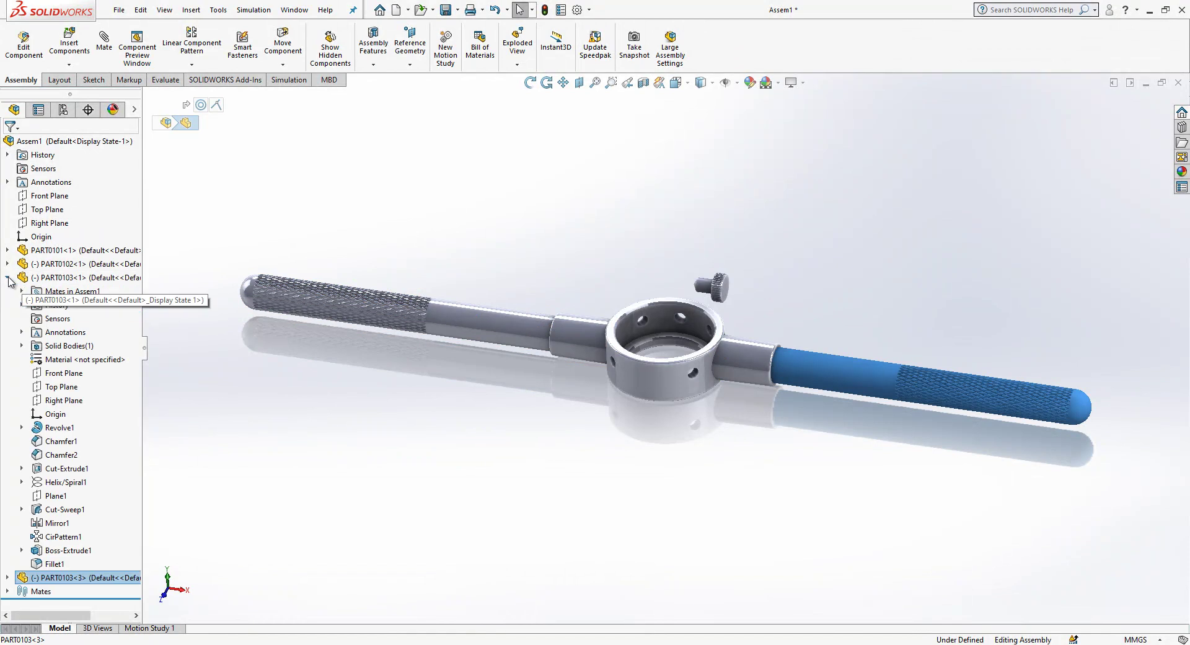
{"action": "left_click", "coordinate": [55, 375]}
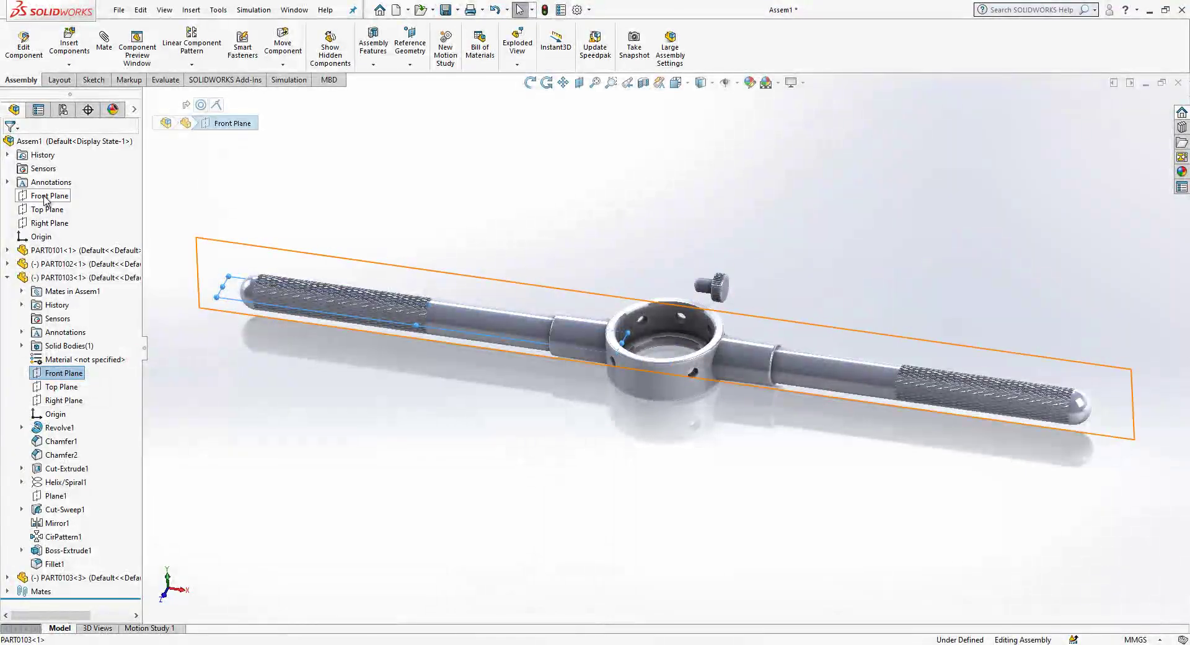
{"action": "left_click", "coordinate": [105, 50]}
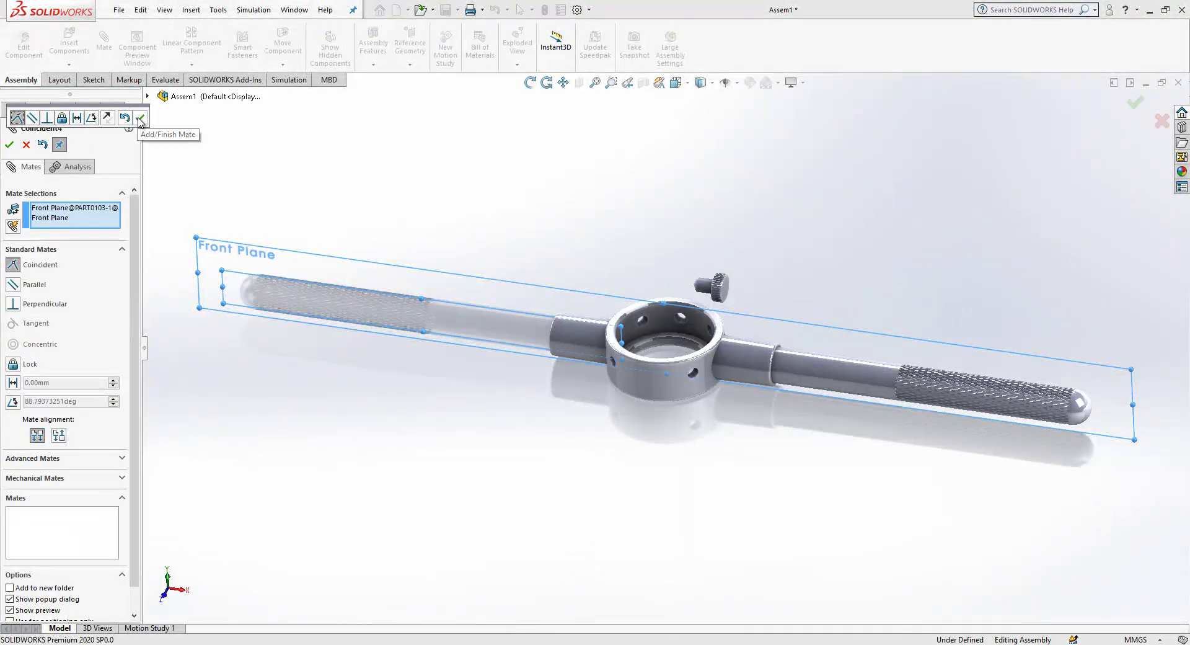
{"action": "left_click", "coordinate": [140, 119]}
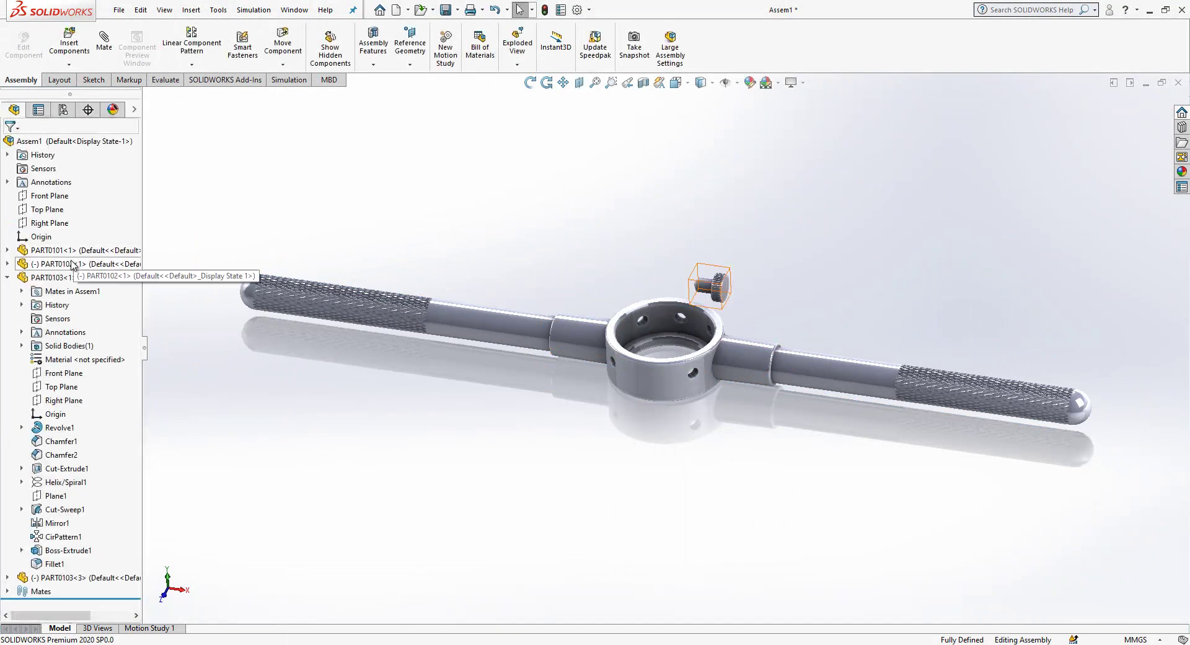
Mate the right handle's Front Plane coincident with the assembly Front Plane
{"action": "left_click", "coordinate": [7, 278]}
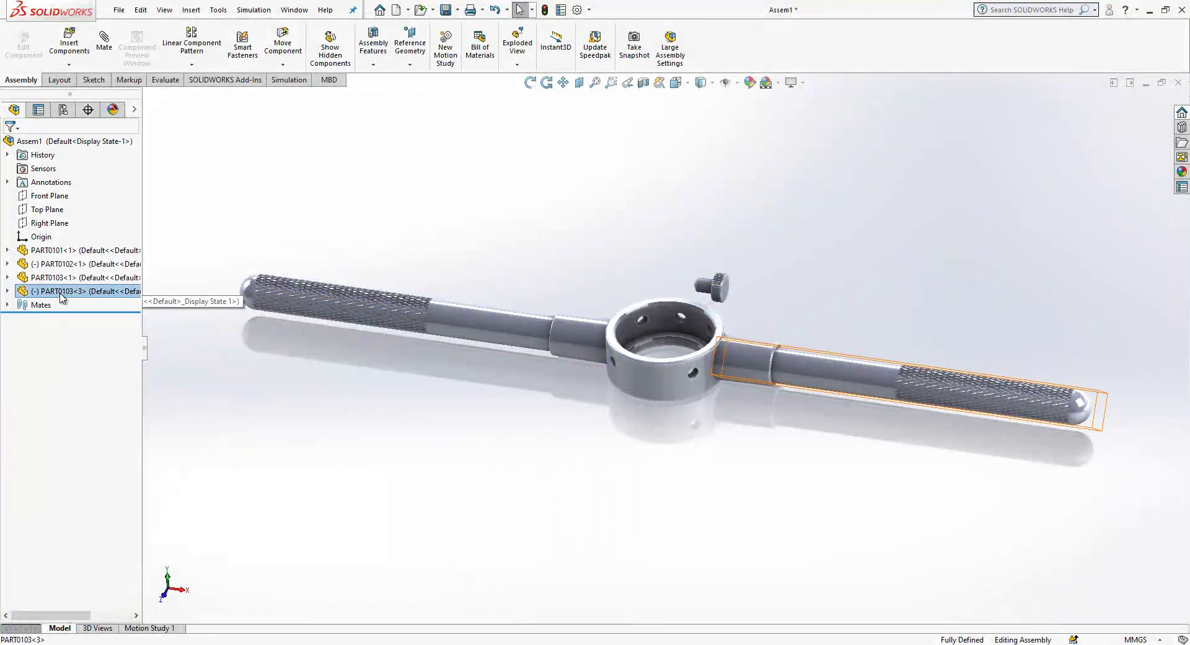
{"action": "left_click", "coordinate": [61, 294]}
{"action": "left_click", "coordinate": [8, 291]}
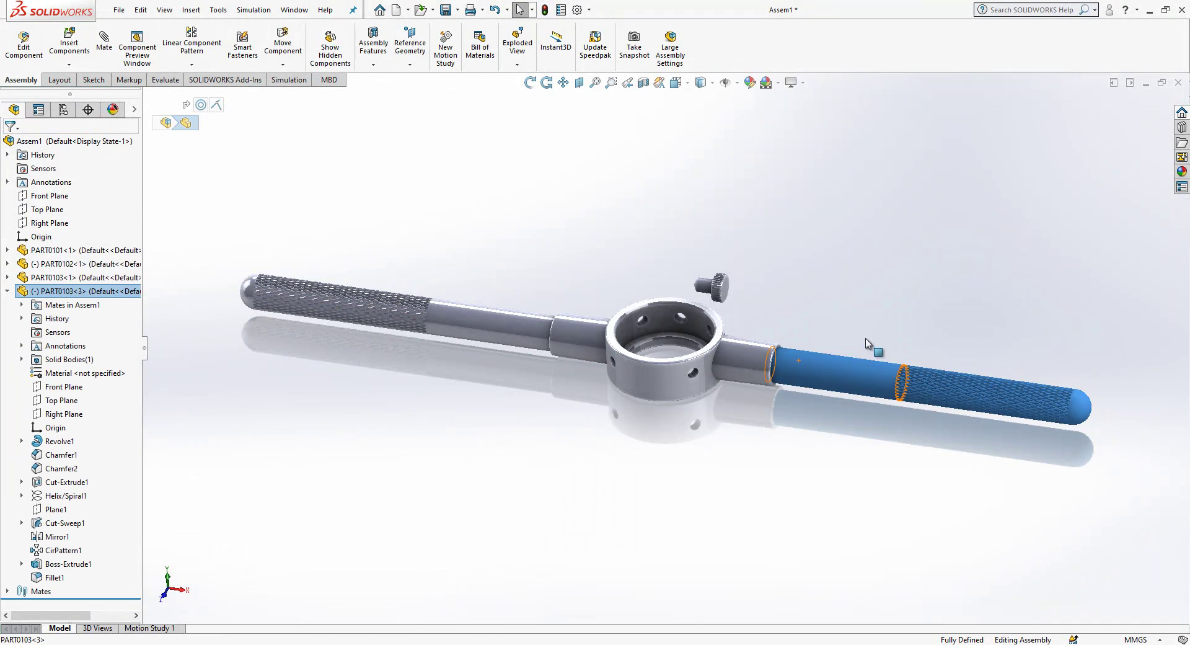
{"action": "left_click", "coordinate": [879, 515]}
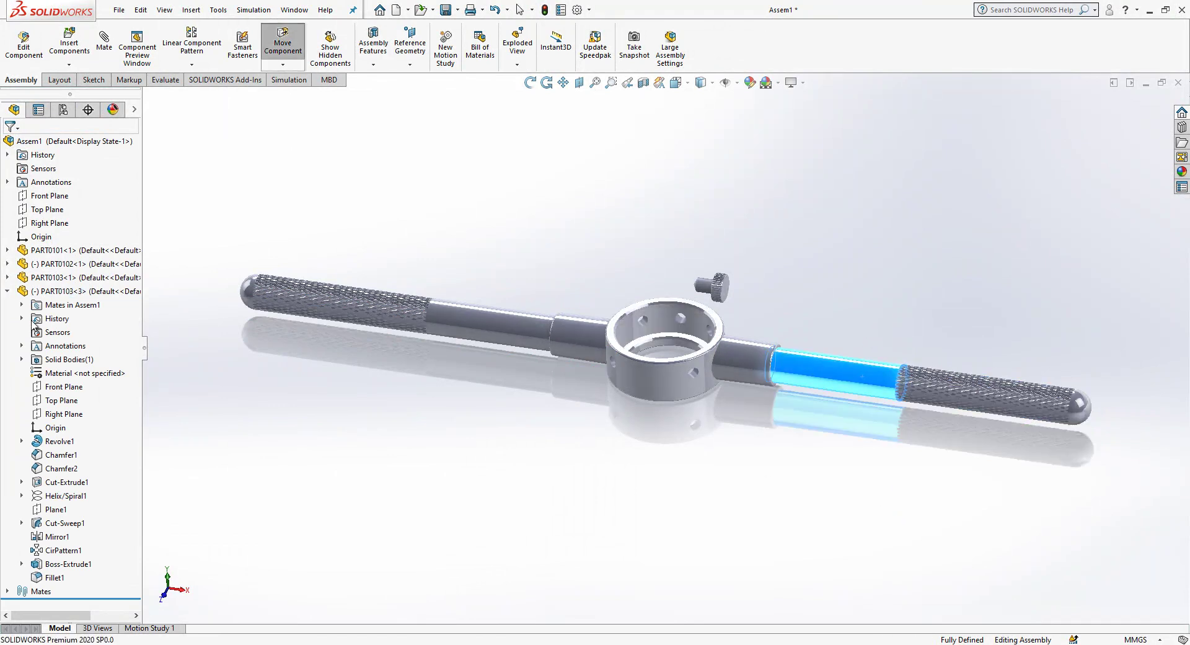
{"action": "left_click", "coordinate": [64, 387]}
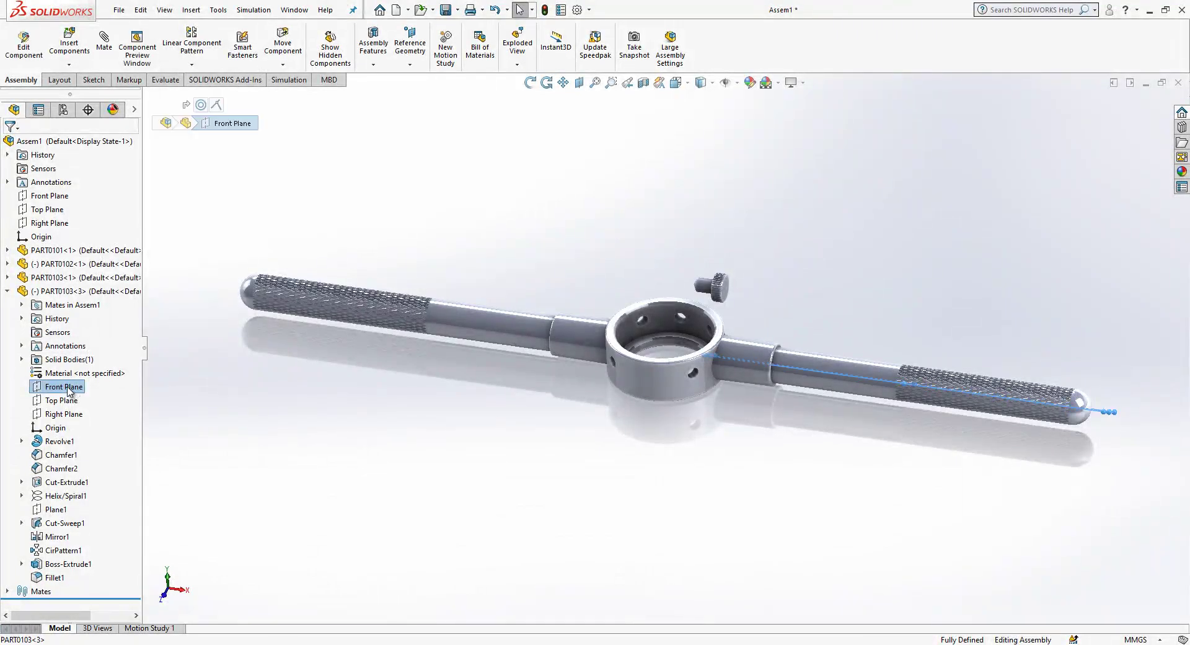
{"action": "left_click", "coordinate": [48, 196], "text": "ctrl"}
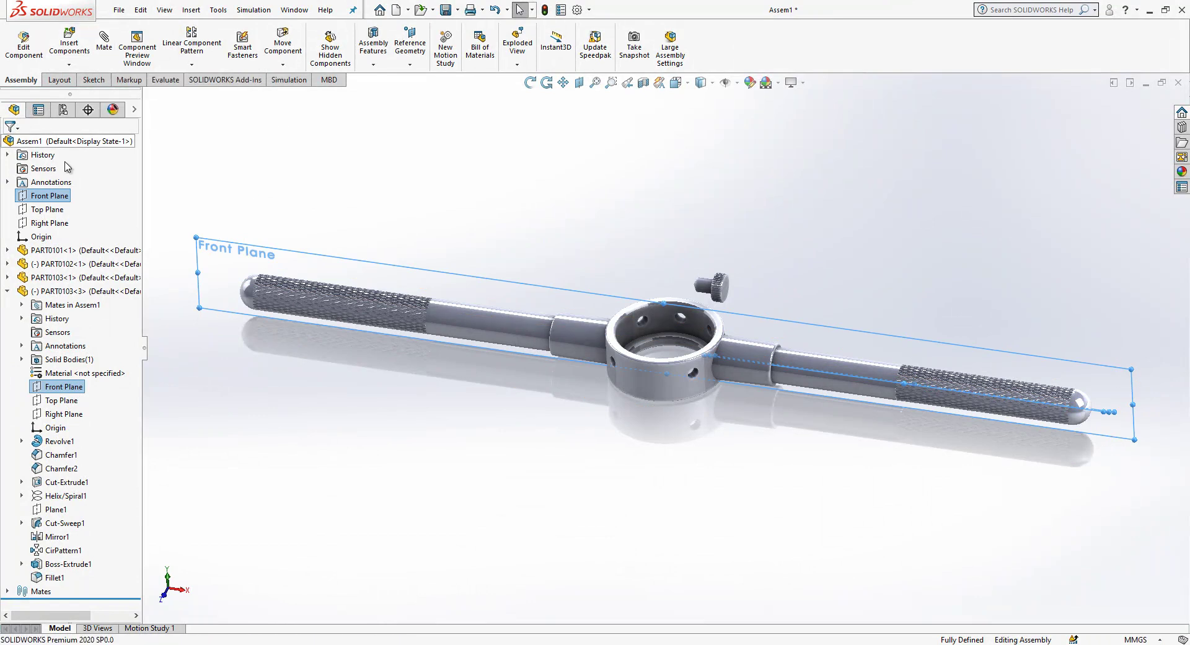
{"action": "left_click", "coordinate": [104, 43]}
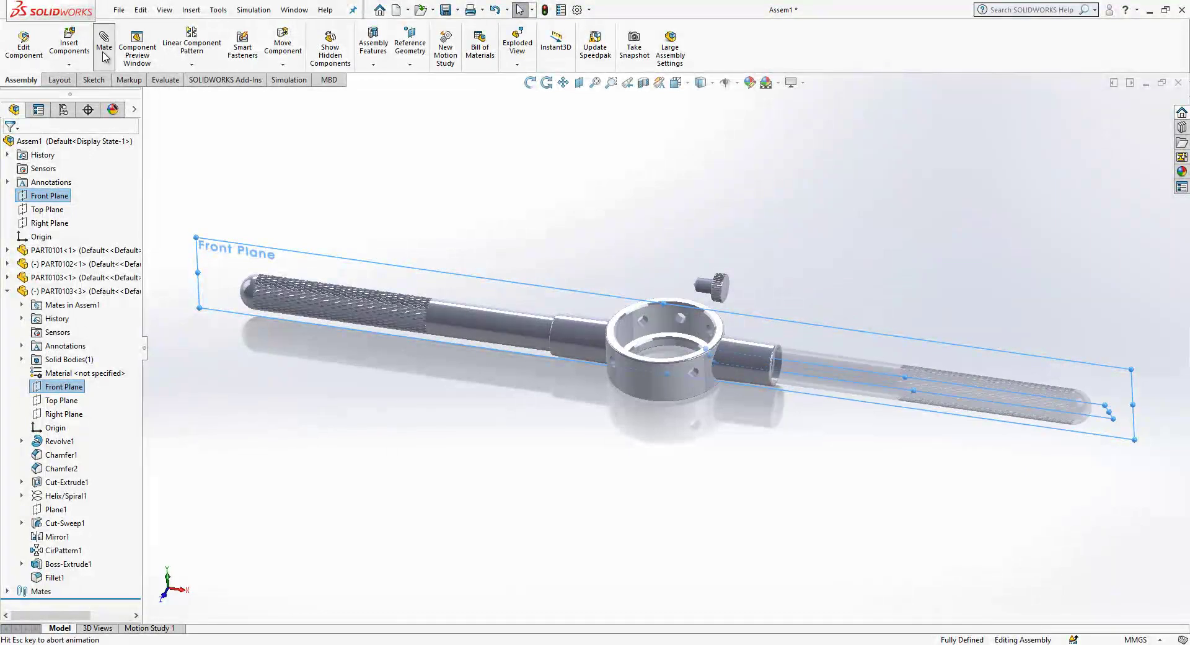
{"action": "left_click", "coordinate": [9, 144]}
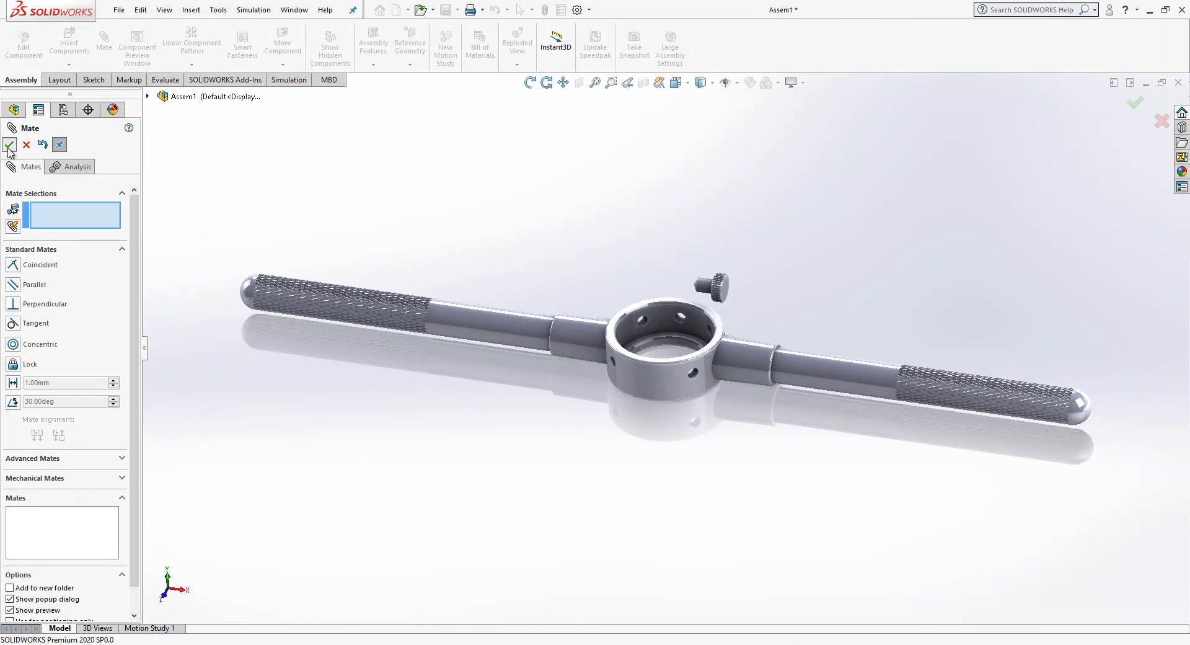
{"action": "left_click", "coordinate": [9, 145]}
{"action": "left_click", "coordinate": [7, 291]}
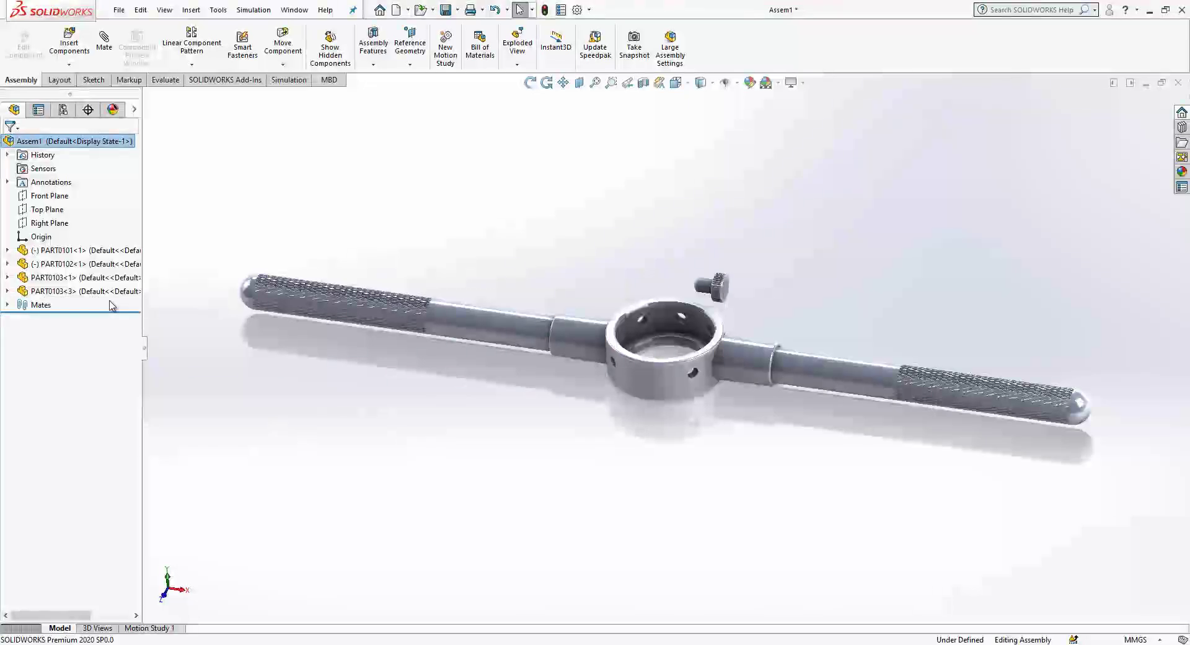
{"action": "scroll", "coordinate": [694, 338], "scroll_direction": "down", "scroll_amount": 4}
Mate the thumb screw concentric to a ring hole and tangent to the ring's outer face
{"action": "left_click", "coordinate": [721, 229]}
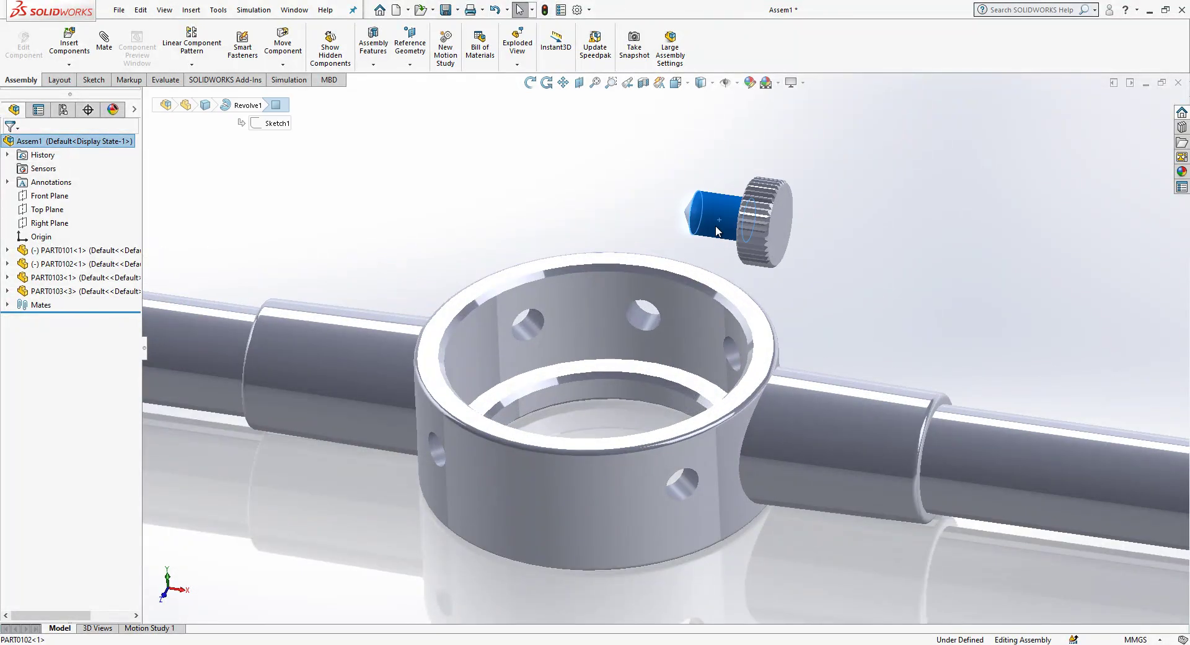
{"action": "left_click", "coordinate": [650, 318]}
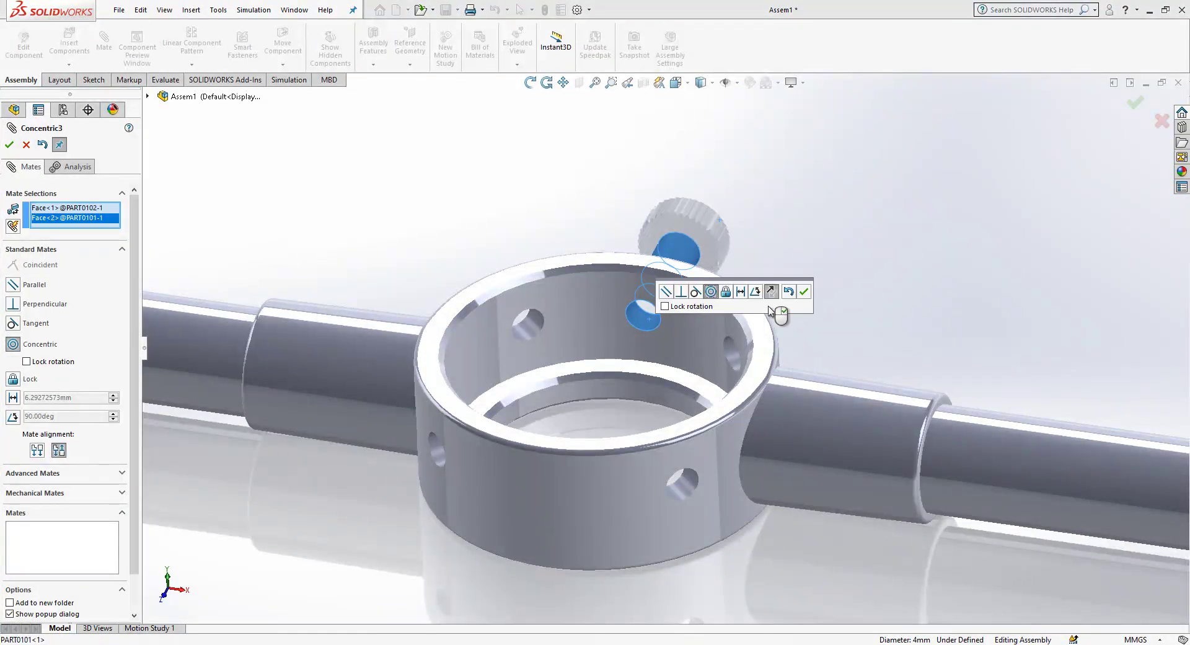
{"action": "left_click", "coordinate": [803, 292]}
{"action": "left_click", "coordinate": [713, 271]}
{"action": "middle_click_drag", "start_coordinate": [713, 270], "coordinate": [609, 329]}
{"action": "left_click", "coordinate": [609, 329]}
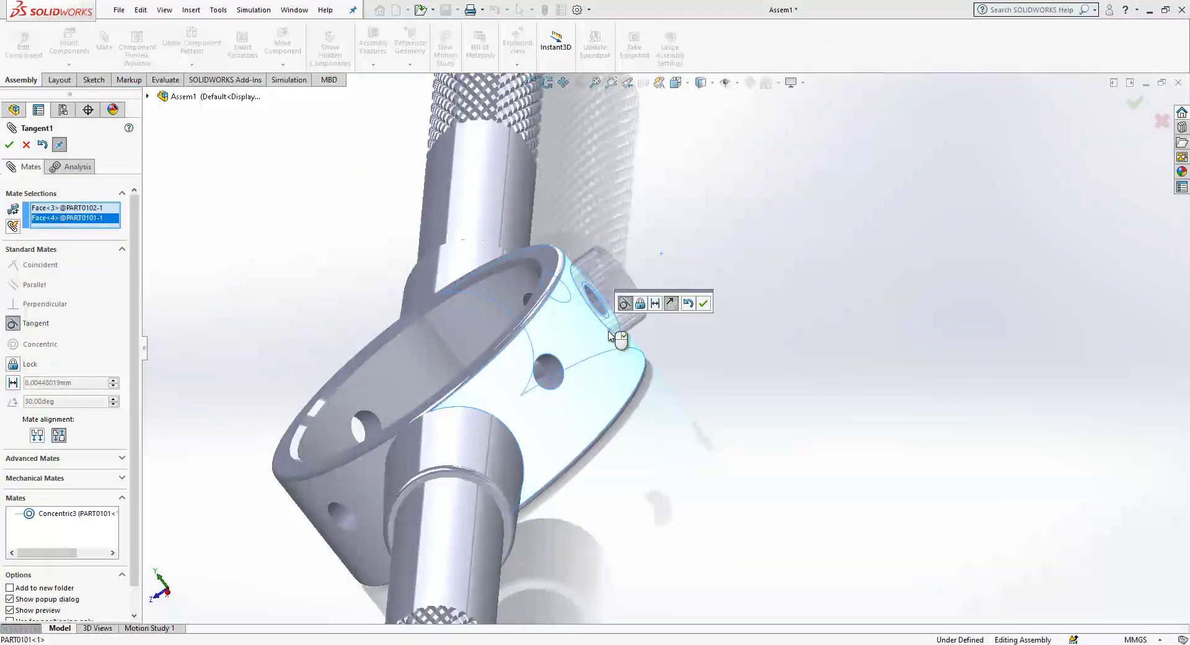
{"action": "left_click", "coordinate": [703, 303]}
{"action": "middle_click_drag", "start_coordinate": [549, 355], "coordinate": [620, 374]}
{"action": "key", "text": "Escape"}
Copy the thumb screw and mate it concentric with a neighbouring ring hole
{"action": "left_click_drag", "start_coordinate": [454, 308], "coordinate": [654, 392]}
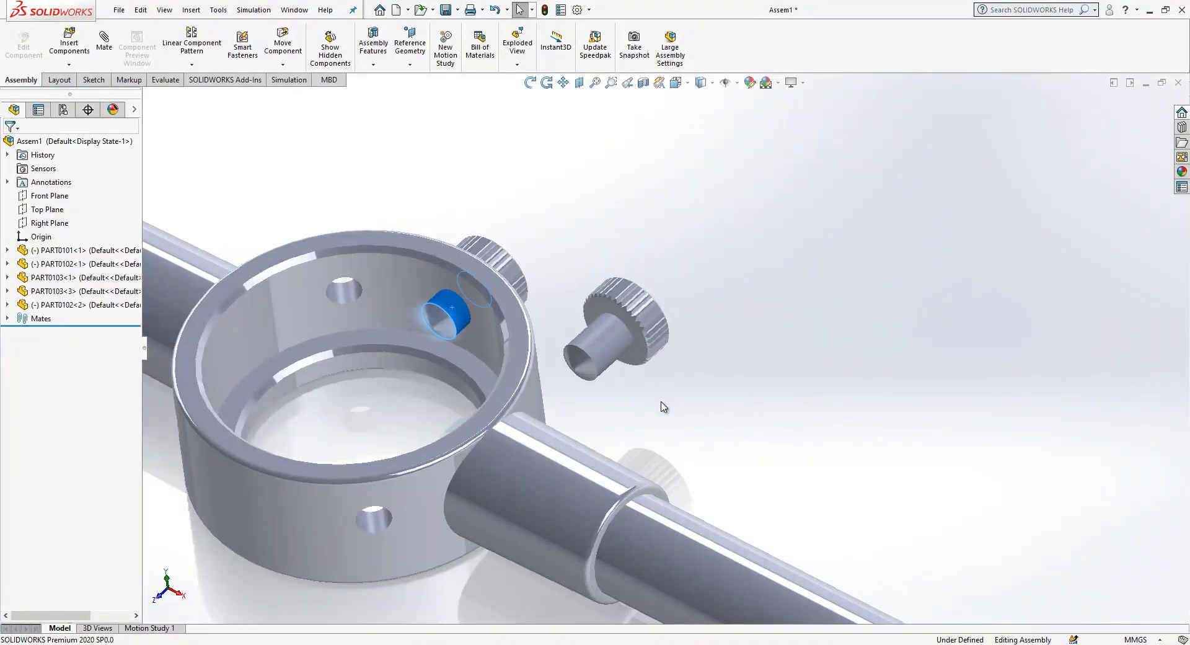
{"action": "scroll", "coordinate": [662, 407], "scroll_direction": "up", "scroll_amount": 1}
{"action": "left_click", "coordinate": [598, 356]}
{"action": "middle_click_drag", "start_coordinate": [599, 356], "coordinate": [519, 372]}
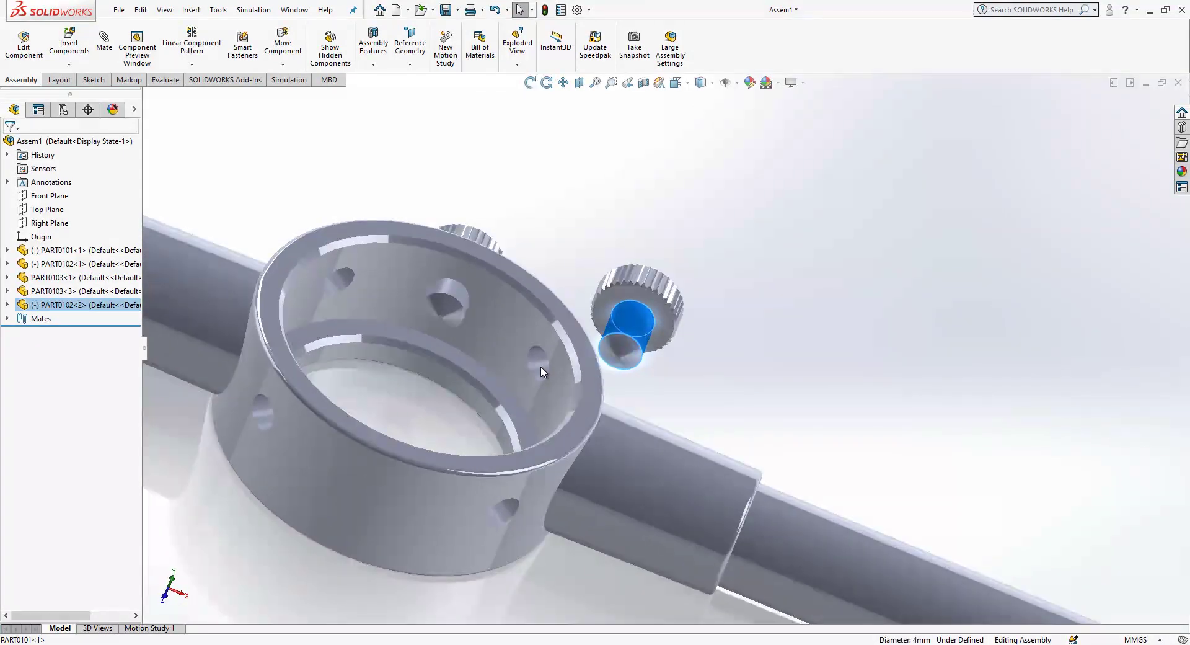
{"action": "left_click", "coordinate": [541, 372], "text": "ctrl"}
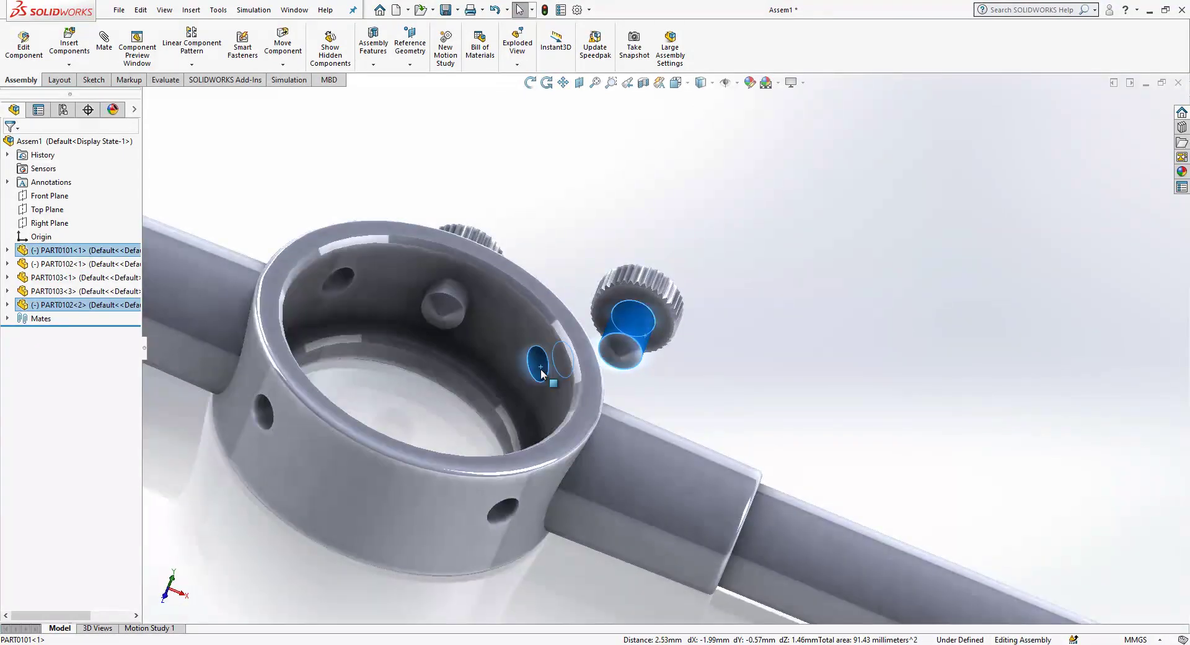
{"action": "left_click", "coordinate": [104, 50]}
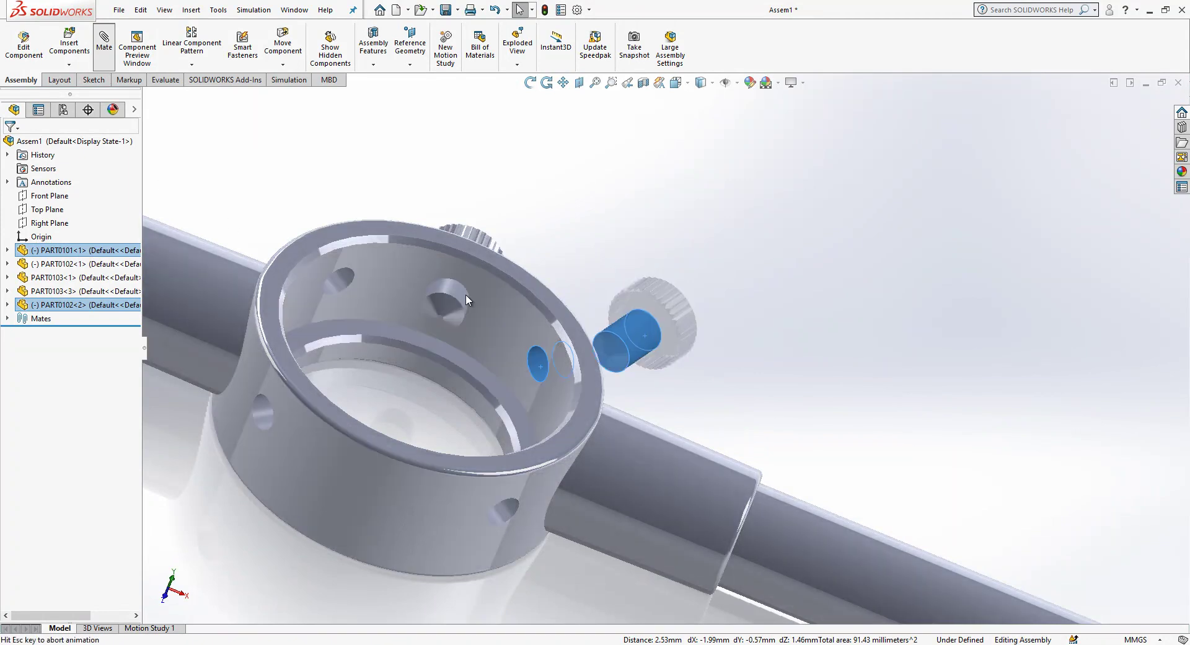
{"action": "left_click", "coordinate": [450, 268]}
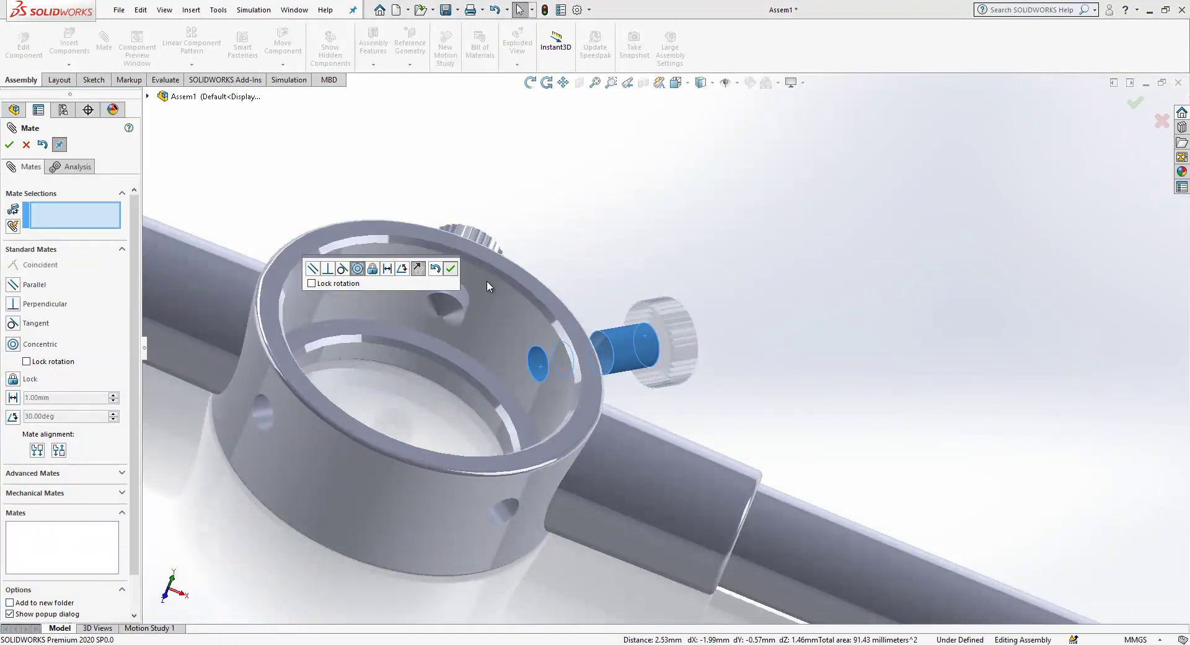
Make the second screw head tangent to the ring's outer face
{"action": "left_click", "coordinate": [628, 351]}
{"action": "middle_click_drag", "start_coordinate": [628, 351], "coordinate": [547, 336]}
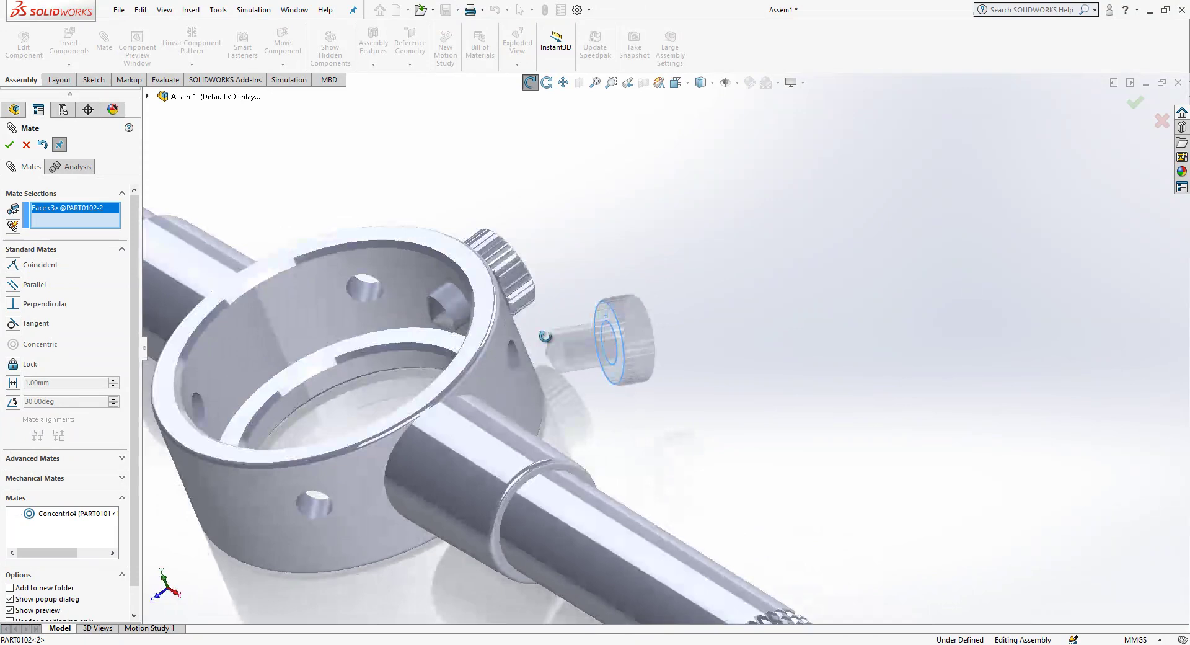
{"action": "left_click", "coordinate": [502, 361]}
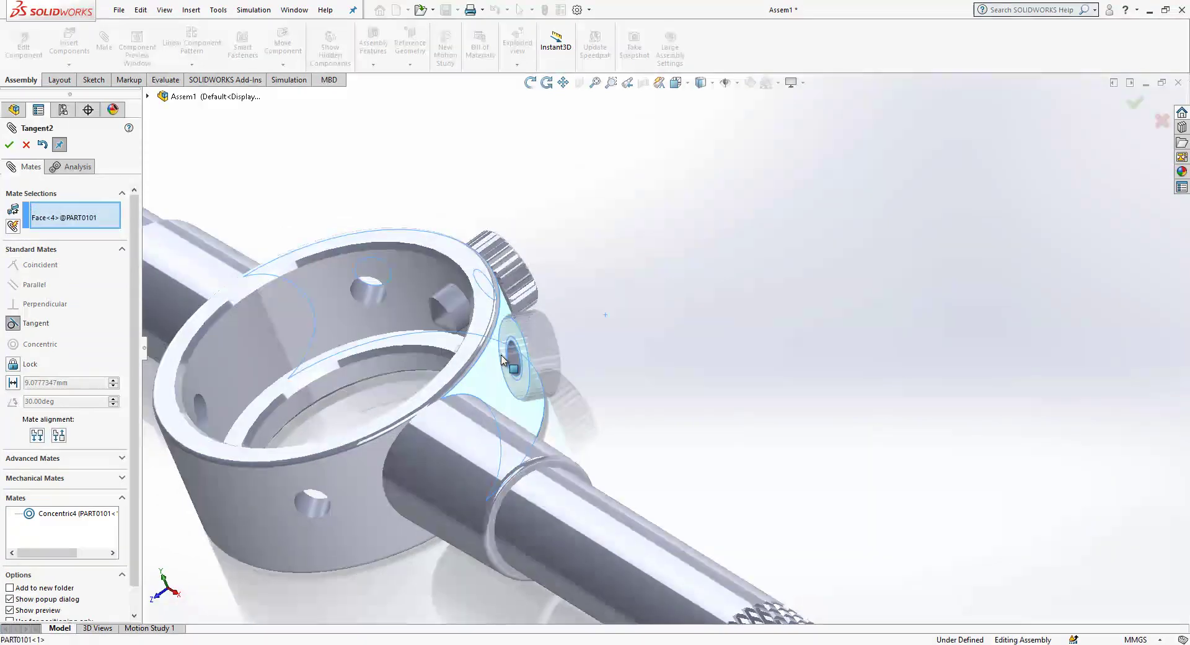
{"action": "left_click", "coordinate": [492, 378]}
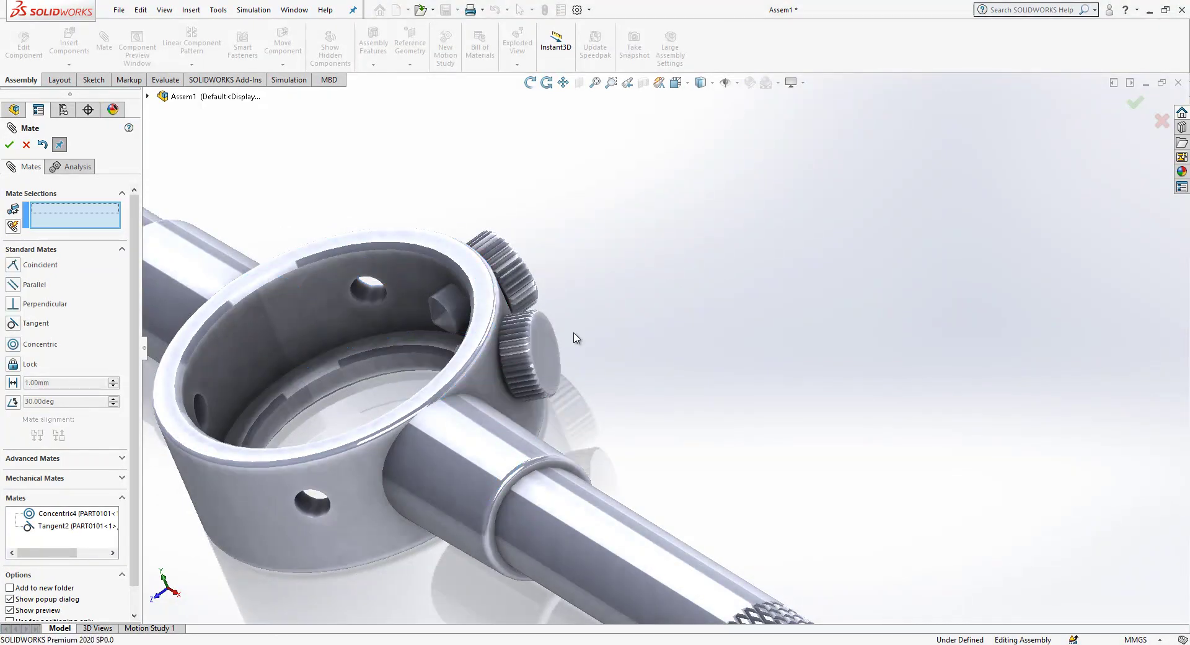
{"action": "key", "text": "Escape"}
{"action": "scroll", "coordinate": [572, 336], "scroll_direction": "up", "scroll_amount": 5}
{"action": "middle_click_drag", "start_coordinate": [549, 347], "coordinate": [569, 366]}
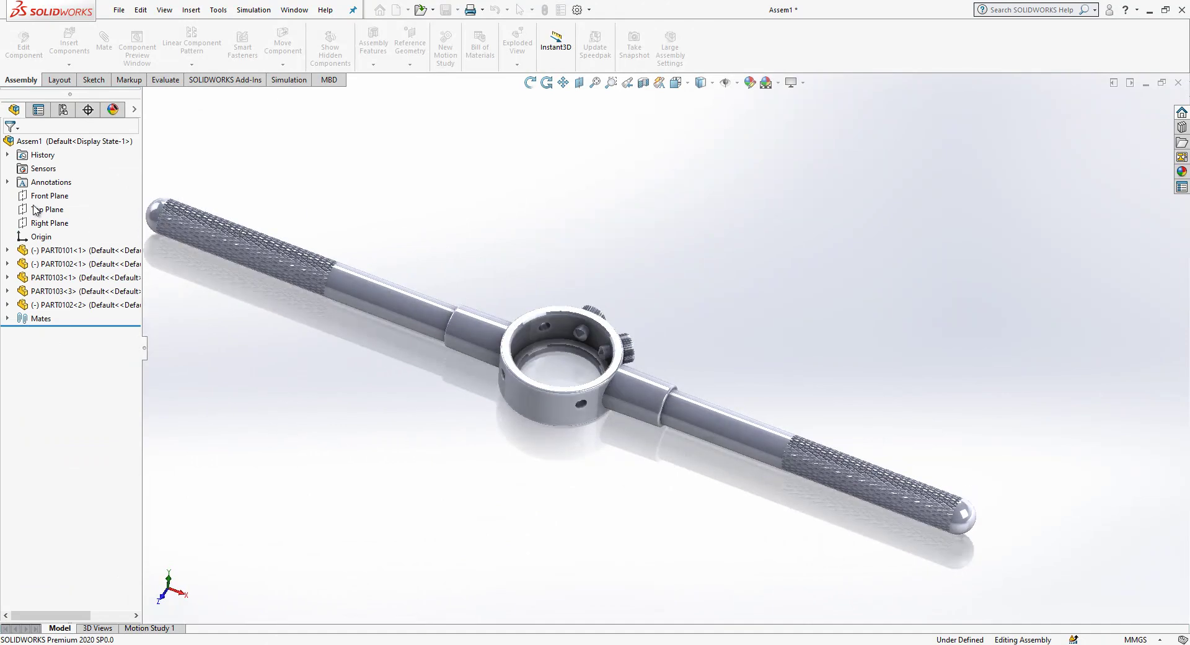
Mirror the thumb screw across the assembly's Right Plane
{"action": "left_click", "coordinate": [44, 227]}
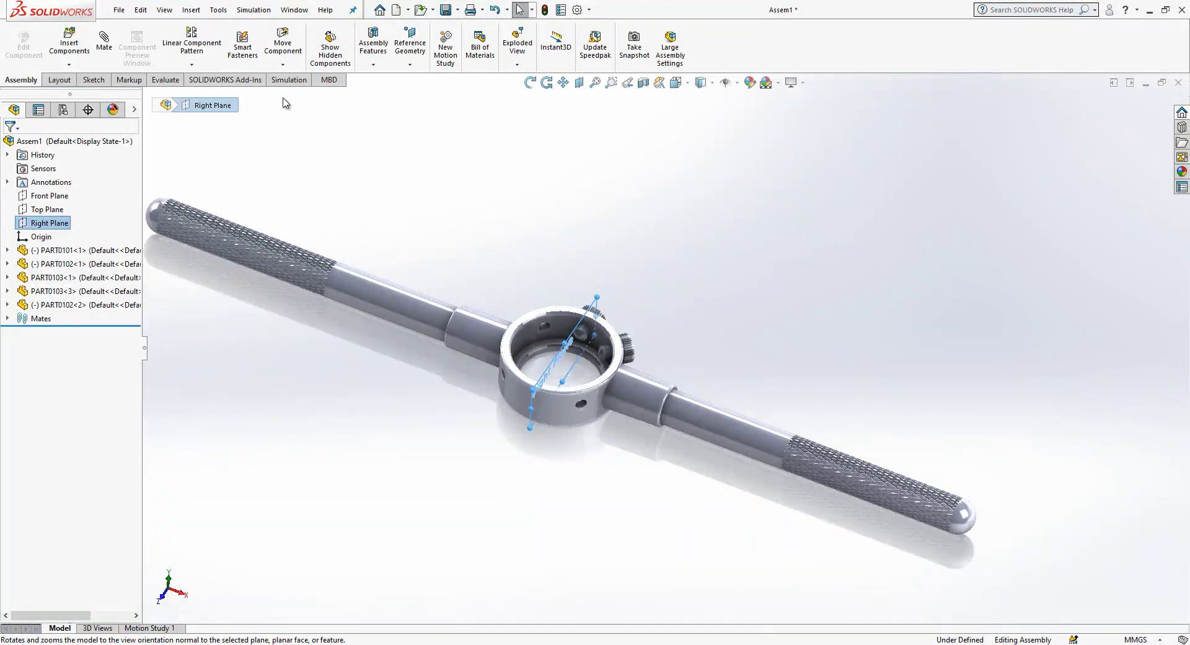
{"action": "left_click", "coordinate": [192, 65]}
{"action": "left_click", "coordinate": [212, 167]}
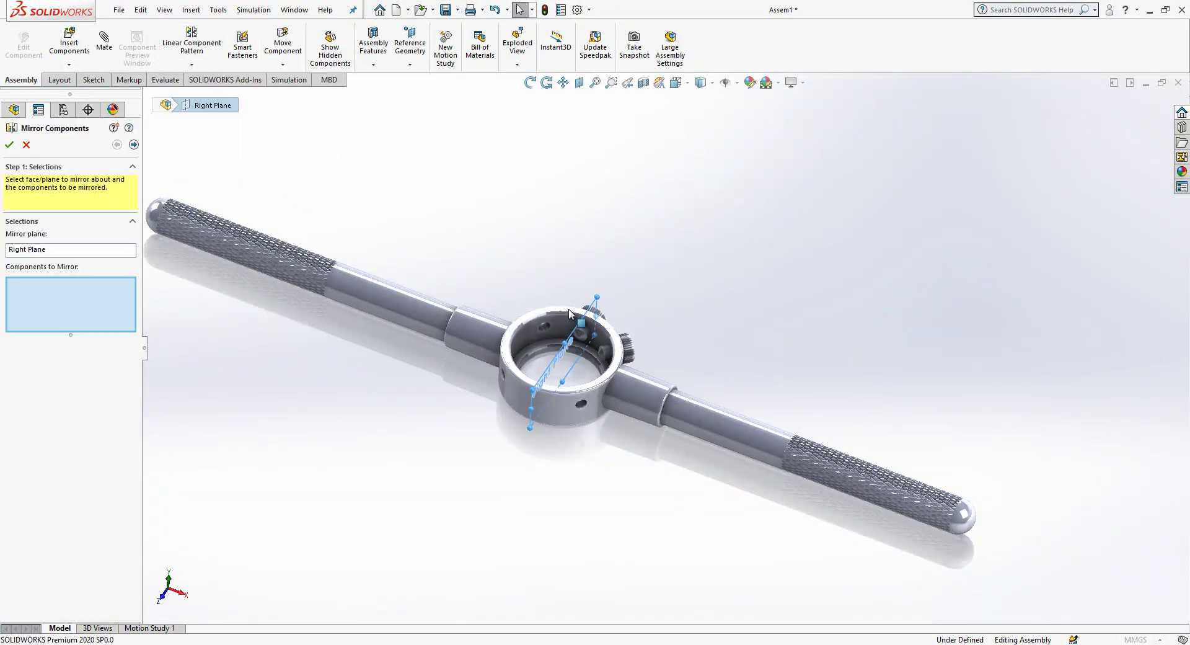
{"action": "scroll", "coordinate": [618, 355], "scroll_direction": "down", "scroll_amount": 4}
{"action": "left_click", "coordinate": [606, 357]}
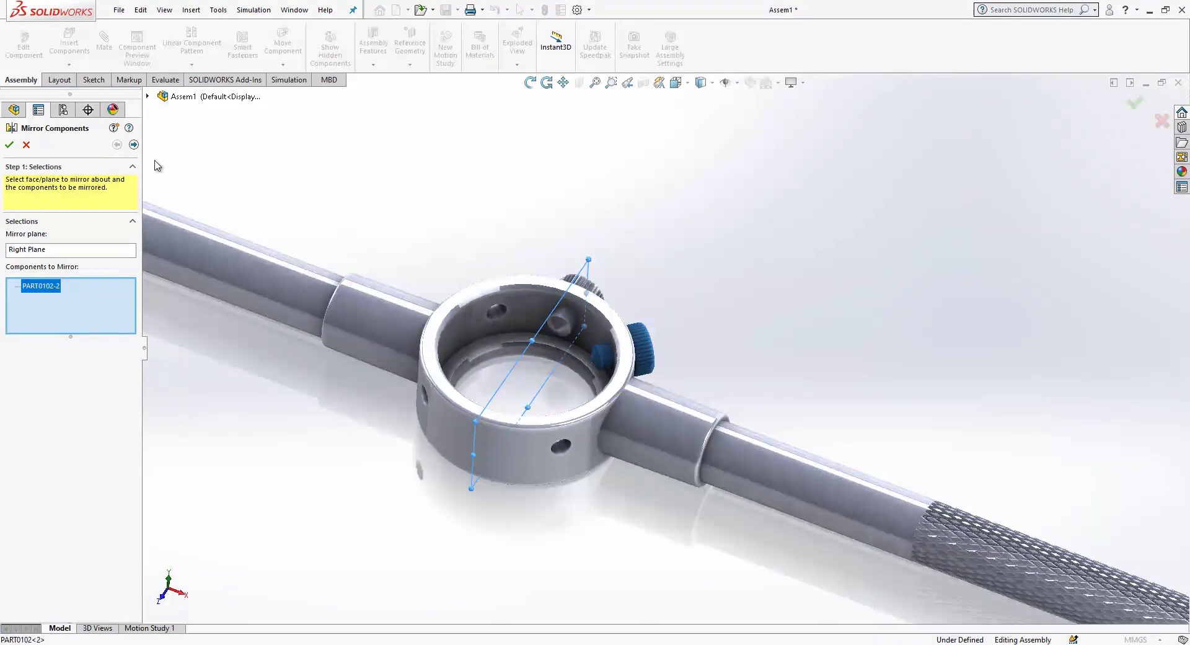
{"action": "left_click", "coordinate": [133, 144]}
{"action": "key", "text": "Return"}
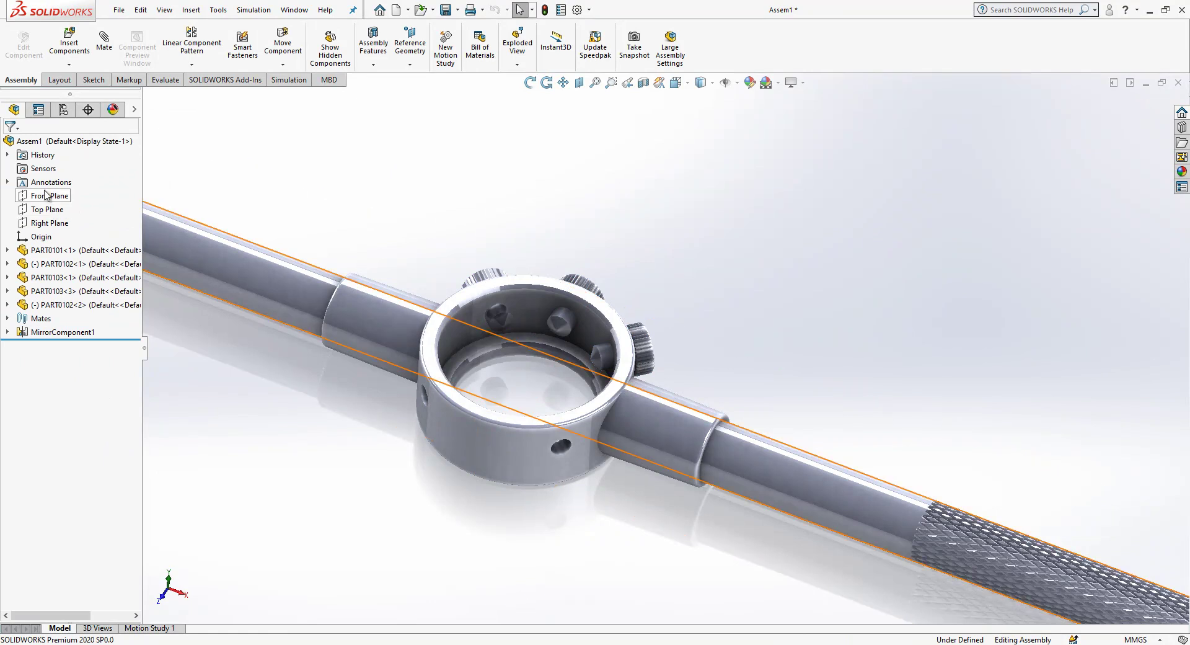
Mirror both thumb screws across the Front Plane to get four screws
{"action": "left_click", "coordinate": [50, 196]}
{"action": "middle_click_drag", "start_coordinate": [570, 323], "coordinate": [477, 243]}
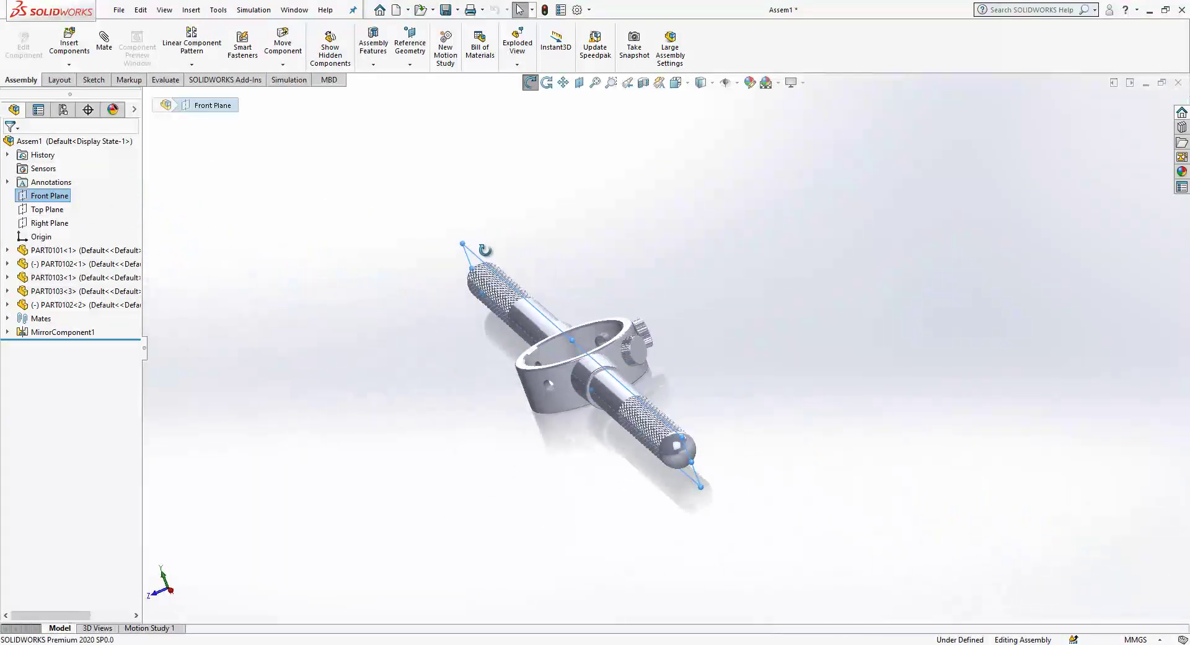
{"action": "key", "text": "ctrl+7"}
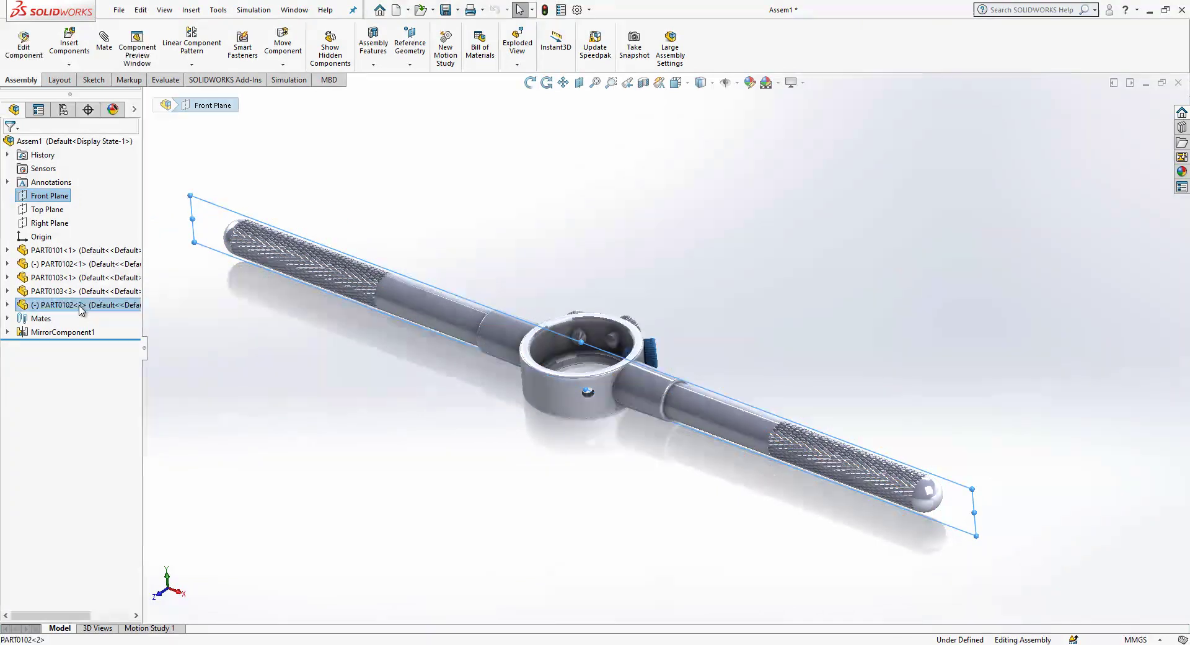
{"action": "left_click", "coordinate": [71, 279], "text": "ctrl"}
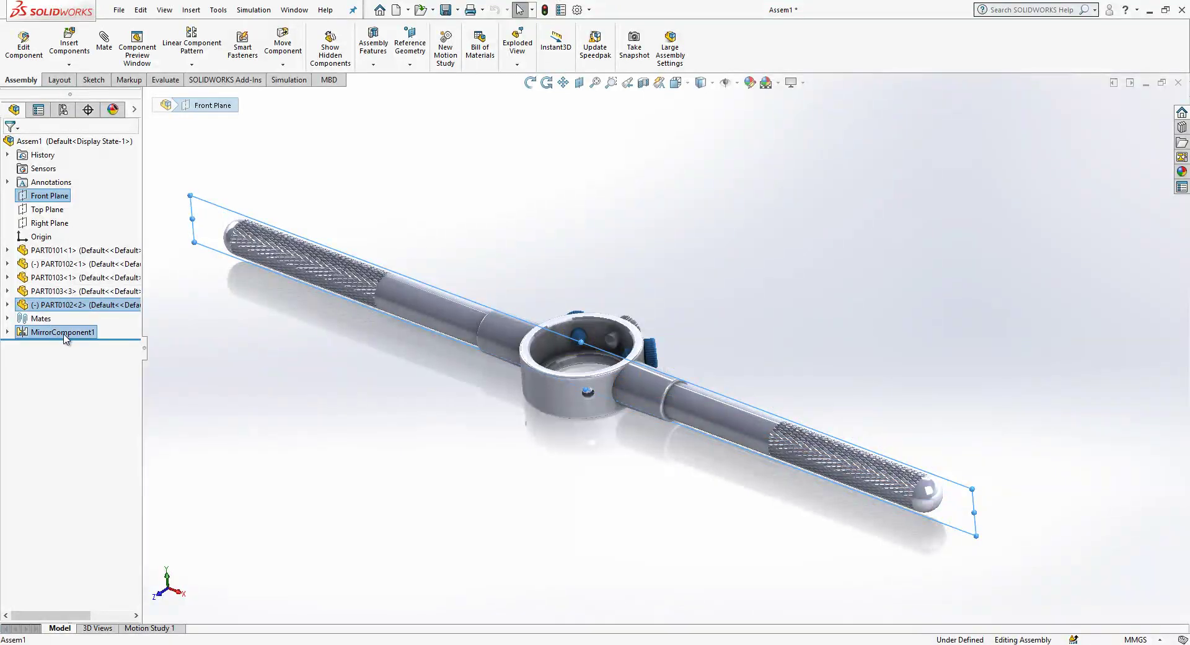
{"action": "left_click", "coordinate": [191, 65]}
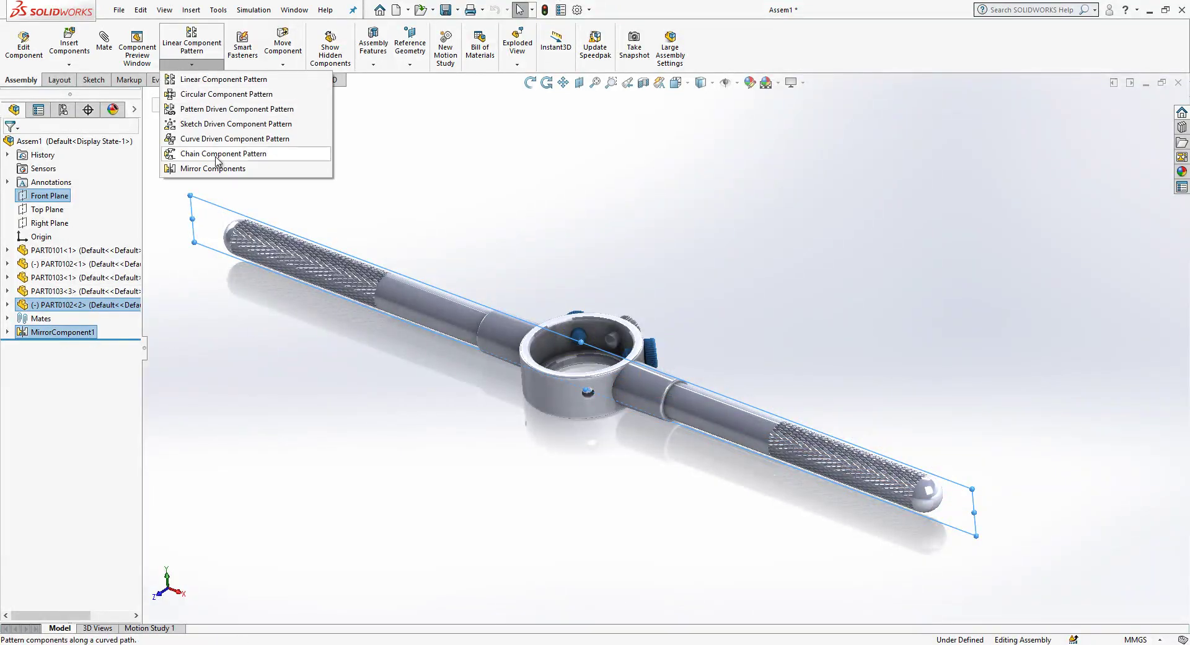
{"action": "left_click", "coordinate": [192, 164]}
{"action": "scroll", "coordinate": [569, 321], "scroll_direction": "down", "scroll_amount": 3}
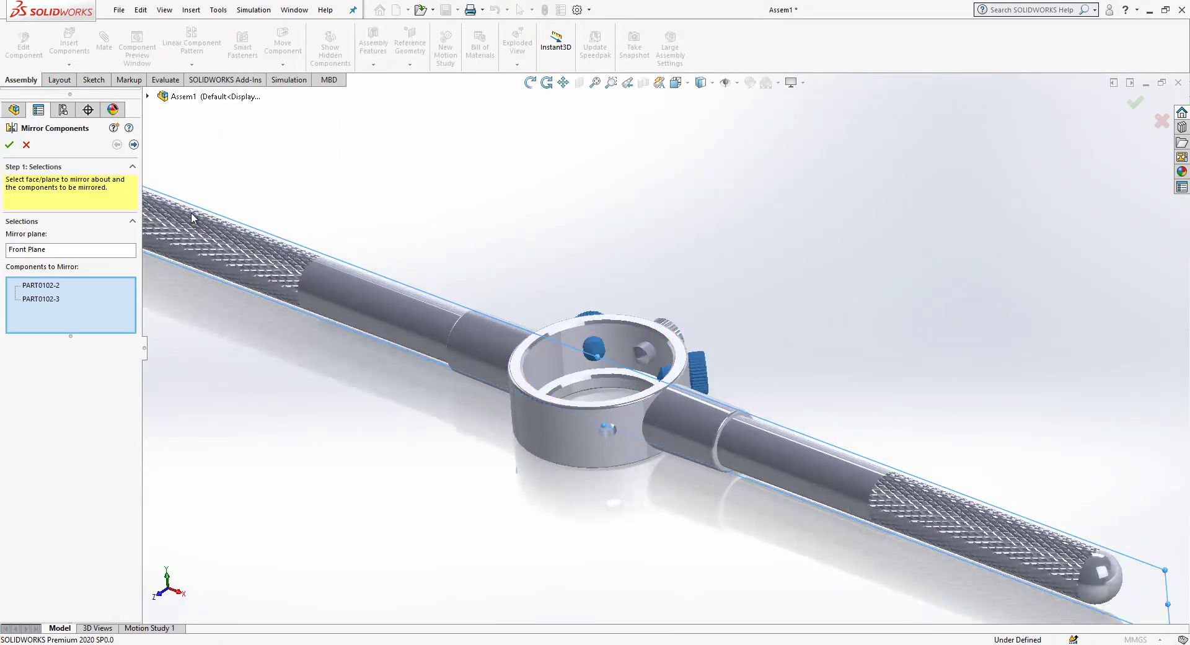
{"action": "left_click", "coordinate": [134, 144]}
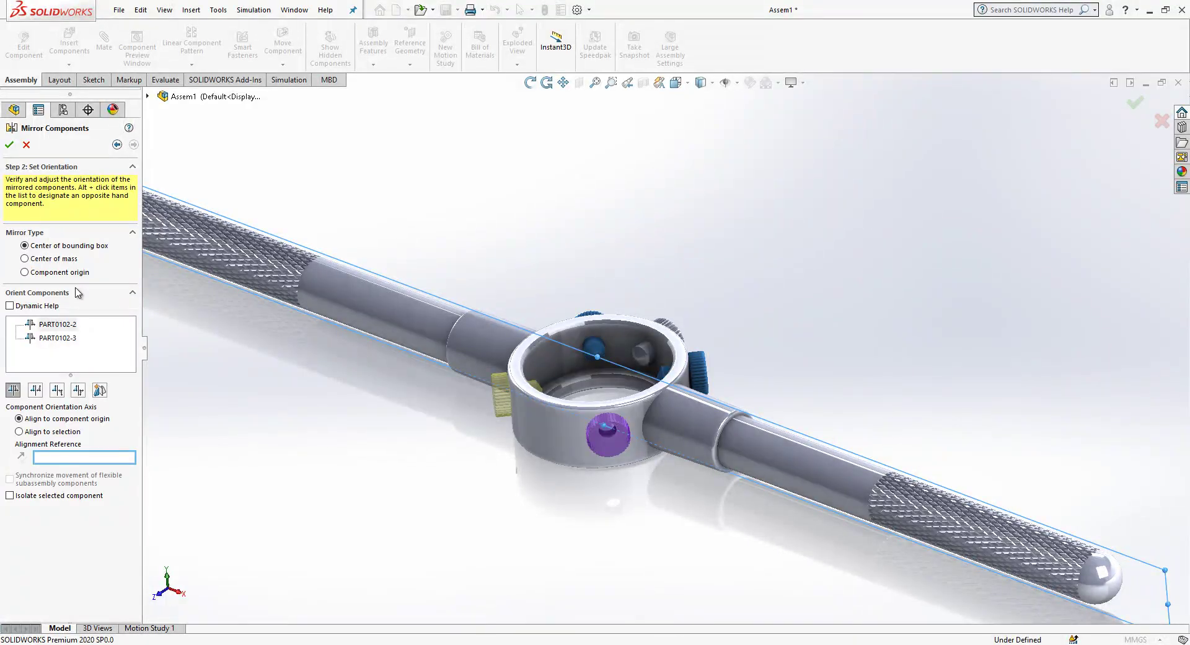
{"action": "left_click", "coordinate": [9, 146]}
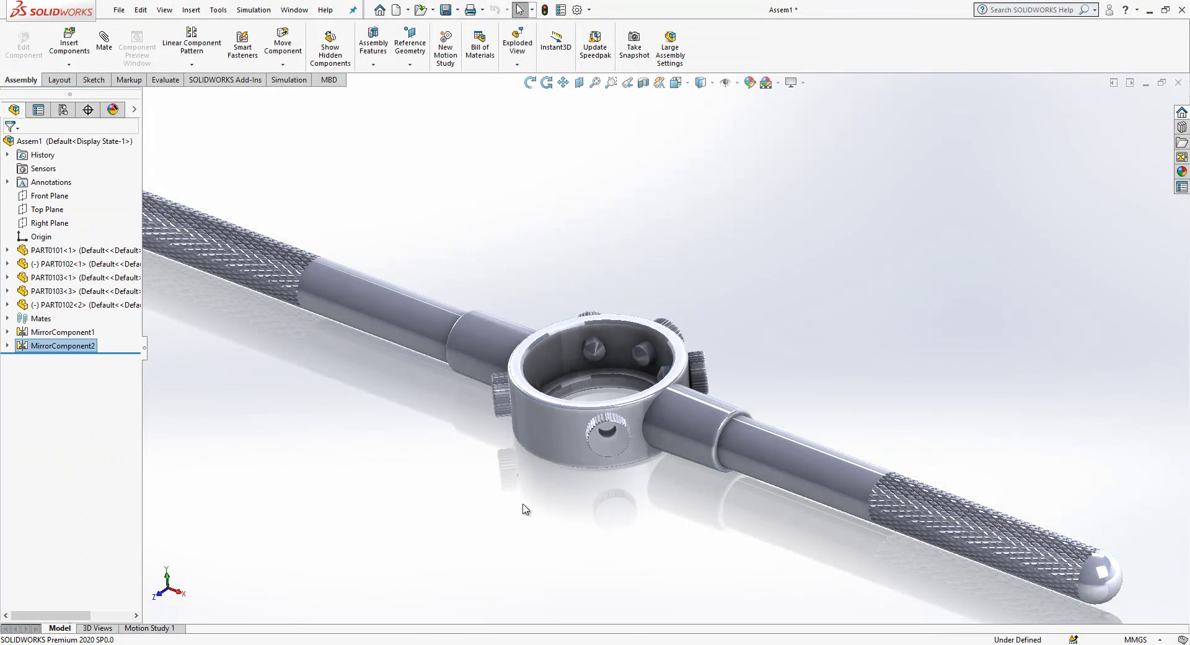
Apply the Backdrop - Grey with Overhead Light scene to the viewport
{"action": "scroll", "coordinate": [622, 459], "scroll_direction": "down", "scroll_amount": 2}
{"action": "middle_click_drag", "start_coordinate": [690, 413], "coordinate": [651, 471]}
{"action": "scroll", "coordinate": [675, 447], "scroll_direction": "up", "scroll_amount": 3}
{"action": "left_click", "coordinate": [713, 83]}
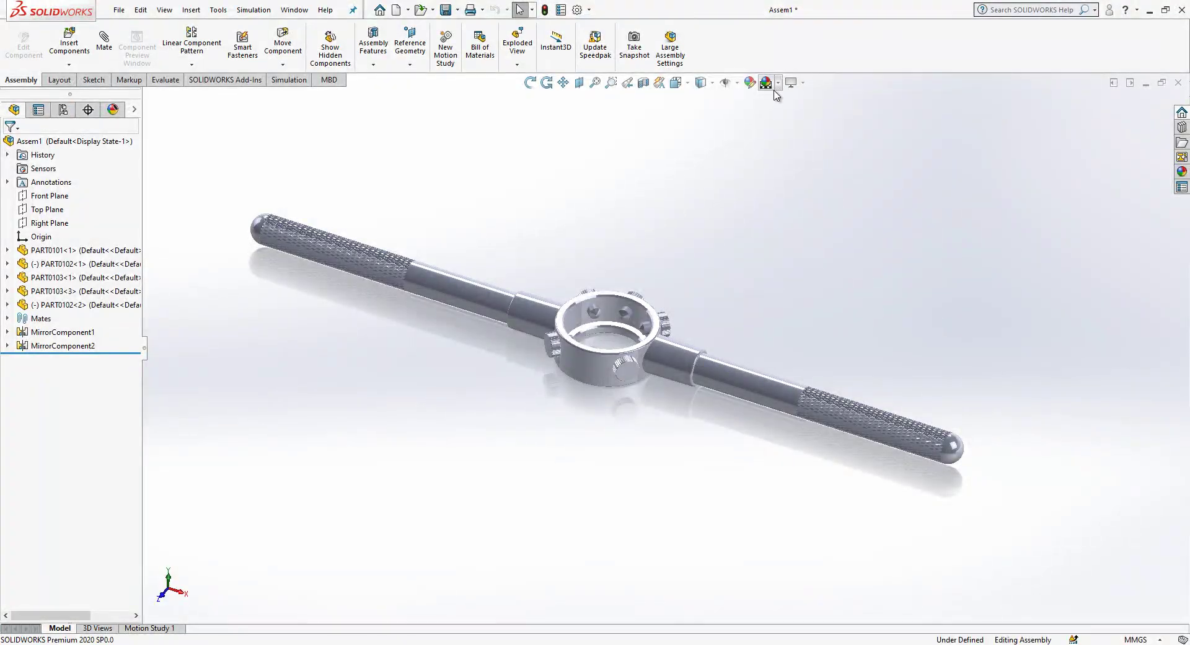
{"action": "left_click", "coordinate": [767, 83]}
{"action": "left_click", "coordinate": [779, 83]}
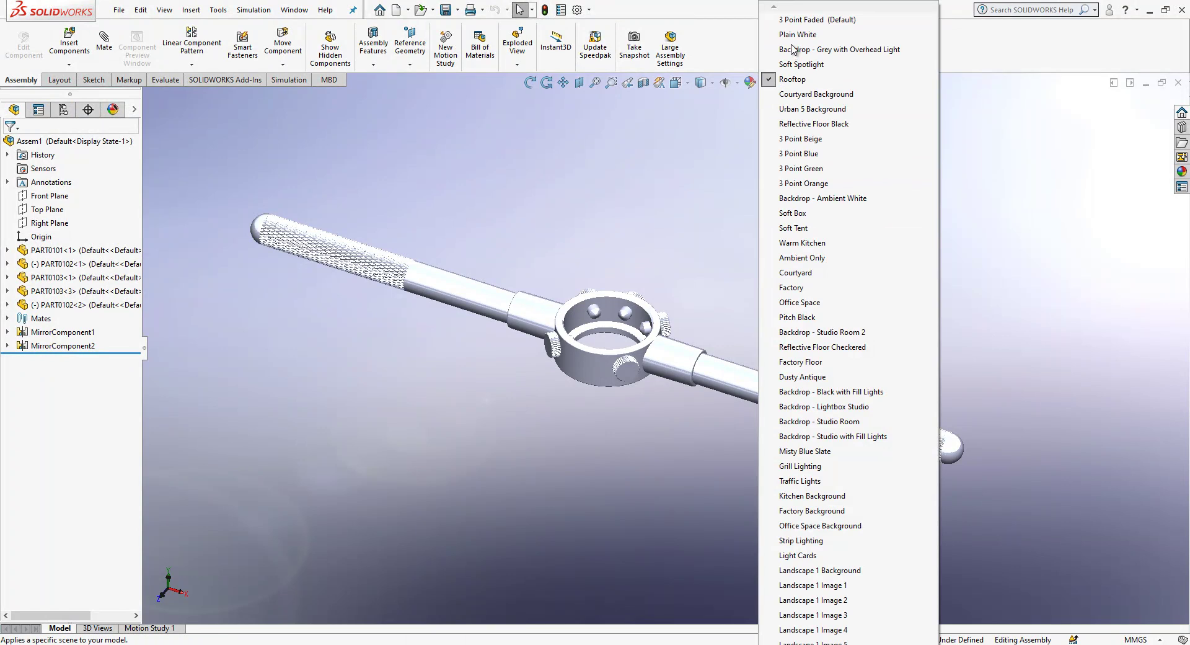
{"action": "left_click", "coordinate": [793, 50]}
{"action": "middle_click_drag", "start_coordinate": [672, 292], "coordinate": [583, 363]}
Colour the PART0102 thumbscrew part dark grey (RGB 64, 64, 64)
{"action": "left_click", "coordinate": [1183, 171]}
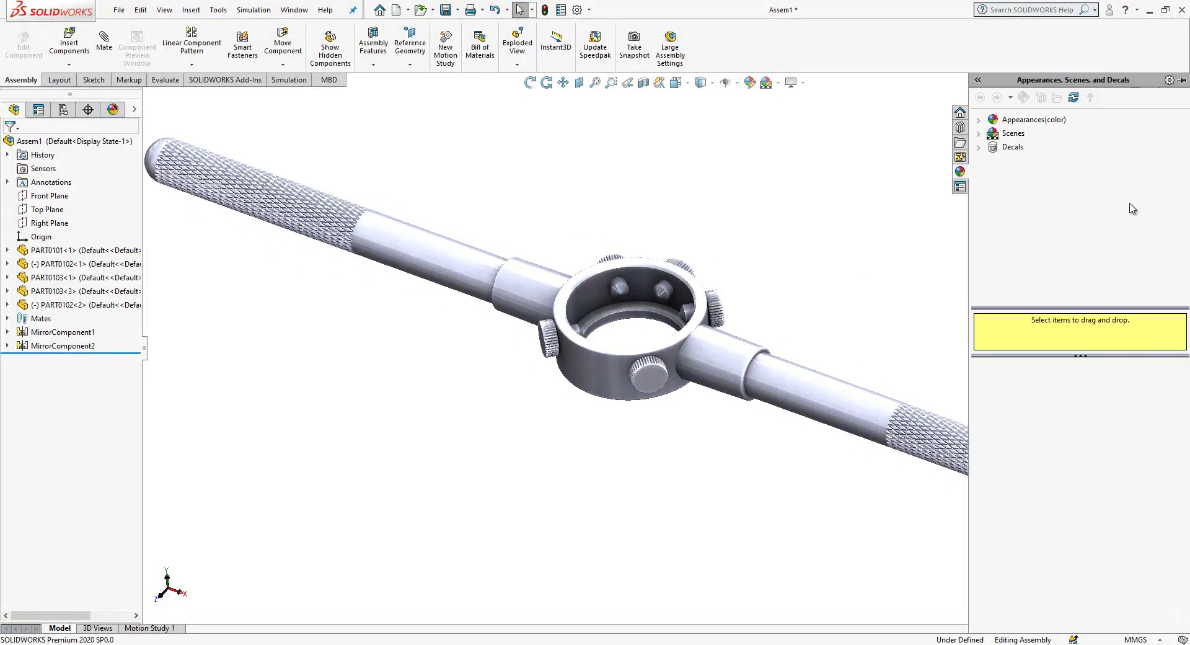
{"action": "left_click", "coordinate": [646, 380]}
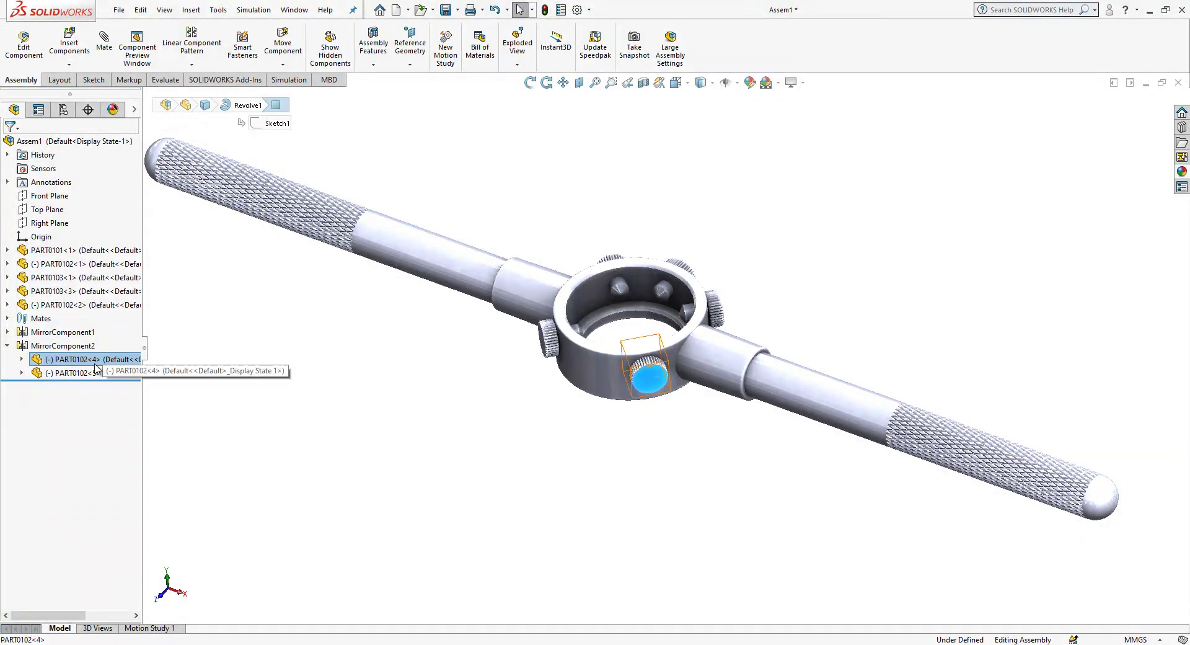
{"action": "right_click", "coordinate": [94, 362]}
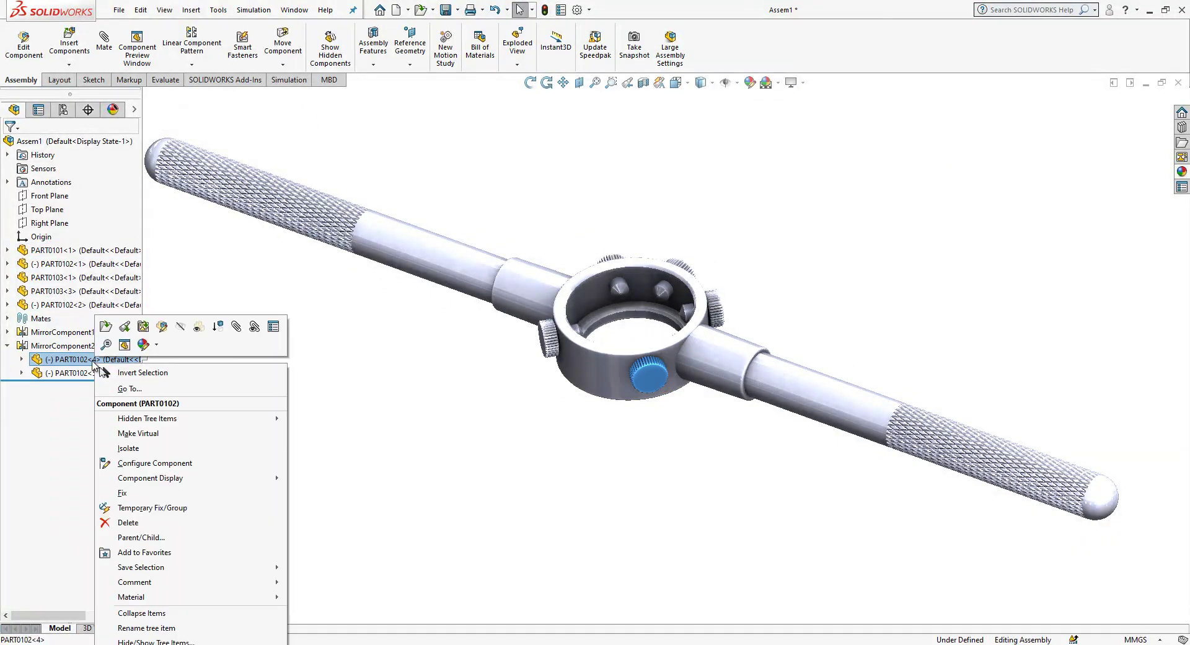
{"action": "left_click", "coordinate": [157, 348]}
{"action": "left_click", "coordinate": [181, 389]}
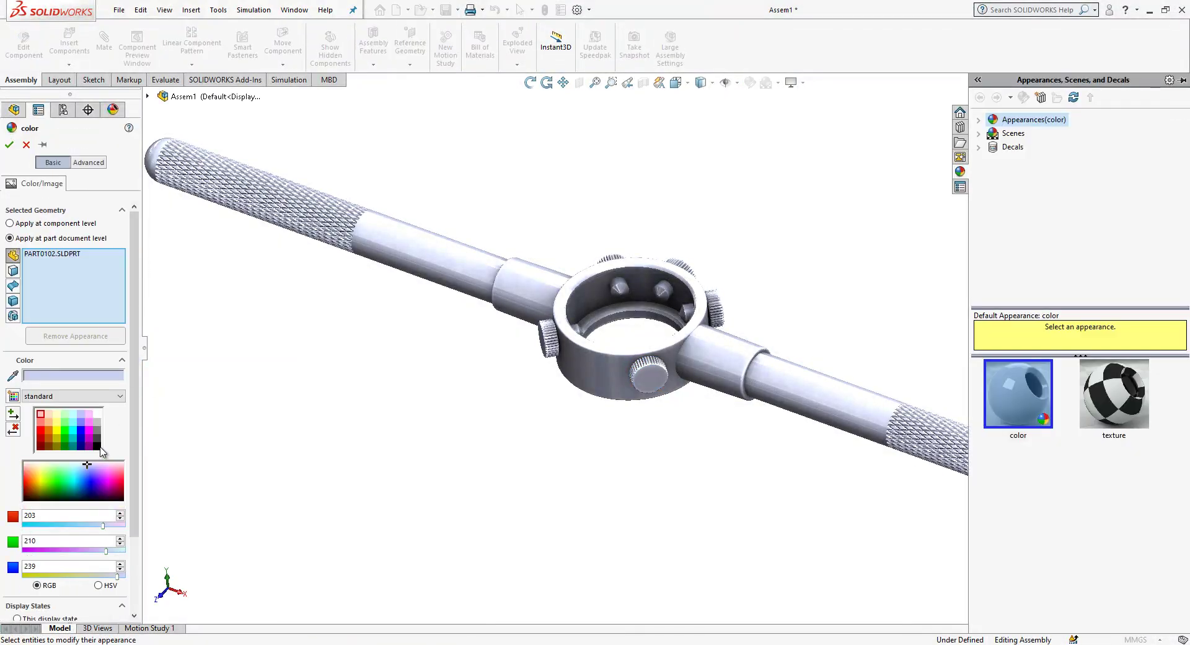
{"action": "left_click", "coordinate": [98, 440]}
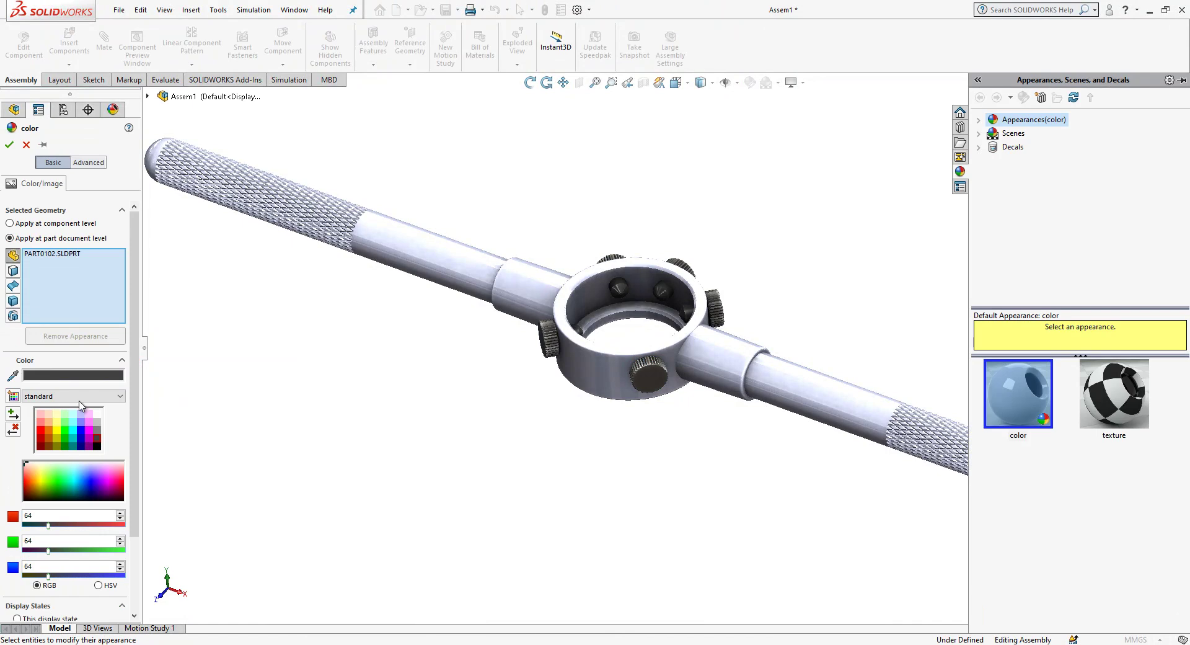
{"action": "left_click", "coordinate": [9, 145]}
{"action": "left_click", "coordinate": [517, 289]}
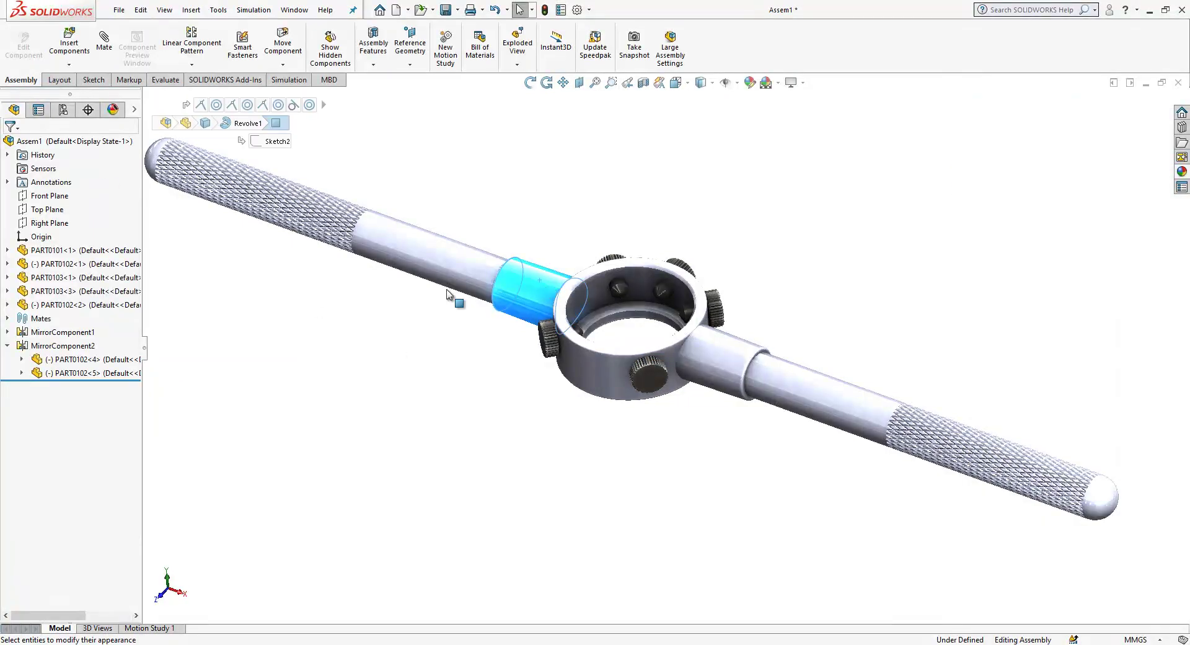
Apply sandblasted iron from Metal > Iron to the whole ring head body
{"action": "left_click", "coordinate": [62, 251]}
{"action": "left_click", "coordinate": [1183, 172]}
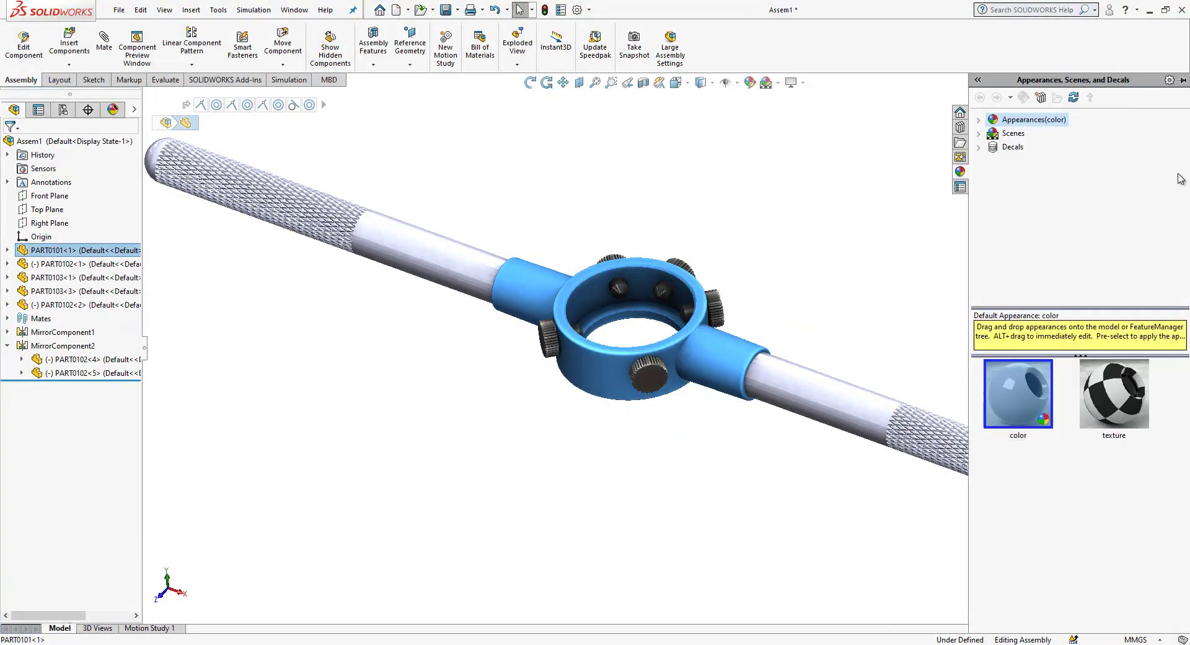
{"action": "left_click", "coordinate": [979, 121]}
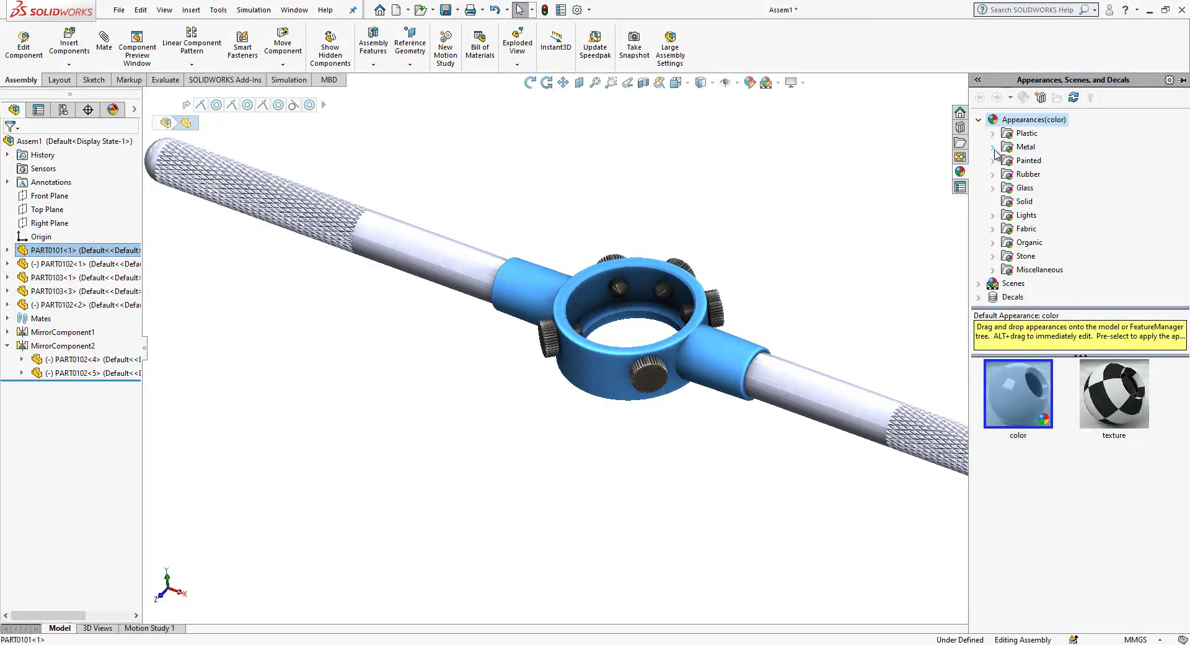
{"action": "left_click", "coordinate": [994, 148]}
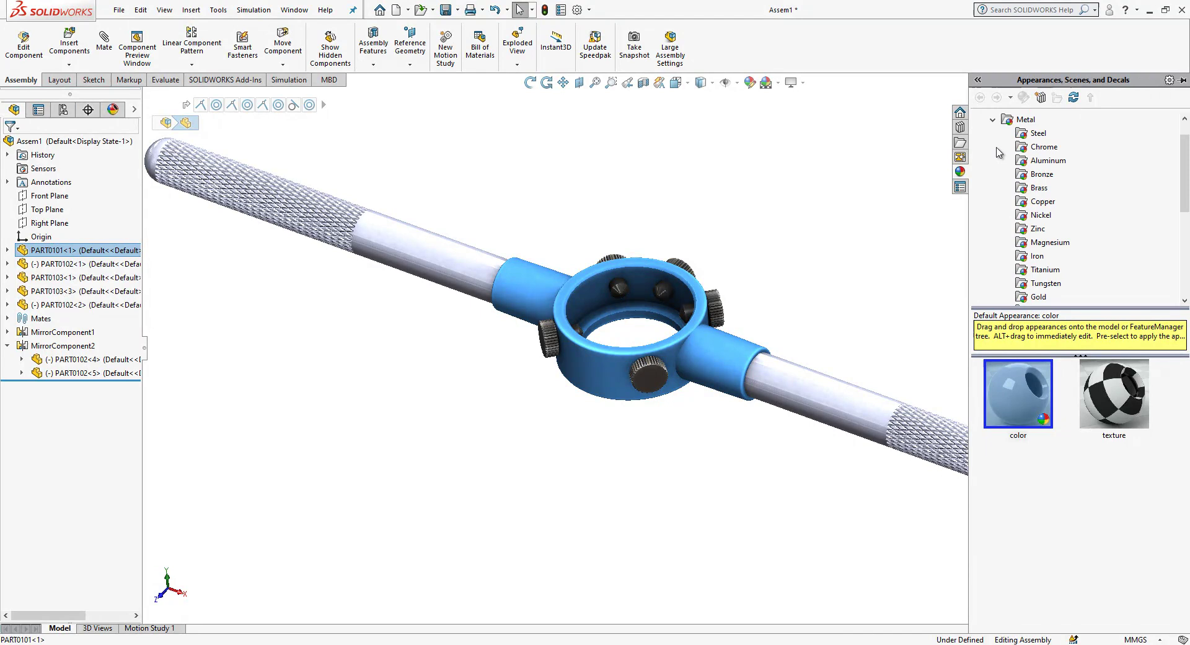
{"action": "left_click", "coordinate": [1037, 257]}
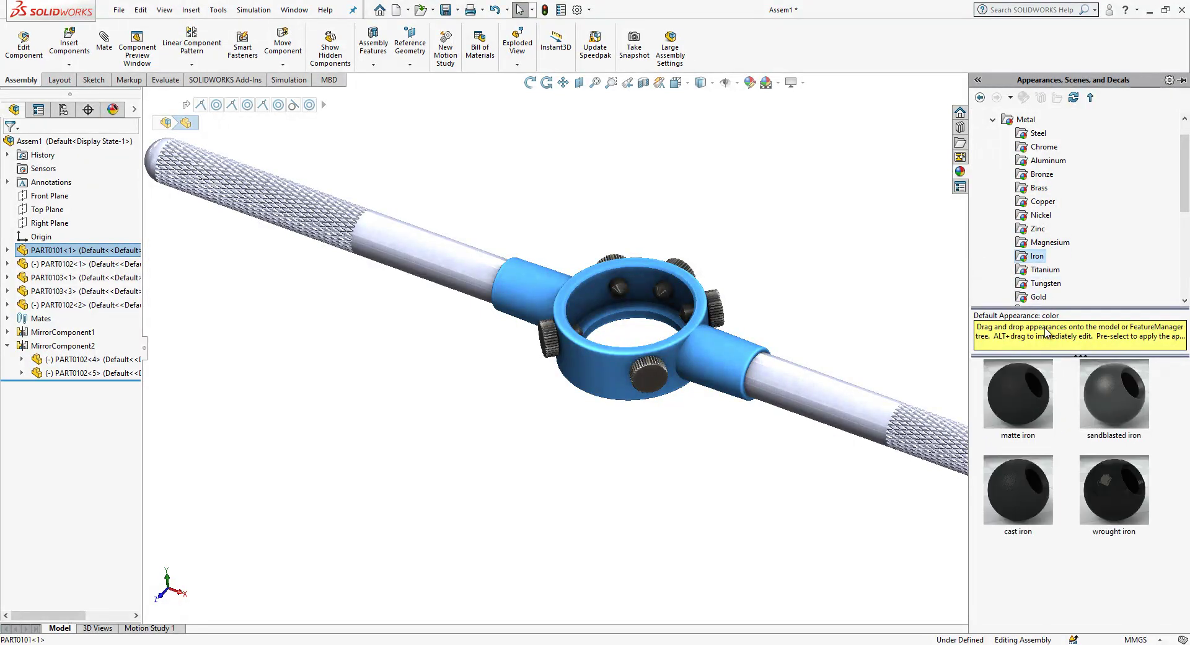
{"action": "left_click_drag", "start_coordinate": [1107, 401], "coordinate": [707, 368]}
{"action": "left_click", "coordinate": [706, 366]}
{"action": "scroll", "coordinate": [709, 371], "scroll_direction": "down", "scroll_amount": 5}
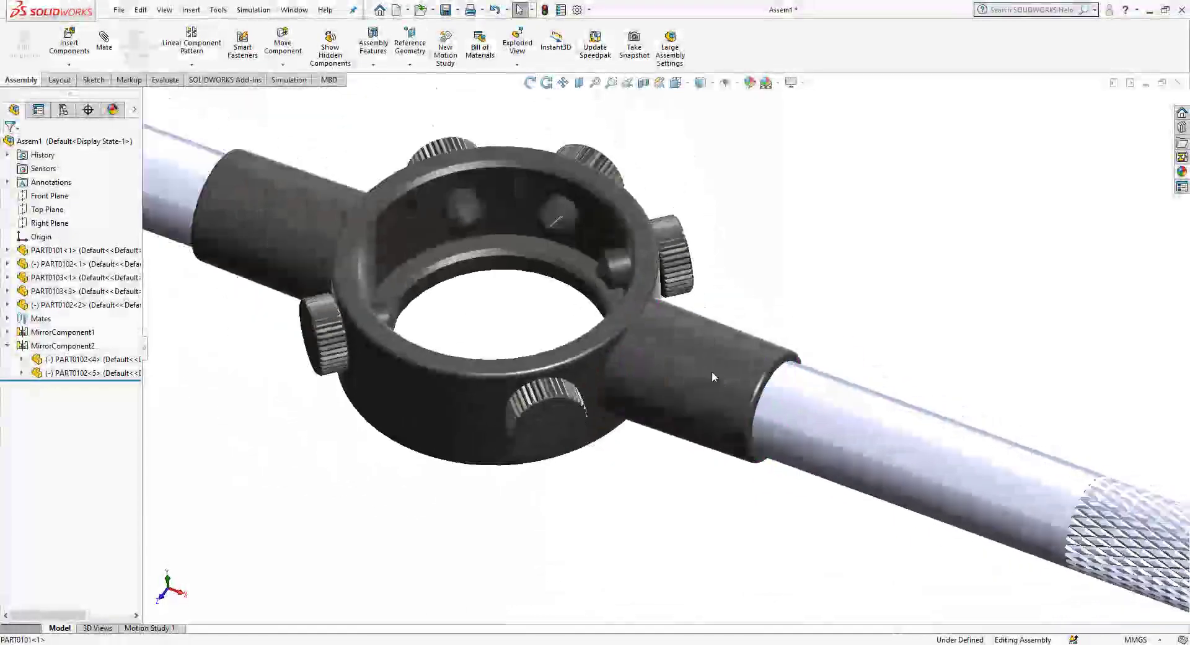
{"action": "scroll", "coordinate": [712, 372], "scroll_direction": "up", "scroll_amount": 4}
Apply a polished steel finish to the handle and view the ring from above
{"action": "left_click", "coordinate": [1182, 173]}
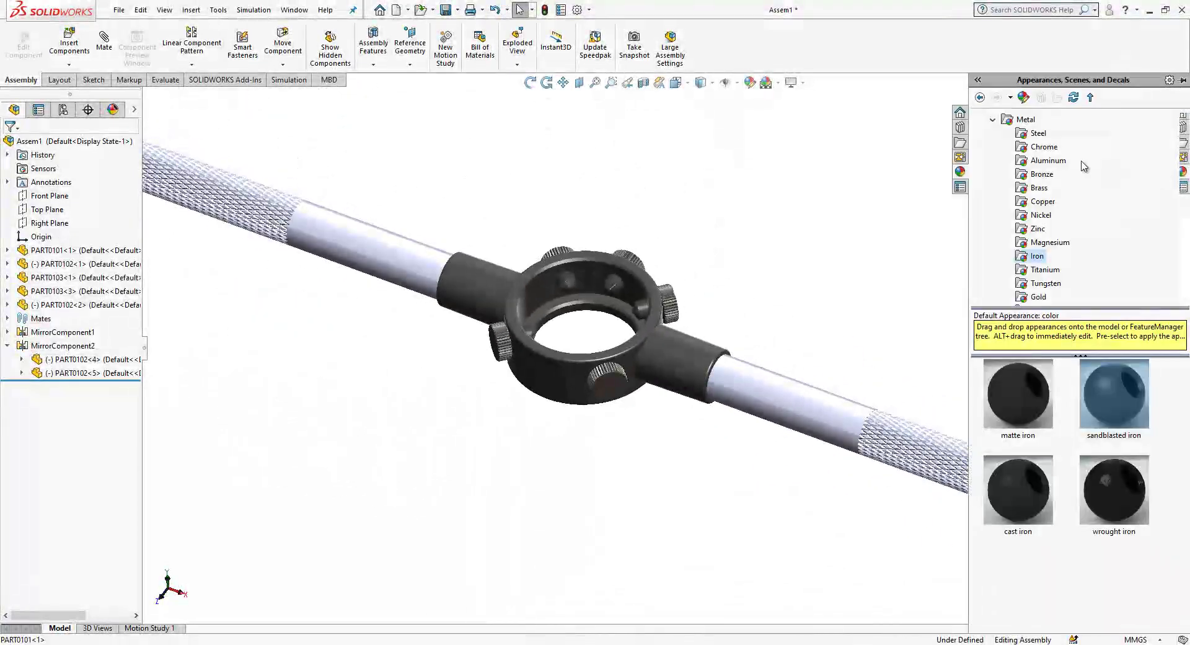
{"action": "left_click", "coordinate": [1036, 134]}
{"action": "left_click_drag", "start_coordinate": [1046, 406], "coordinate": [805, 398]}
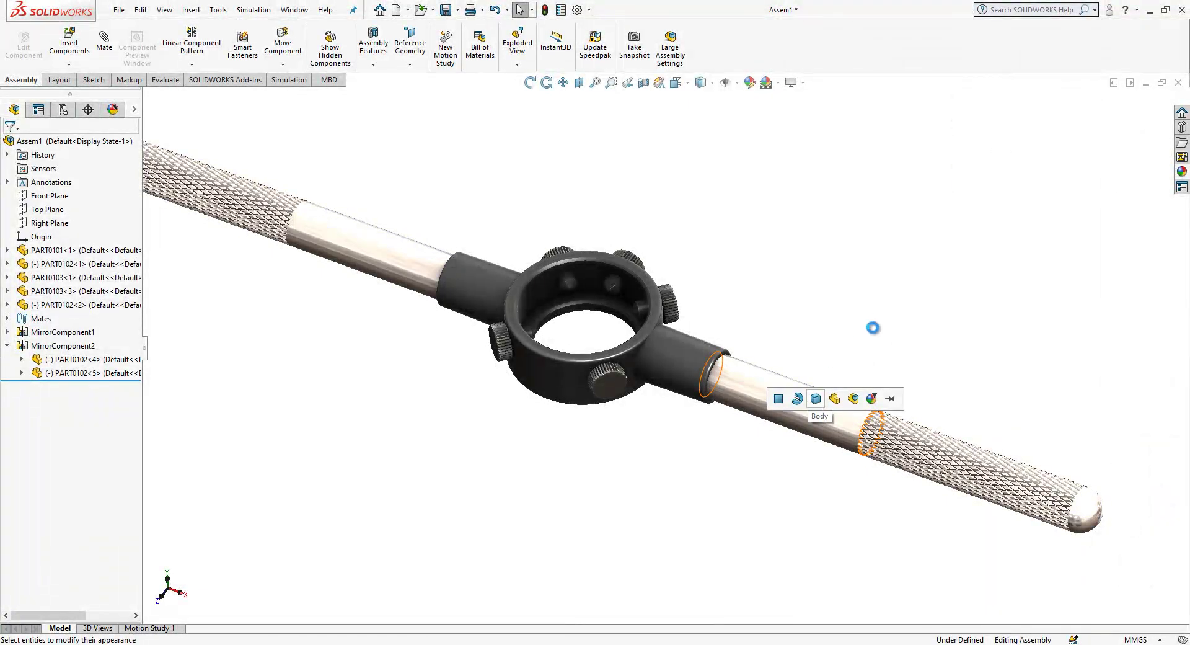
{"action": "scroll", "coordinate": [817, 336], "scroll_direction": "up", "scroll_amount": 3}
{"action": "scroll", "coordinate": [651, 338], "scroll_direction": "down", "scroll_amount": 4}
{"action": "mouse_move", "coordinate": [606, 351]}
{"action": "middle_mouse_down"}
{"action": "mouse_move", "coordinate": [616, 474]}
{"action": "mouse_move", "coordinate": [604, 346]}
{"action": "middle_mouse_up"}
{"action": "scroll", "coordinate": [603, 346], "scroll_direction": "up", "scroll_amount": 3}
{"action": "scroll", "coordinate": [614, 354], "scroll_direction": "down", "scroll_amount": 3}
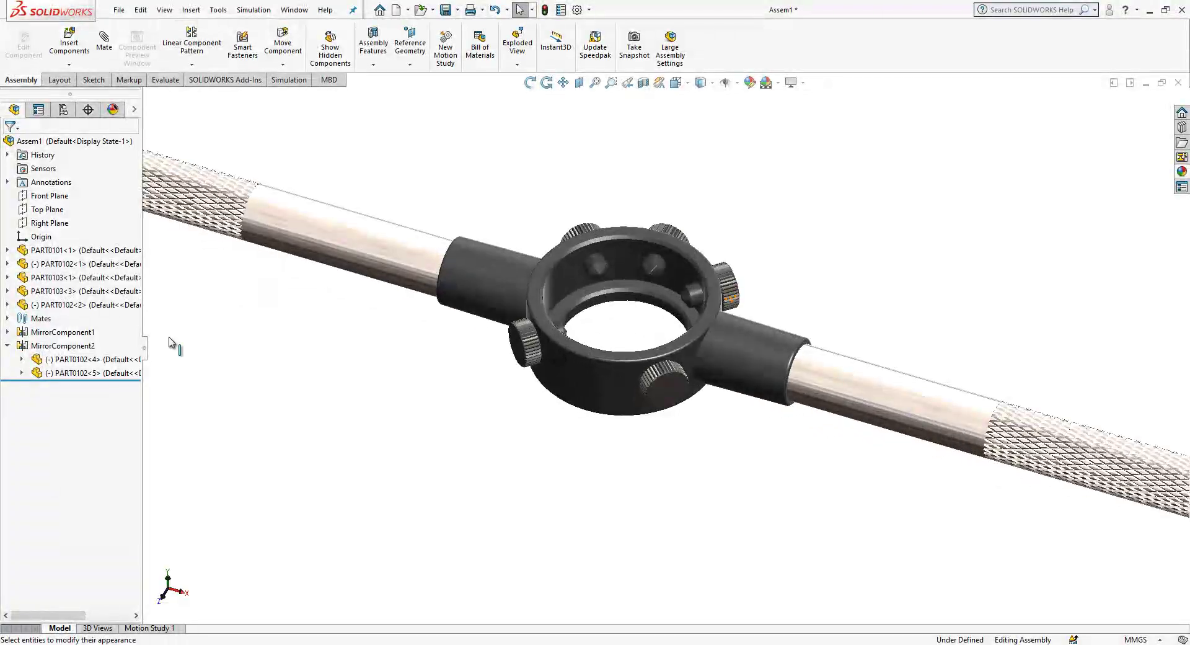
{"action": "middle_click_drag", "start_coordinate": [744, 428], "coordinate": [666, 365]}
Open a thumbscrew from the ring as its own part and view its end face square on
{"action": "left_click", "coordinate": [639, 367]}
{"action": "left_click", "coordinate": [685, 288]}
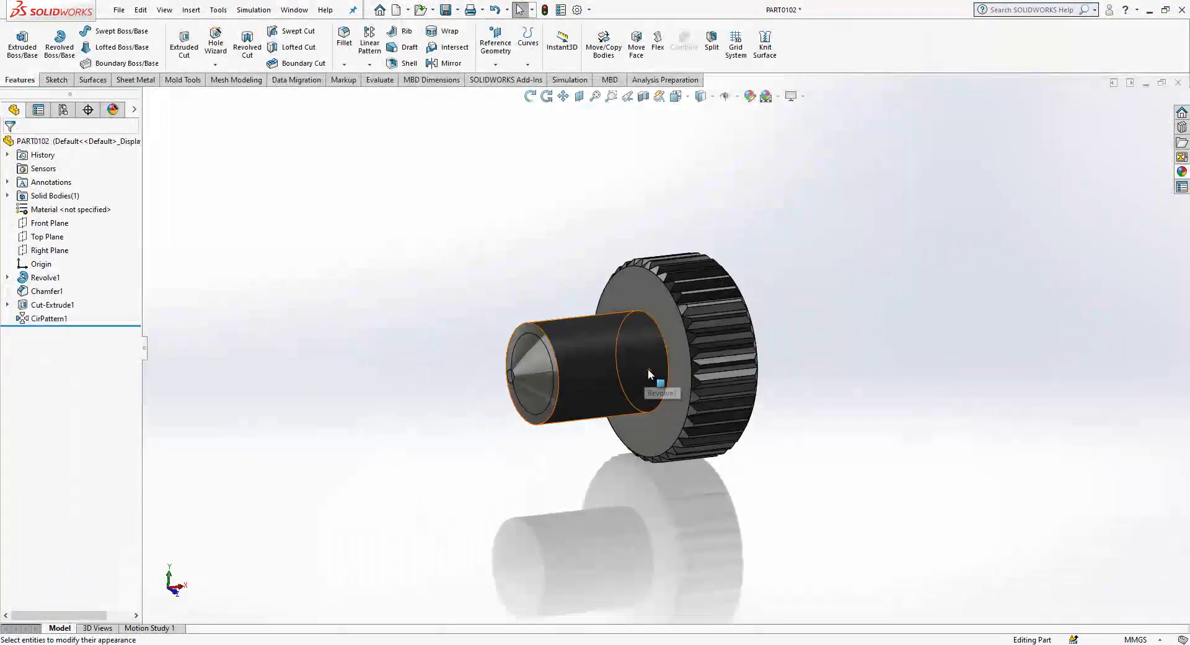
{"action": "middle_click_drag", "start_coordinate": [648, 369], "coordinate": [497, 354]}
{"action": "left_click", "coordinate": [649, 307]}
{"action": "left_click", "coordinate": [759, 272]}
{"action": "left_click", "coordinate": [696, 208]}
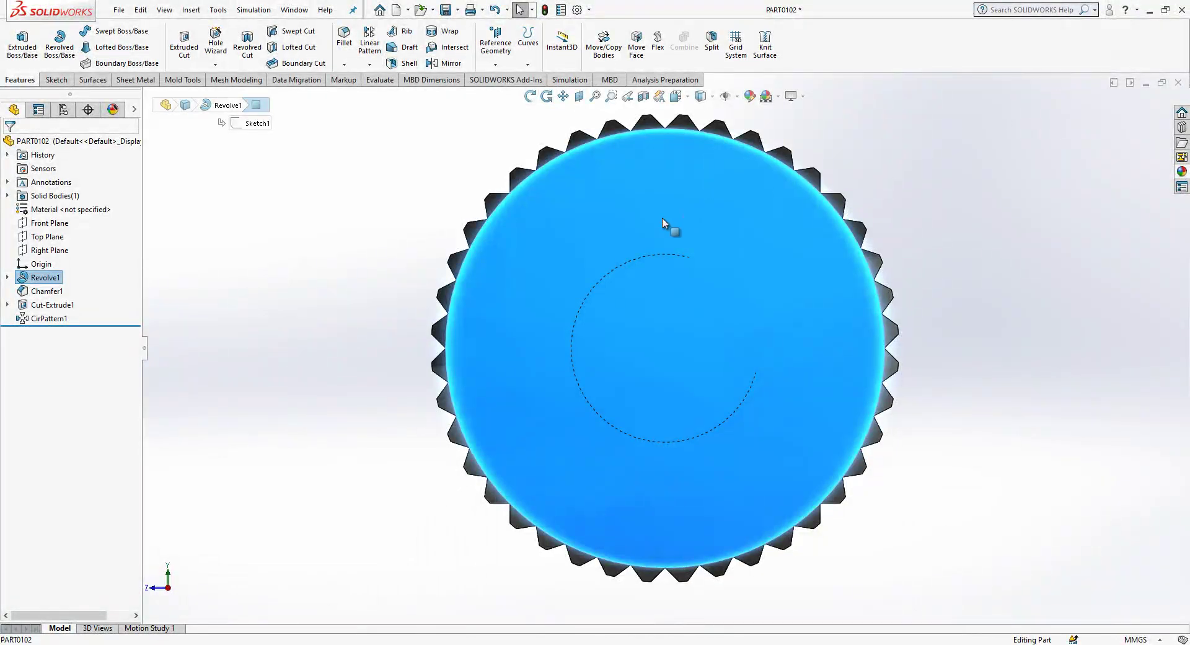
Sketch a centre rectangle on the end face at the origin, dimensioned 0.75 wide
{"action": "left_click", "coordinate": [720, 207]}
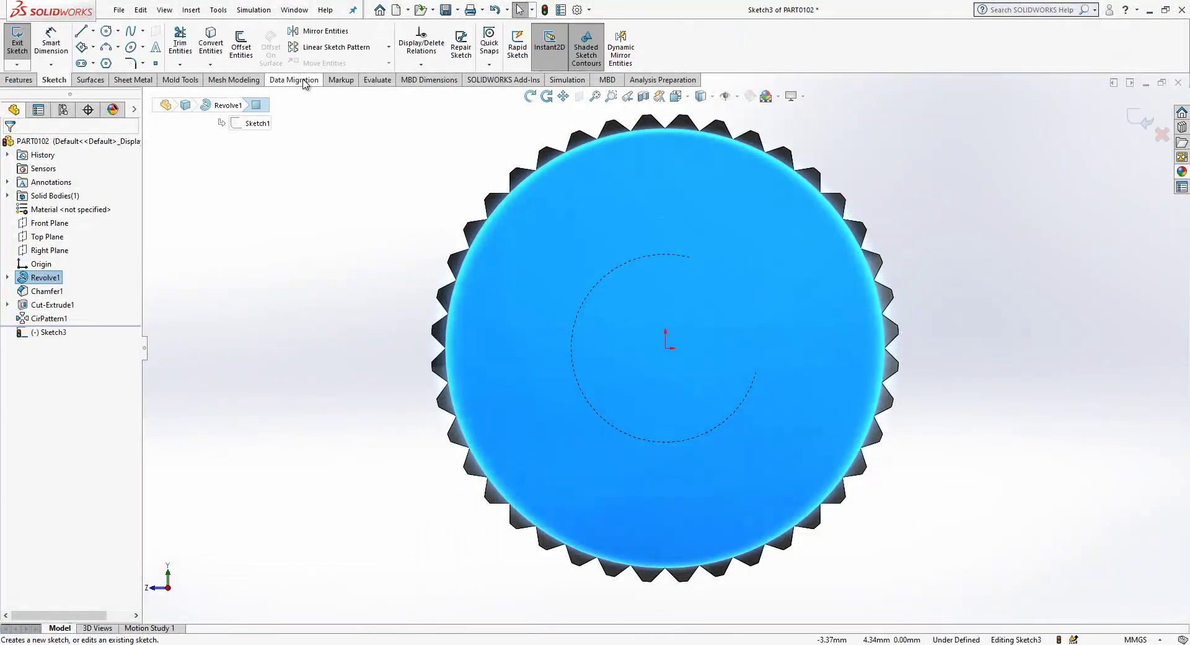
{"action": "left_click", "coordinate": [666, 347]}
{"action": "scroll", "coordinate": [667, 344], "scroll_direction": "up", "scroll_amount": 2}
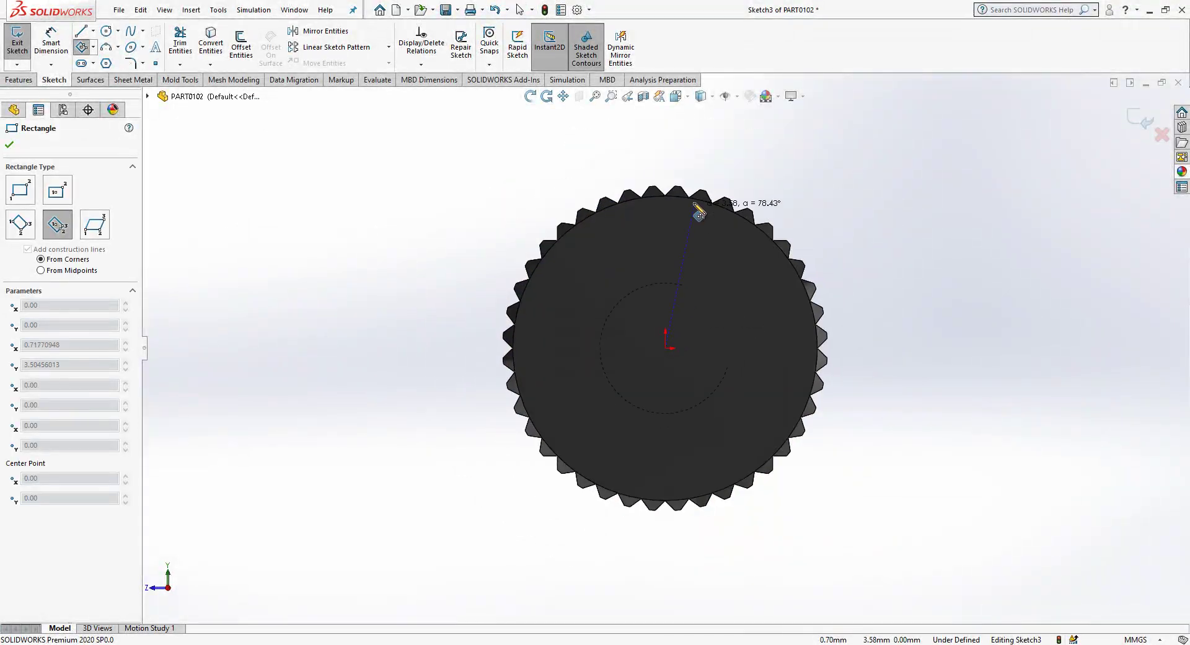
{"action": "left_click", "coordinate": [57, 190]}
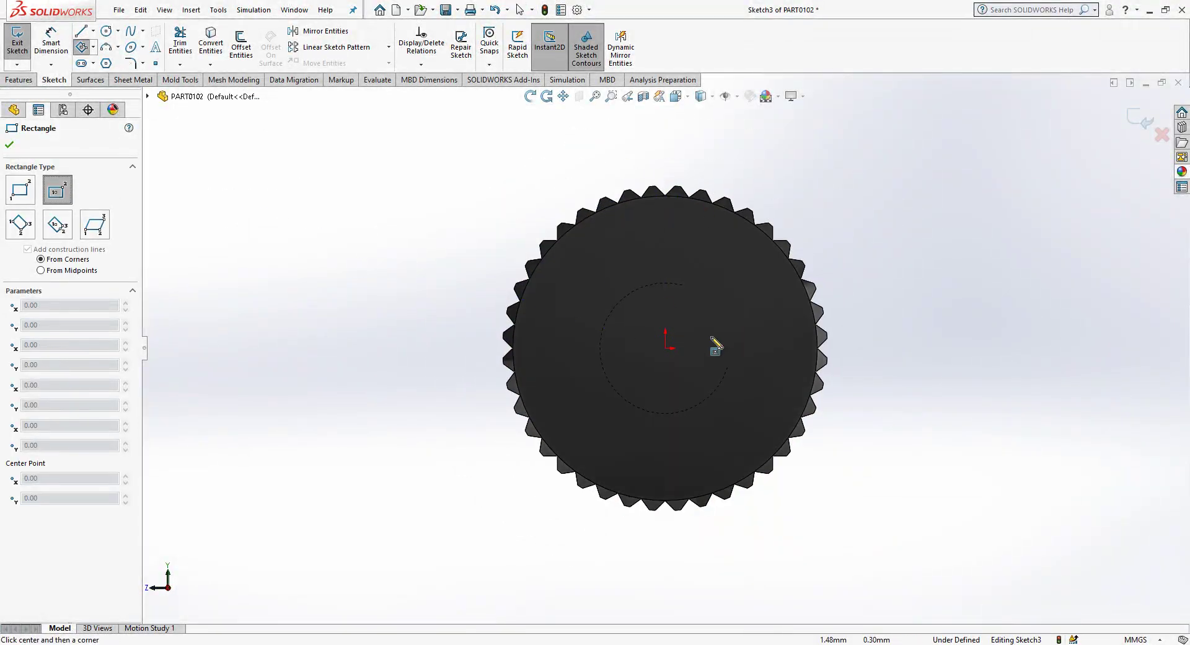
{"action": "left_click", "coordinate": [666, 347]}
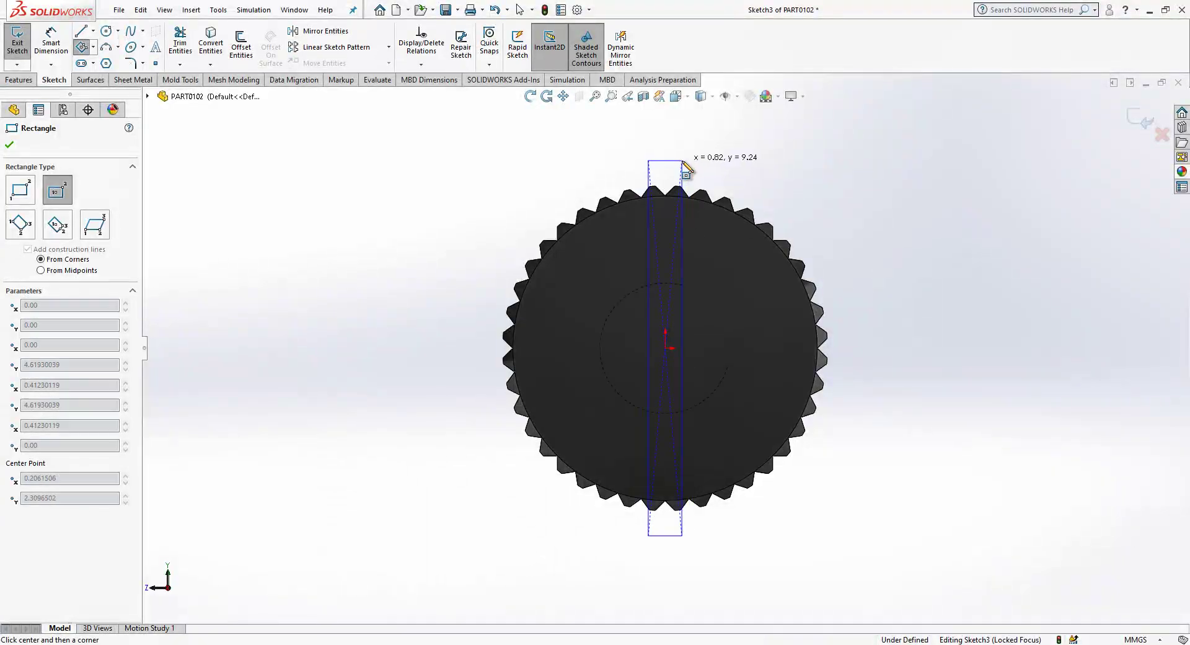
{"action": "left_click", "coordinate": [682, 161]}
{"action": "right_click_drag", "start_coordinate": [684, 158], "coordinate": [705, 95]}
{"action": "left_click", "coordinate": [664, 161]}
{"action": "left_click", "coordinate": [672, 131]}
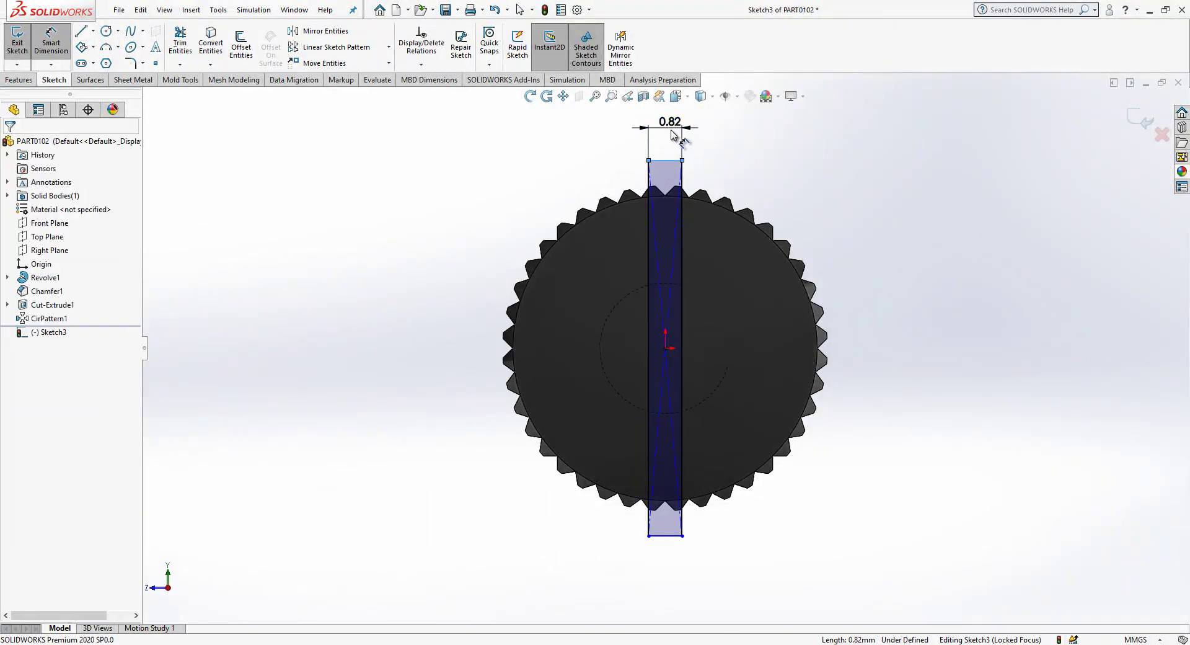
{"action": "type", "text": "0.75"}
{"action": "key", "text": "Return"}
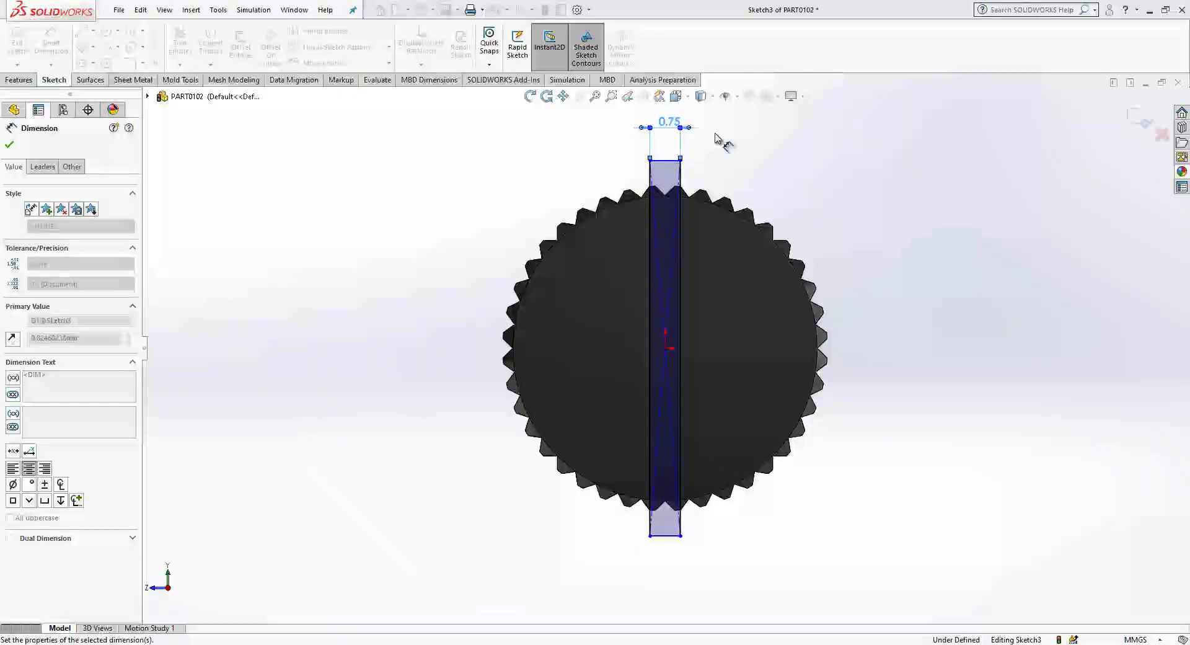
{"action": "left_click", "coordinate": [1135, 121]}
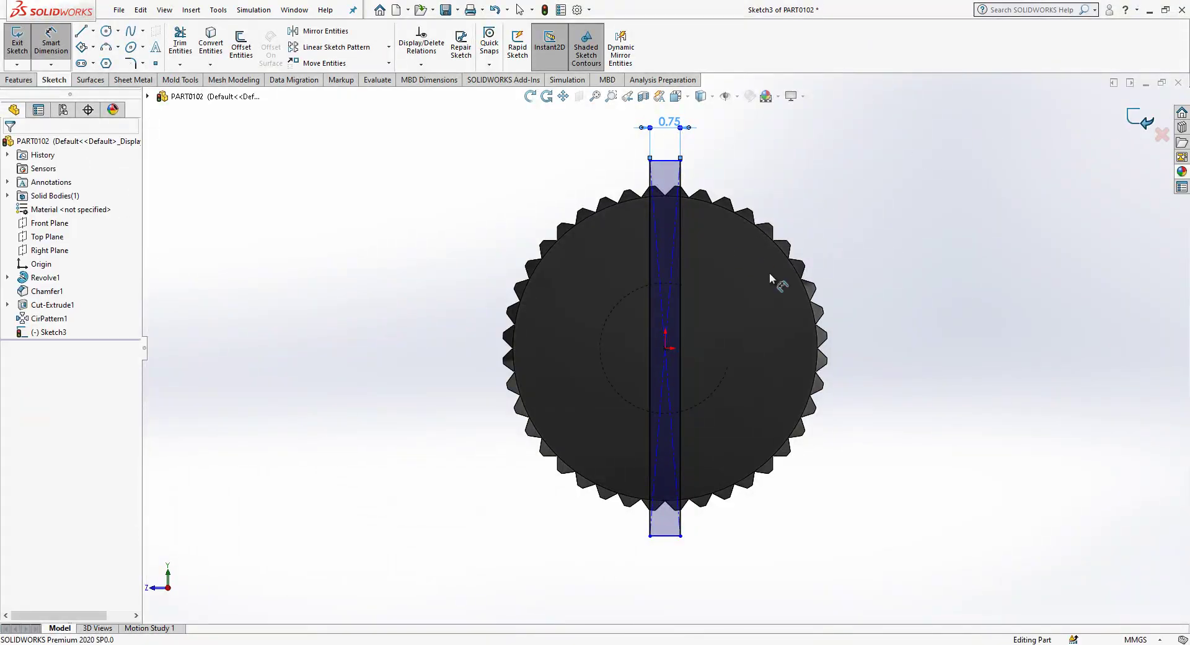
Extrude-cut the slot 1 mm deep, then close the part to return to the assembly
{"action": "left_click", "coordinate": [193, 44]}
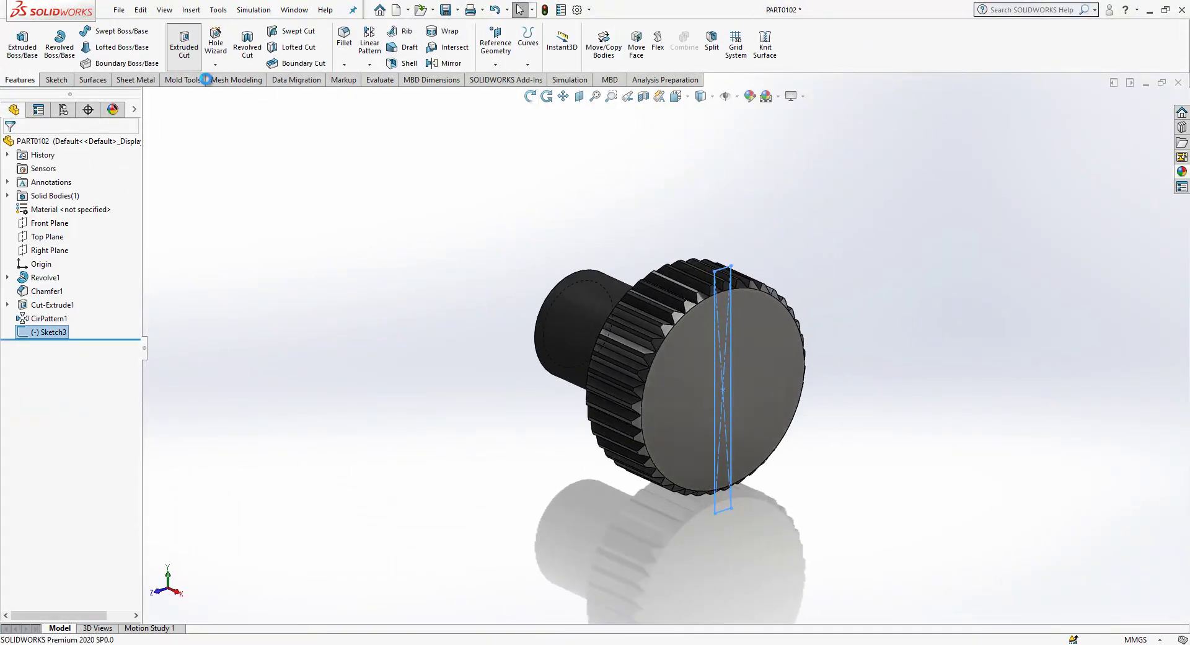
{"action": "type", "text": "1"}
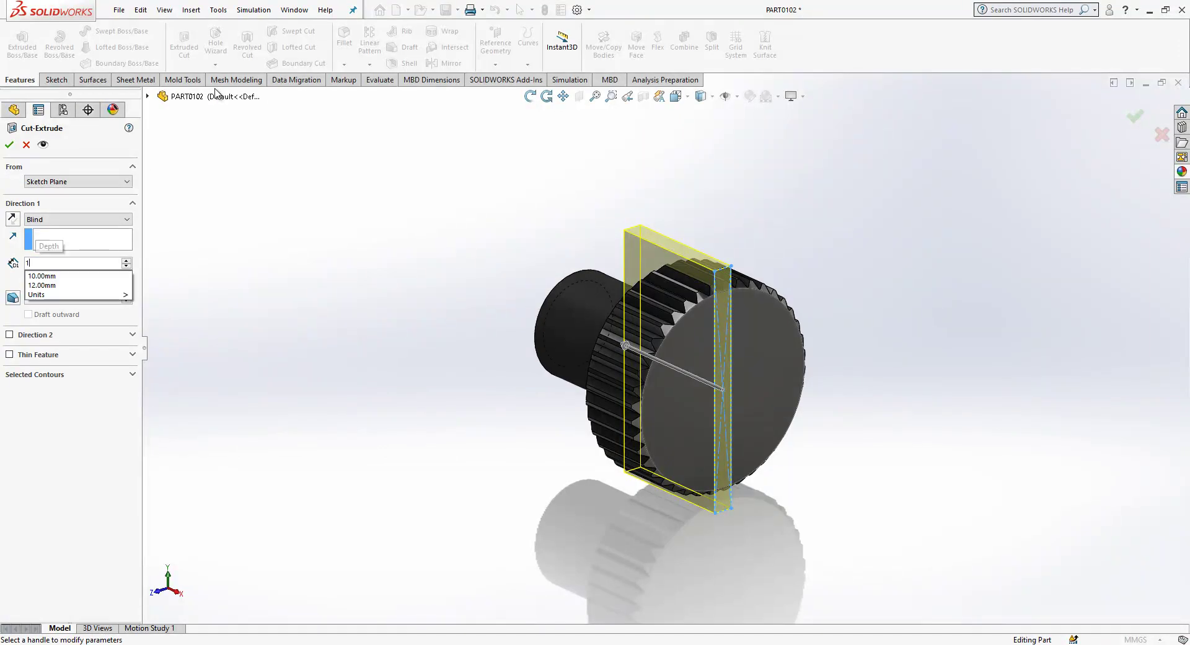
{"action": "key", "text": "Return"}
{"action": "key", "text": "Return"}
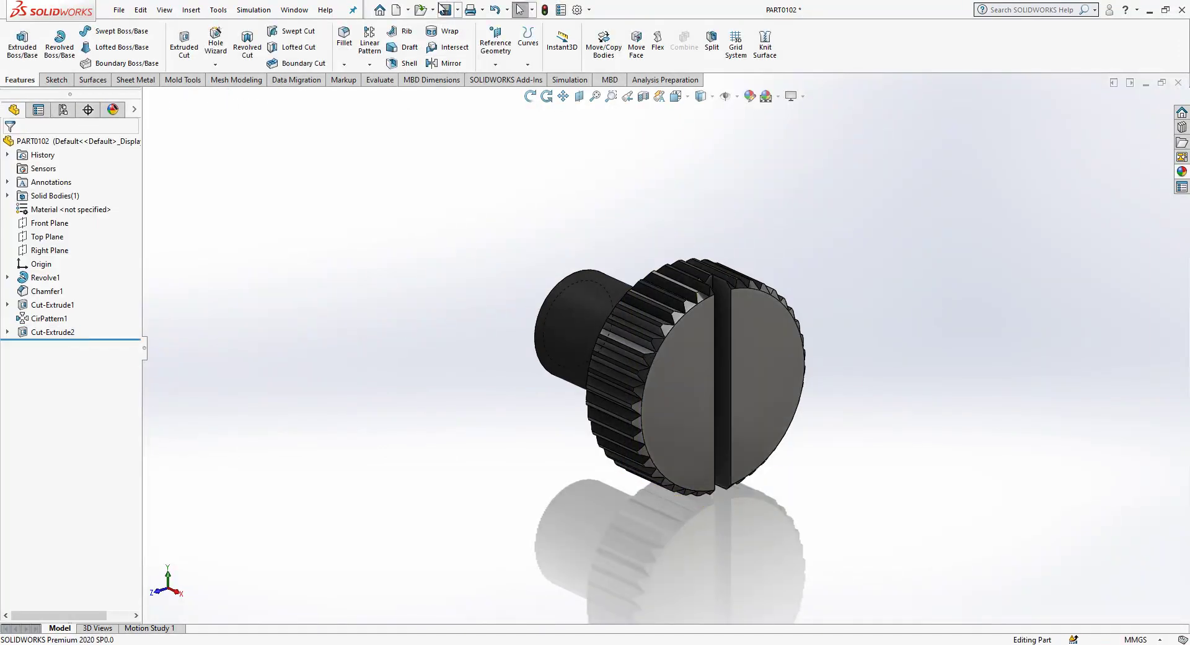
{"action": "left_click", "coordinate": [1178, 82]}
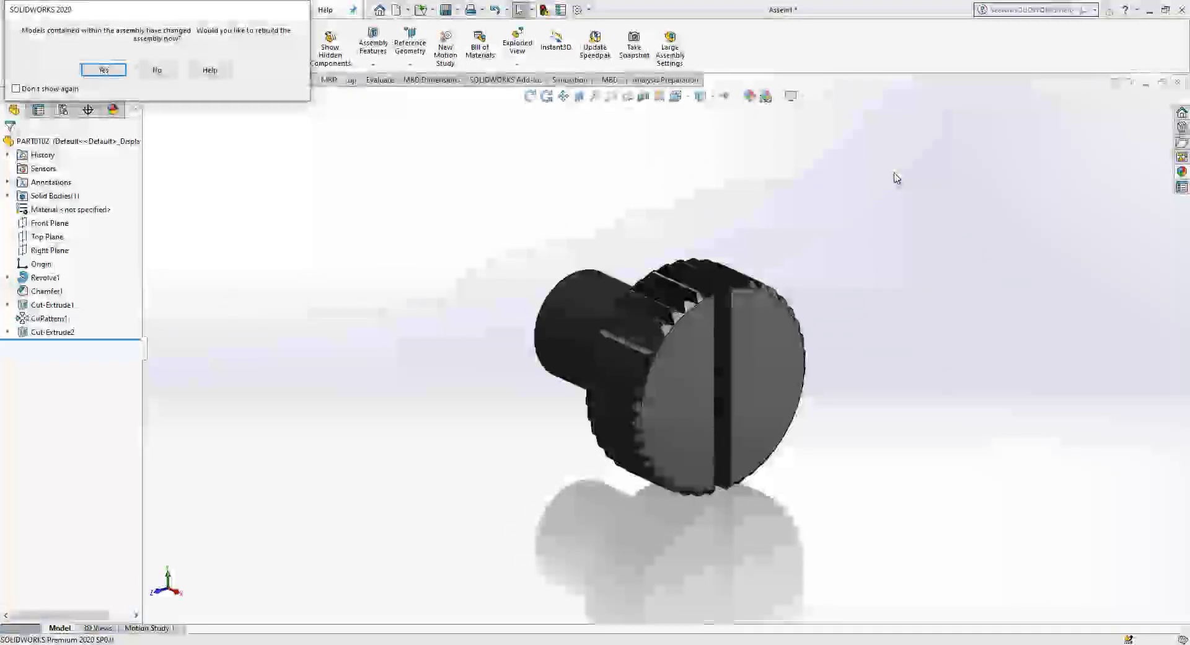
Rebuild the assembly, inspect the four slotted thumbscrews, and collapse MirrorComponent2 in the tree
{"action": "left_click", "coordinate": [105, 70]}
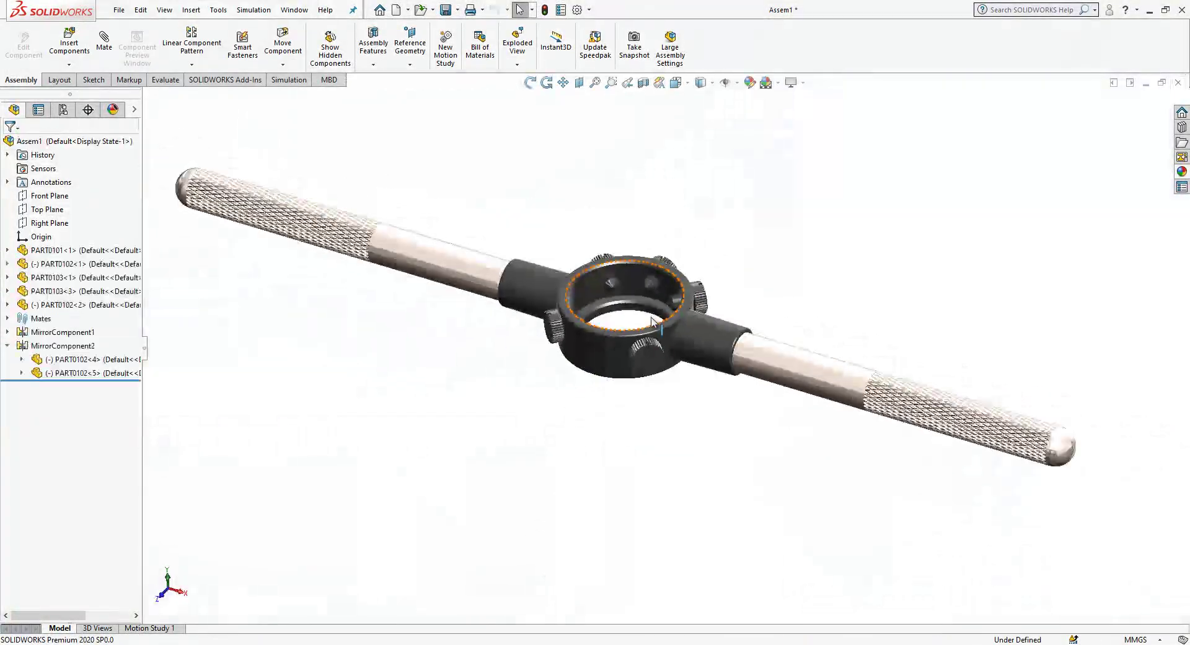
{"action": "scroll", "coordinate": [648, 357], "scroll_direction": "down", "scroll_amount": 4}
{"action": "middle_click_drag", "start_coordinate": [647, 359], "coordinate": [661, 445]}
{"action": "scroll", "coordinate": [667, 517], "scroll_direction": "up", "scroll_amount": 4}
{"action": "scroll", "coordinate": [605, 291], "scroll_direction": "down", "scroll_amount": 1}
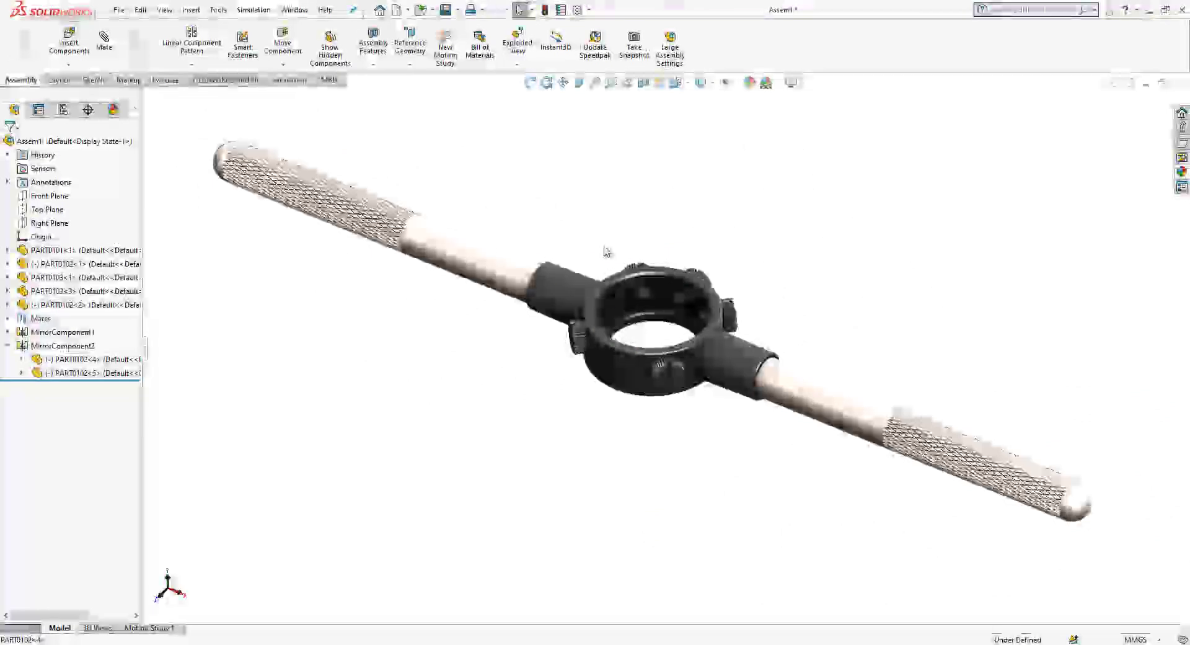
{"action": "scroll", "coordinate": [600, 257], "scroll_direction": "up", "scroll_amount": 1}
{"action": "scroll", "coordinate": [600, 257], "scroll_direction": "down", "scroll_amount": 1}
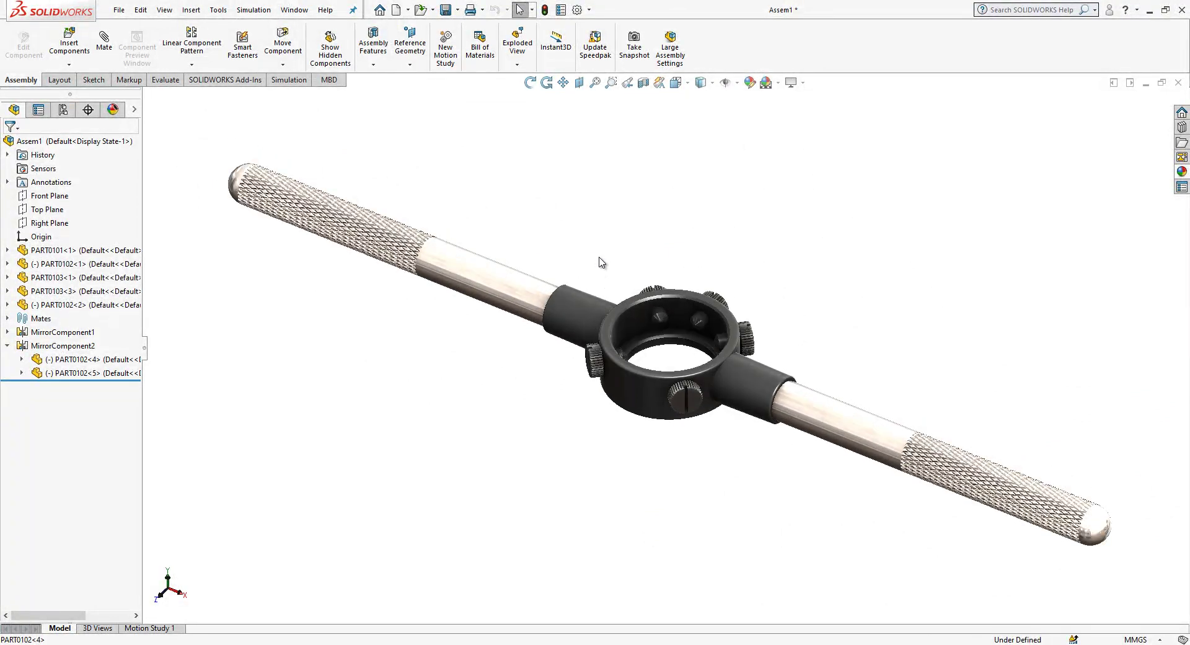
{"action": "left_click", "coordinate": [7, 345]}
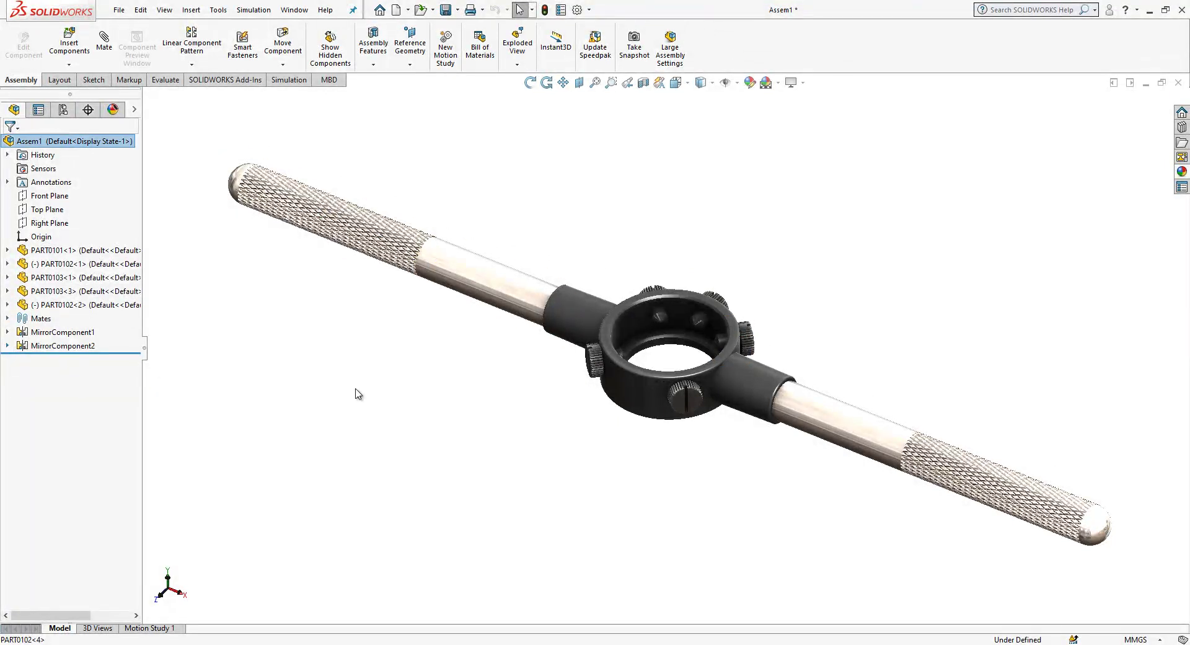